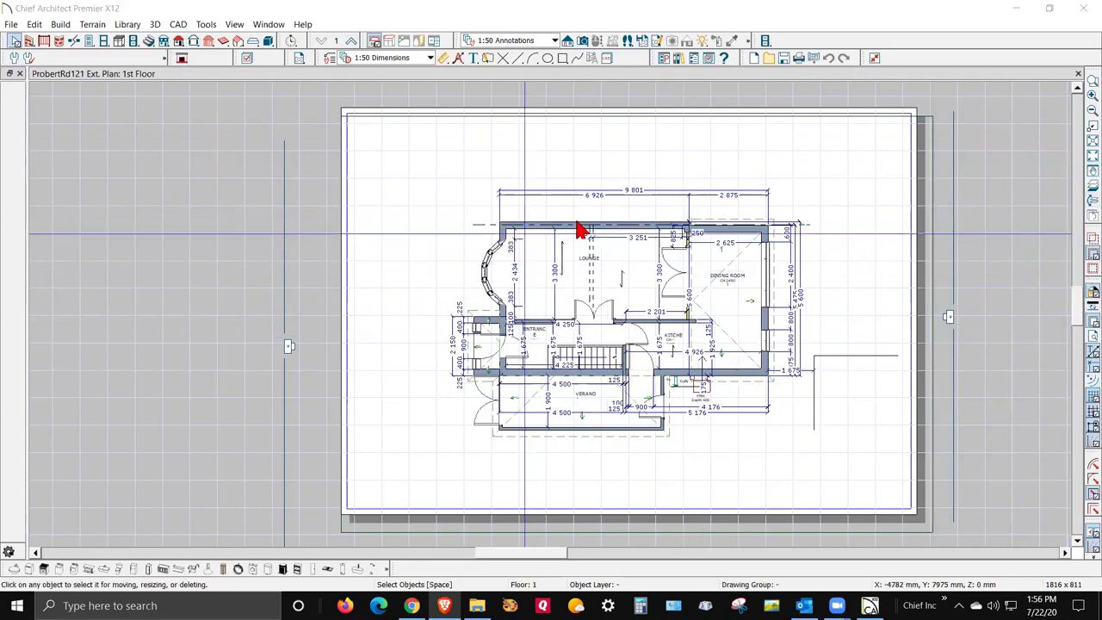
Step: Enable editing in select Home Designer products in the general plan defaults
{"action": "double_click", "coordinate": [14, 43]}
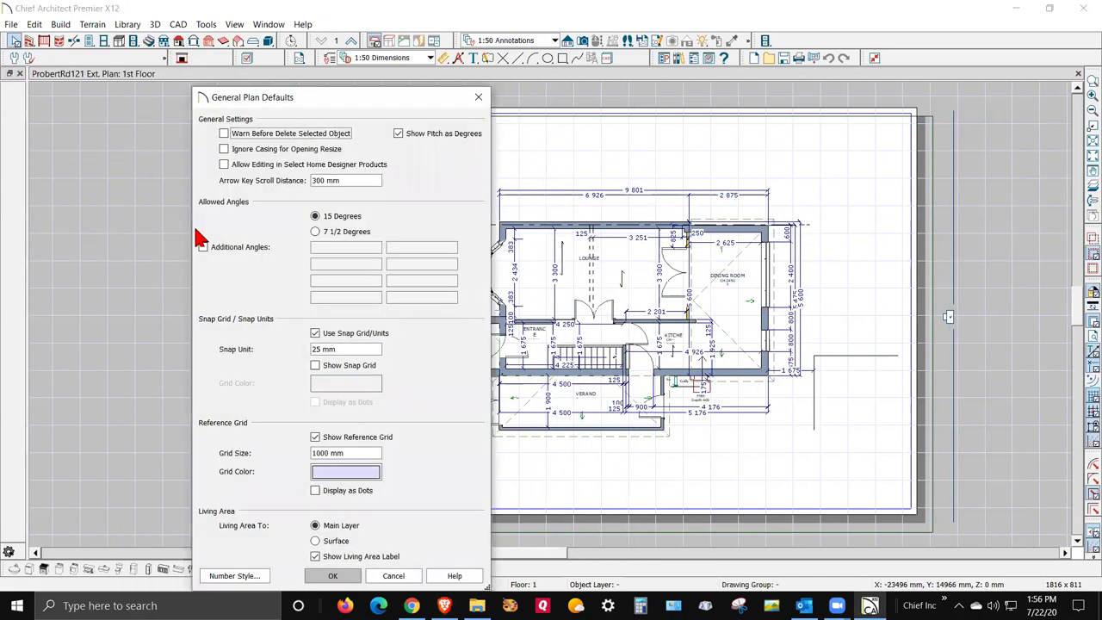
{"action": "left_click", "coordinate": [241, 168]}
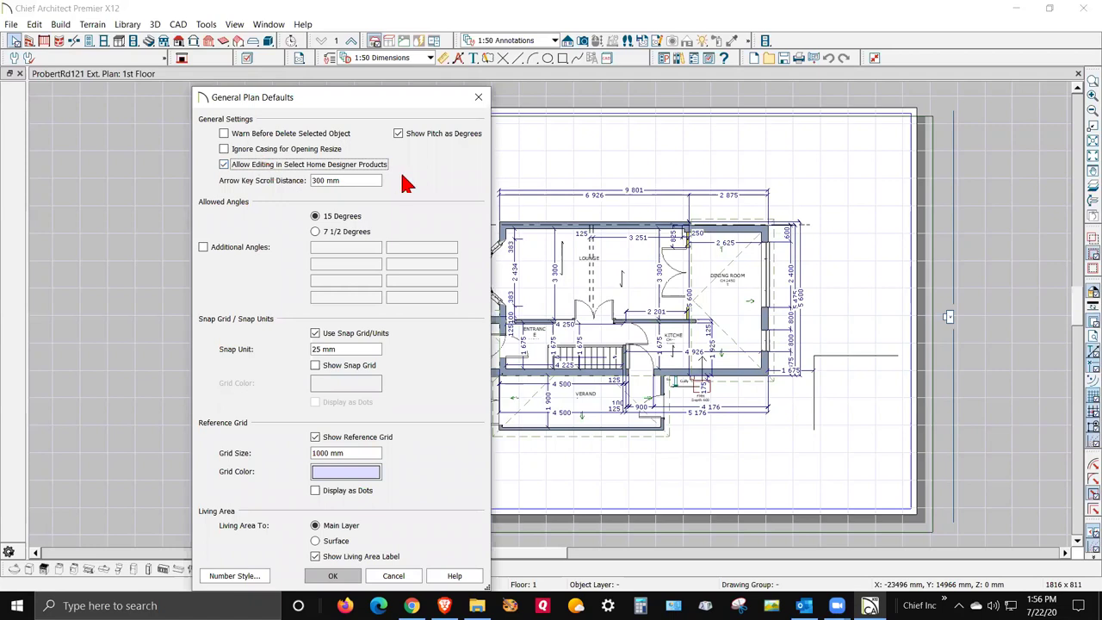
{"action": "left_click", "coordinate": [333, 576]}
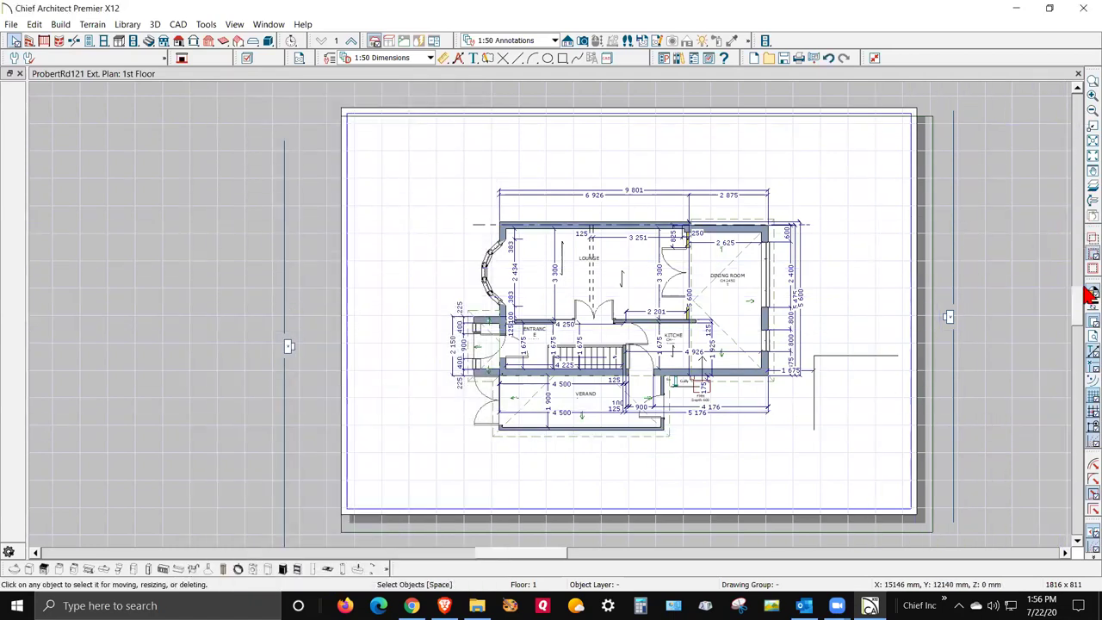
Step: Hide the drawing sheet and the reference grid in the first-floor plan
{"action": "left_click", "coordinate": [1092, 320]}
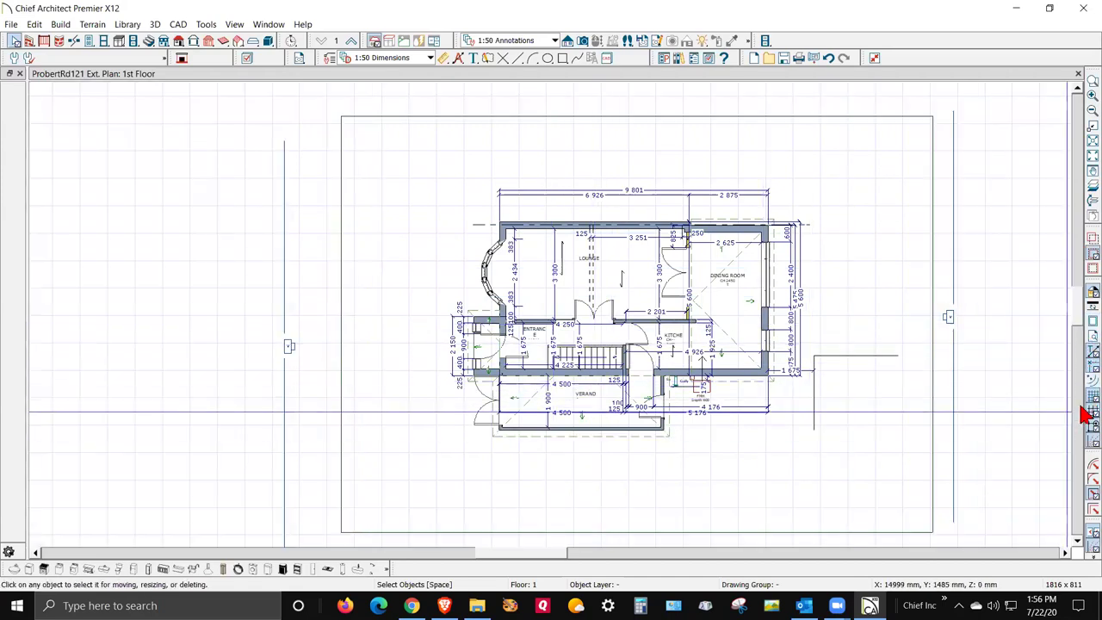
{"action": "scroll", "coordinate": [603, 323], "scroll_direction": "down", "scroll_amount": 2}
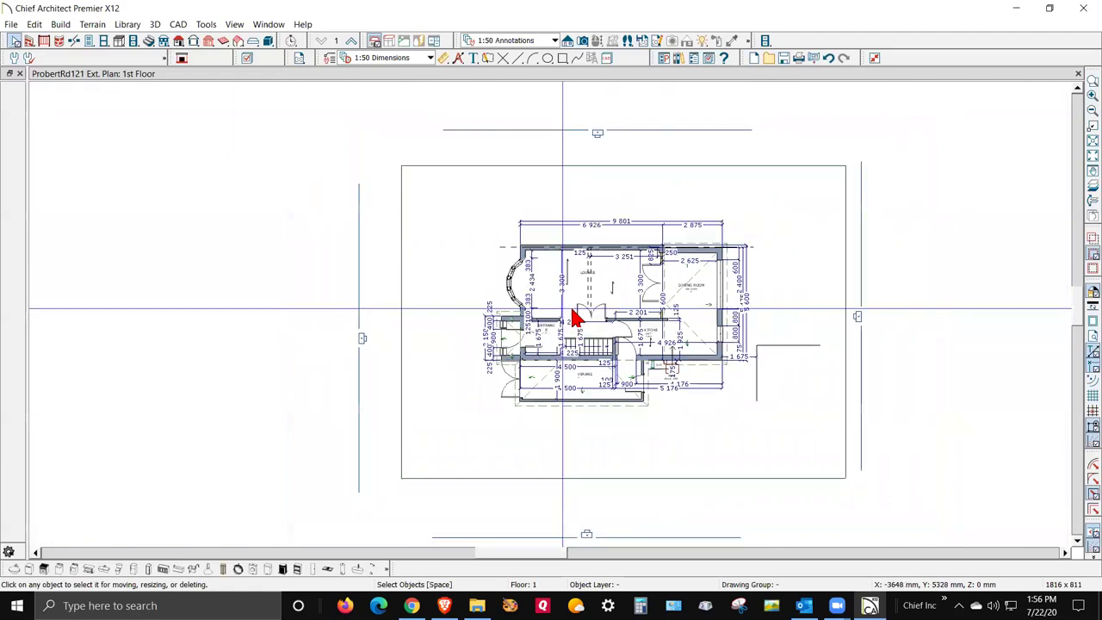
{"action": "scroll", "coordinate": [716, 354], "scroll_direction": "up", "scroll_amount": 1}
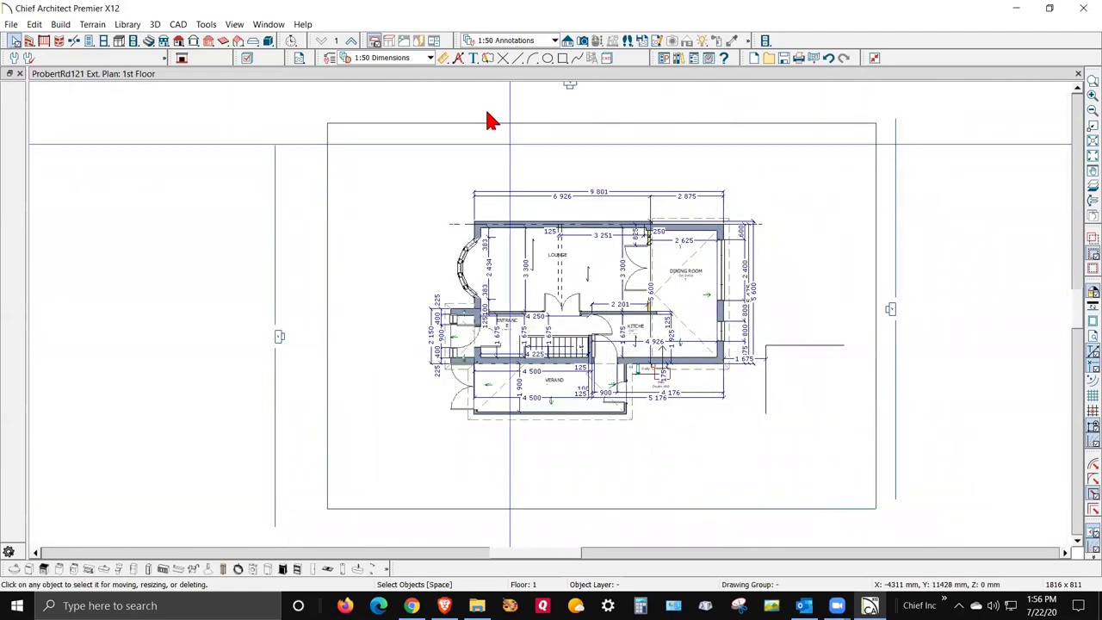
Step: Create a perspective full overview of the house and inspect its exterior, ending at the stacked bow windows
{"action": "left_click", "coordinate": [583, 41]}
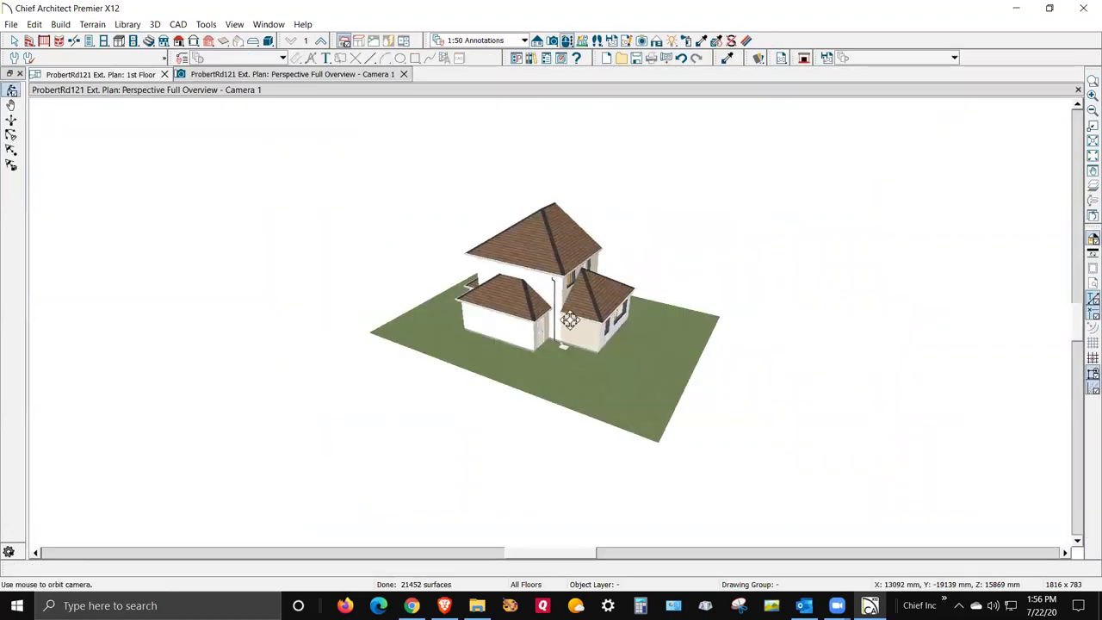
{"action": "scroll", "coordinate": [568, 345], "scroll_direction": "up", "scroll_amount": 5}
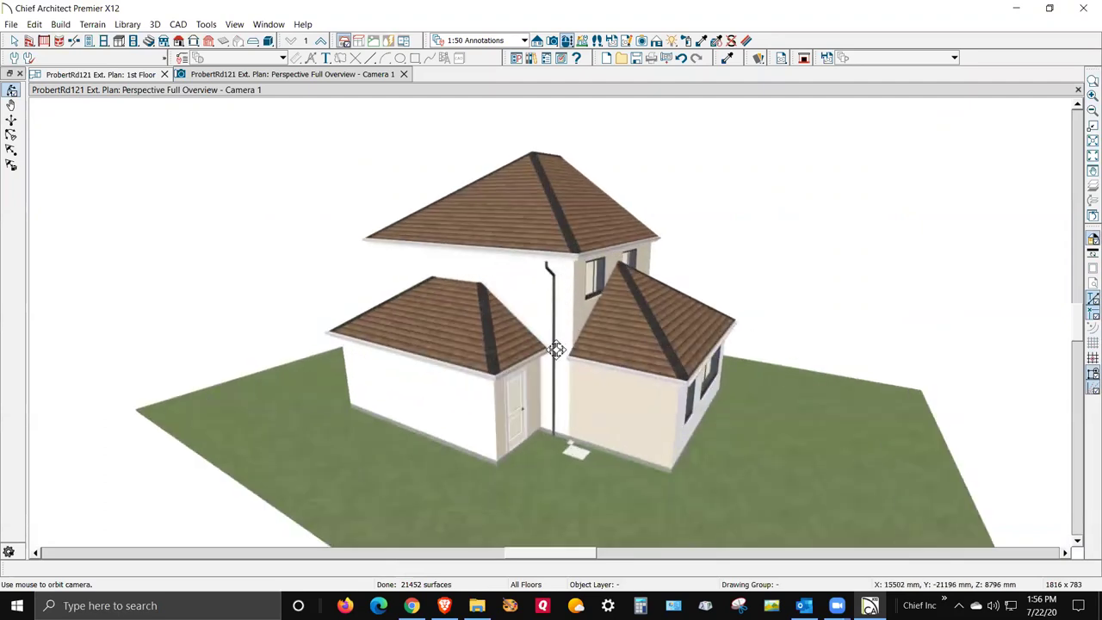
{"action": "scroll", "coordinate": [556, 349], "scroll_direction": "up", "scroll_amount": 2}
{"action": "left_click_drag", "start_coordinate": [517, 377], "coordinate": [827, 431]}
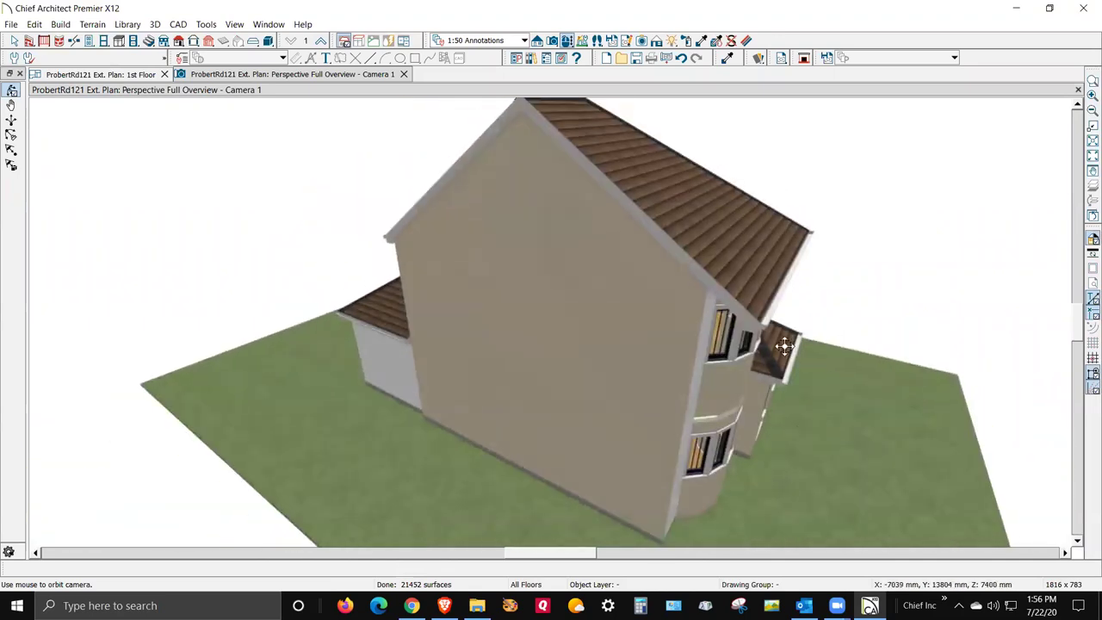
{"action": "scroll", "coordinate": [784, 347], "scroll_direction": "up", "scroll_amount": 2}
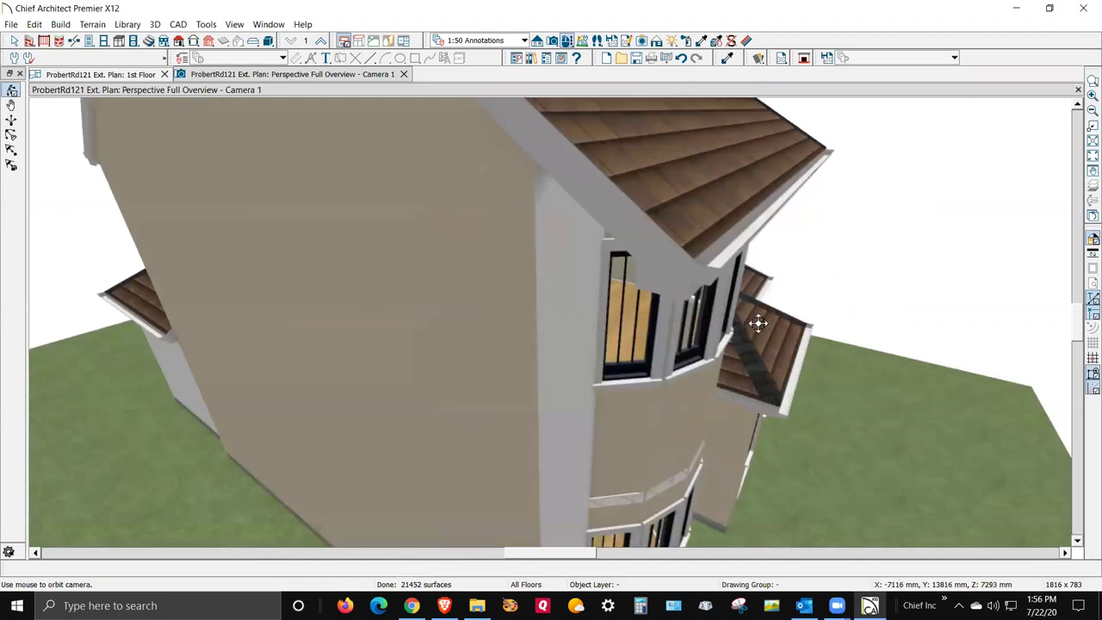
{"action": "scroll", "coordinate": [756, 320], "scroll_direction": "down", "scroll_amount": 2}
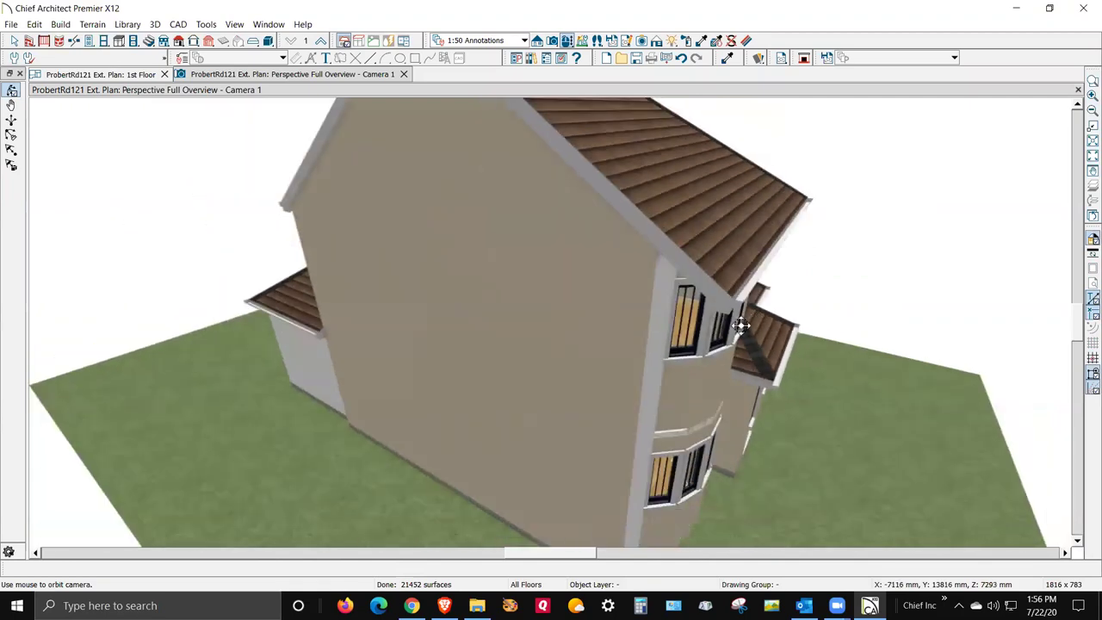
{"action": "left_click_drag", "start_coordinate": [692, 363], "coordinate": [544, 247]}
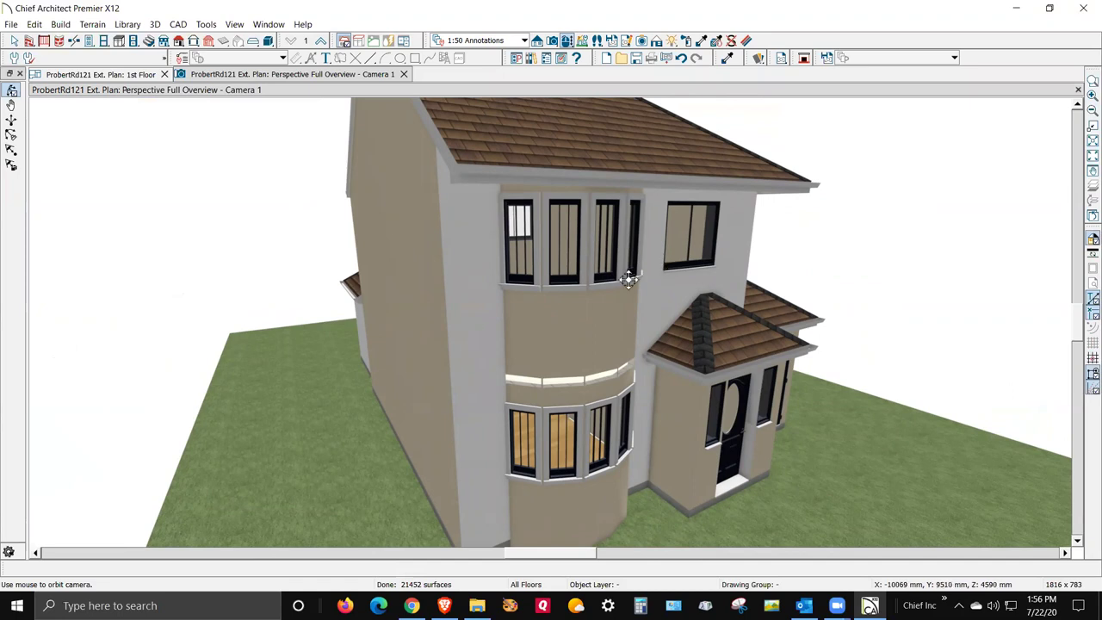
{"action": "left_click_drag", "start_coordinate": [633, 288], "coordinate": [576, 186]}
Step: Check the specification of the main roof plane above the bow windows, then examine the band between the two bow windows
{"action": "key", "text": "space"}
{"action": "left_click", "coordinate": [576, 188]}
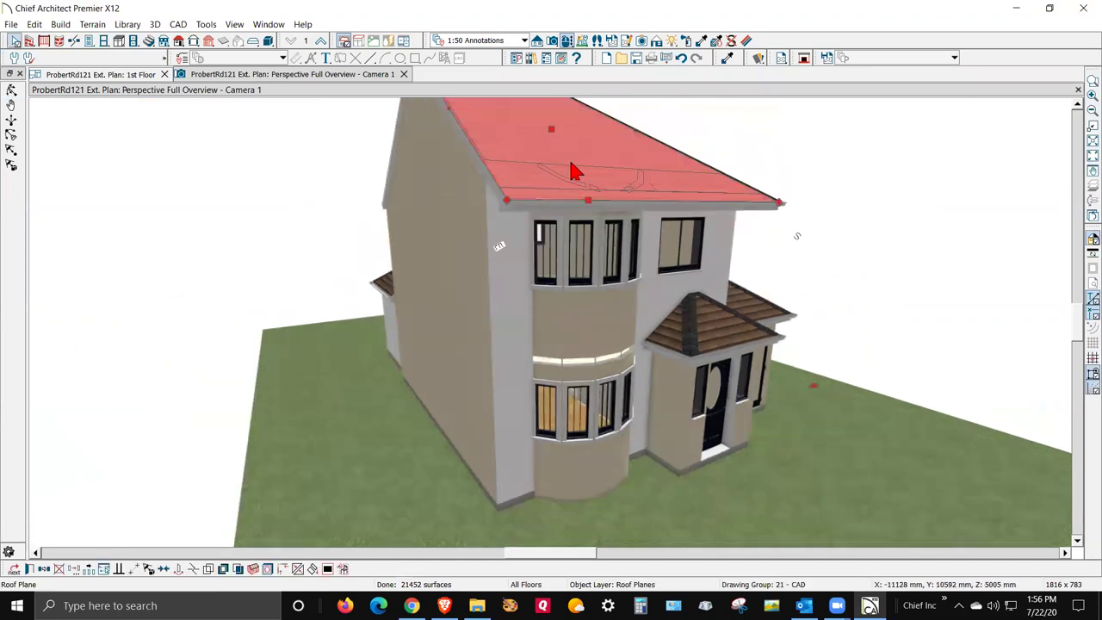
{"action": "double_click", "coordinate": [576, 168]}
{"action": "left_click", "coordinate": [612, 91]}
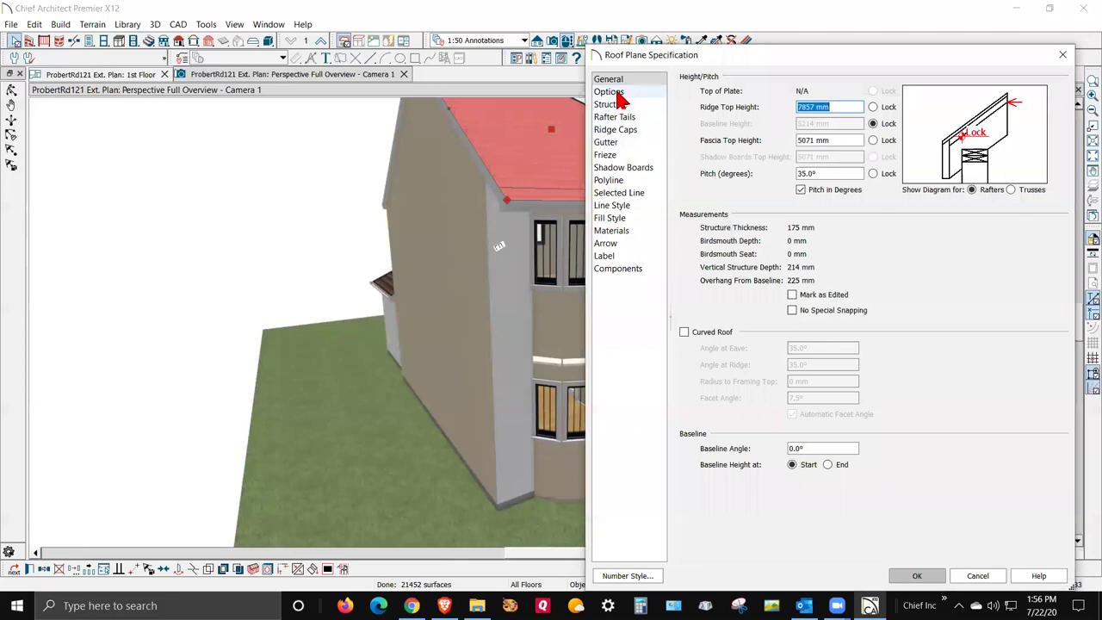
{"action": "left_click", "coordinate": [976, 577]}
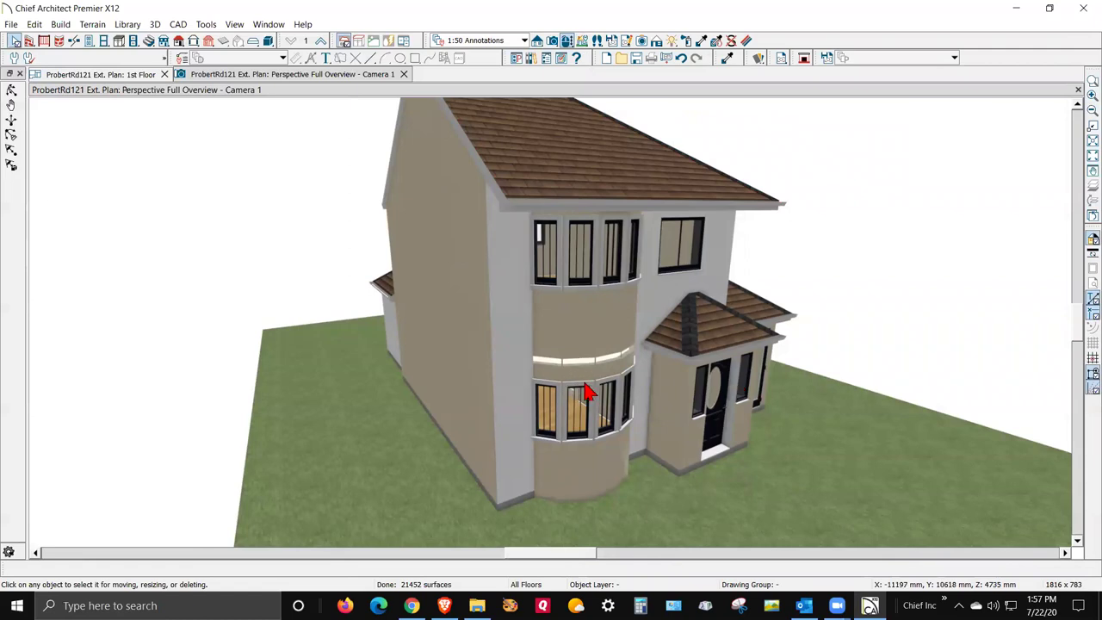
{"action": "scroll", "coordinate": [586, 392], "scroll_direction": "up", "scroll_amount": 3}
{"action": "scroll", "coordinate": [517, 276], "scroll_direction": "down", "scroll_amount": 2}
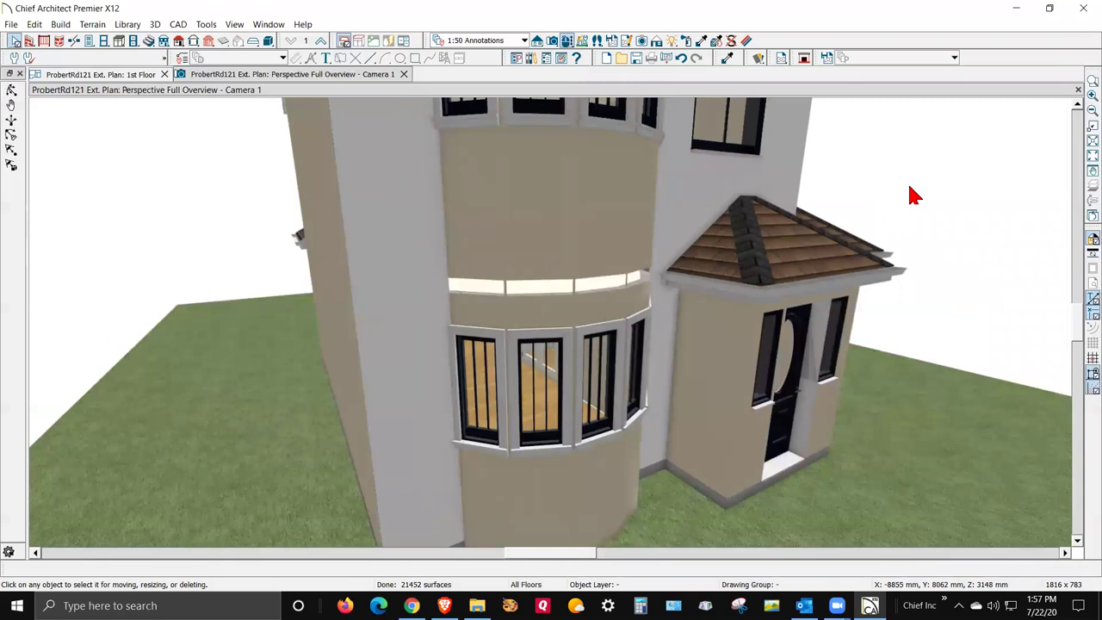
Step: Close the perspective overview and open the side elevation facing the bow windows from the floor plan
{"action": "key", "text": "ctrl+w"}
{"action": "scroll", "coordinate": [615, 296], "scroll_direction": "down", "scroll_amount": 3}
{"action": "scroll", "coordinate": [629, 306], "scroll_direction": "up", "scroll_amount": 1}
{"action": "scroll", "coordinate": [629, 310], "scroll_direction": "up", "scroll_amount": 1}
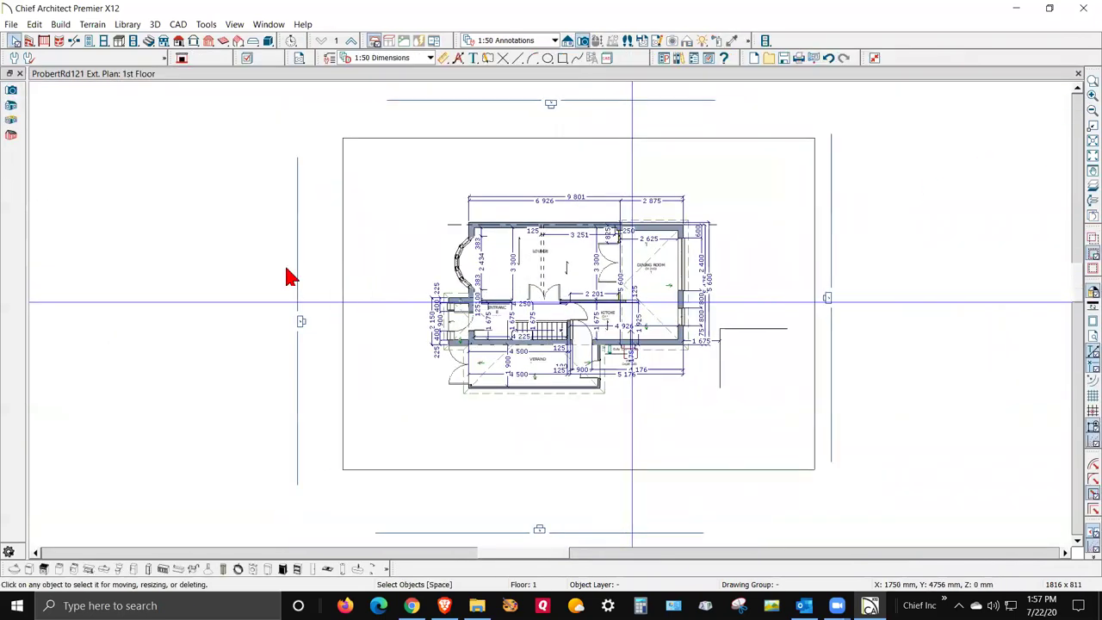
{"action": "double_click", "coordinate": [300, 320]}
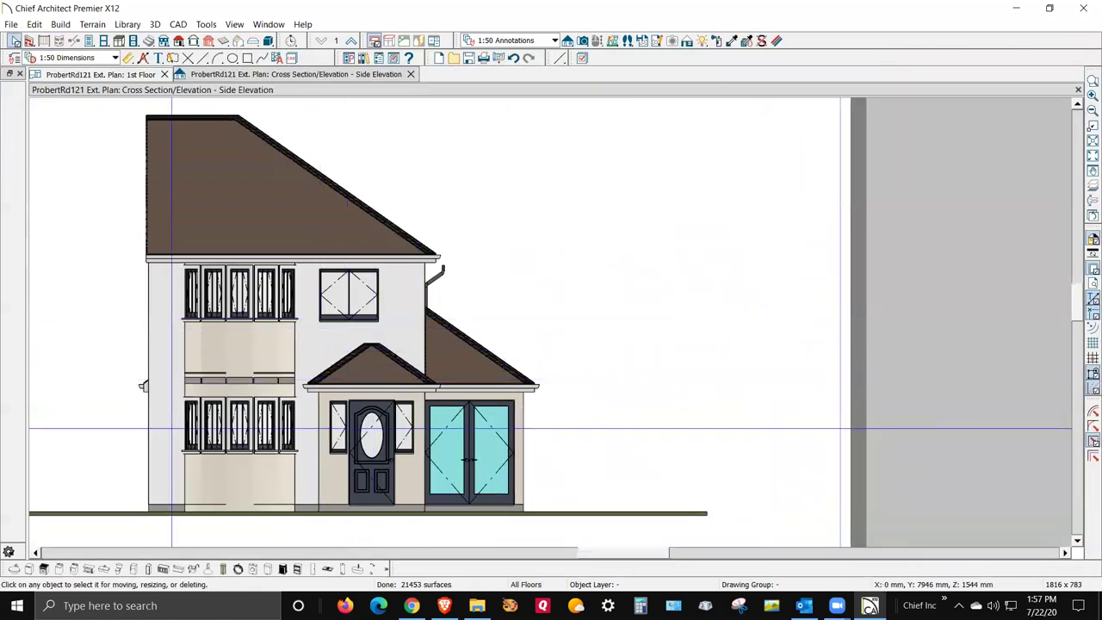
{"action": "scroll", "coordinate": [765, 357], "scroll_direction": "down", "scroll_amount": 2}
{"action": "scroll", "coordinate": [373, 403], "scroll_direction": "up", "scroll_amount": 1}
{"action": "scroll", "coordinate": [460, 369], "scroll_direction": "up", "scroll_amount": 4}
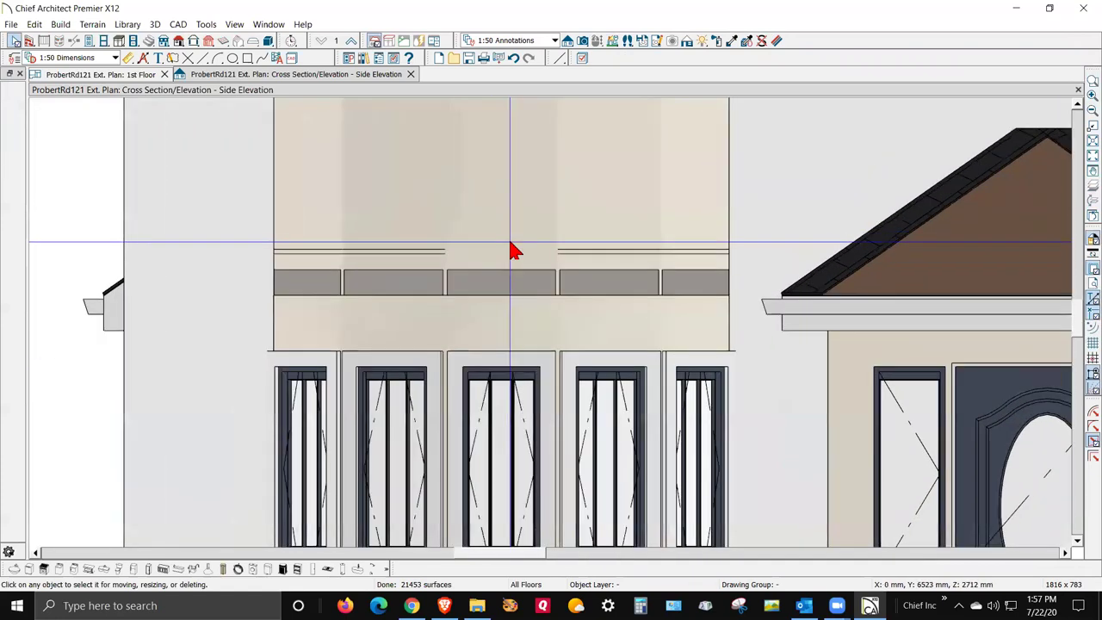
Step: Select the upper bow window and review its general specification without changing anything
{"action": "left_click", "coordinate": [514, 250]}
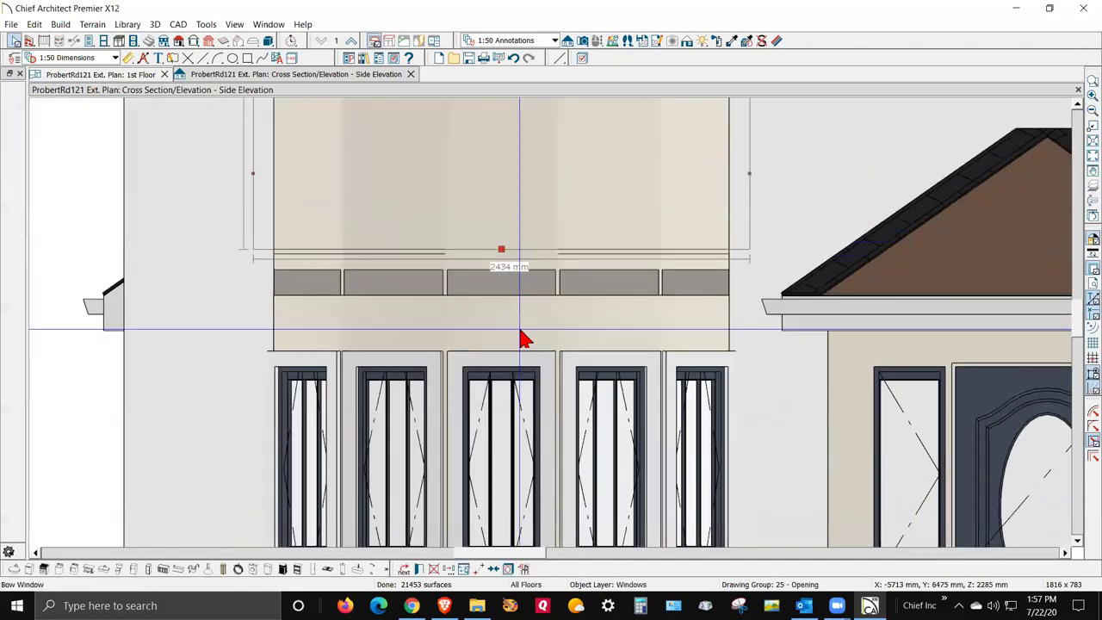
{"action": "scroll", "coordinate": [476, 389], "scroll_direction": "down", "scroll_amount": 1}
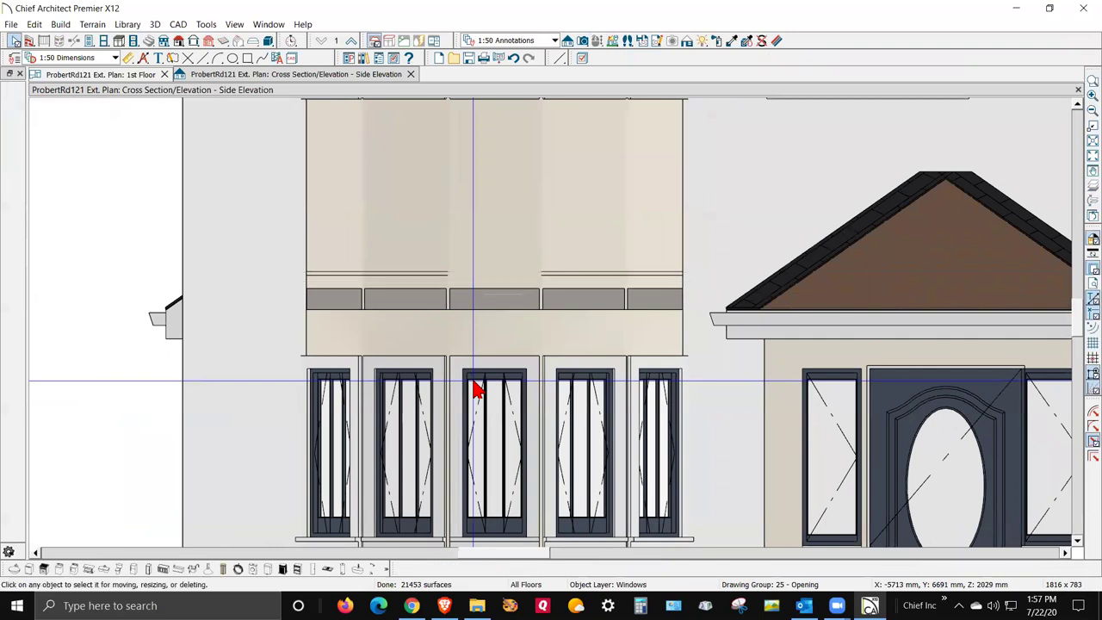
{"action": "scroll", "coordinate": [538, 509], "scroll_direction": "down", "scroll_amount": 3}
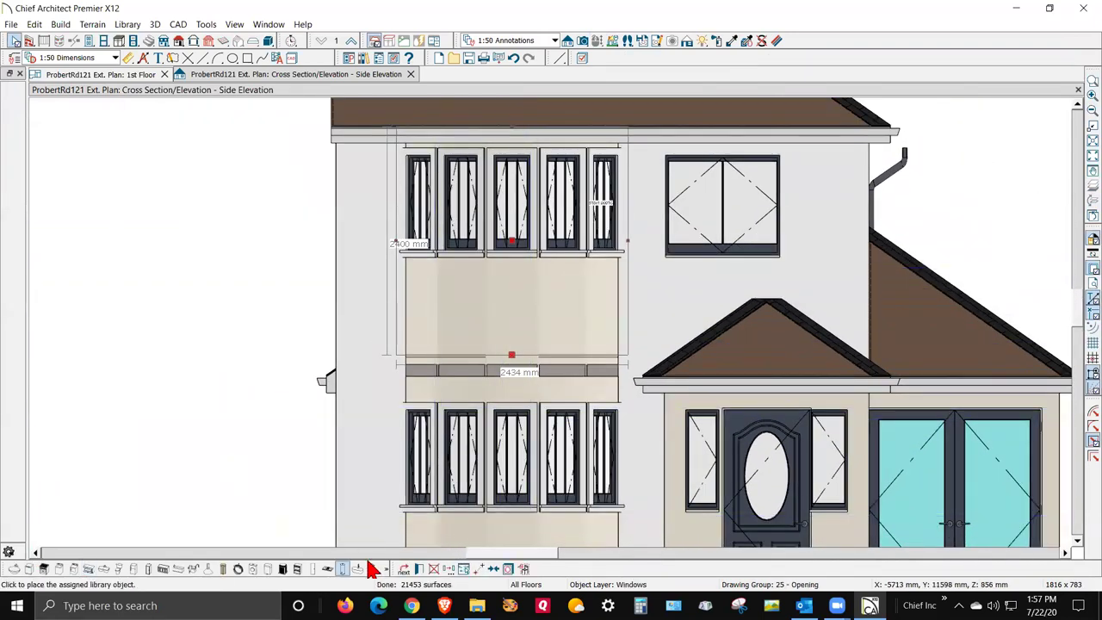
{"action": "left_click", "coordinate": [422, 572]}
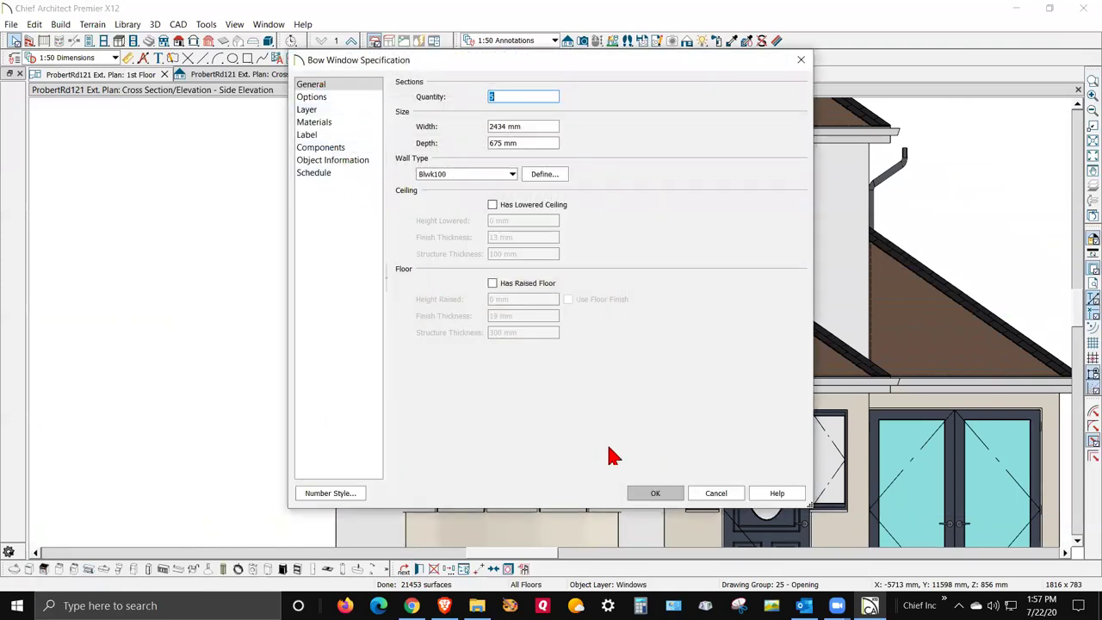
{"action": "left_click", "coordinate": [716, 492]}
Step: Select the lower bow window to check its extents, and examine the gap below the upper bow window
{"action": "scroll", "coordinate": [448, 374], "scroll_direction": "up", "scroll_amount": 5}
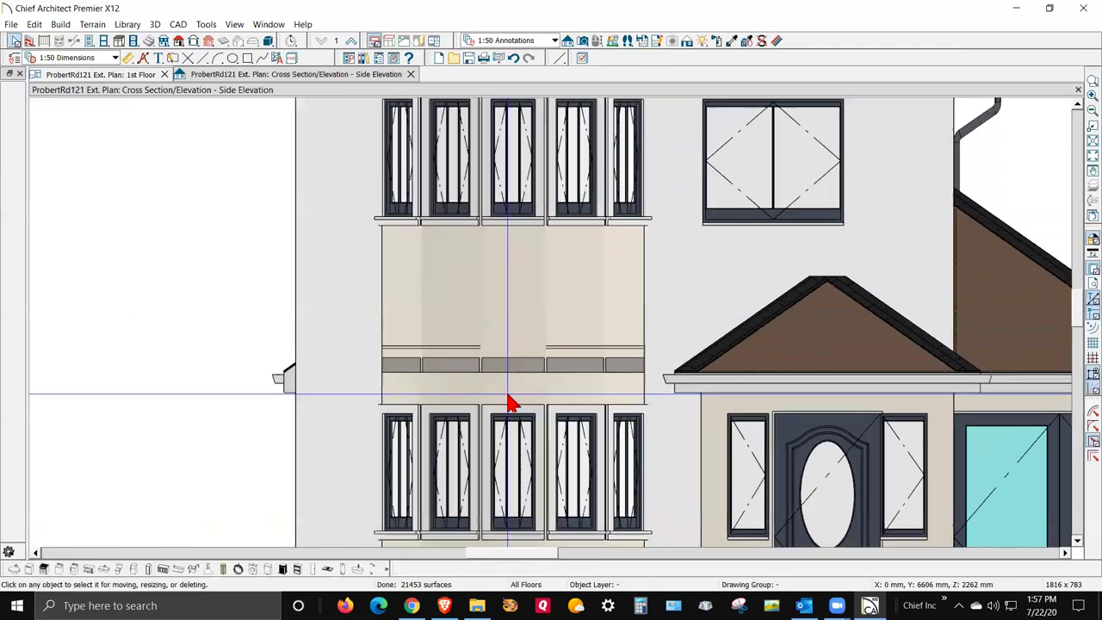
{"action": "scroll", "coordinate": [519, 413], "scroll_direction": "up", "scroll_amount": 1}
{"action": "left_click", "coordinate": [541, 364]}
{"action": "scroll", "coordinate": [551, 361], "scroll_direction": "down", "scroll_amount": 2}
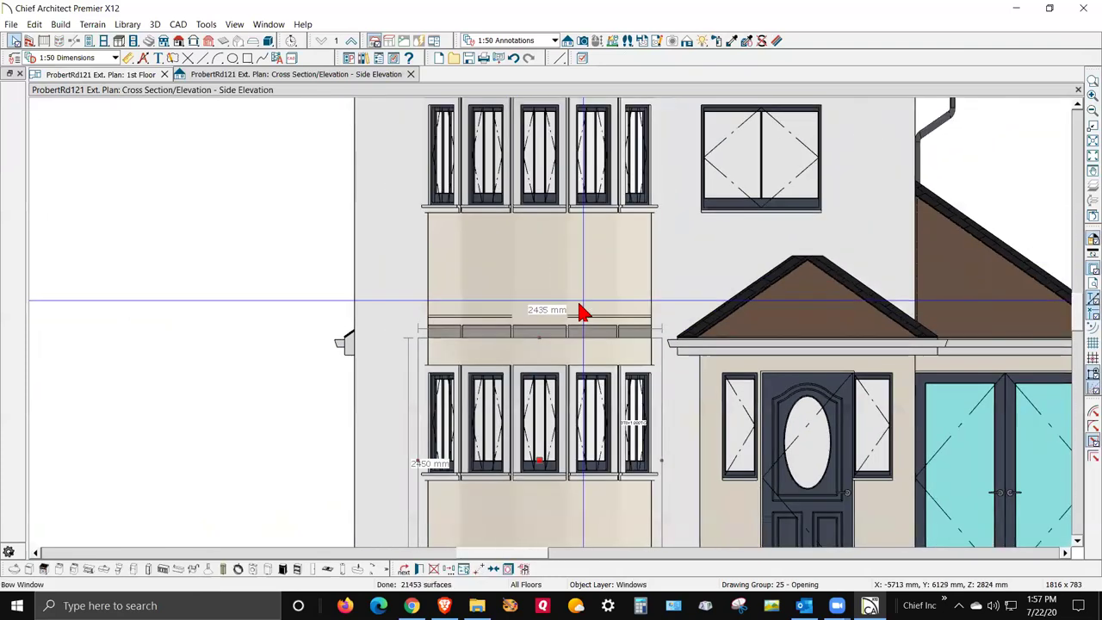
{"action": "key", "text": "Escape"}
{"action": "scroll", "coordinate": [555, 405], "scroll_direction": "up", "scroll_amount": 3}
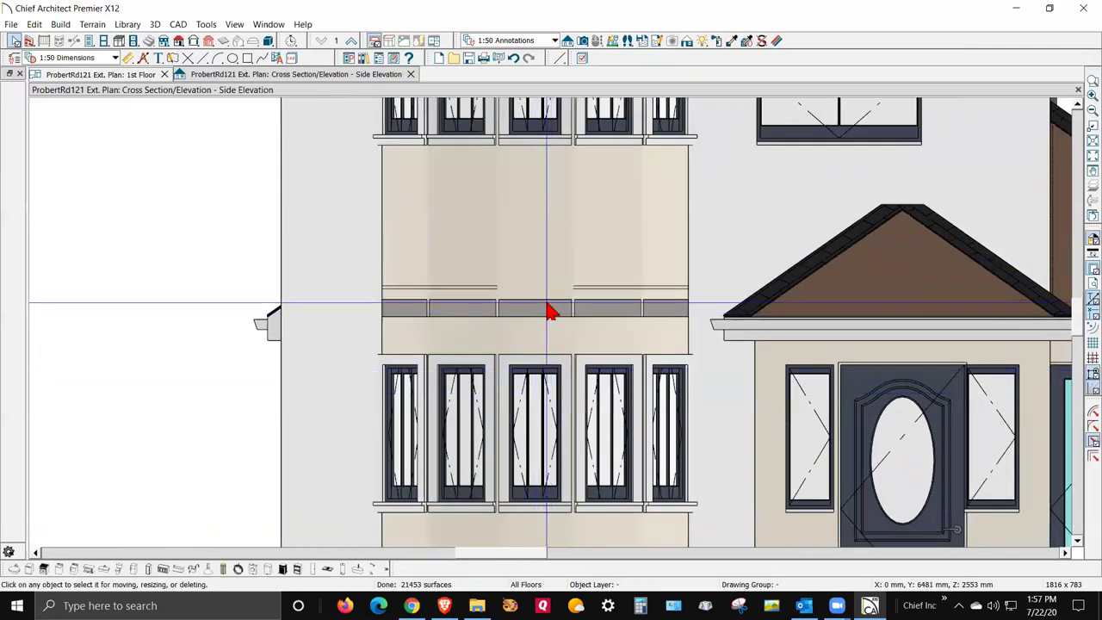
{"action": "scroll", "coordinate": [702, 282], "scroll_direction": "down", "scroll_amount": 4}
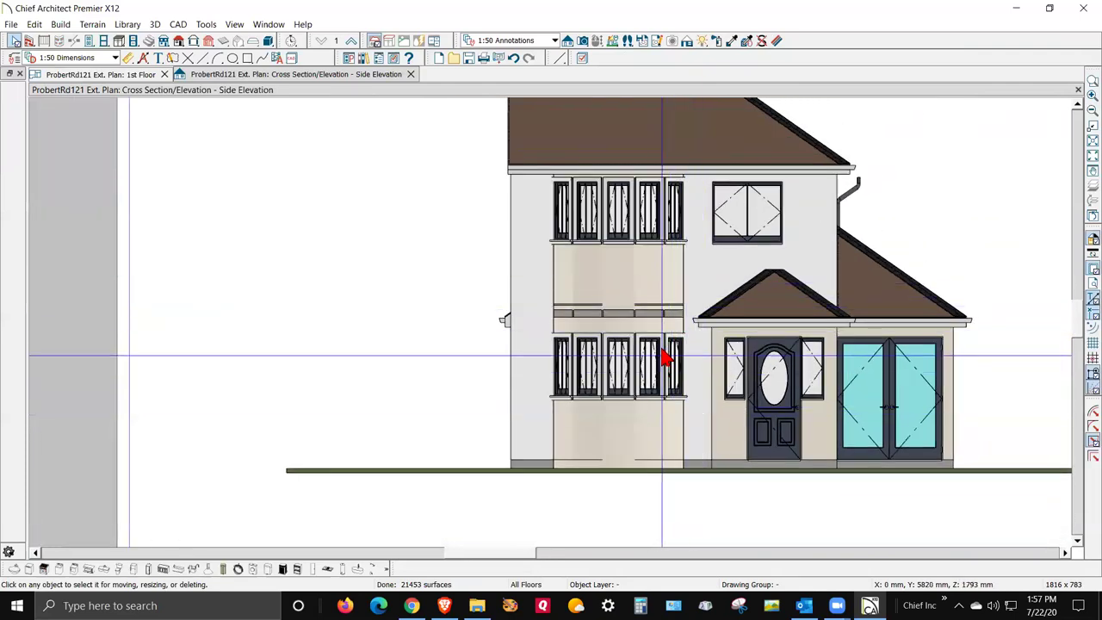
Step: Try to stretch the top edge of the lower bow window up to close the gap between the two windows
{"action": "scroll", "coordinate": [630, 334], "scroll_direction": "up", "scroll_amount": 2}
{"action": "left_click", "coordinate": [633, 347]}
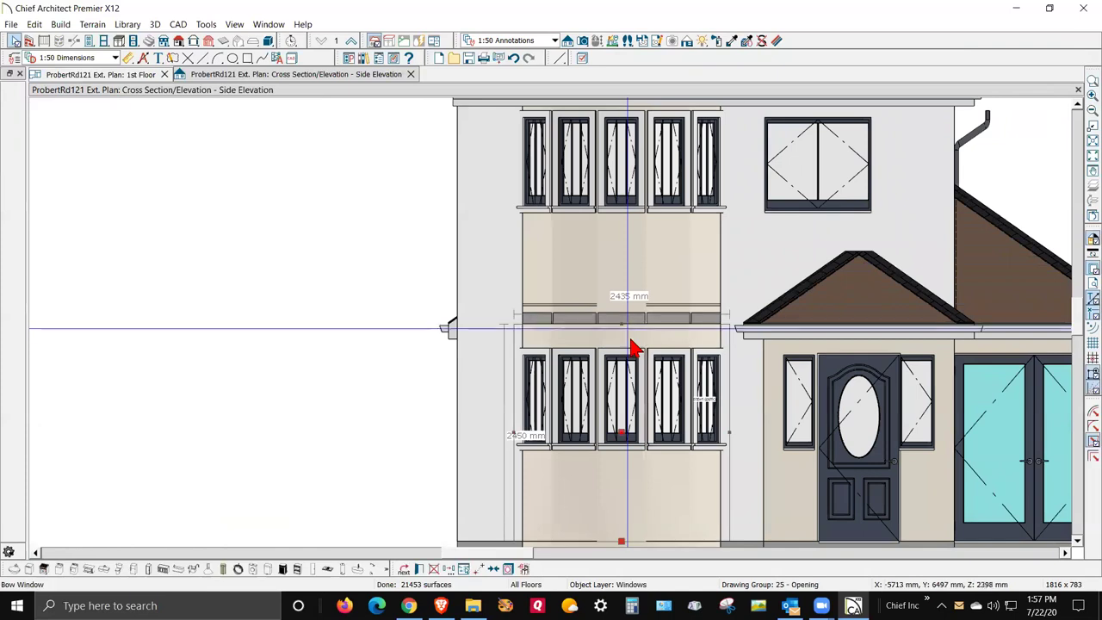
{"action": "scroll", "coordinate": [622, 323], "scroll_direction": "up", "scroll_amount": 2}
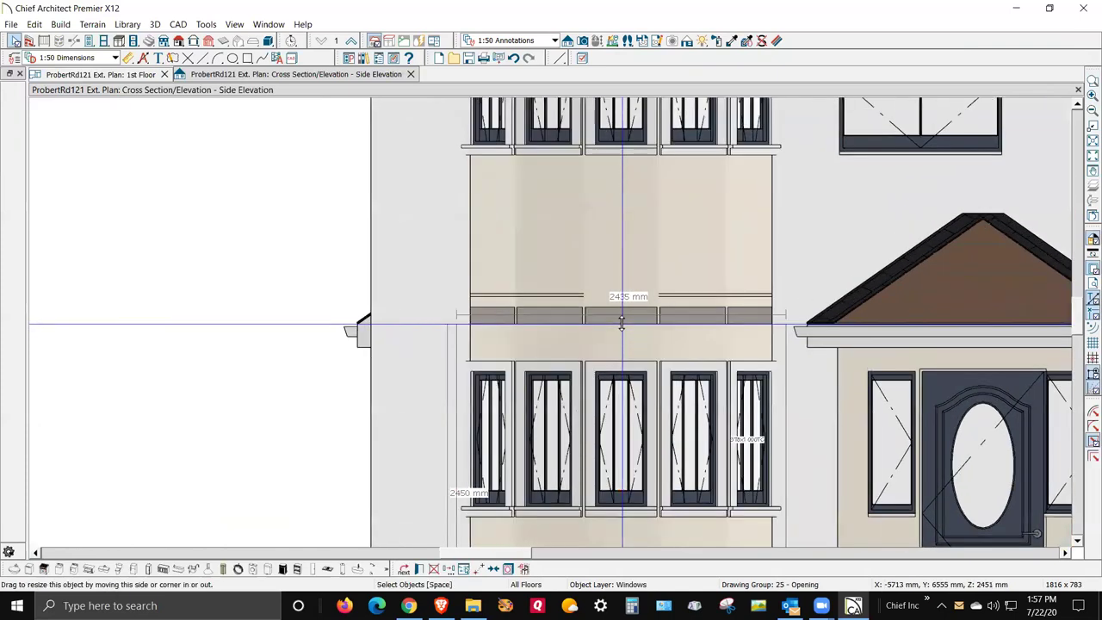
{"action": "left_click_drag", "start_coordinate": [621, 323], "coordinate": [622, 307]}
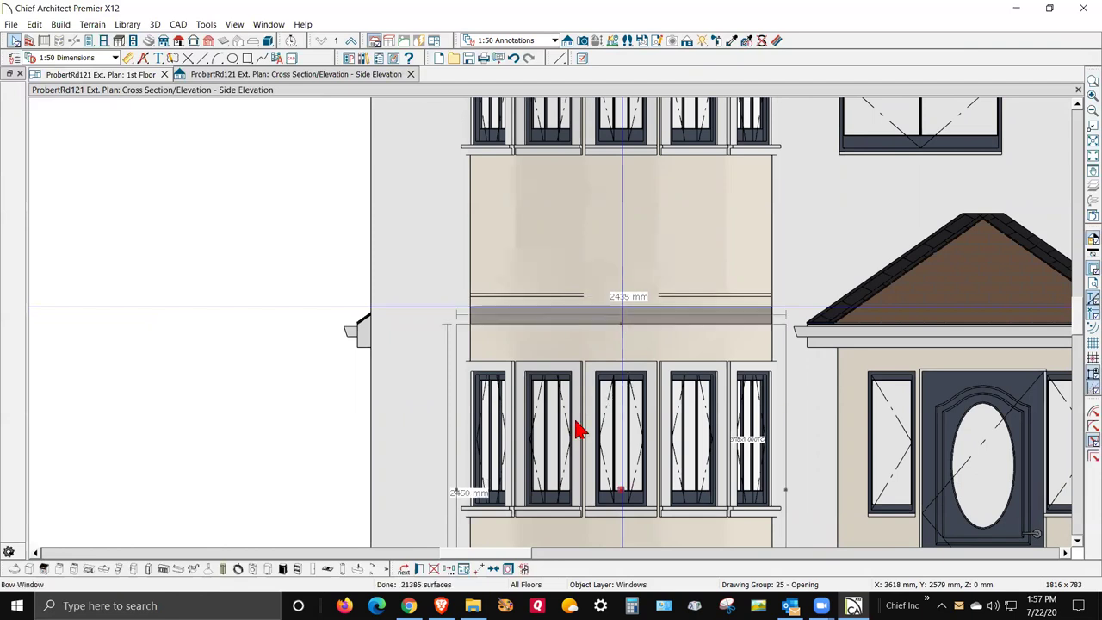
Step: Try to stretch the bottom edge of the upper bow window down over the gap
{"action": "left_click", "coordinate": [635, 339]}
{"action": "left_click", "coordinate": [634, 285]}
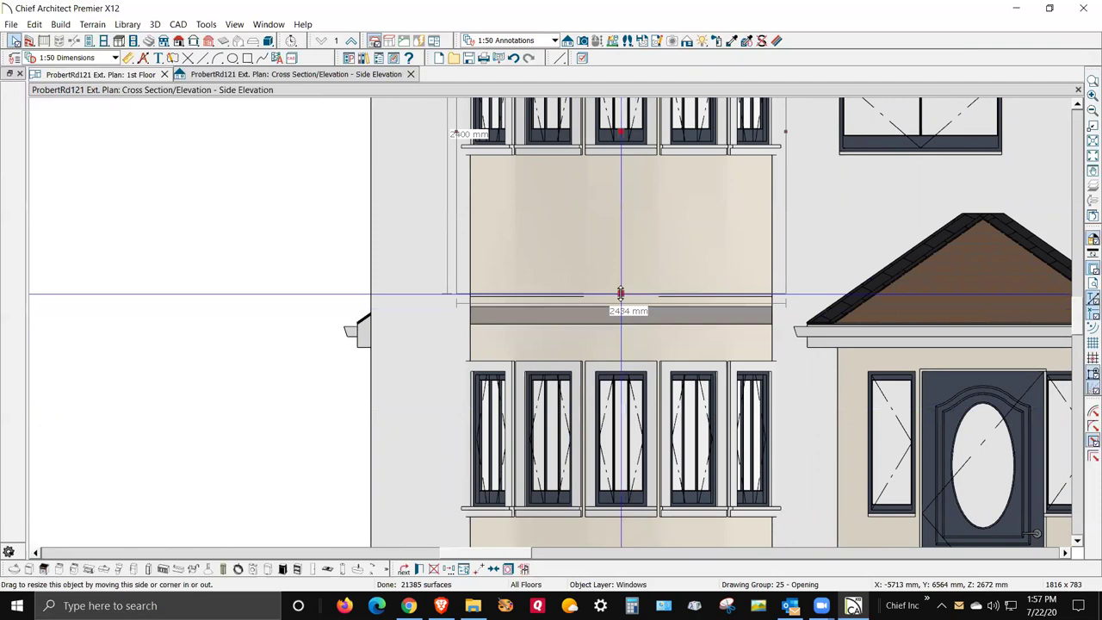
{"action": "left_click_drag", "start_coordinate": [620, 294], "coordinate": [634, 348]}
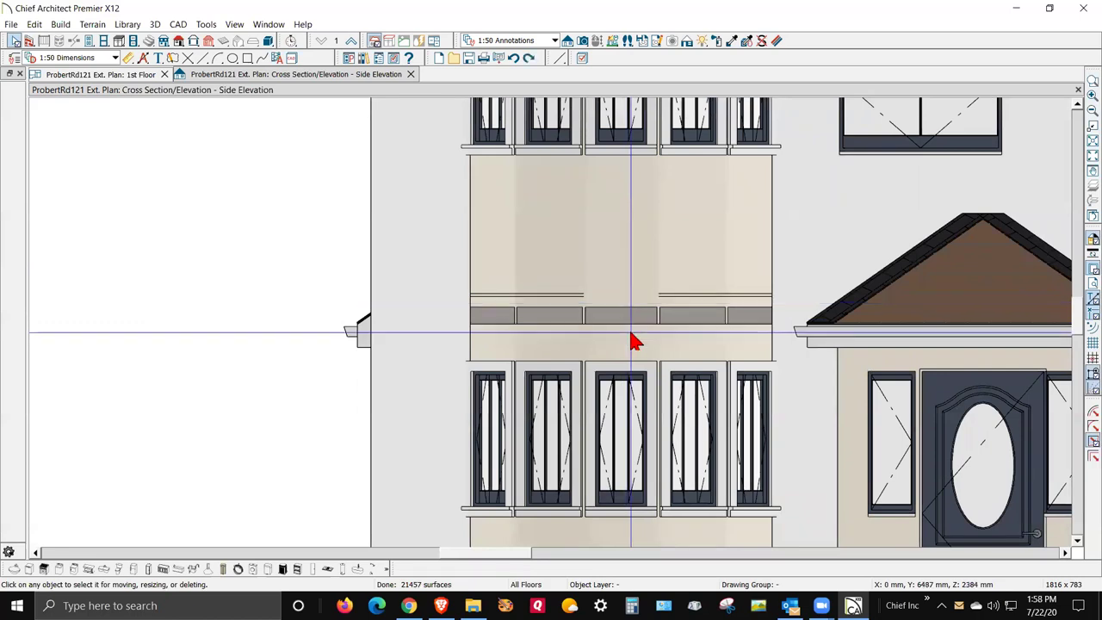
{"action": "scroll", "coordinate": [633, 342], "scroll_direction": "down", "scroll_amount": 4}
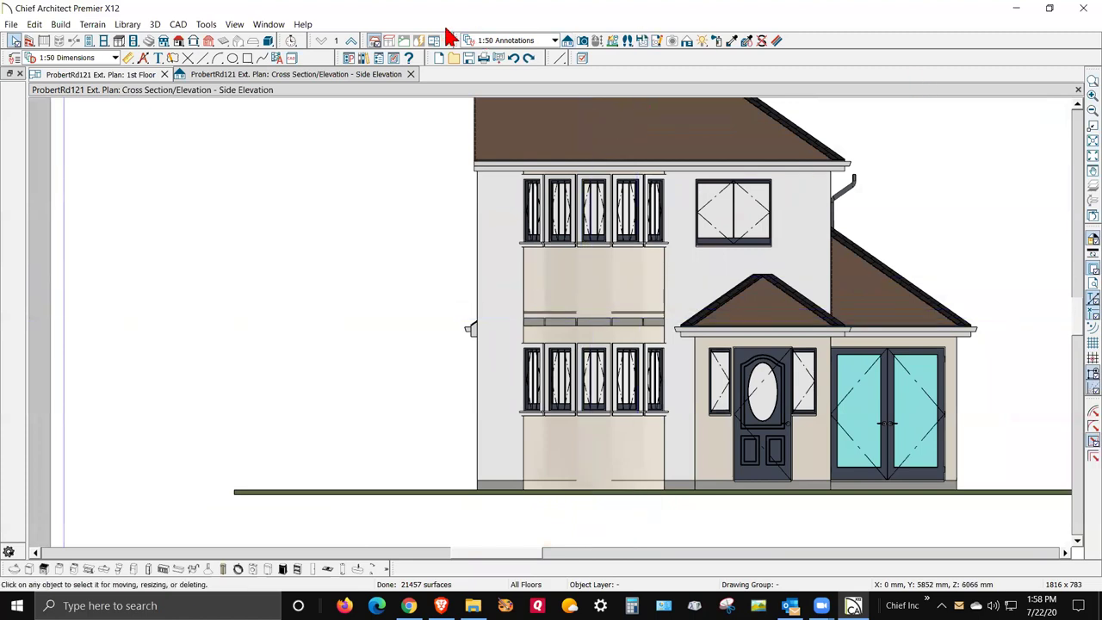
Step: Build the wall framing for the house and turn on display of the "Framing, Wall" layer in the elevation
{"action": "left_click", "coordinate": [148, 41]}
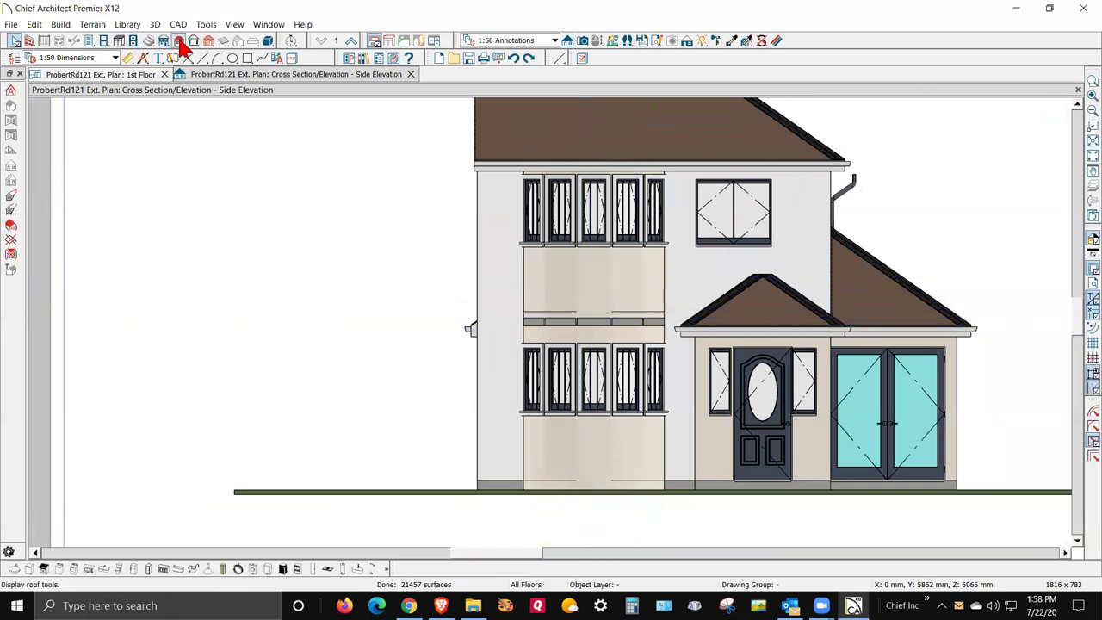
{"action": "left_click", "coordinate": [36, 25]}
{"action": "mouse_move", "coordinate": [60, 24]}
{"action": "mouse_move", "coordinate": [99, 176]}
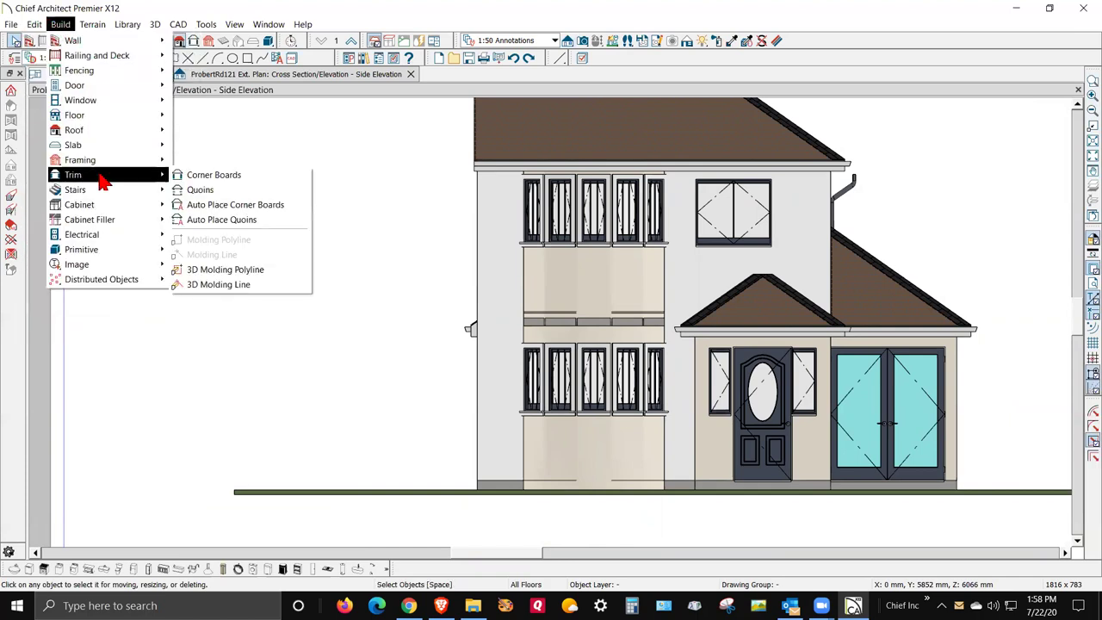
{"action": "mouse_move", "coordinate": [160, 161]}
{"action": "left_click", "coordinate": [209, 166]}
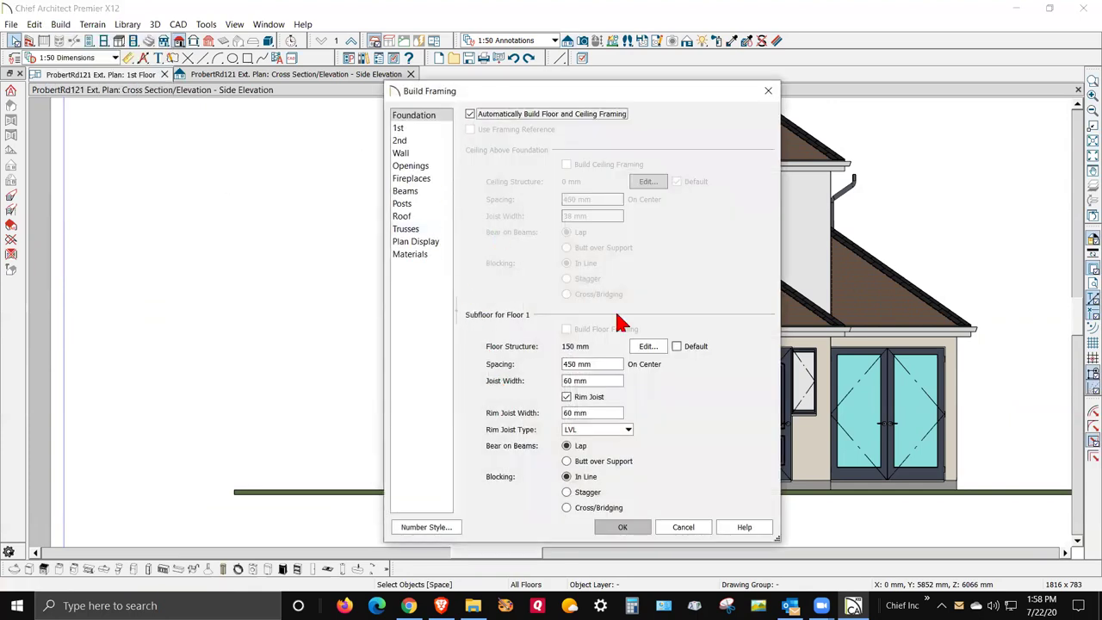
{"action": "left_click", "coordinate": [429, 155]}
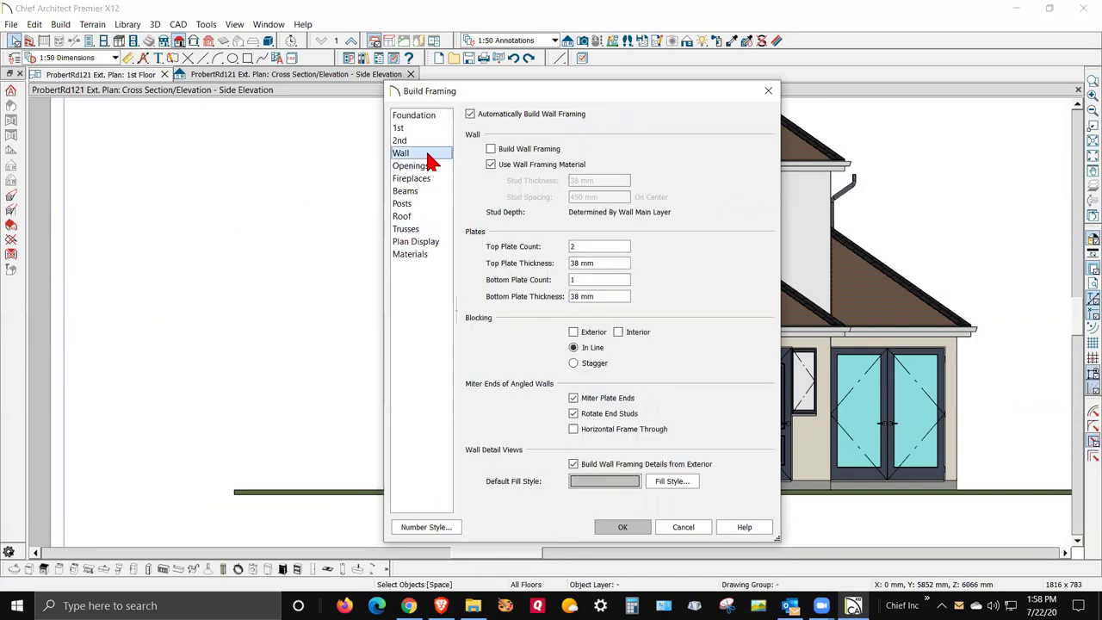
{"action": "left_click", "coordinate": [493, 150]}
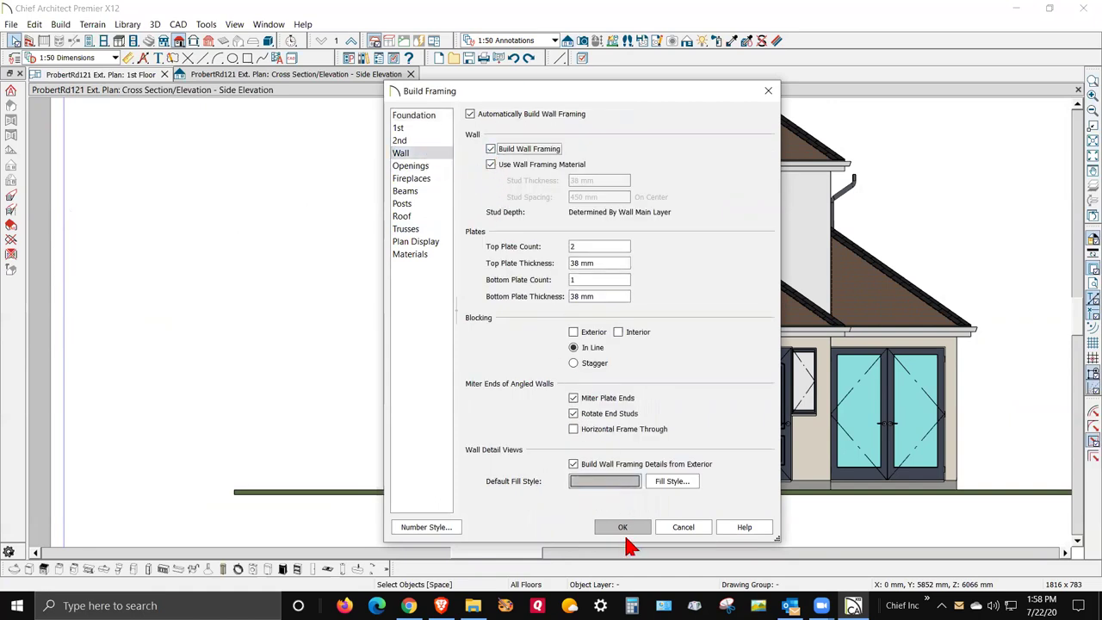
{"action": "left_click", "coordinate": [629, 532]}
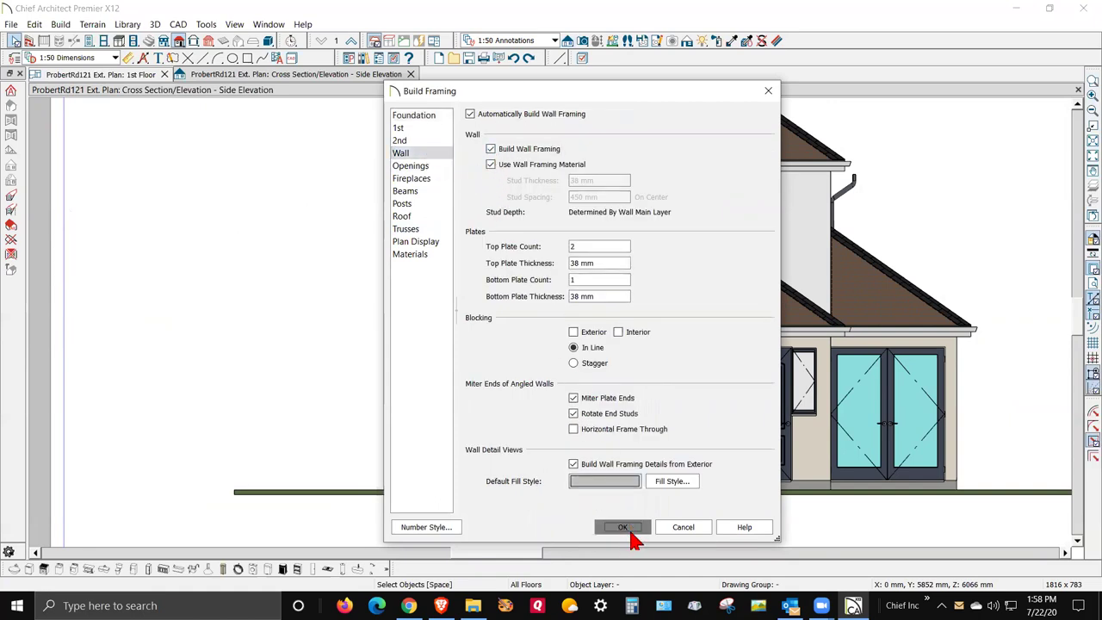
{"action": "left_click", "coordinate": [573, 341]}
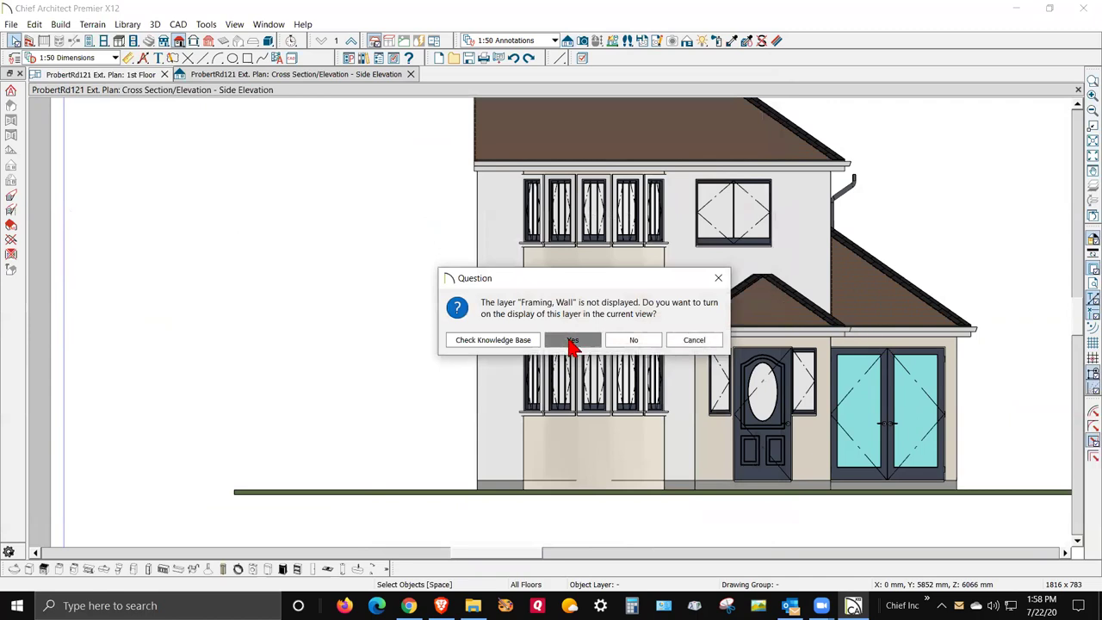
{"action": "left_click", "coordinate": [585, 341]}
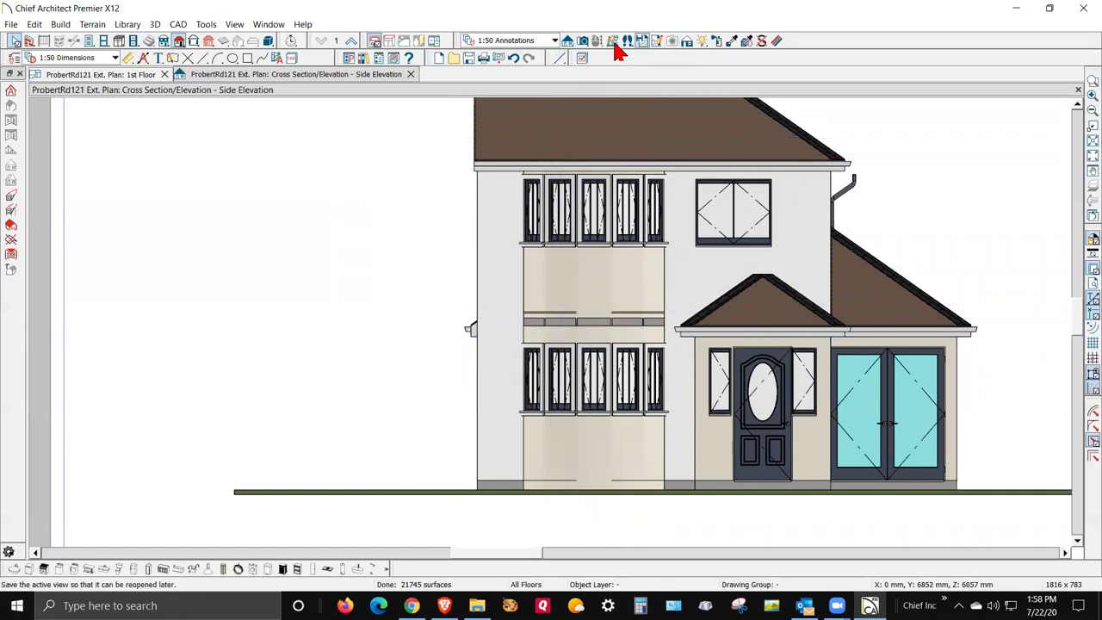
Step: Check the display settings of the wall and framing layers in the Section View Layer Set
{"action": "left_click", "coordinate": [583, 59]}
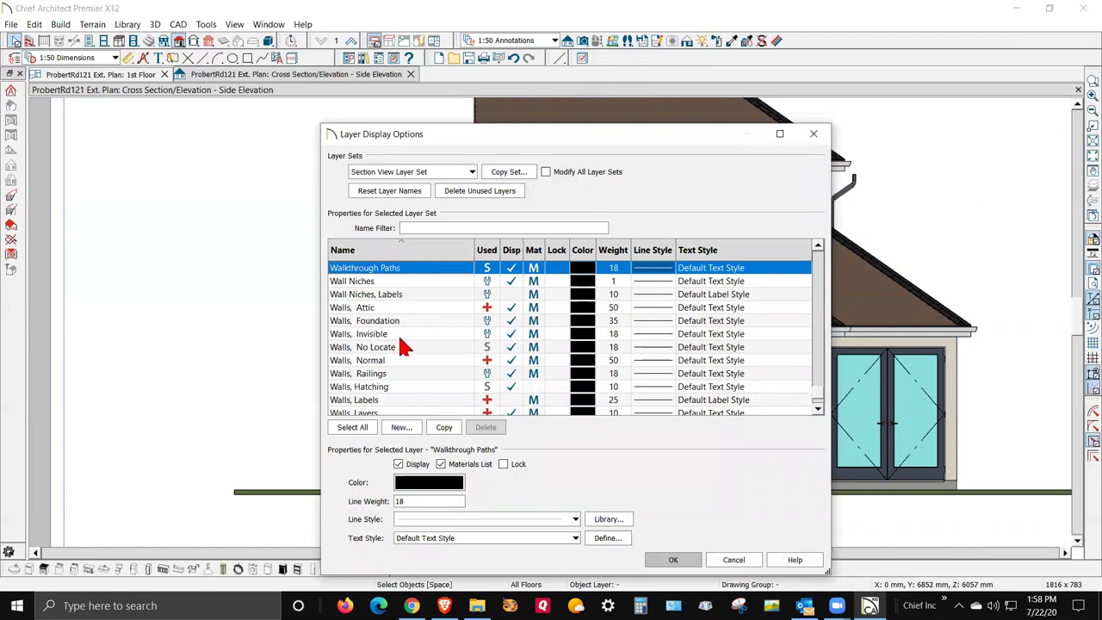
{"action": "scroll", "coordinate": [405, 347], "scroll_direction": "down", "scroll_amount": 1}
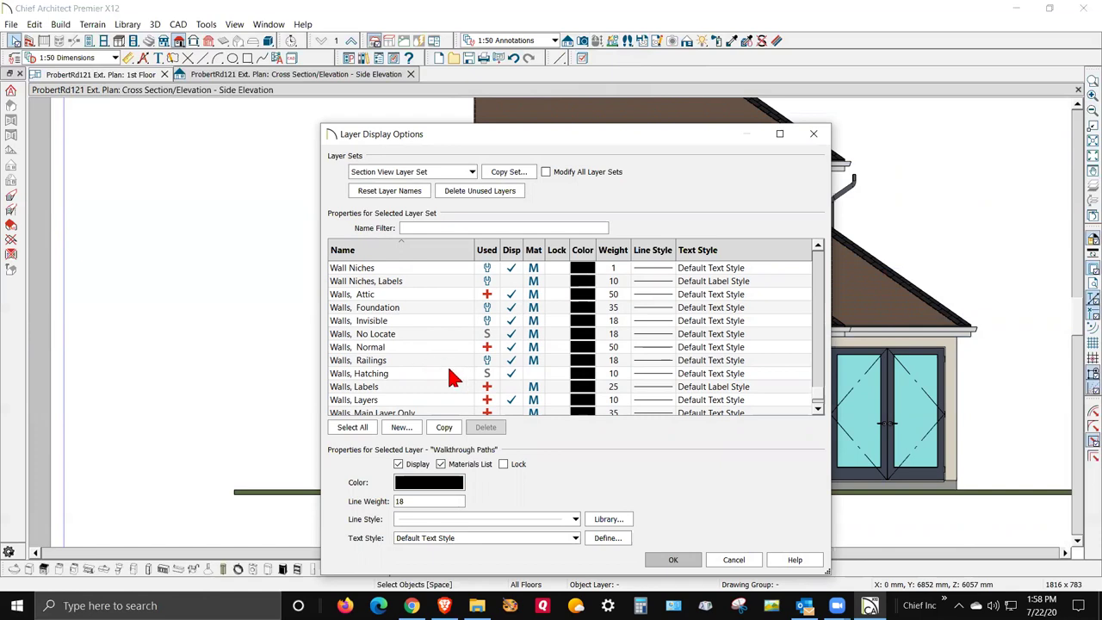
{"action": "scroll", "coordinate": [456, 362], "scroll_direction": "down", "scroll_amount": 1}
{"action": "scroll", "coordinate": [456, 362], "scroll_direction": "down", "scroll_amount": 1}
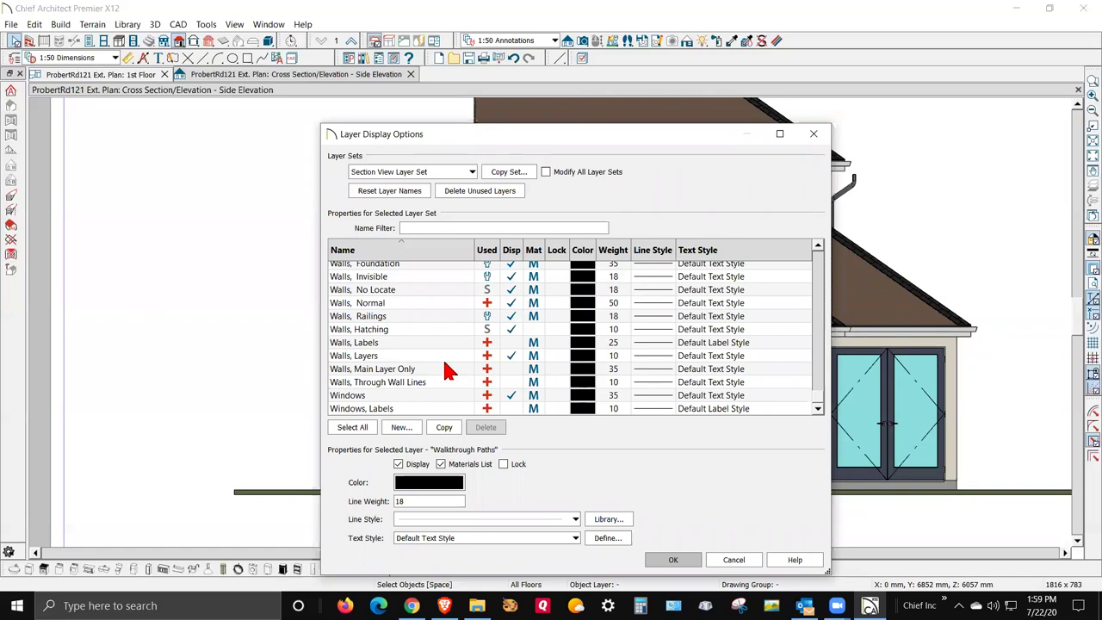
{"action": "scroll", "coordinate": [448, 370], "scroll_direction": "up", "scroll_amount": 8}
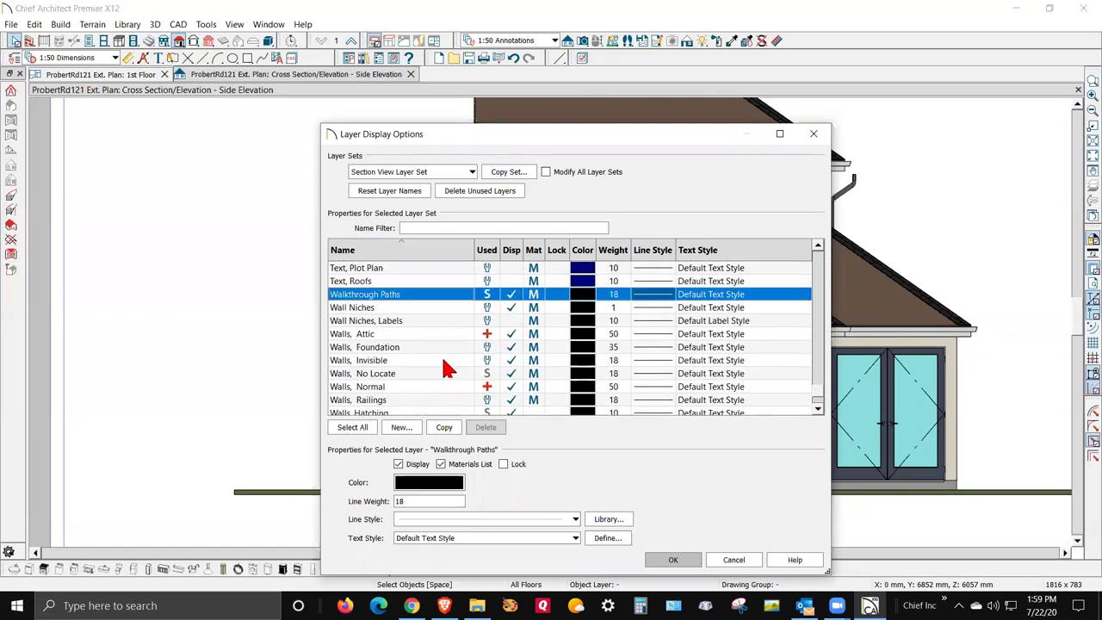
{"action": "key", "text": "f"}
{"action": "scroll", "coordinate": [448, 366], "scroll_direction": "up", "scroll_amount": 3}
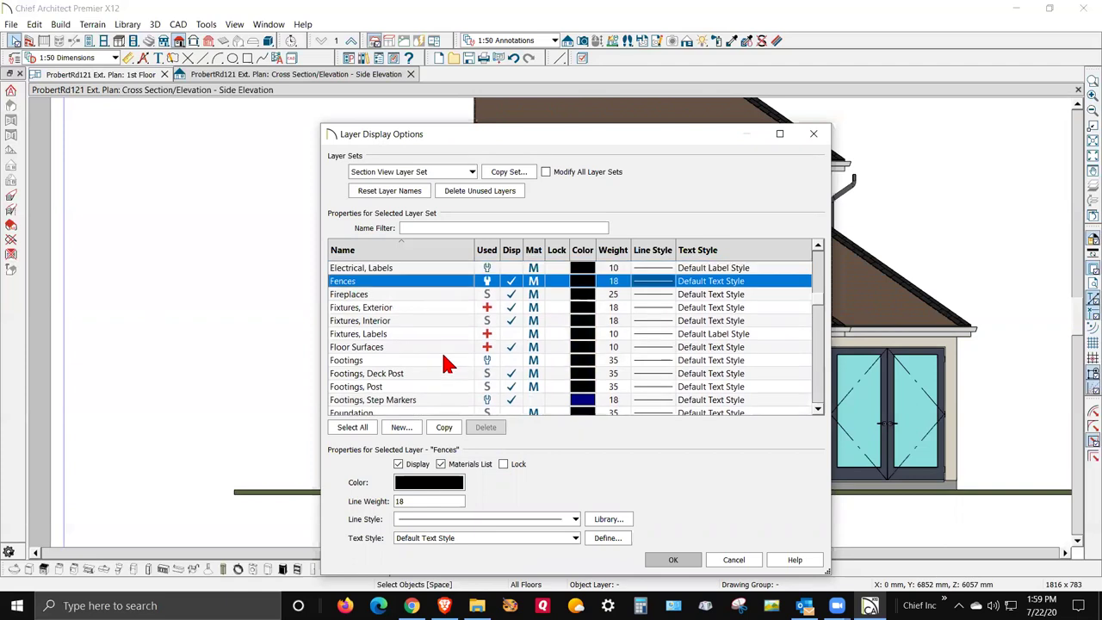
{"action": "scroll", "coordinate": [448, 366], "scroll_direction": "down", "scroll_amount": 6}
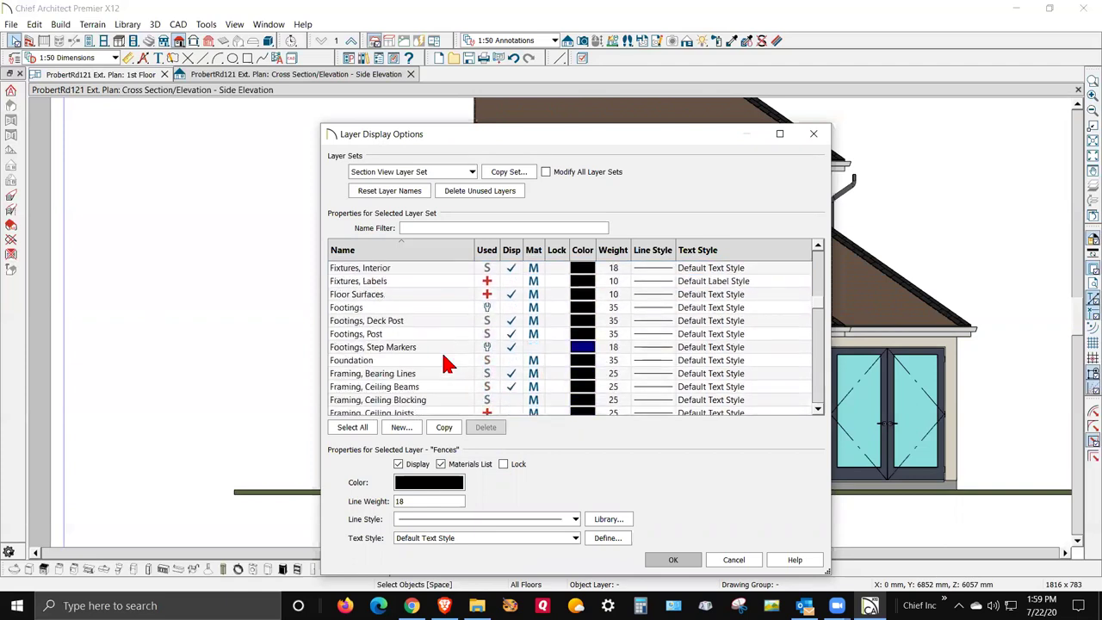
{"action": "scroll", "coordinate": [448, 366], "scroll_direction": "down", "scroll_amount": 8}
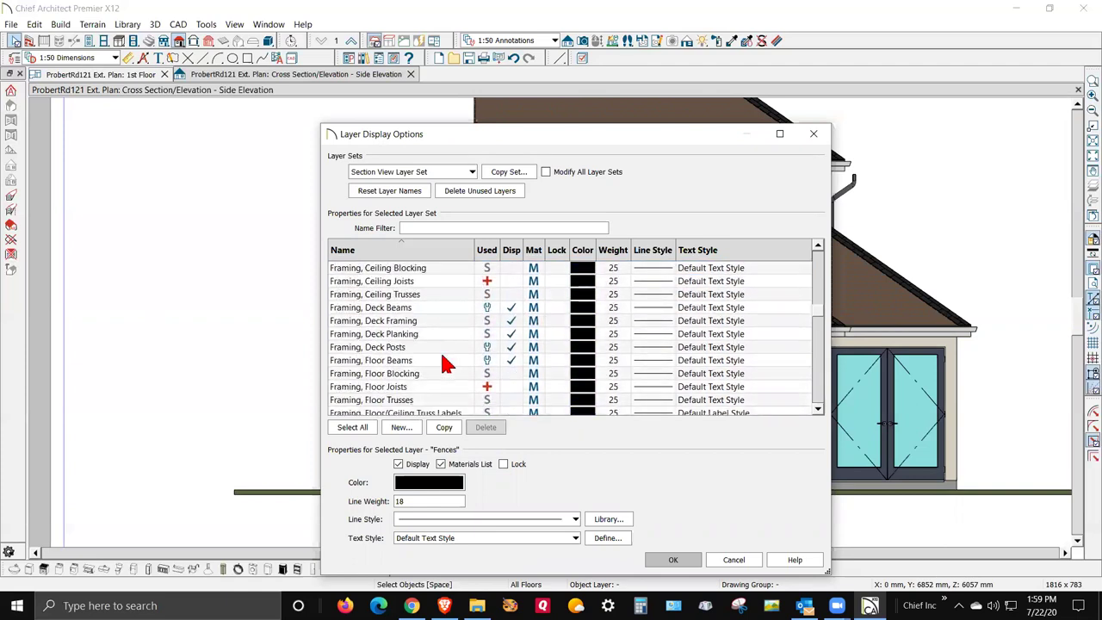
{"action": "scroll", "coordinate": [446, 365], "scroll_direction": "down", "scroll_amount": 2}
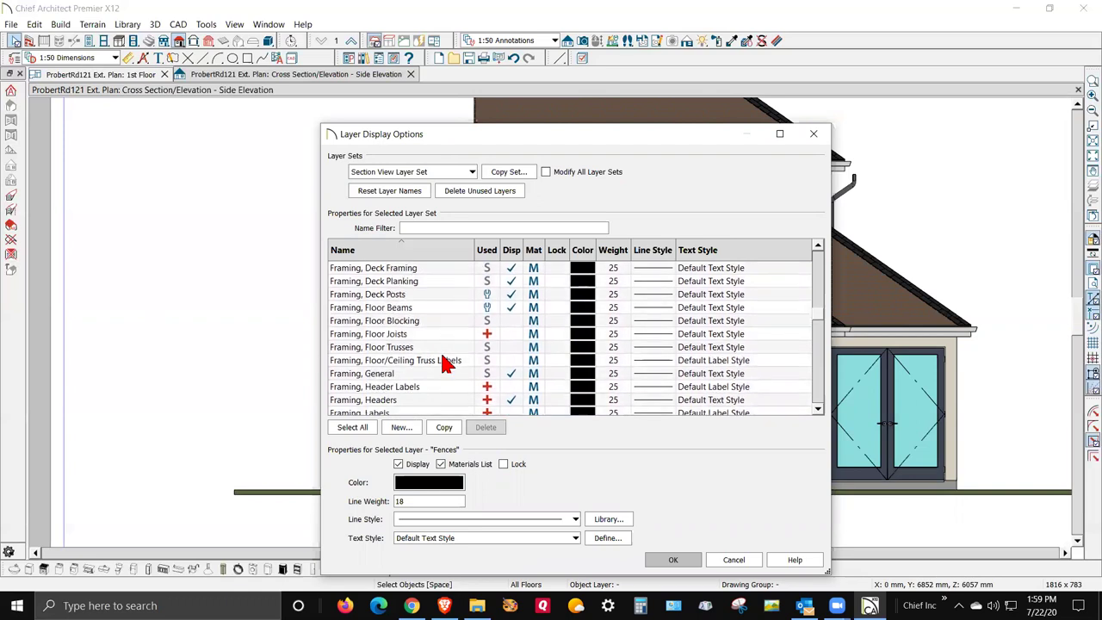
{"action": "scroll", "coordinate": [392, 395], "scroll_direction": "down", "scroll_amount": 1}
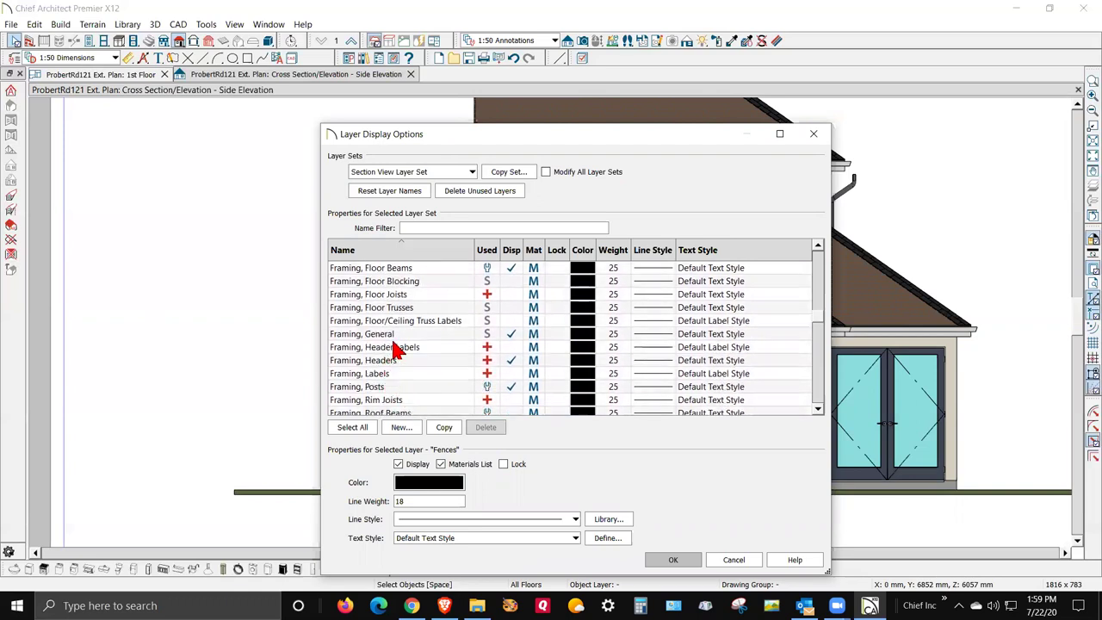
{"action": "scroll", "coordinate": [405, 377], "scroll_direction": "down", "scroll_amount": 7}
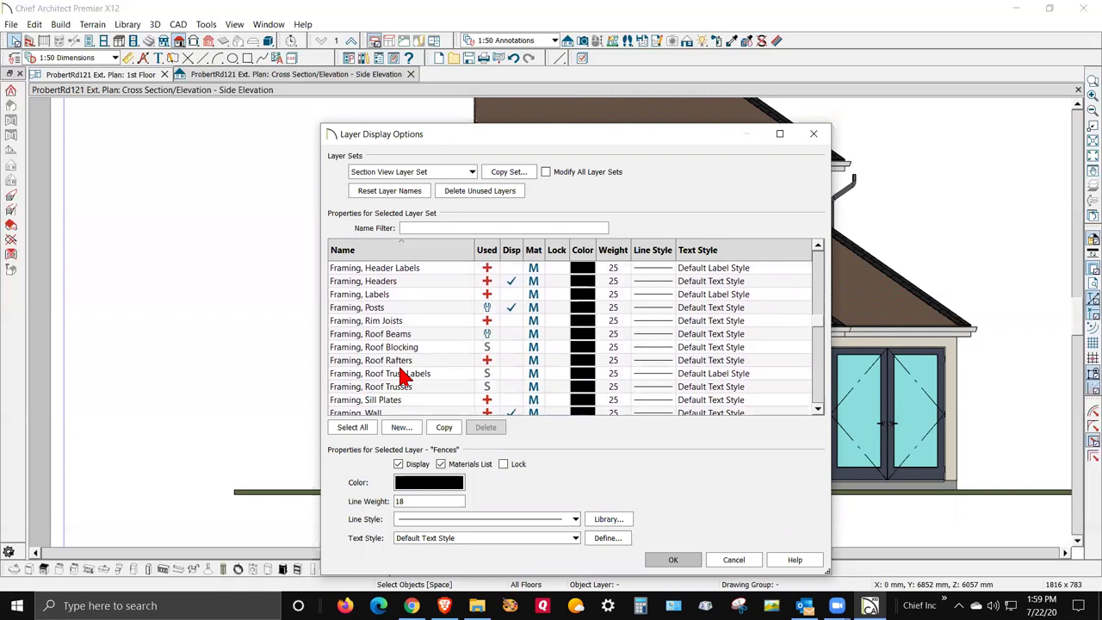
{"action": "scroll", "coordinate": [403, 377], "scroll_direction": "down", "scroll_amount": 1}
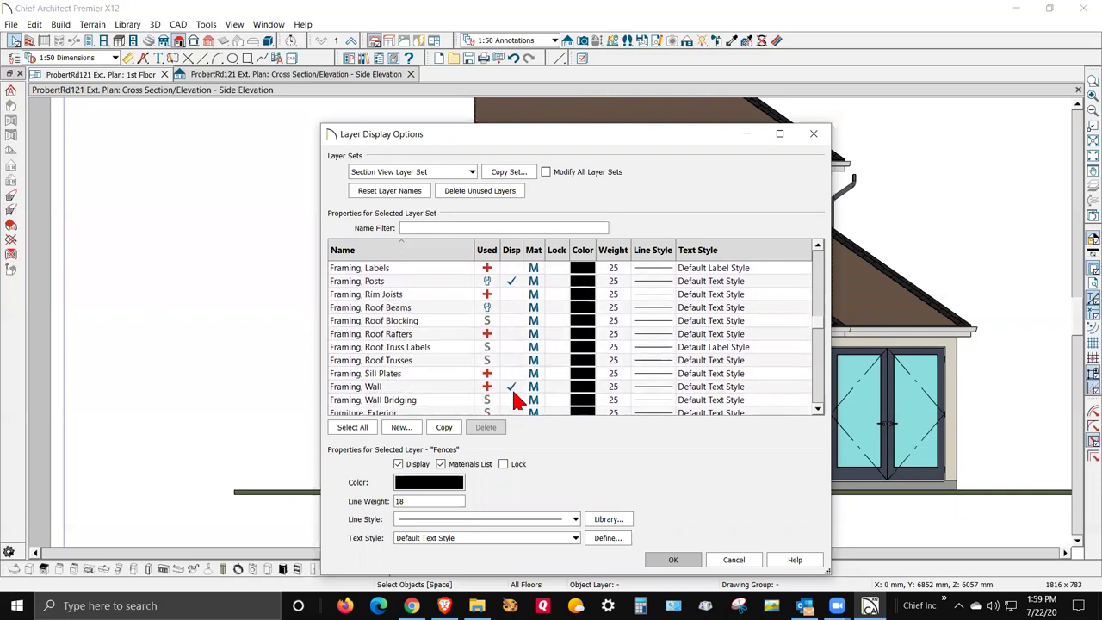
{"action": "left_click", "coordinate": [676, 562]}
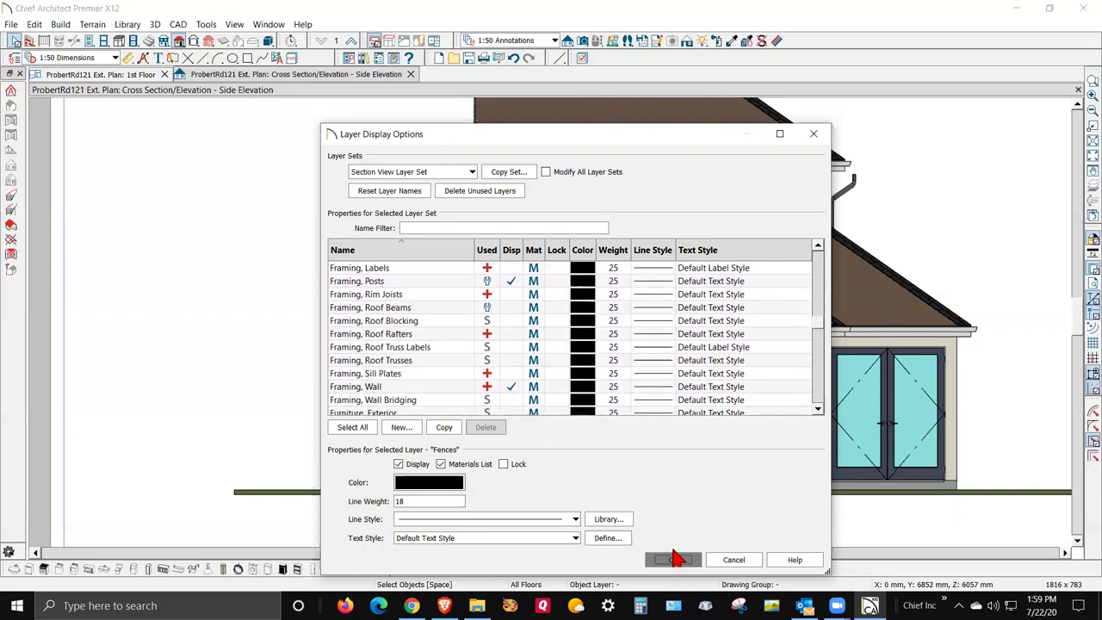
Step: Build the ceiling framing above Floor 1 and floor framing for Floor 2, displaying the floor joist and ceiling joist layers
{"action": "left_click", "coordinate": [61, 24]}
{"action": "mouse_move", "coordinate": [110, 202]}
{"action": "mouse_move", "coordinate": [110, 165]}
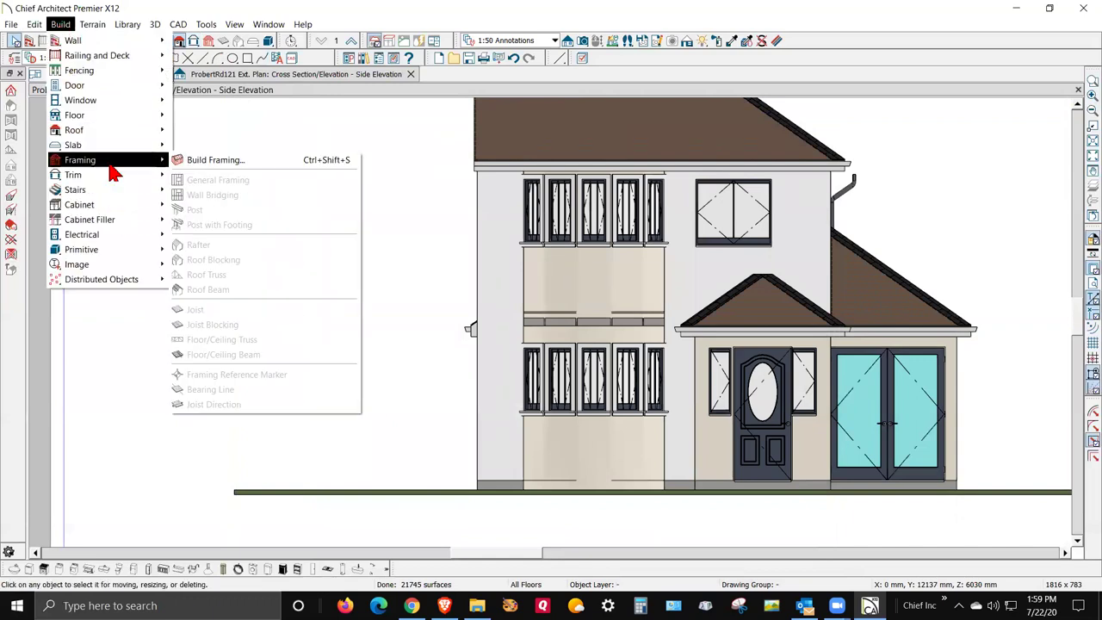
{"action": "left_click", "coordinate": [203, 162]}
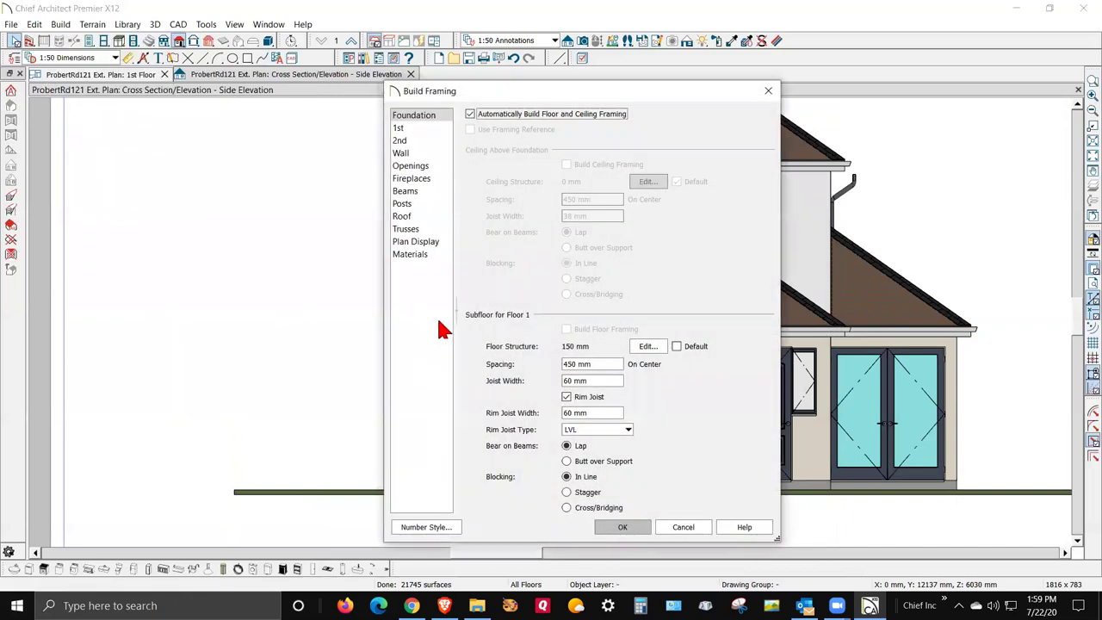
{"action": "left_click", "coordinate": [412, 128]}
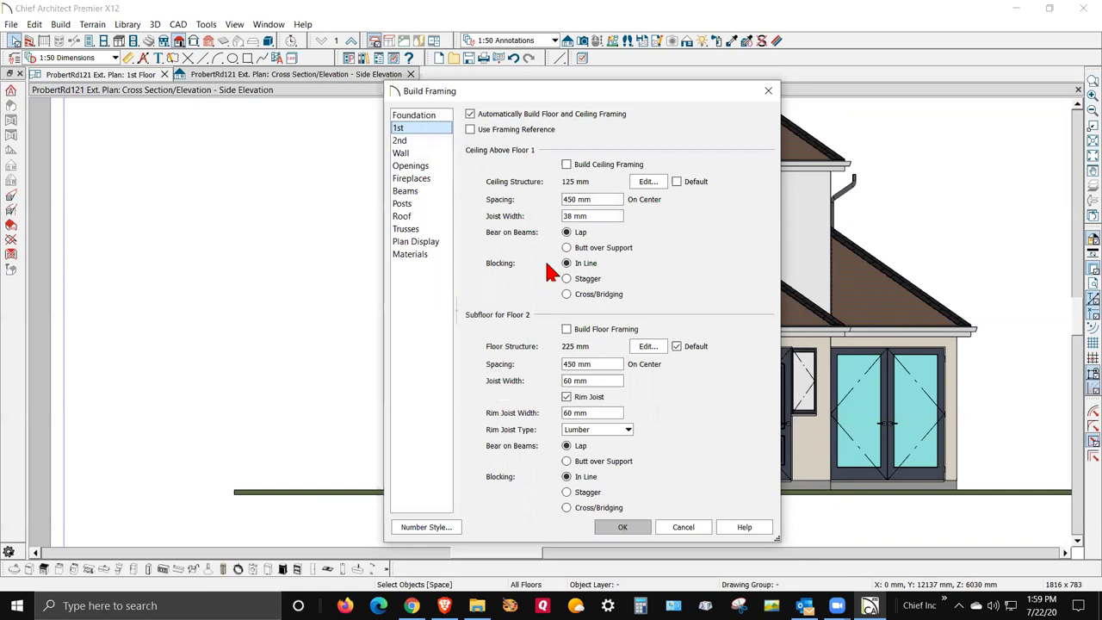
{"action": "left_click", "coordinate": [575, 331]}
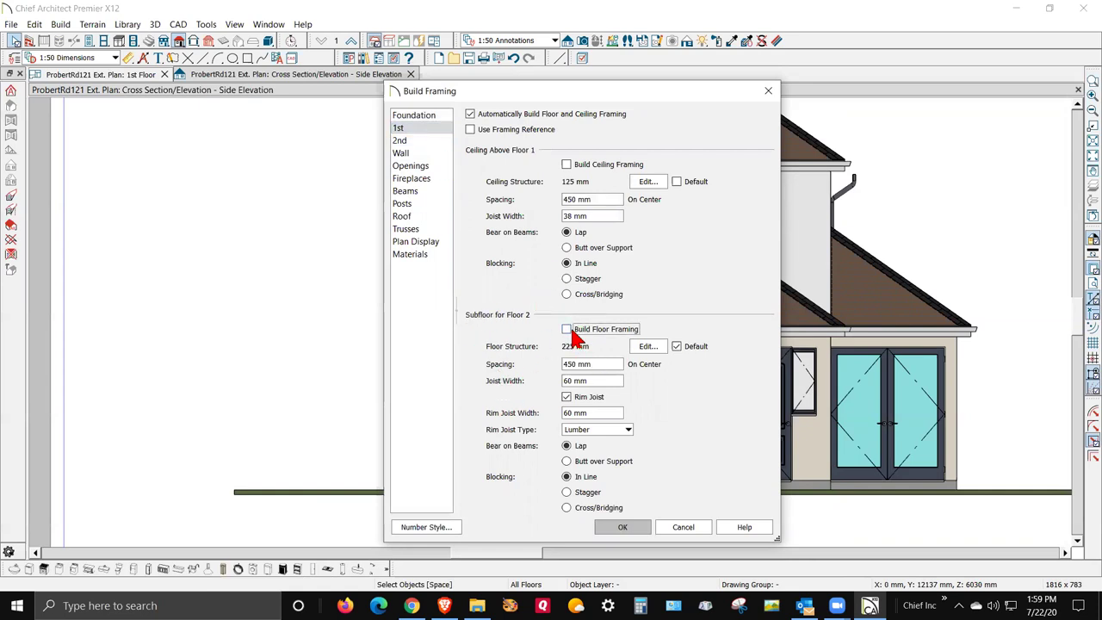
{"action": "left_click", "coordinate": [577, 168]}
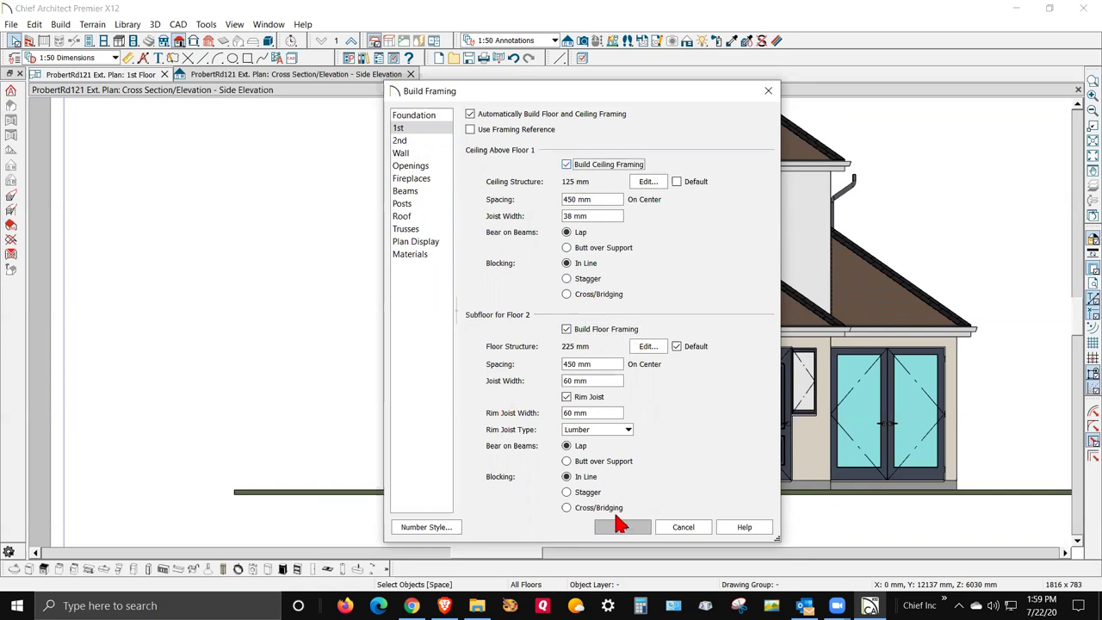
{"action": "left_click", "coordinate": [620, 529]}
{"action": "left_click", "coordinate": [577, 340]}
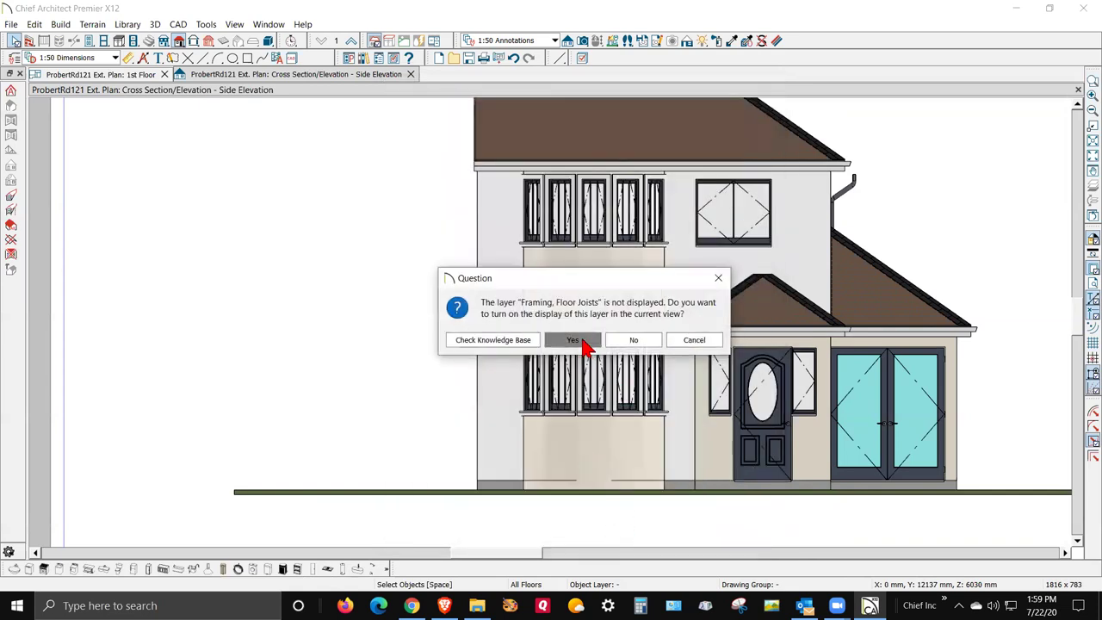
{"action": "left_click", "coordinate": [583, 343]}
{"action": "left_click", "coordinate": [583, 342]}
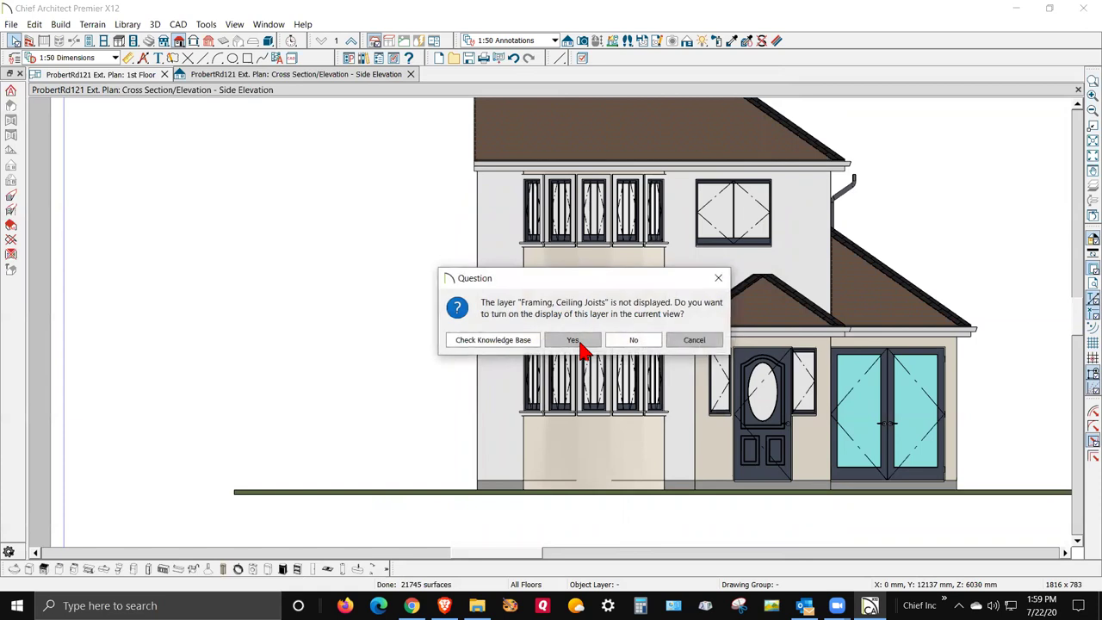
{"action": "left_click", "coordinate": [584, 343]}
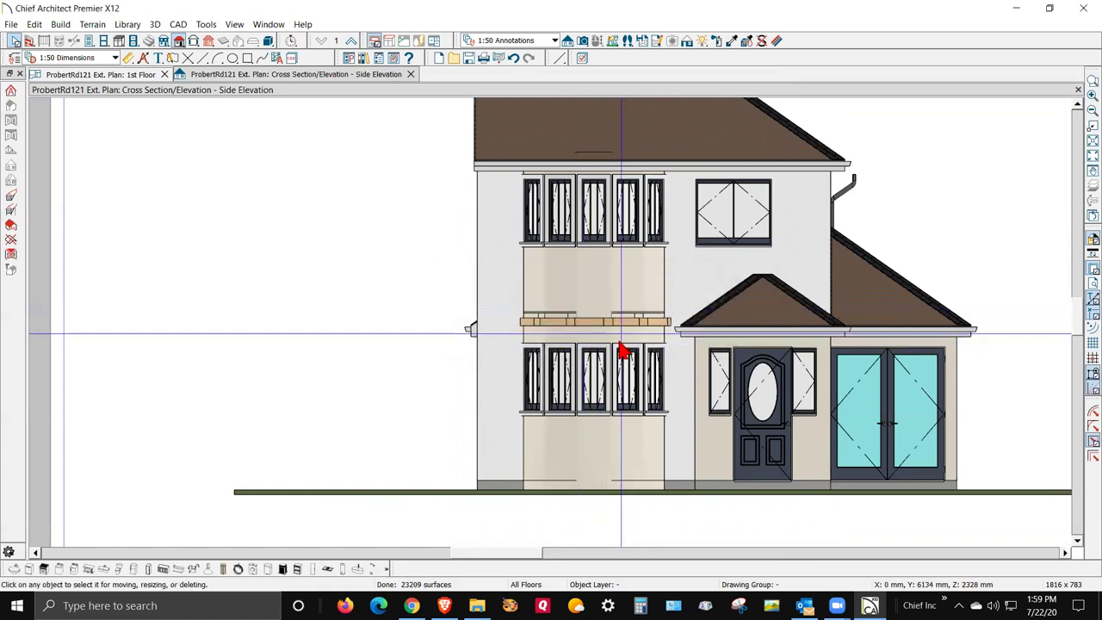
Step: Create a perspective full overview camera of the whole house from the 1st floor plan
{"action": "scroll", "coordinate": [621, 345], "scroll_direction": "up", "scroll_amount": 2}
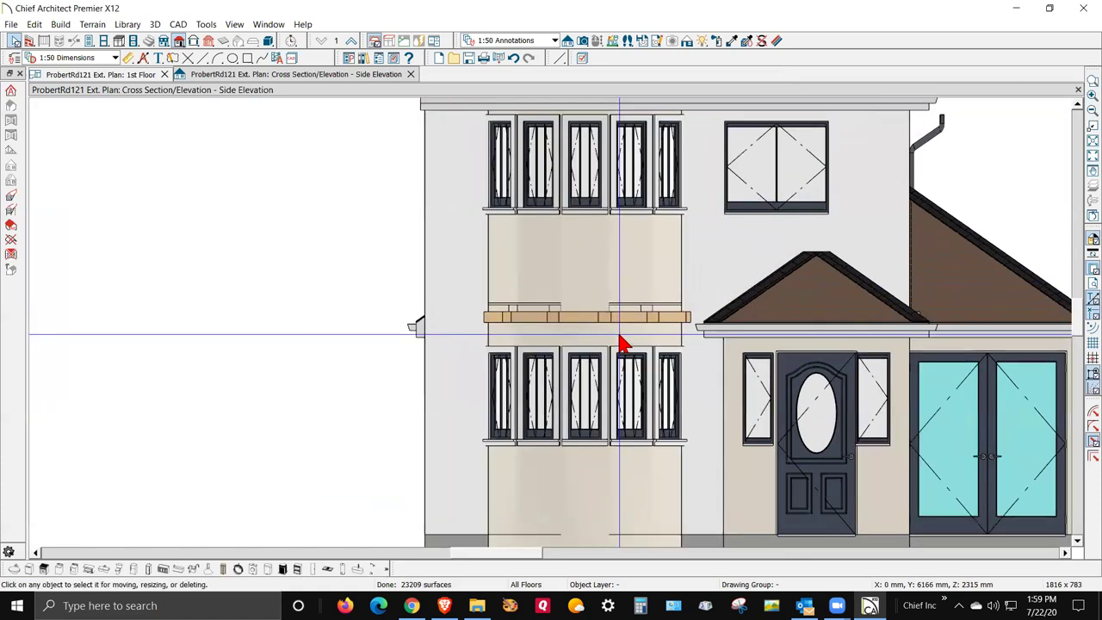
{"action": "key", "text": "ctrl+Tab"}
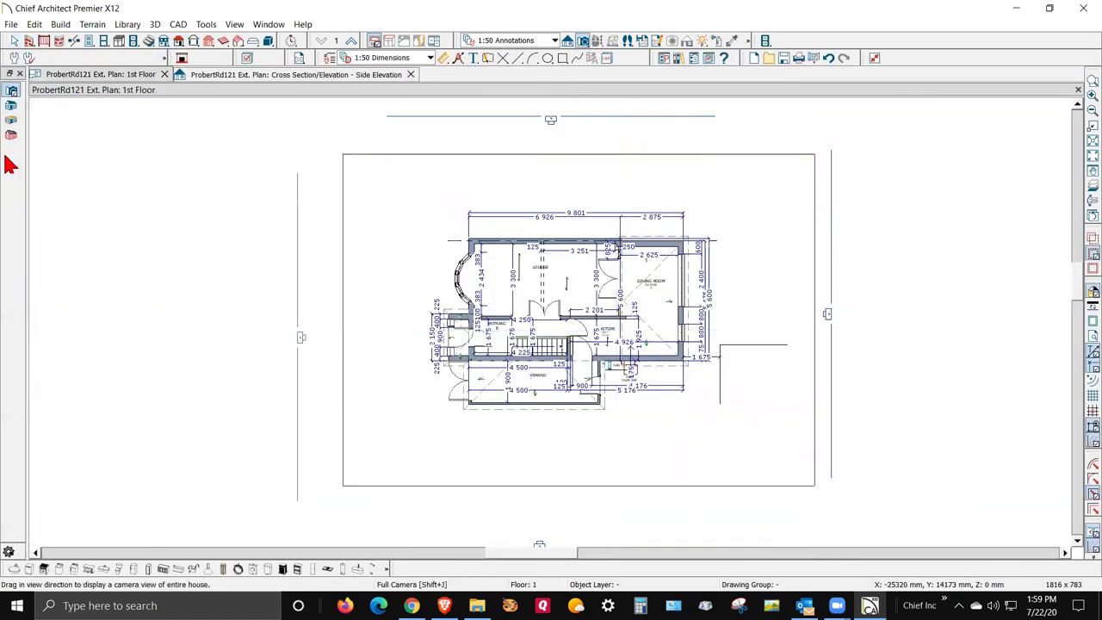
{"action": "left_click", "coordinate": [14, 109]}
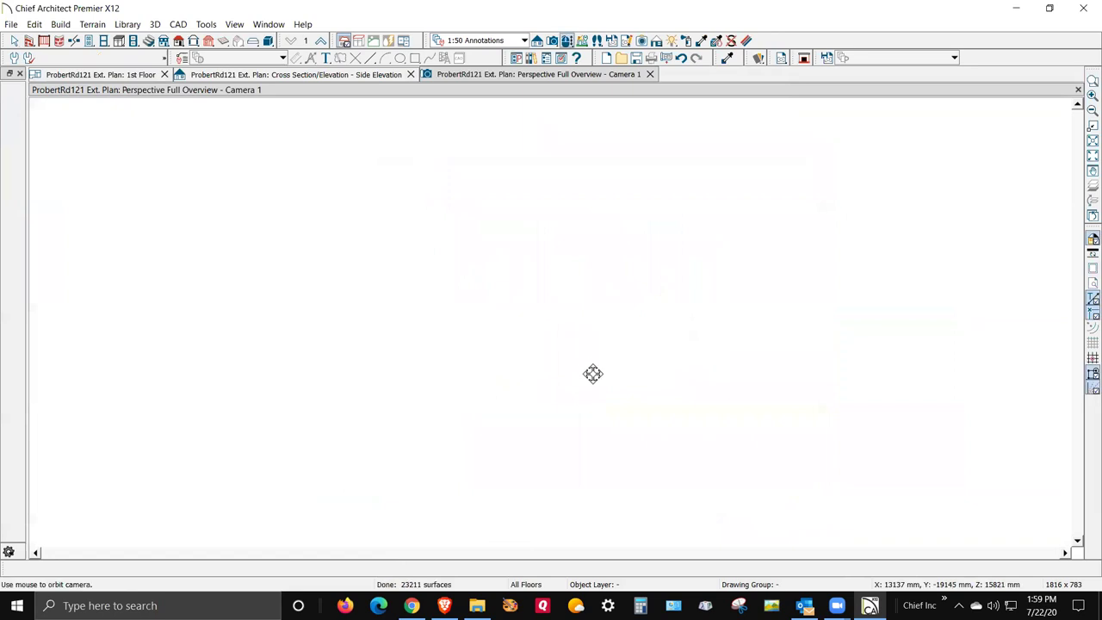
Step: Examine the gap between the upper and lower bow windows from several angles in the 3D overview
{"action": "left_click_drag", "start_coordinate": [586, 336], "coordinate": [774, 310]}
{"action": "scroll", "coordinate": [571, 301], "scroll_direction": "up", "scroll_amount": 3}
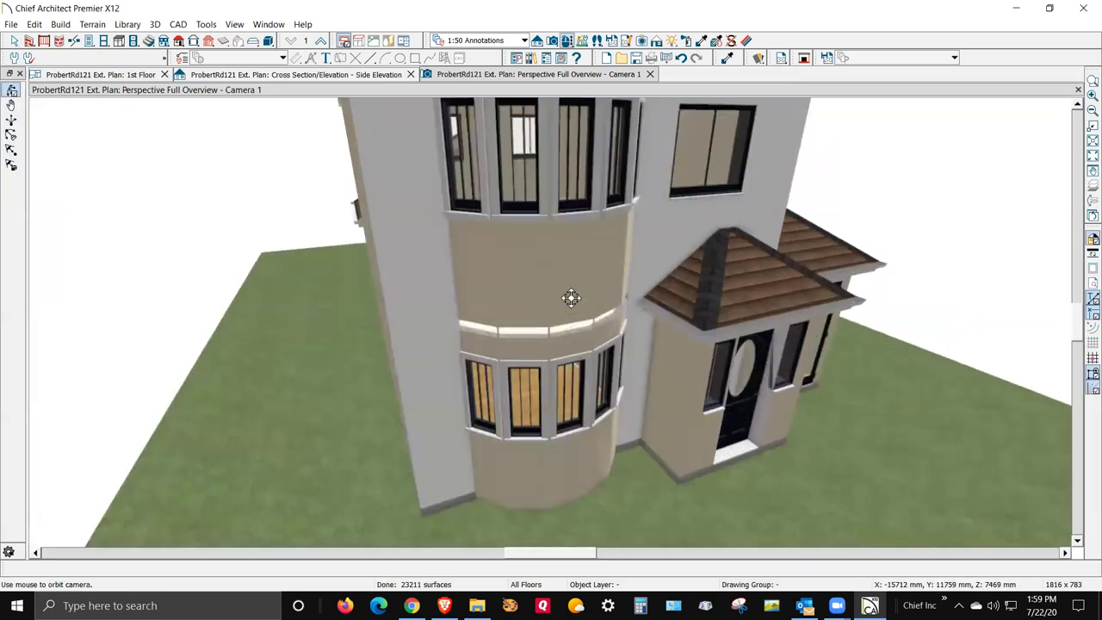
{"action": "scroll", "coordinate": [584, 338], "scroll_direction": "up", "scroll_amount": 2}
{"action": "scroll", "coordinate": [584, 338], "scroll_direction": "down", "scroll_amount": 3}
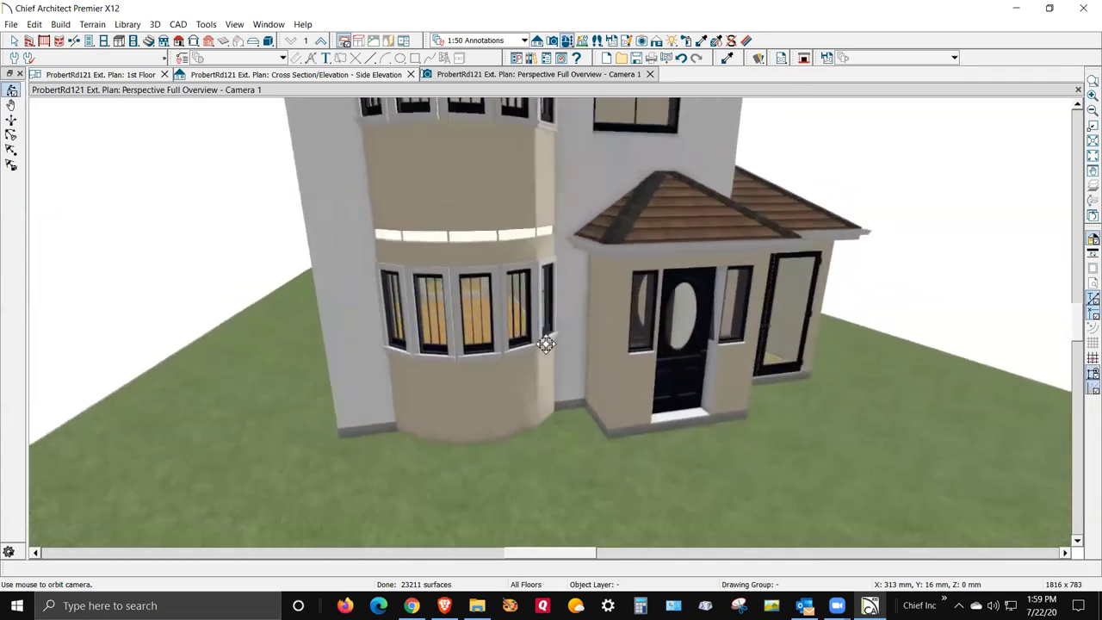
{"action": "scroll", "coordinate": [577, 342], "scroll_direction": "up", "scroll_amount": 3}
{"action": "scroll", "coordinate": [582, 344], "scroll_direction": "up", "scroll_amount": 1}
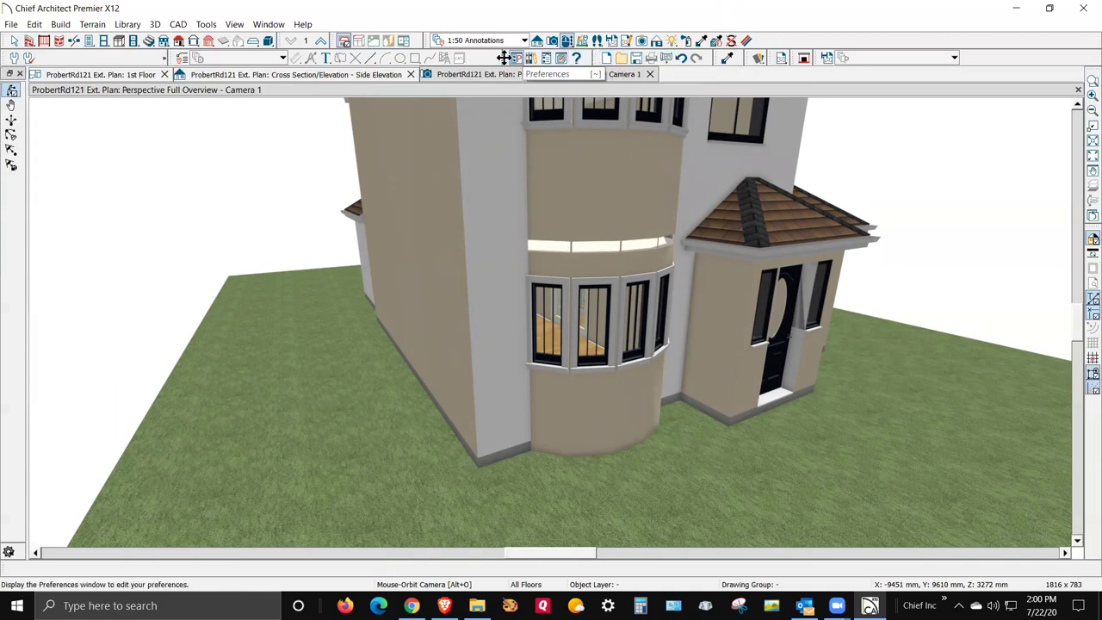
Step: Turn on display of the Framing, Floor Joists layer in the Camera View Layer Set
{"action": "left_click", "coordinate": [206, 24]}
{"action": "mouse_move", "coordinate": [268, 24]}
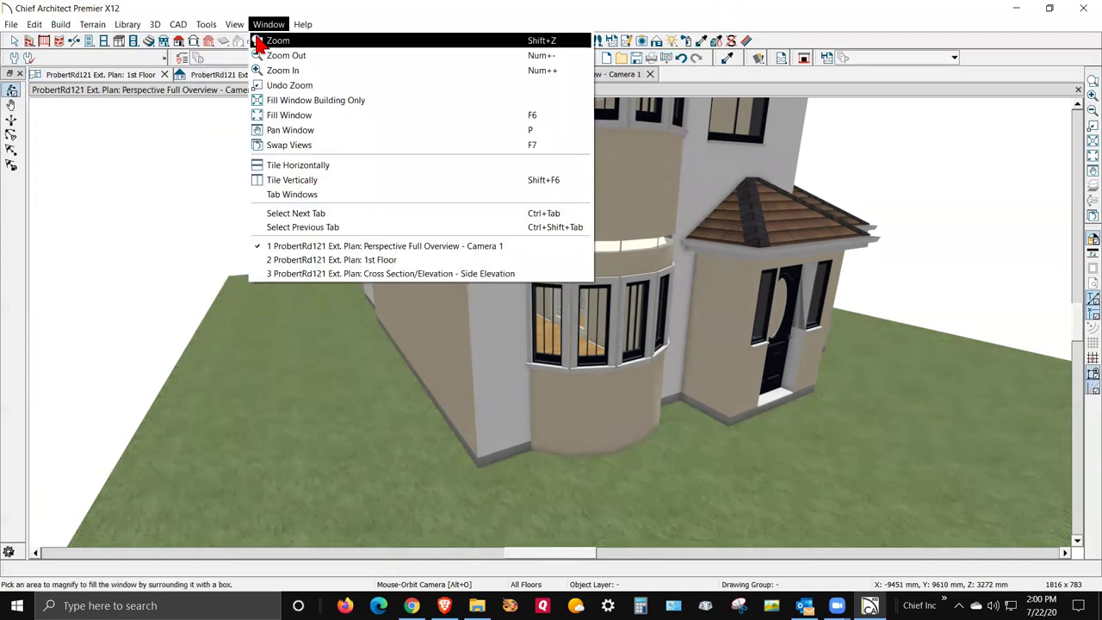
{"action": "mouse_move", "coordinate": [206, 25]}
{"action": "mouse_move", "coordinate": [220, 43]}
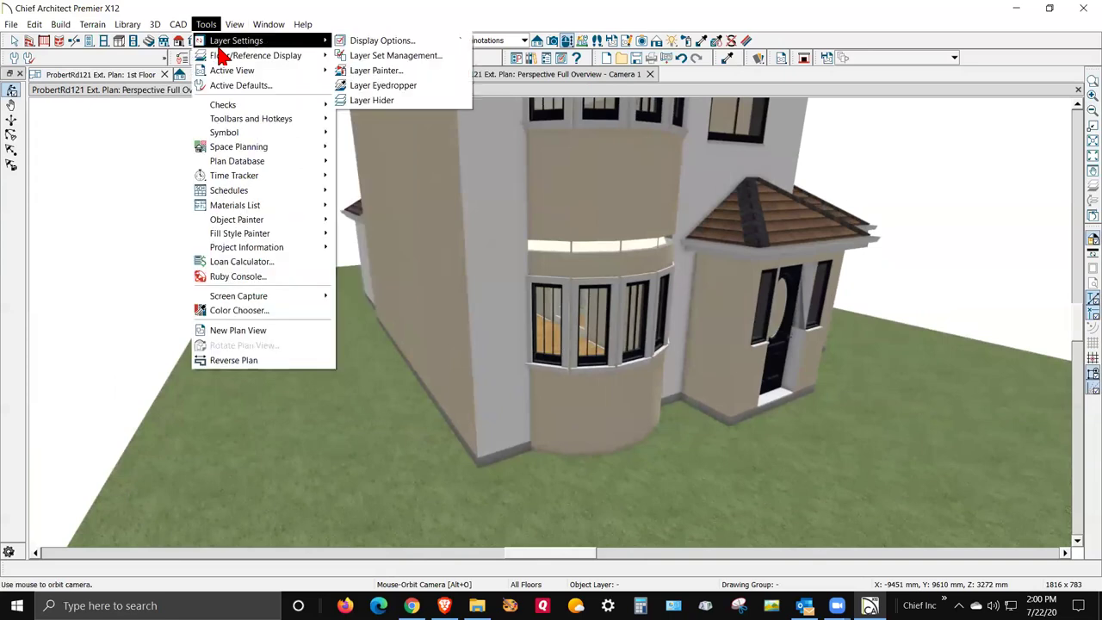
{"action": "left_click", "coordinate": [384, 43]}
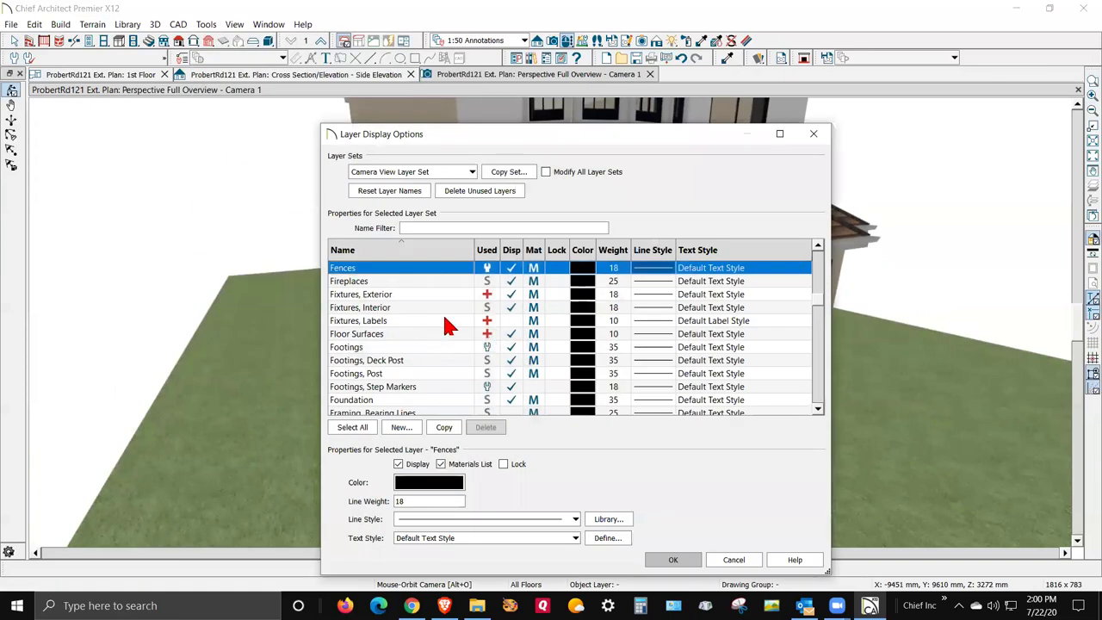
{"action": "scroll", "coordinate": [447, 325], "scroll_direction": "down", "scroll_amount": 4}
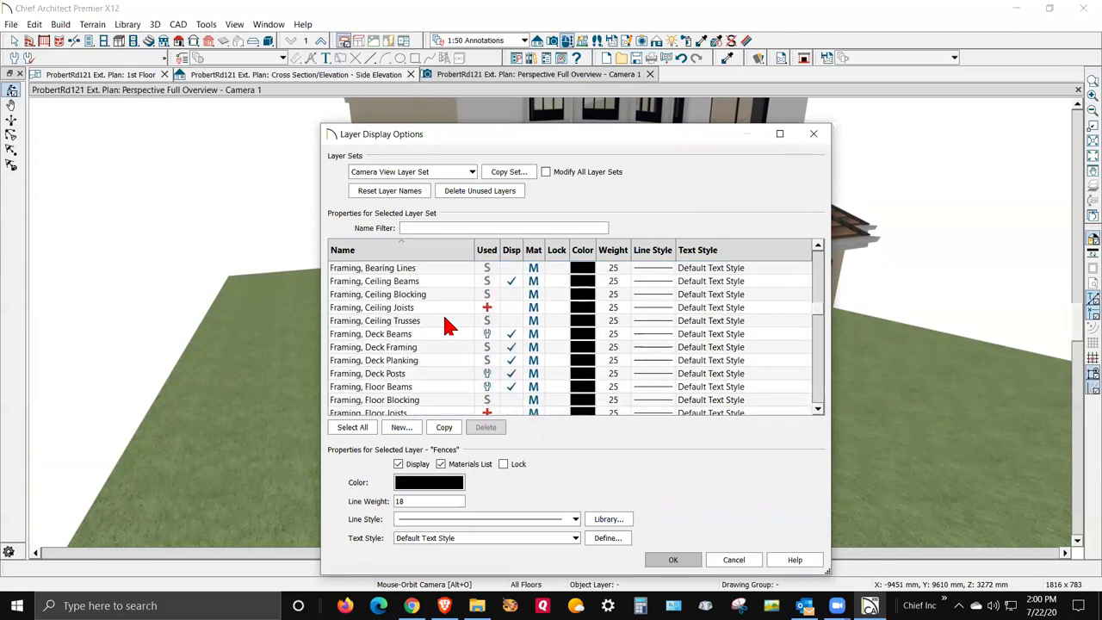
{"action": "scroll", "coordinate": [454, 349], "scroll_direction": "down", "scroll_amount": 1}
{"action": "left_click", "coordinate": [513, 389]}
{"action": "scroll", "coordinate": [499, 395], "scroll_direction": "down", "scroll_amount": 3}
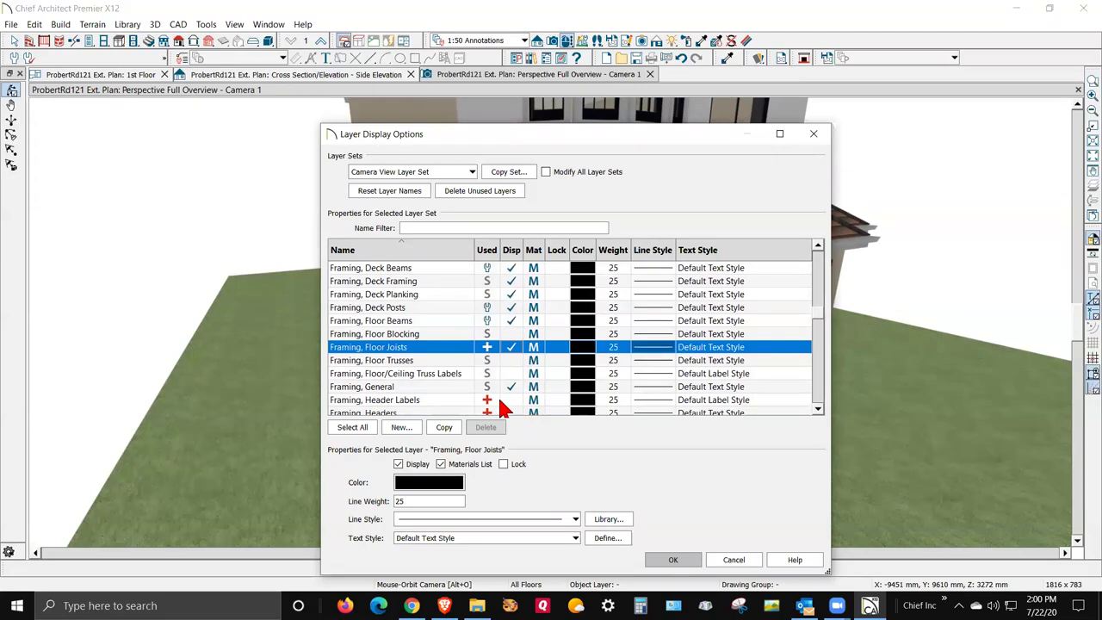
Step: Display the Framing, Headers, Framing, Header Labels and Framing, Wall layers in the 3D overview
{"action": "scroll", "coordinate": [508, 403], "scroll_direction": "down", "scroll_amount": 1}
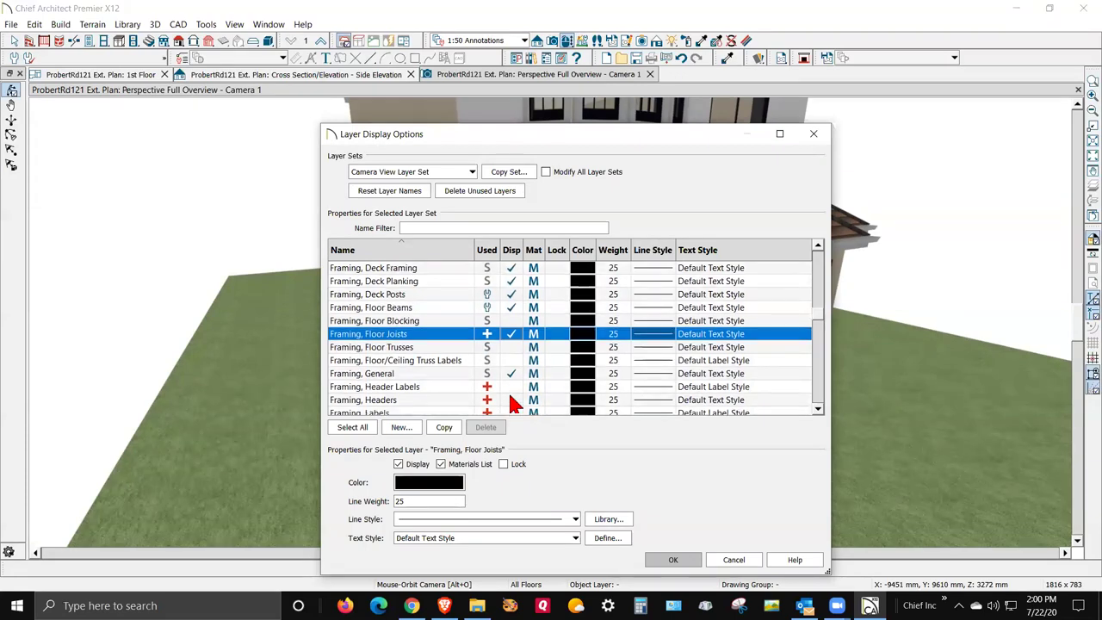
{"action": "scroll", "coordinate": [515, 395], "scroll_direction": "down", "scroll_amount": 1}
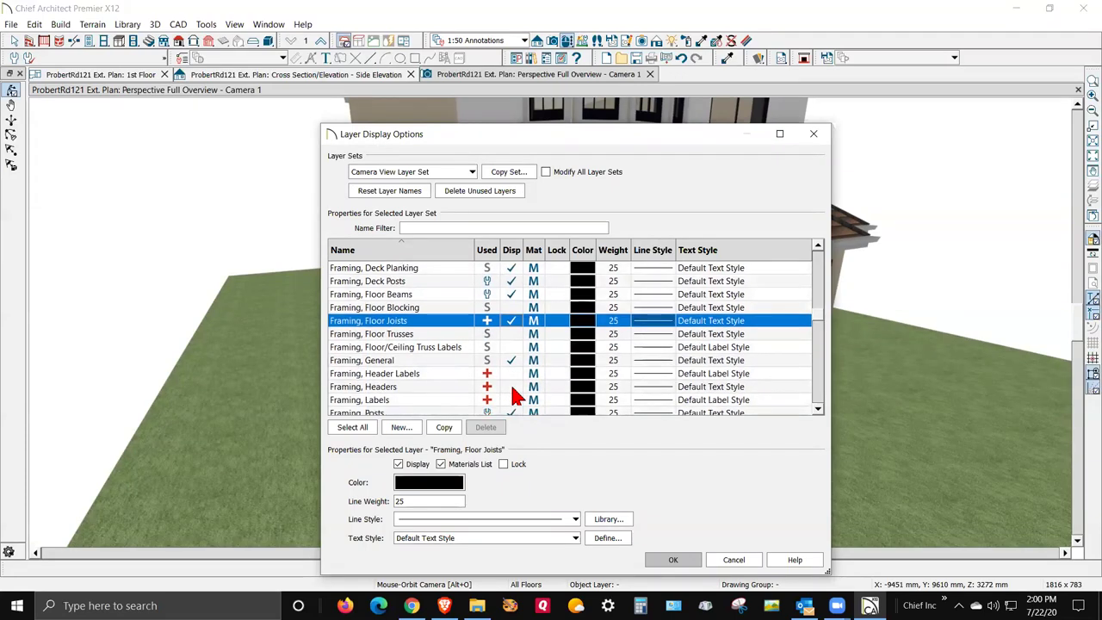
{"action": "left_click", "coordinate": [515, 390]}
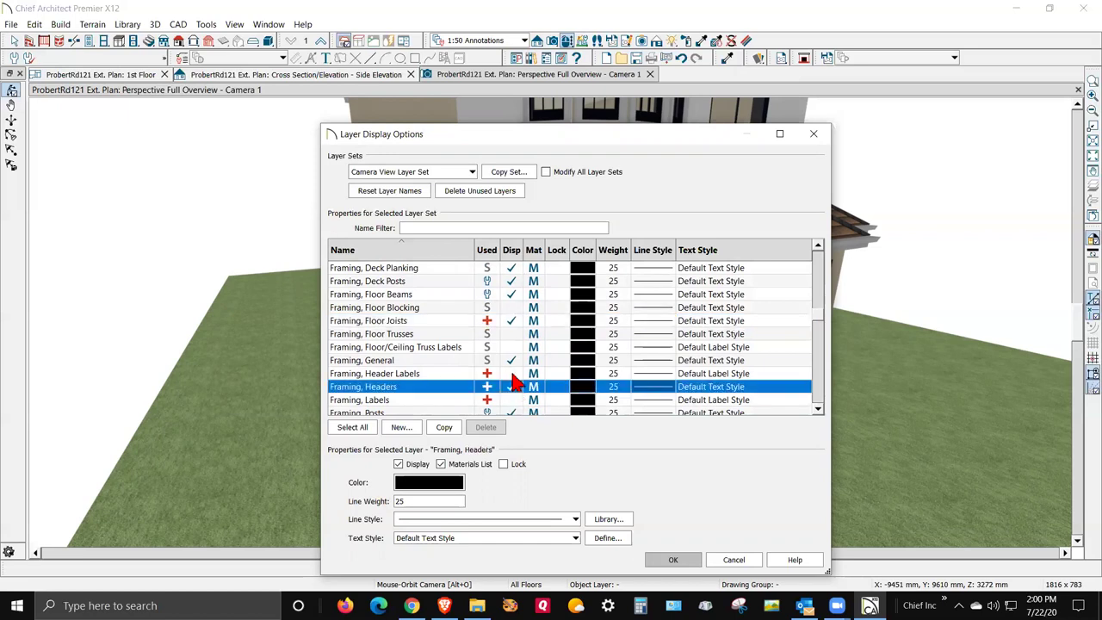
{"action": "left_click", "coordinate": [513, 375]}
{"action": "scroll", "coordinate": [508, 379], "scroll_direction": "down", "scroll_amount": 10}
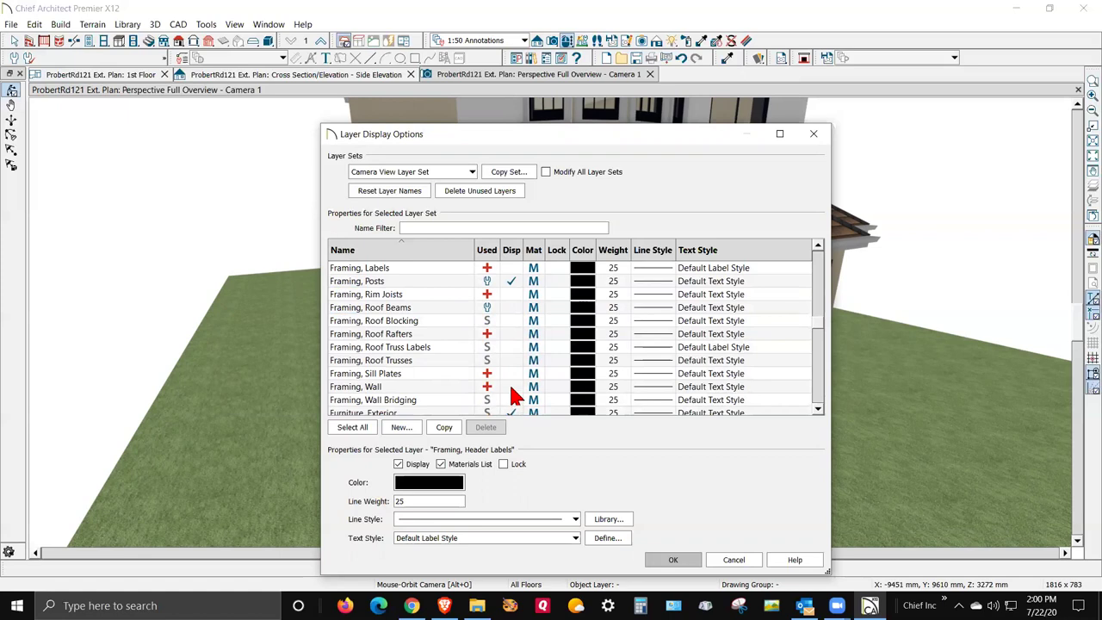
{"action": "left_click", "coordinate": [512, 387]}
{"action": "left_click", "coordinate": [673, 559]}
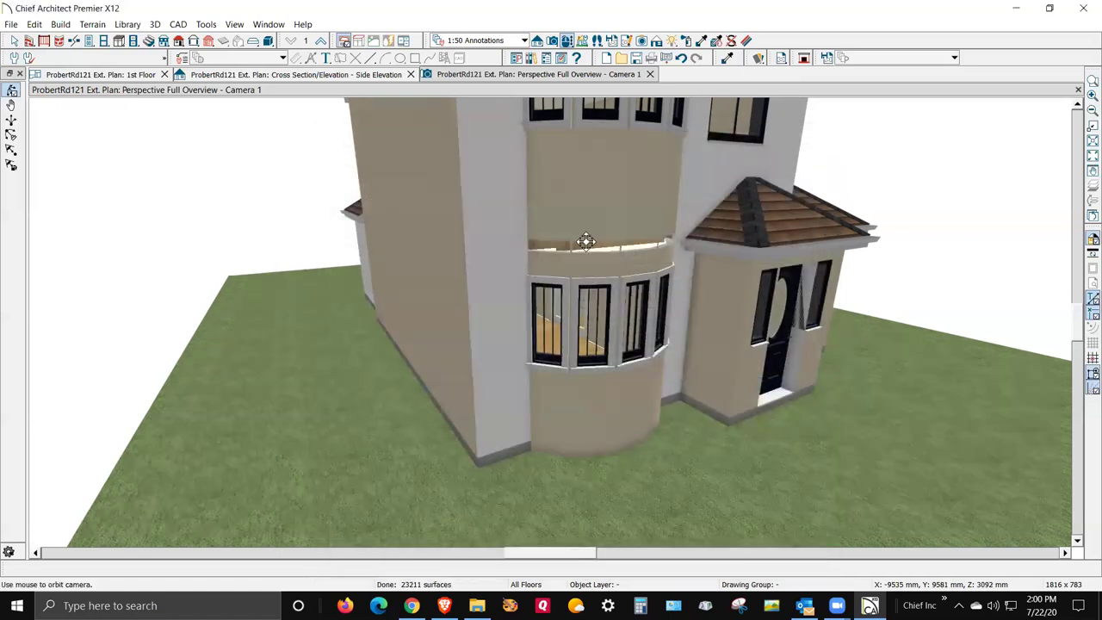
Step: Inspect the bow window gap up close and turn on the Framing, Sill Plates layer in the Camera View Layer Set
{"action": "scroll", "coordinate": [598, 253], "scroll_direction": "up", "scroll_amount": 5}
{"action": "scroll", "coordinate": [599, 255], "scroll_direction": "down", "scroll_amount": 5}
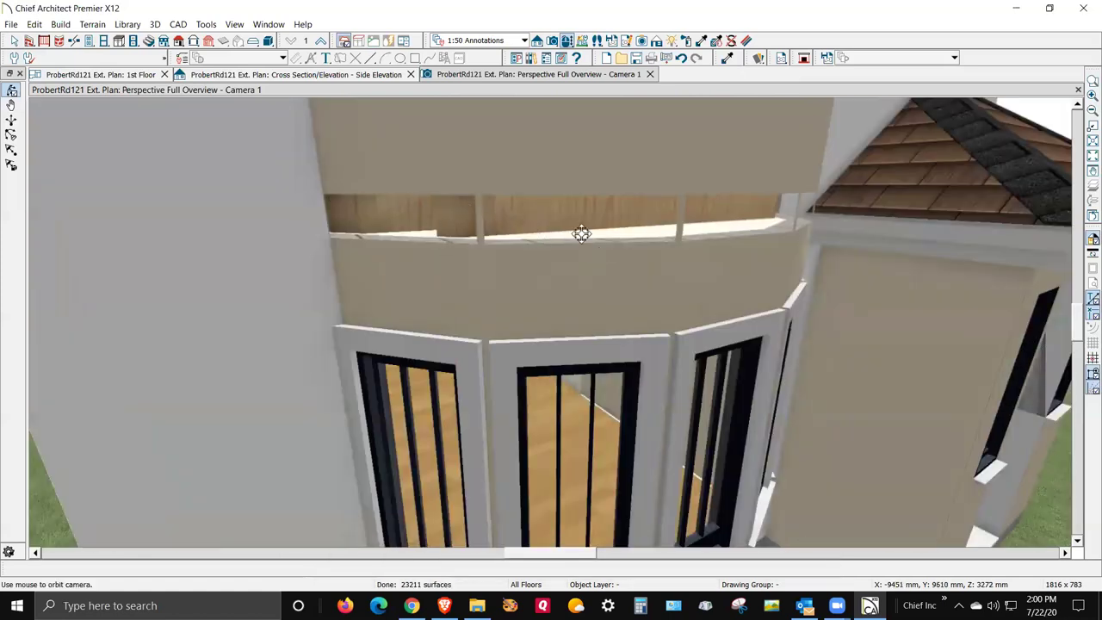
{"action": "scroll", "coordinate": [545, 249], "scroll_direction": "down", "scroll_amount": 4}
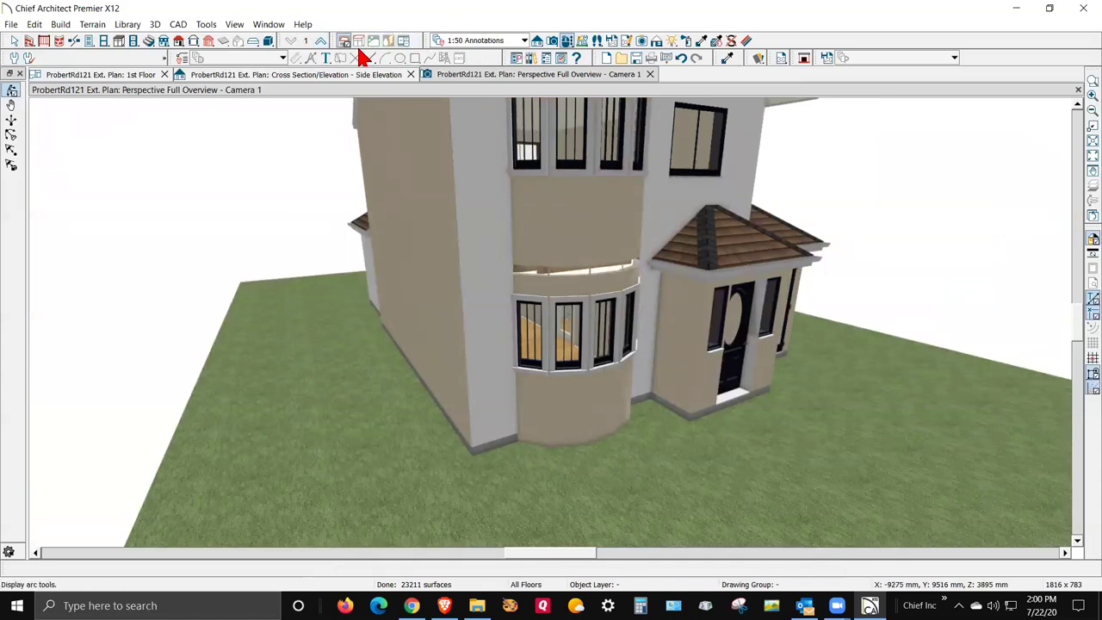
{"action": "left_click", "coordinate": [207, 26]}
{"action": "mouse_move", "coordinate": [229, 41]}
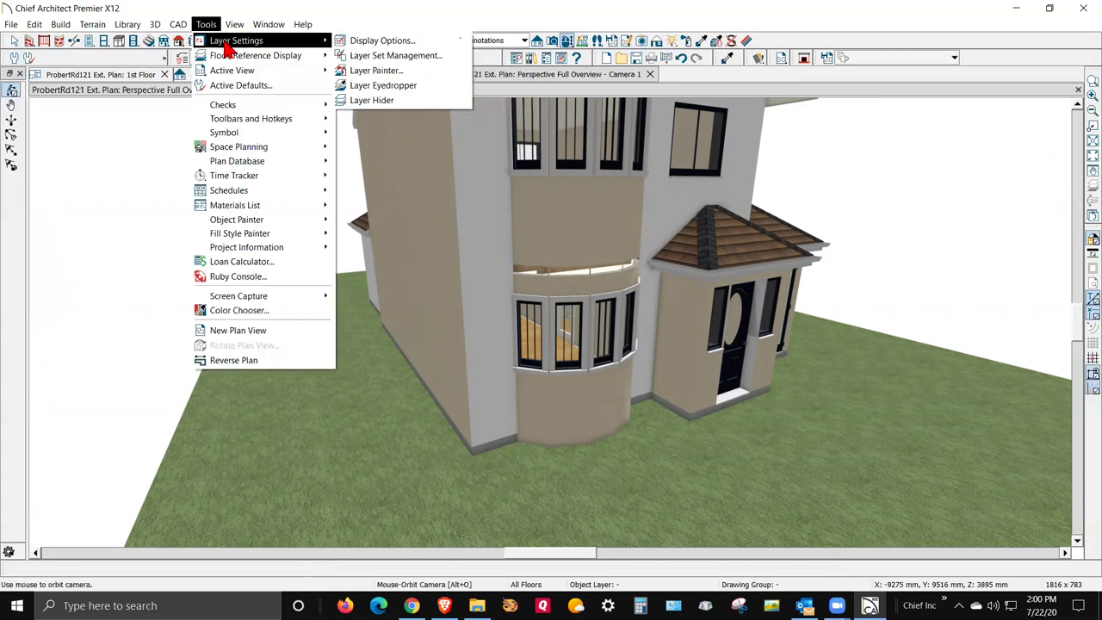
{"action": "left_click", "coordinate": [349, 43]}
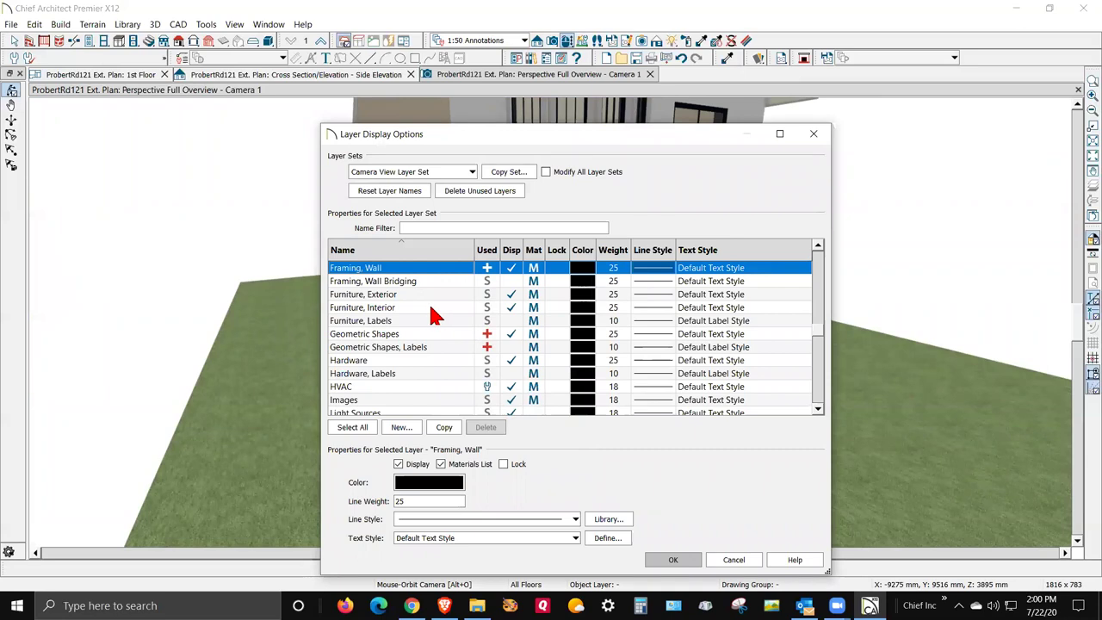
{"action": "scroll", "coordinate": [518, 287], "scroll_direction": "up", "scroll_amount": 1}
{"action": "left_click", "coordinate": [508, 296]}
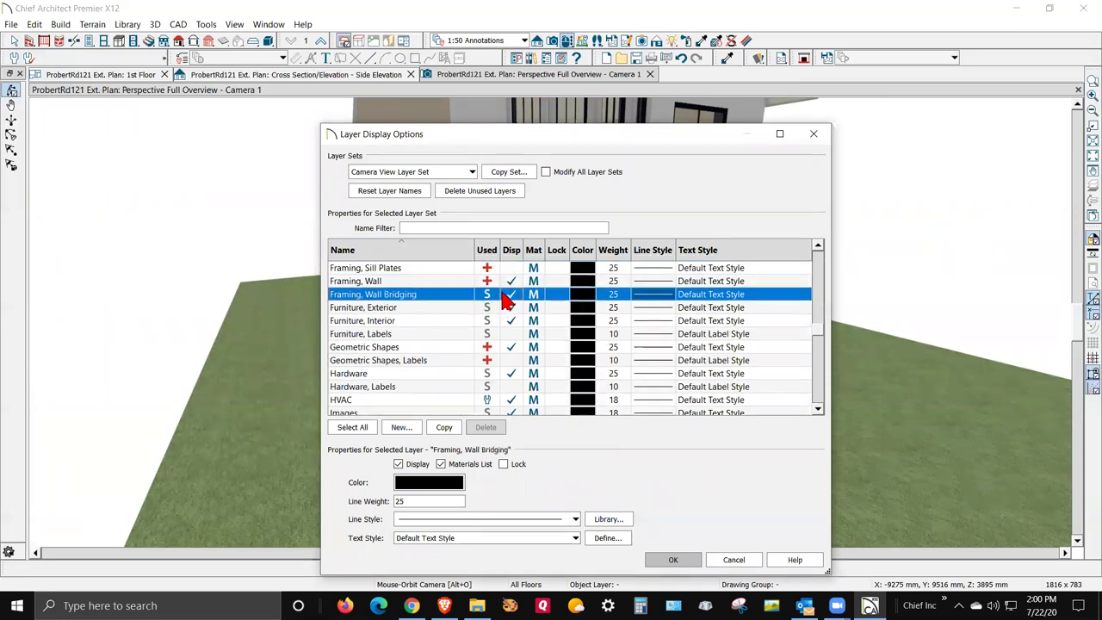
{"action": "scroll", "coordinate": [510, 299], "scroll_direction": "up", "scroll_amount": 2}
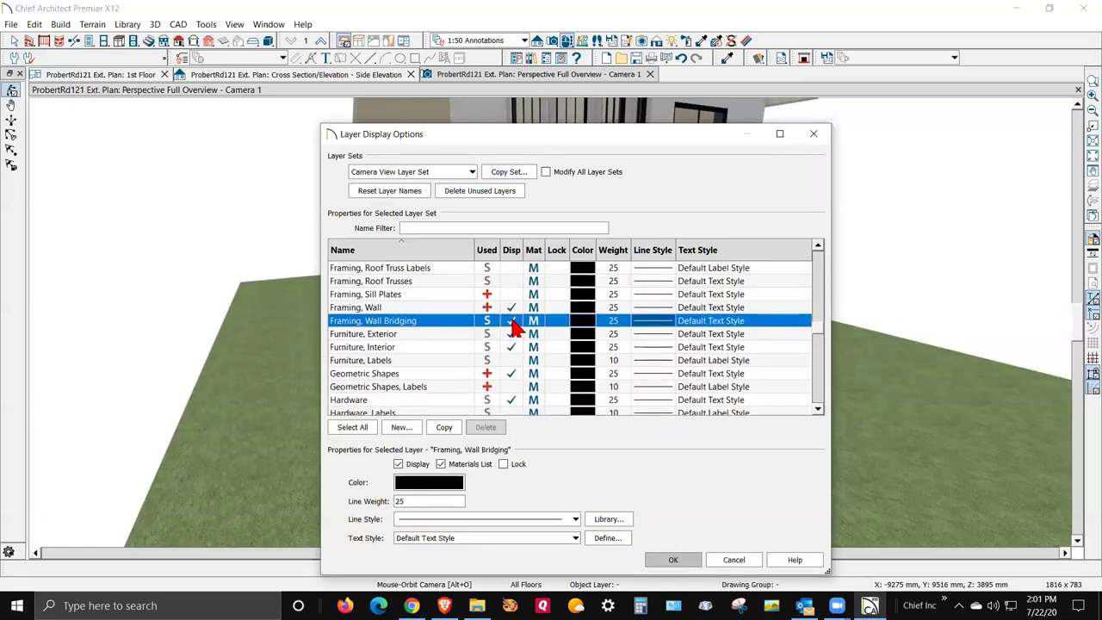
{"action": "scroll", "coordinate": [509, 322], "scroll_direction": "up", "scroll_amount": 1}
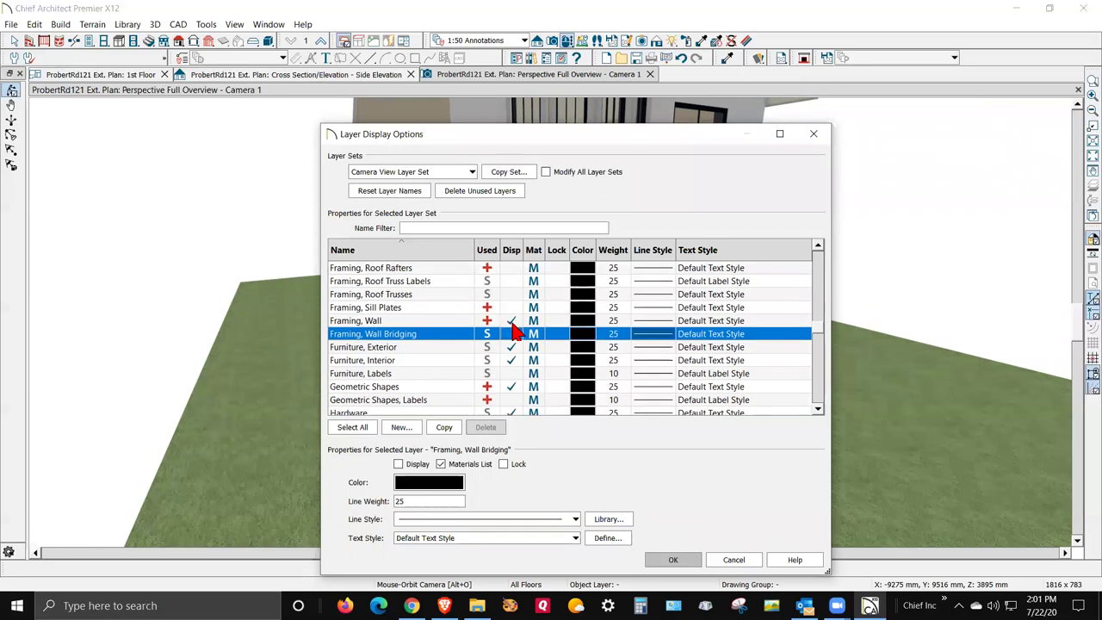
{"action": "left_click", "coordinate": [512, 308]}
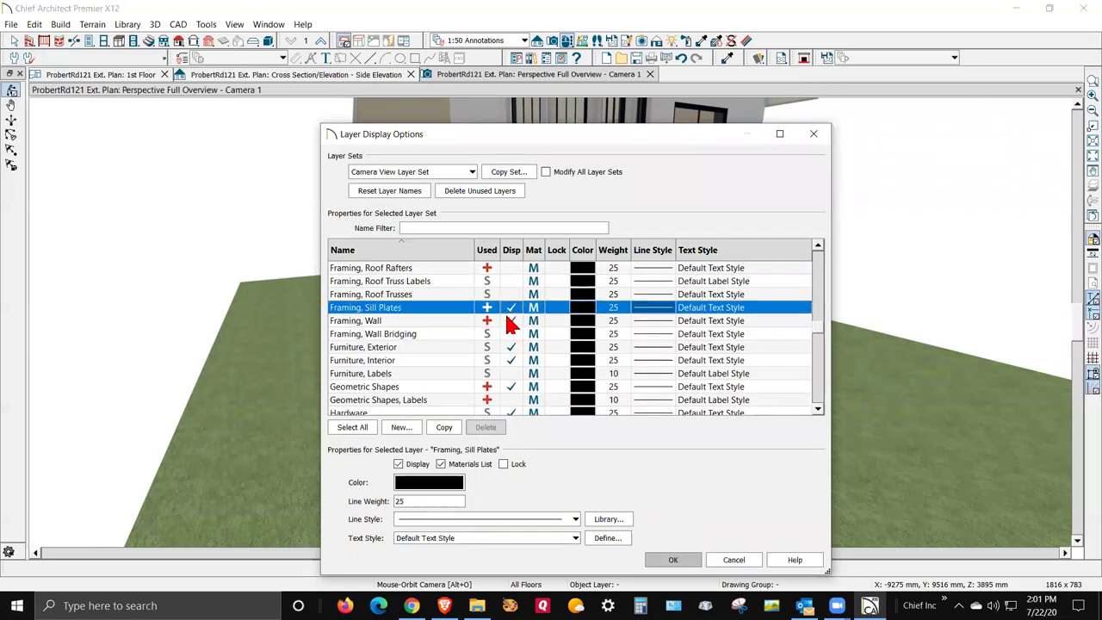
Step: Turn on display of the Framing, Rim Joists layer for the camera view
{"action": "scroll", "coordinate": [510, 324], "scroll_direction": "up", "scroll_amount": 2}
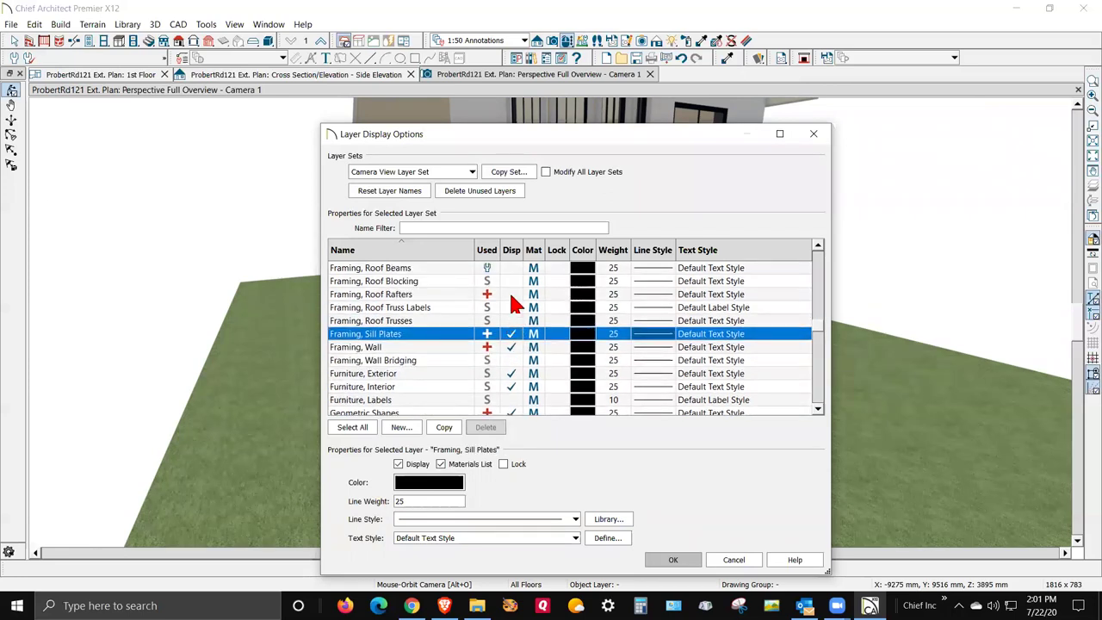
{"action": "scroll", "coordinate": [515, 306], "scroll_direction": "up", "scroll_amount": 3}
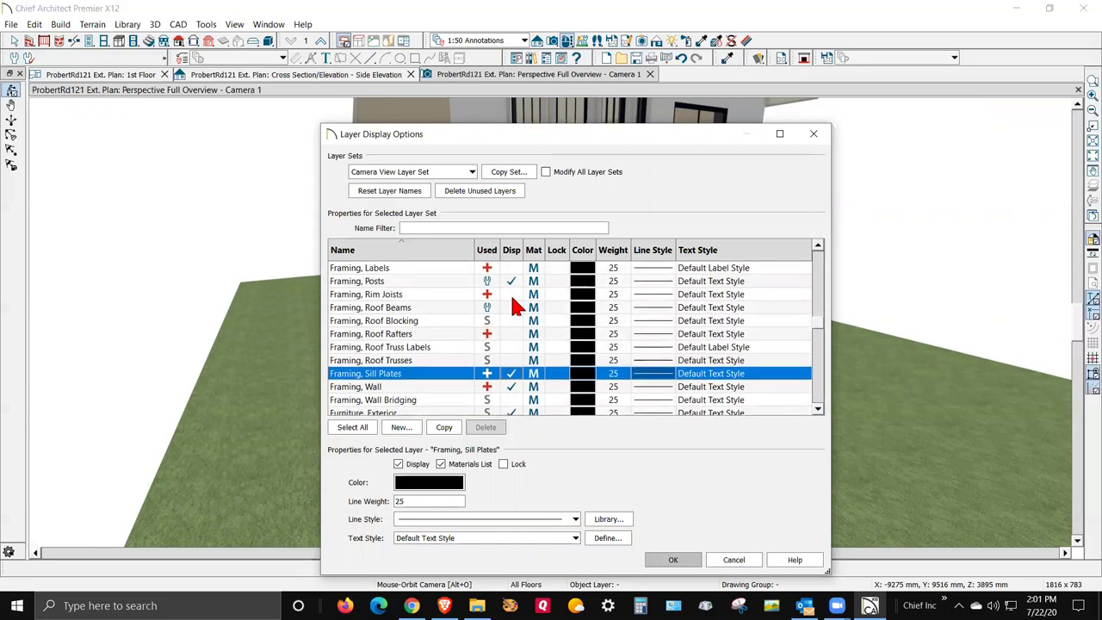
{"action": "left_click", "coordinate": [510, 295]}
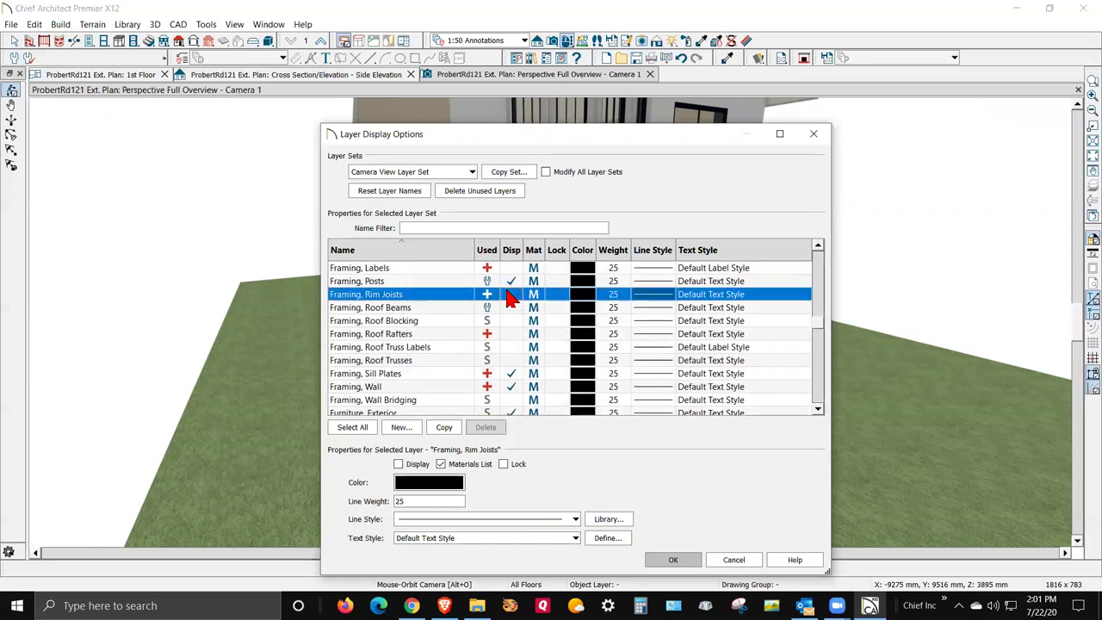
{"action": "scroll", "coordinate": [512, 305], "scroll_direction": "up", "scroll_amount": 2}
{"action": "scroll", "coordinate": [512, 303], "scroll_direction": "up", "scroll_amount": 2}
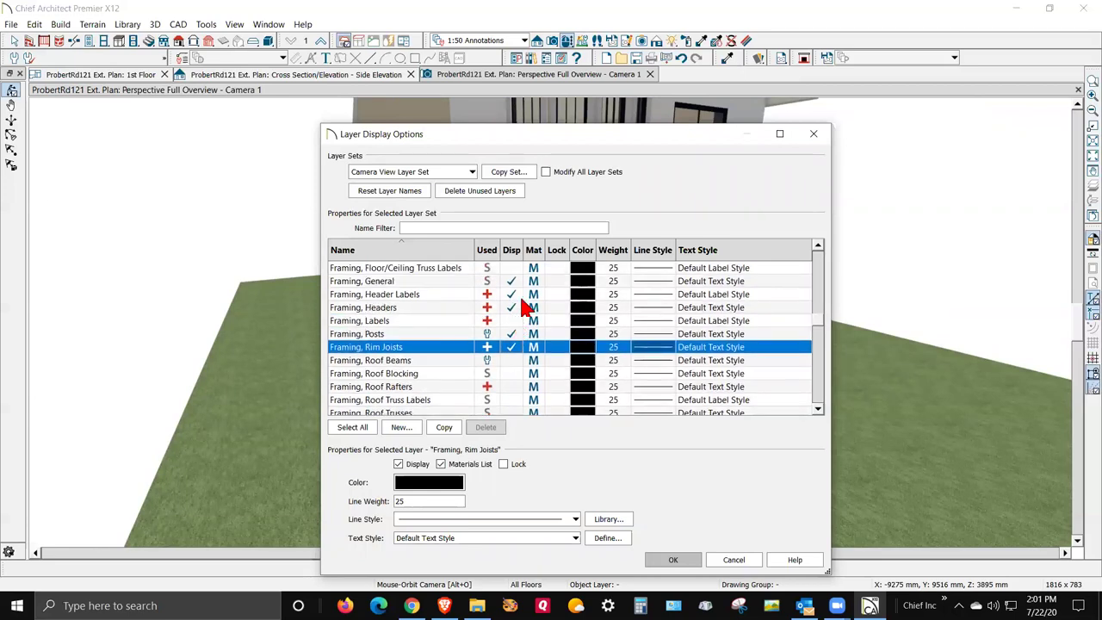
Step: Display the Framing, Ceiling Joists layer in the camera view and inspect the framing between the bow windows from above
{"action": "scroll", "coordinate": [525, 308], "scroll_direction": "up", "scroll_amount": 4}
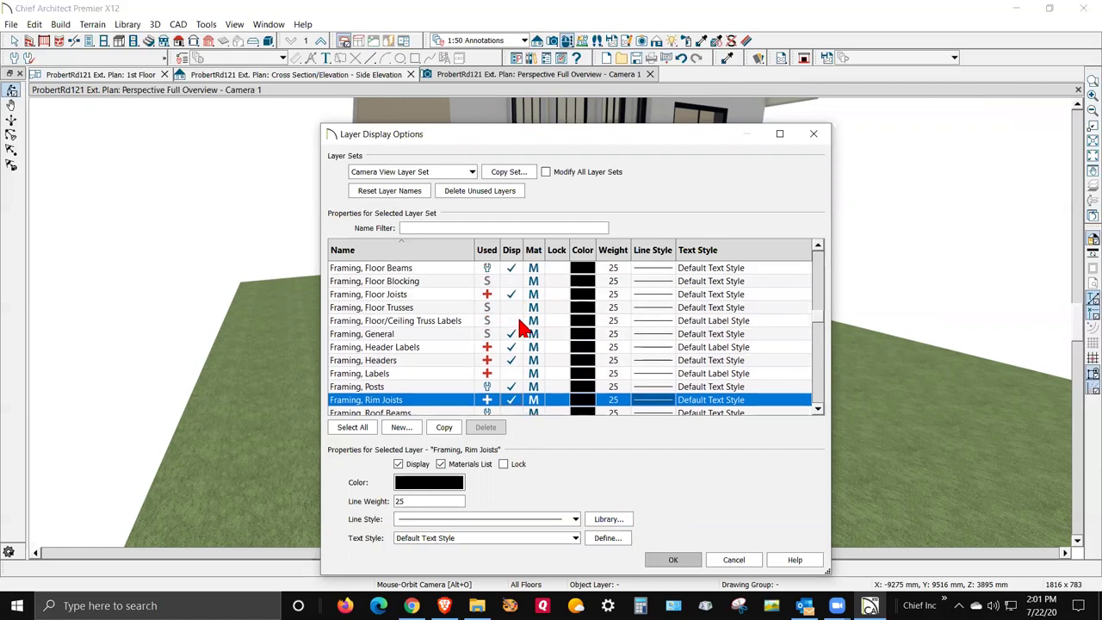
{"action": "scroll", "coordinate": [457, 353], "scroll_direction": "up", "scroll_amount": 8}
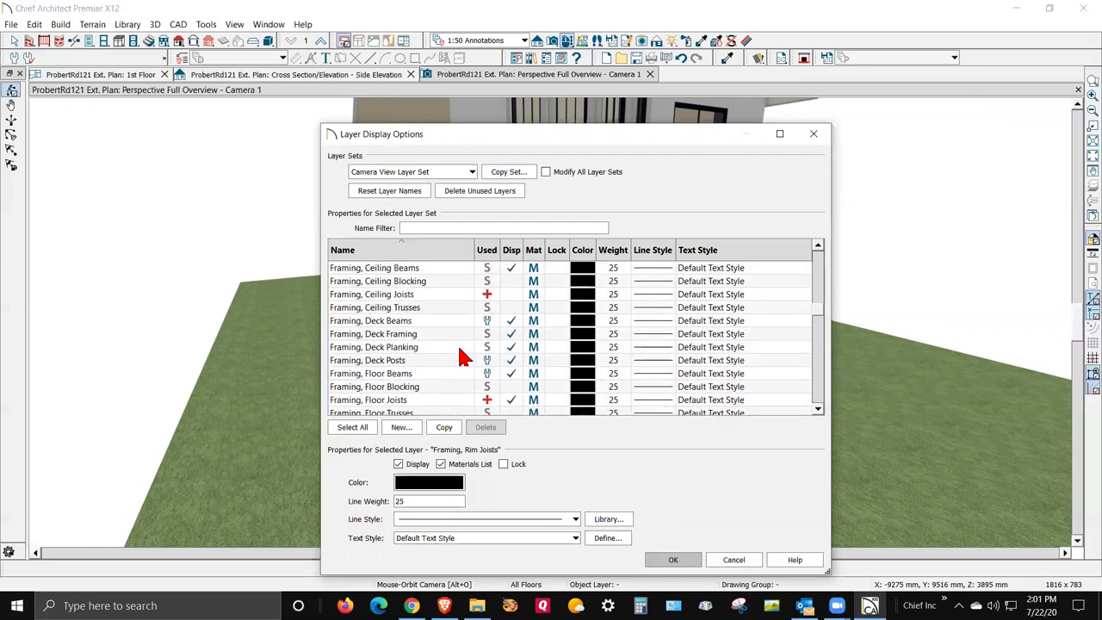
{"action": "left_click", "coordinate": [511, 295]}
{"action": "key", "text": "Return"}
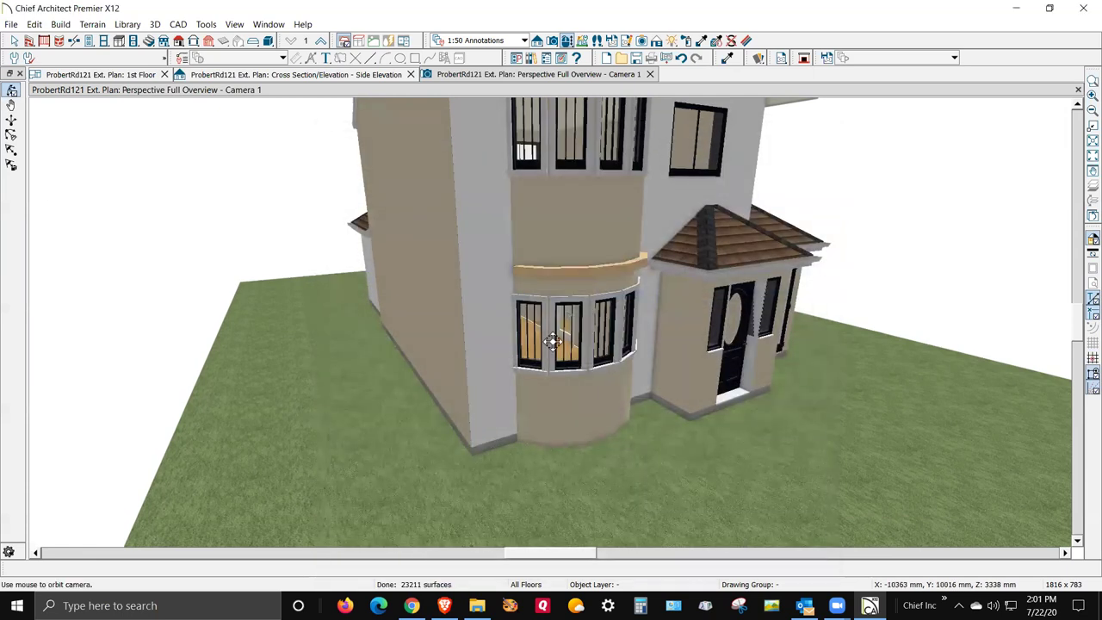
{"action": "scroll", "coordinate": [551, 284], "scroll_direction": "up", "scroll_amount": 4}
{"action": "left_click_drag", "start_coordinate": [466, 259], "coordinate": [571, 424]}
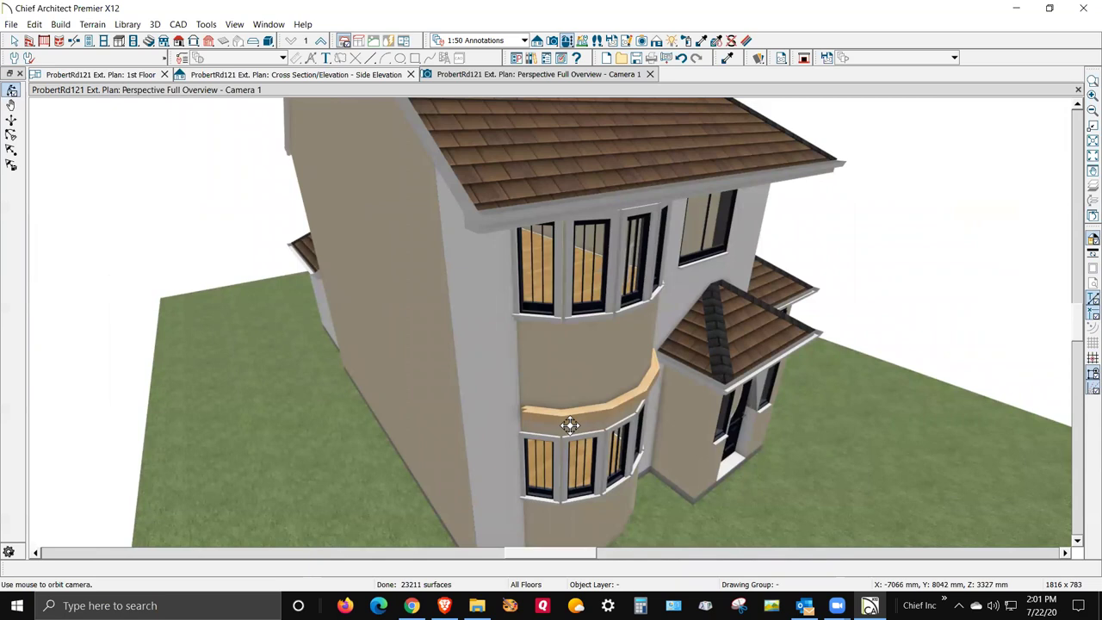
Step: Turn on display of the Framing, Rim Joists layer in the first-floor plan's Working Layer Set
{"action": "left_click", "coordinate": [101, 74]}
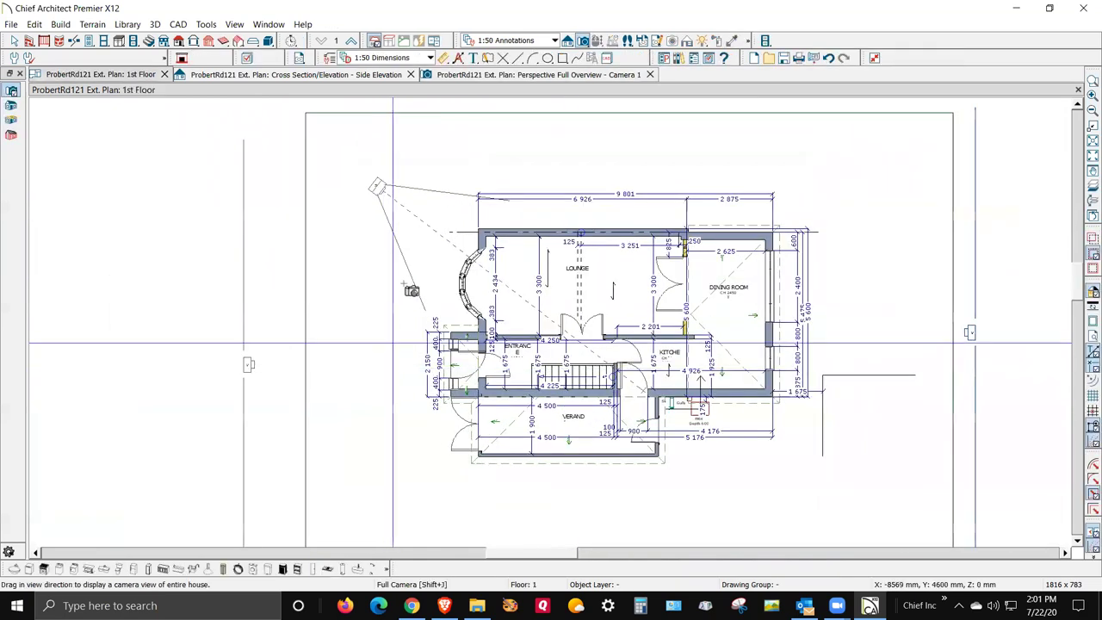
{"action": "scroll", "coordinate": [405, 324], "scroll_direction": "up", "scroll_amount": 4}
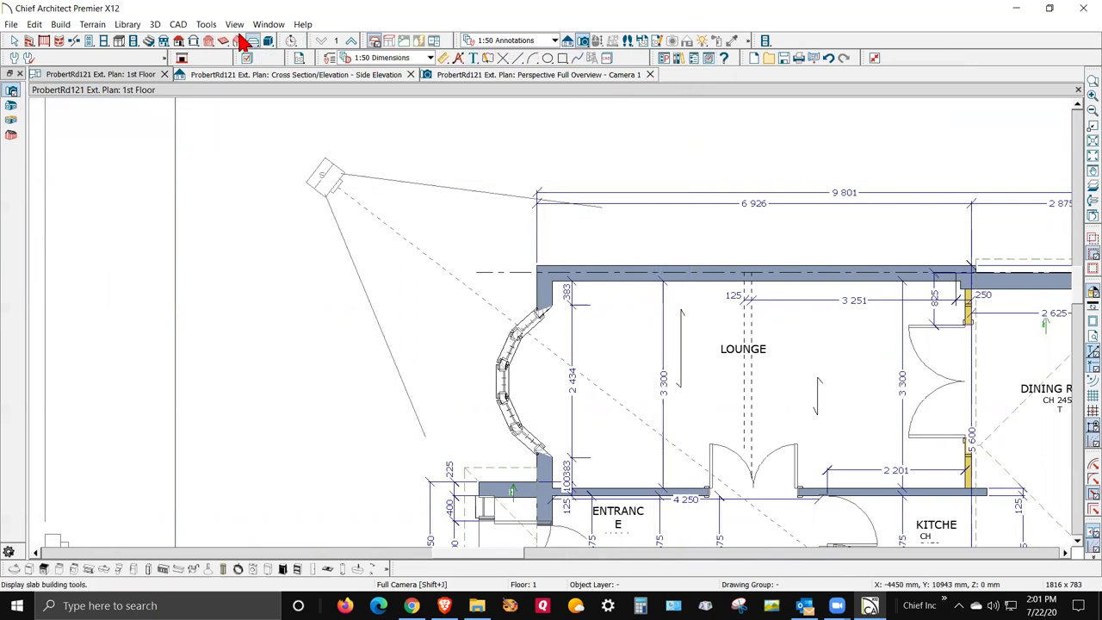
{"action": "left_click", "coordinate": [209, 26]}
{"action": "mouse_move", "coordinate": [219, 45]}
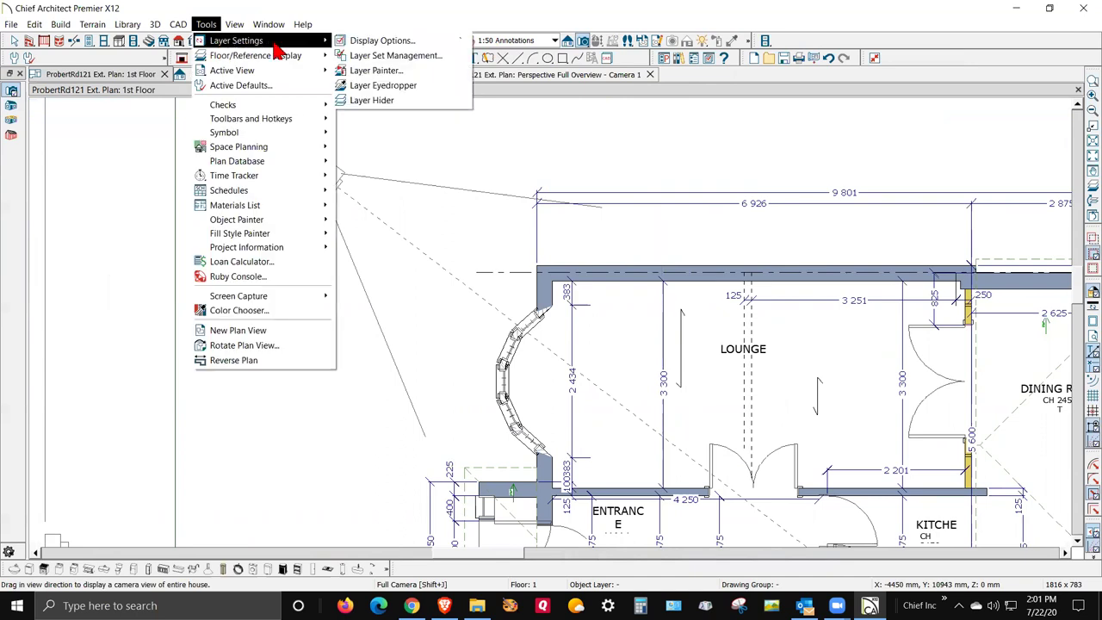
{"action": "left_click", "coordinate": [366, 42]}
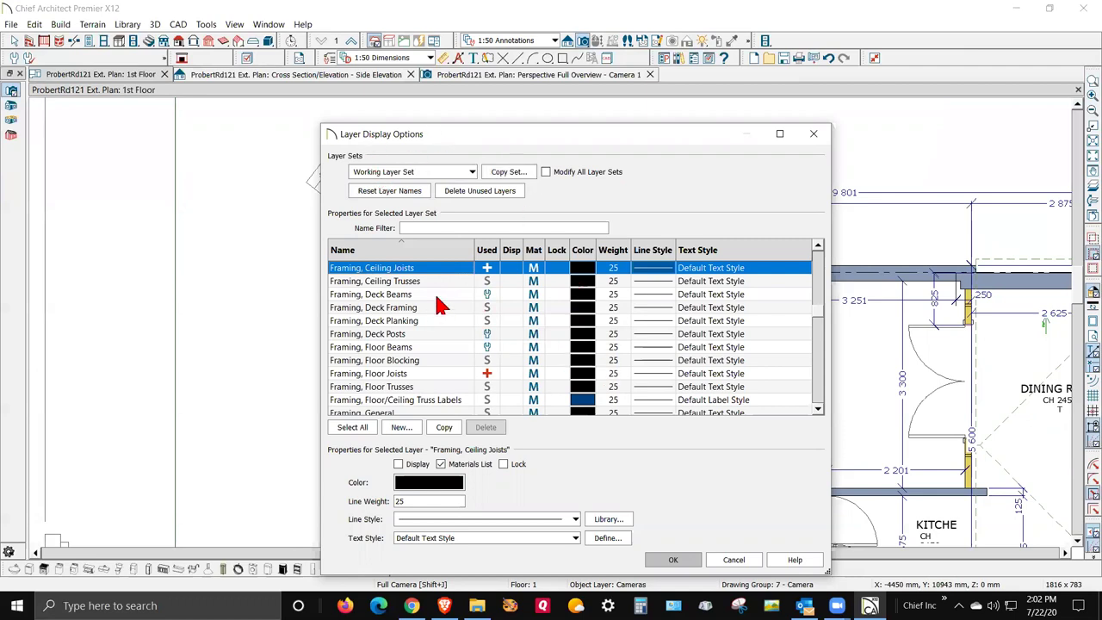
{"action": "scroll", "coordinate": [480, 307], "scroll_direction": "down", "scroll_amount": 3}
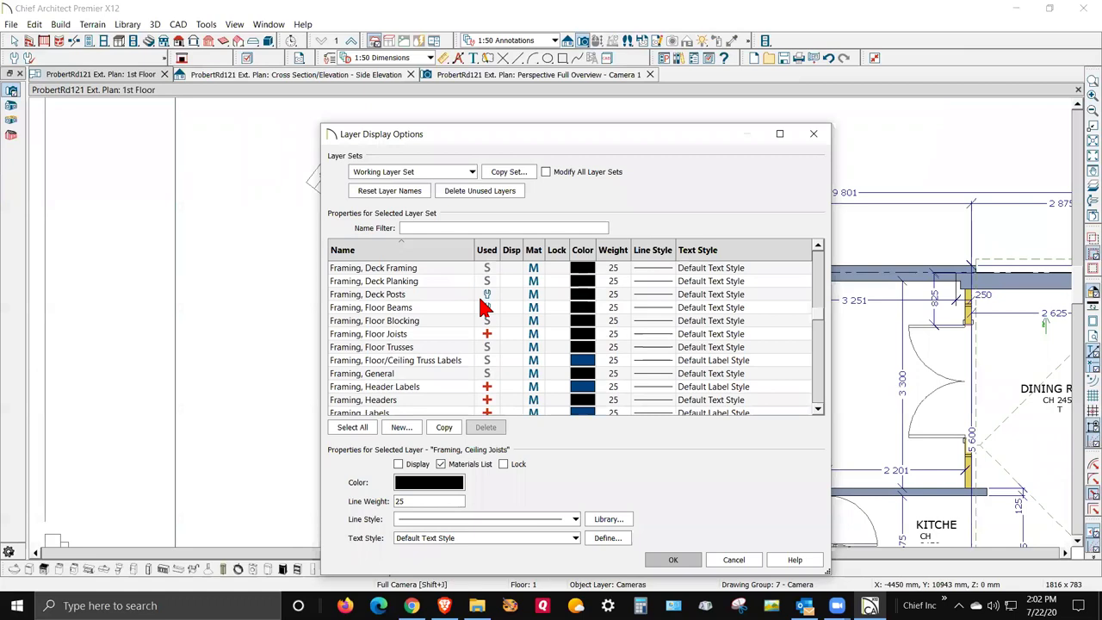
{"action": "left_click", "coordinate": [515, 334]}
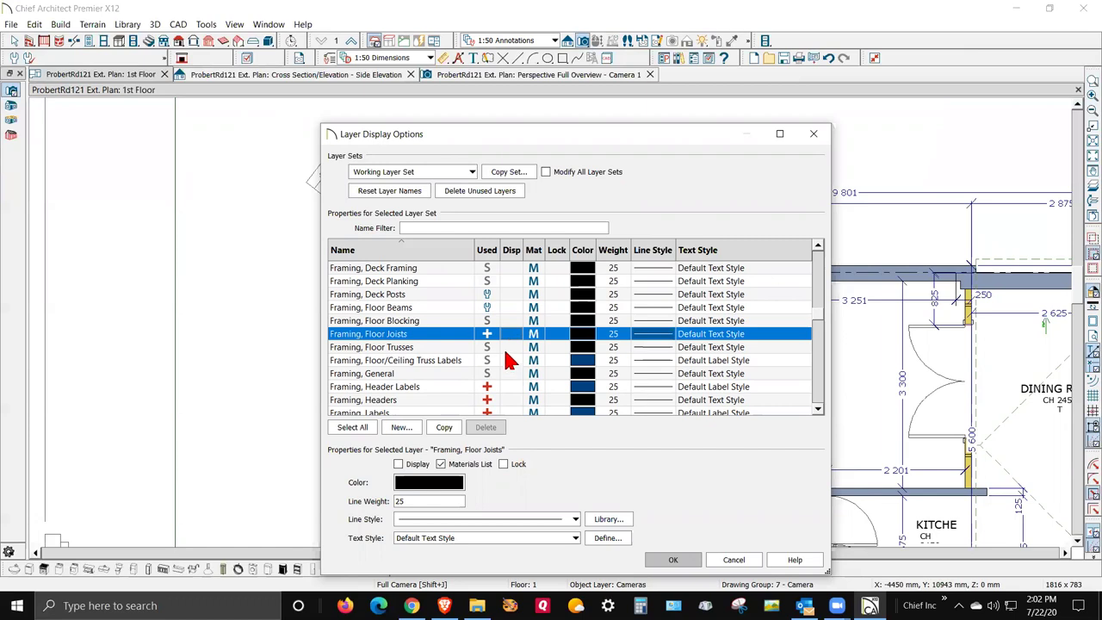
{"action": "scroll", "coordinate": [507, 360], "scroll_direction": "up", "scroll_amount": 3}
{"action": "scroll", "coordinate": [506, 360], "scroll_direction": "up", "scroll_amount": 1}
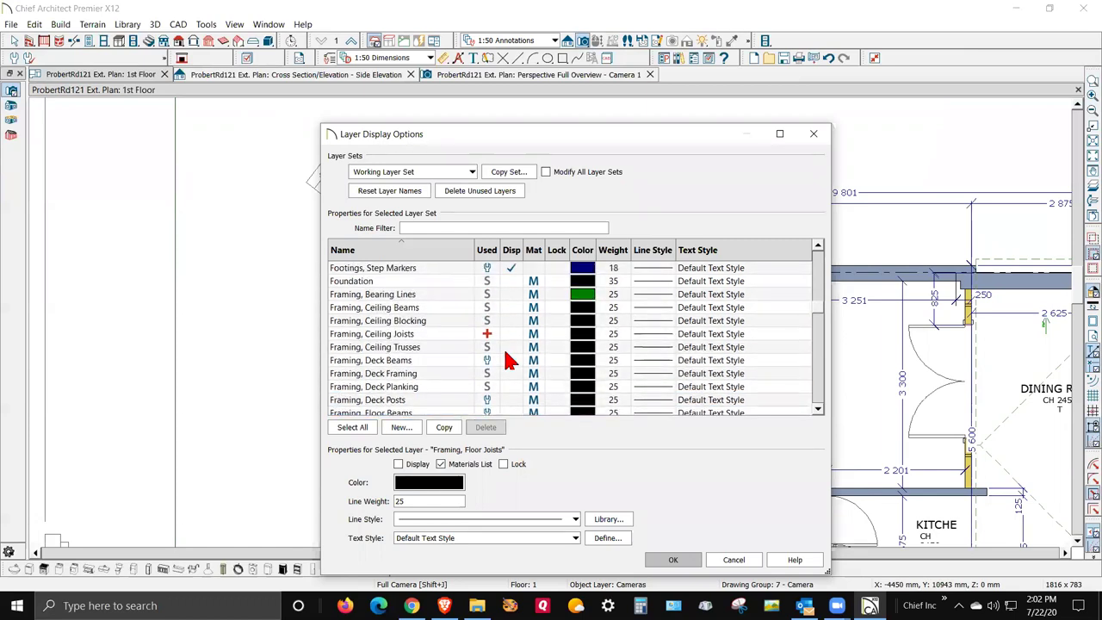
{"action": "scroll", "coordinate": [506, 355], "scroll_direction": "down", "scroll_amount": 7}
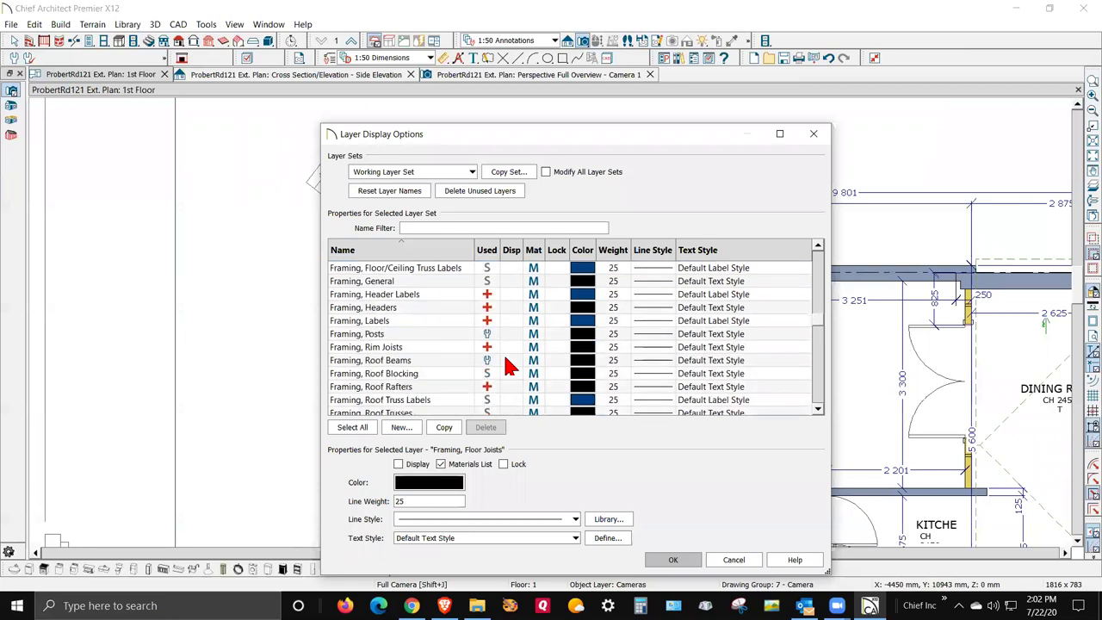
{"action": "scroll", "coordinate": [507, 361], "scroll_direction": "down", "scroll_amount": 1}
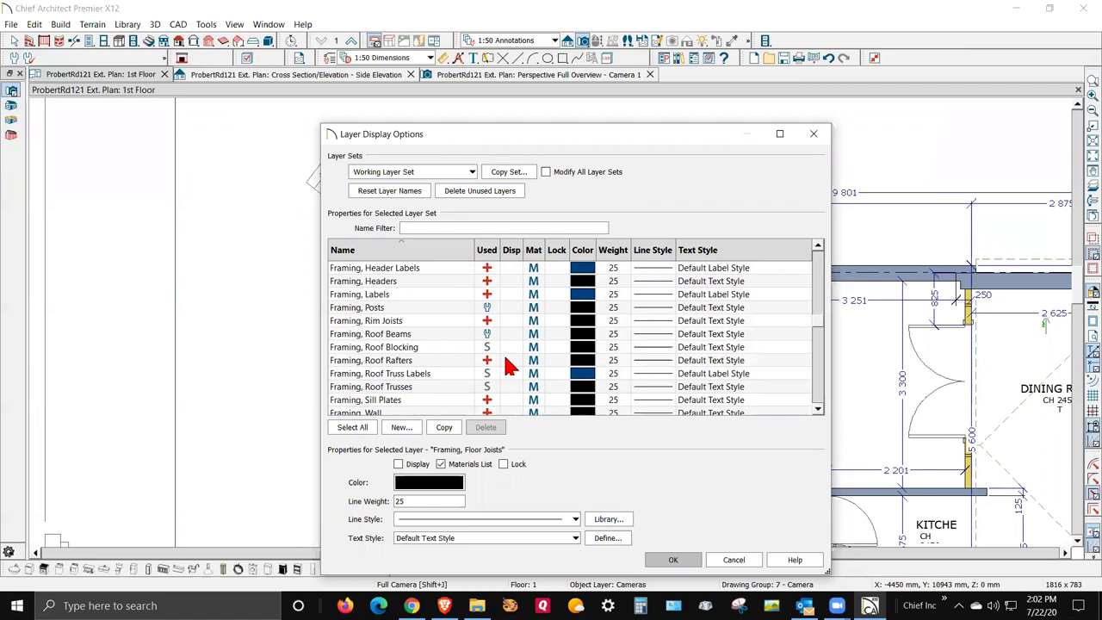
{"action": "scroll", "coordinate": [506, 362], "scroll_direction": "down", "scroll_amount": 1}
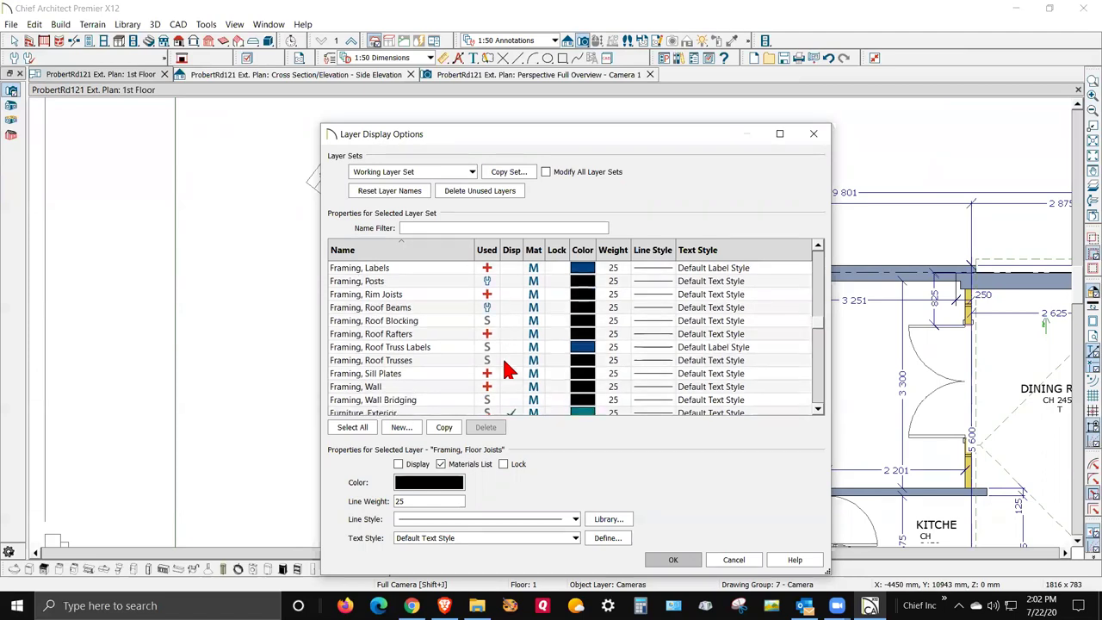
{"action": "left_click", "coordinate": [517, 297]}
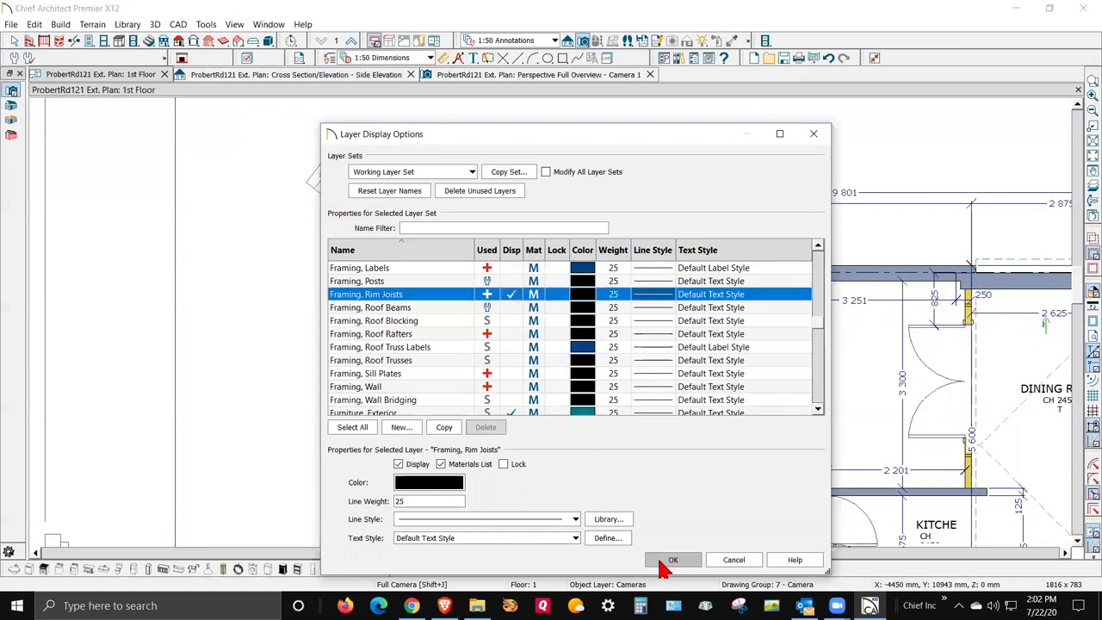
{"action": "left_click", "coordinate": [663, 561]}
Step: Examine the rim joists around the bow window in plan, comparing the first and second floors and checking the upper angled joist
{"action": "scroll", "coordinate": [540, 434], "scroll_direction": "up", "scroll_amount": 5}
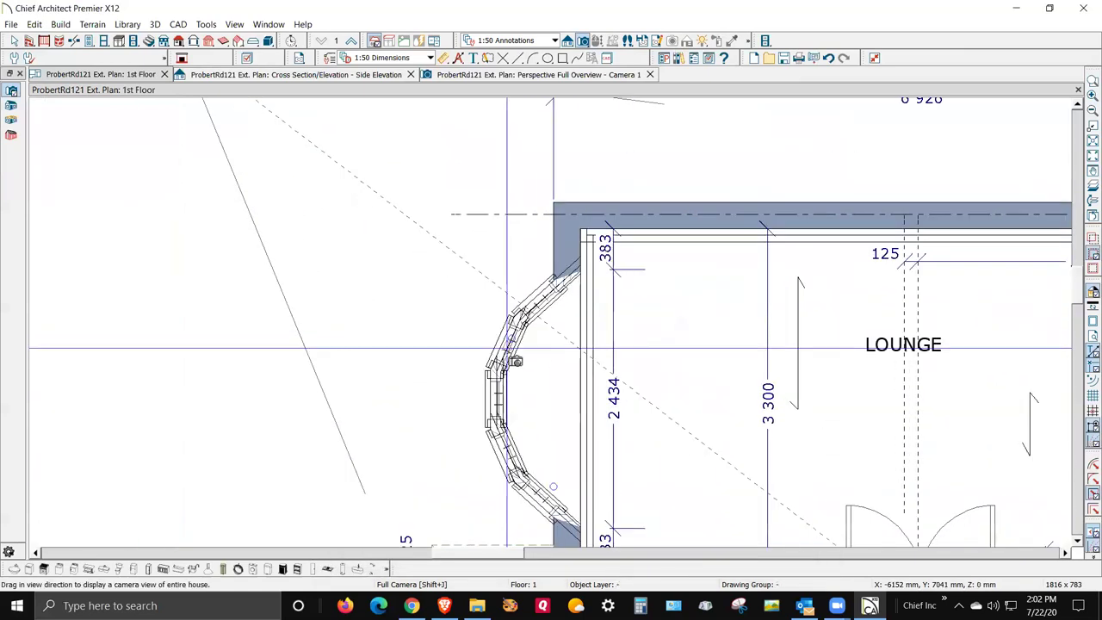
{"action": "key", "text": "space"}
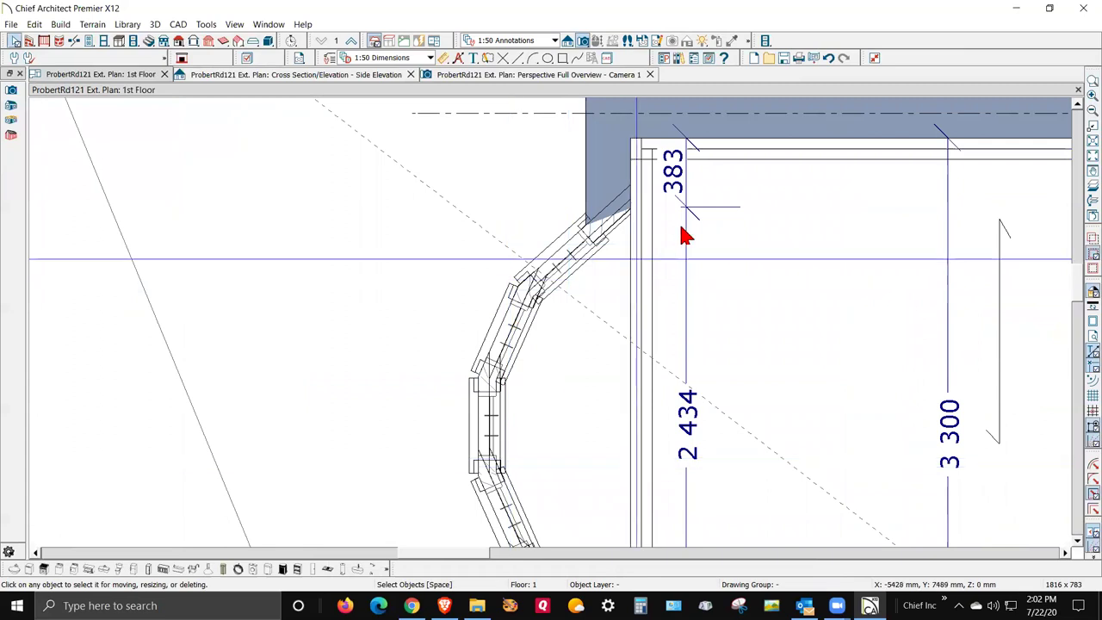
{"action": "scroll", "coordinate": [680, 237], "scroll_direction": "down", "scroll_amount": 3}
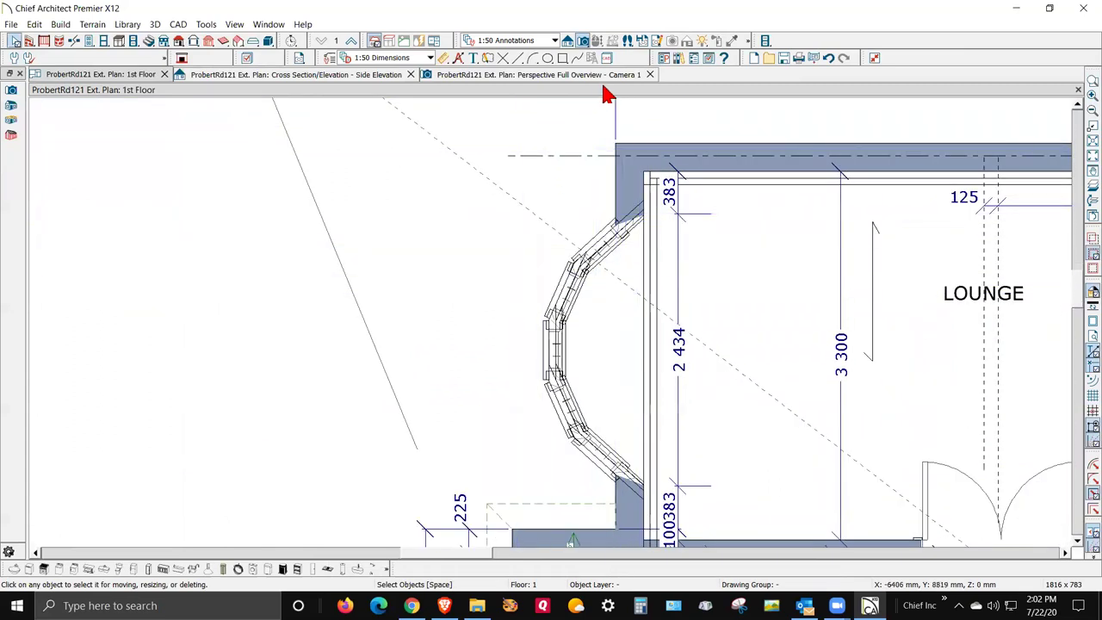
{"action": "left_click", "coordinate": [353, 42]}
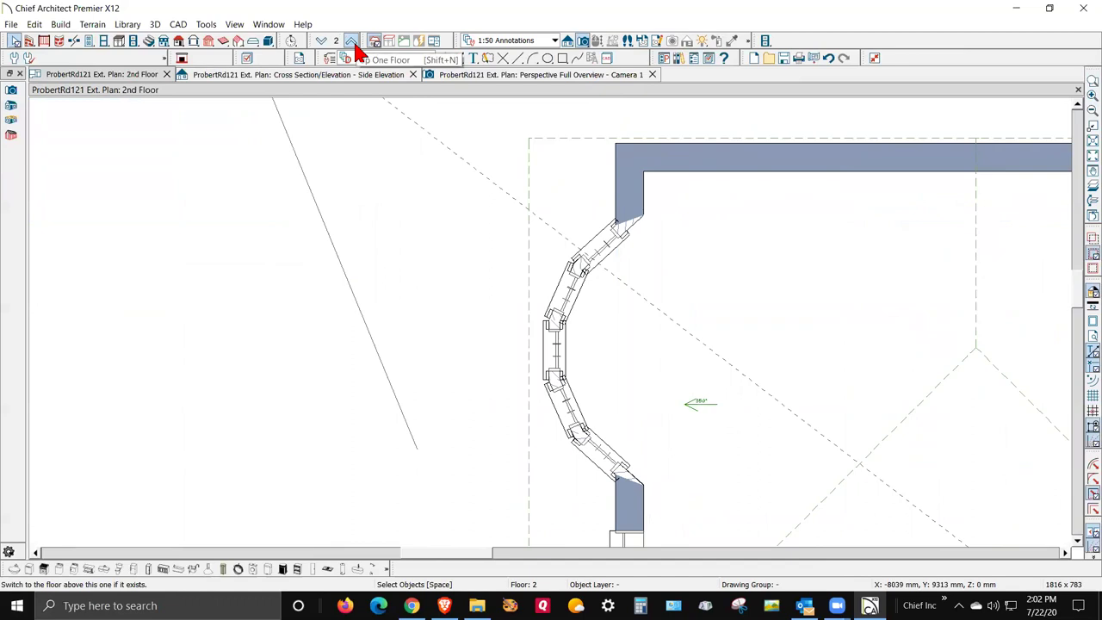
{"action": "left_click", "coordinate": [323, 42]}
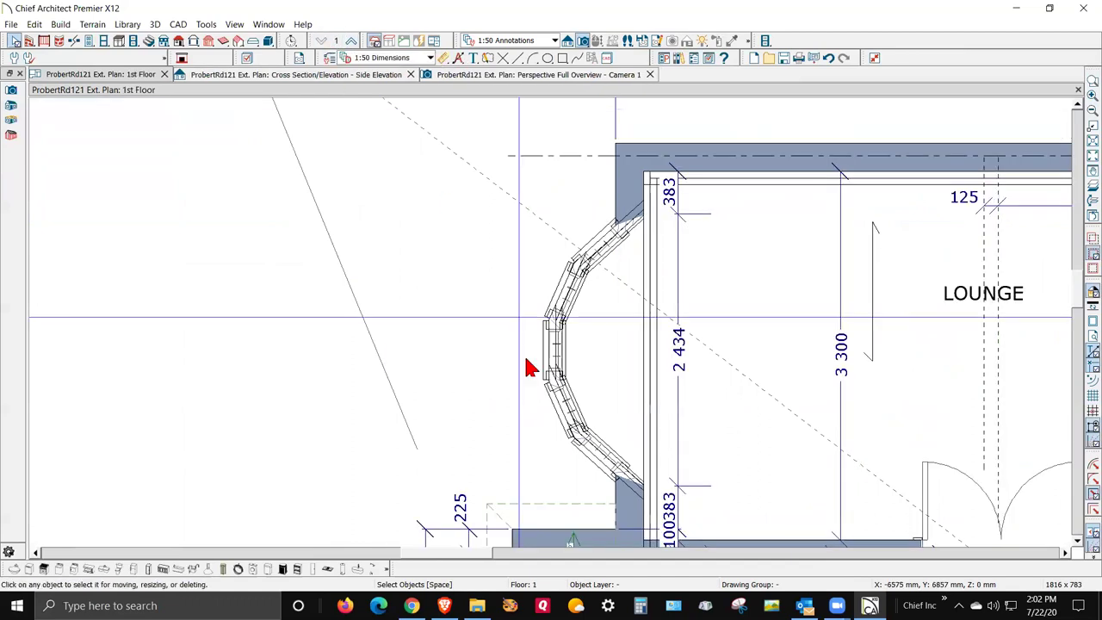
{"action": "scroll", "coordinate": [594, 284], "scroll_direction": "up", "scroll_amount": 4}
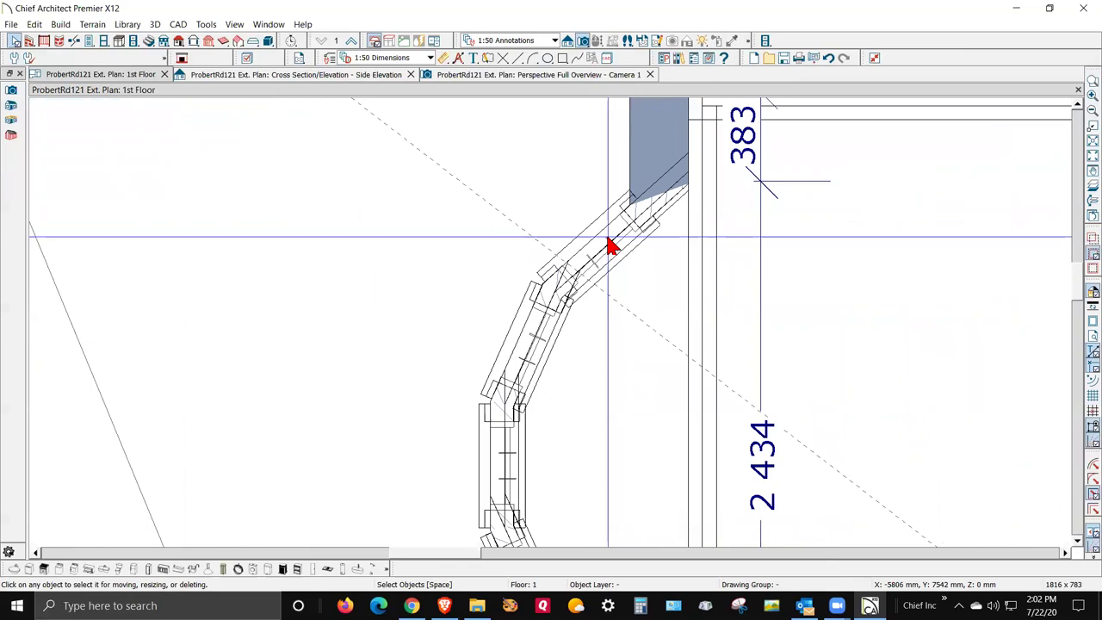
{"action": "left_click", "coordinate": [633, 265]}
{"action": "left_click", "coordinate": [620, 264]}
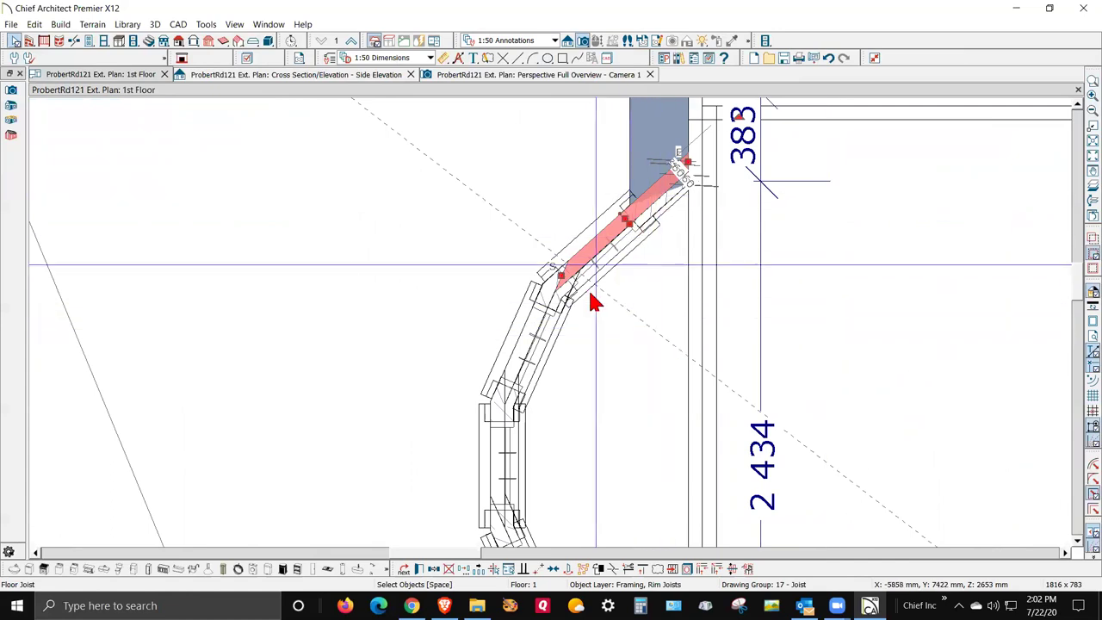
{"action": "key", "text": "Escape"}
Step: In the Camera 1 overview, delete the ceiling joist at the bow's outer end and turn off Automatic Floor/Ceiling Framing
{"action": "key", "text": "ctrl+Tab"}
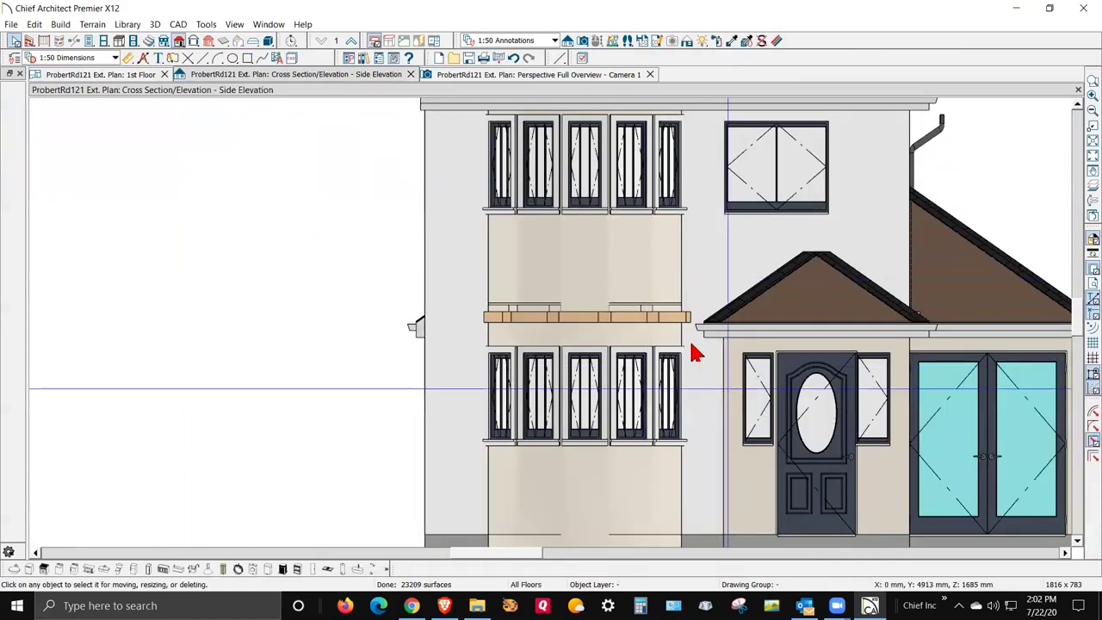
{"action": "key", "text": "ctrl+Tab"}
{"action": "left_click_drag", "start_coordinate": [609, 440], "coordinate": [560, 424]}
{"action": "key", "text": "space"}
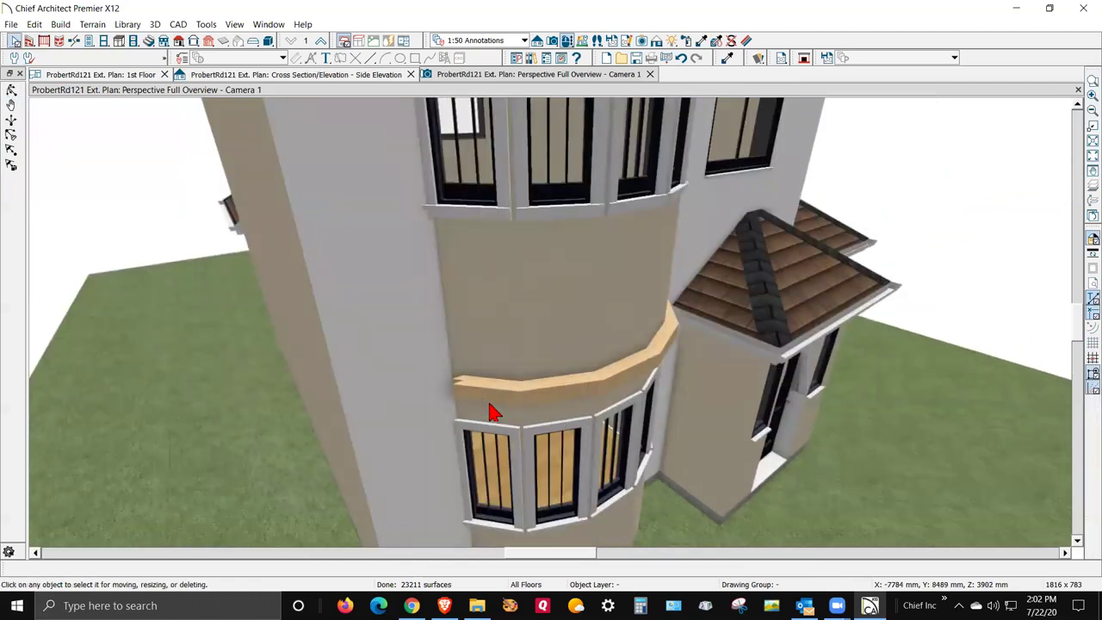
{"action": "left_click", "coordinate": [493, 405]}
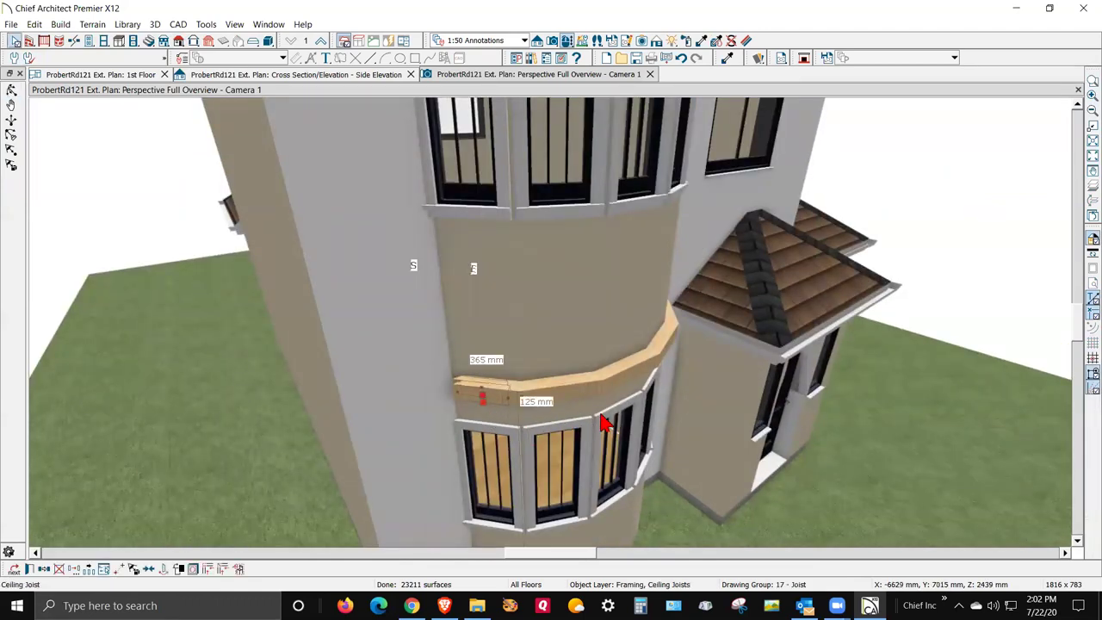
{"action": "key", "text": "Delete"}
{"action": "left_click", "coordinate": [603, 349]}
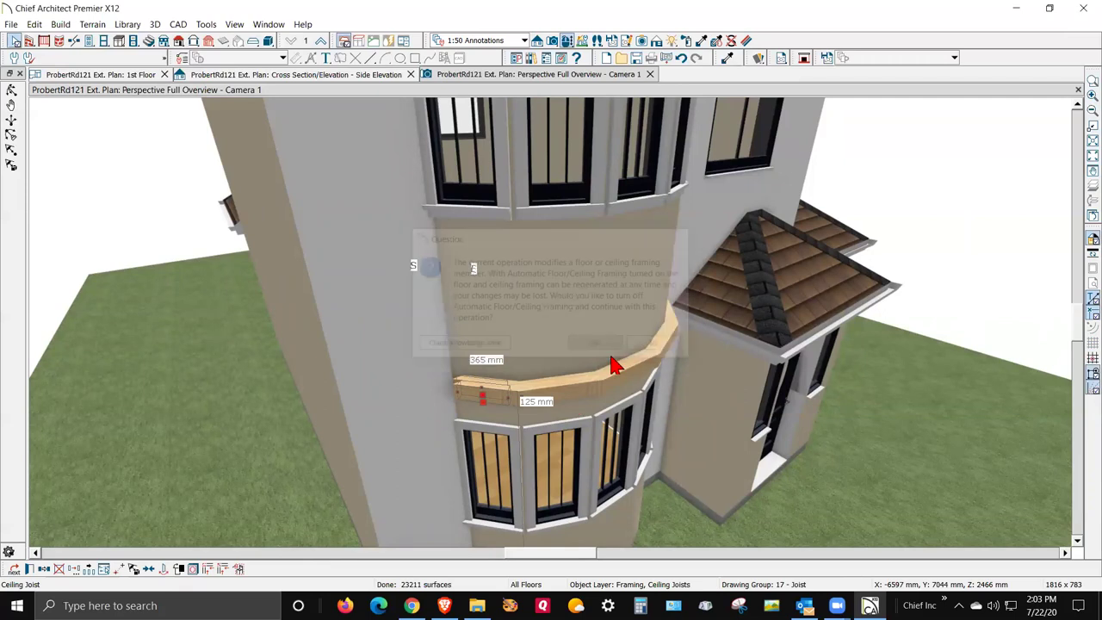
Step: Delete the remaining doubled ceiling joists along the band between the upper and lower bow windows
{"action": "left_click", "coordinate": [564, 395]}
{"action": "key", "text": "Delete"}
{"action": "left_click", "coordinate": [654, 379]}
{"action": "key", "text": "Delete"}
{"action": "left_click", "coordinate": [681, 321]}
{"action": "key", "text": "Delete"}
{"action": "left_click", "coordinate": [674, 331]}
{"action": "key", "text": "Delete"}
Step: Pick up the Plasterboard material from the bow wall and apply it to the four exposed joist segments above the lower bow window
{"action": "scroll", "coordinate": [527, 388], "scroll_direction": "up", "scroll_amount": 2}
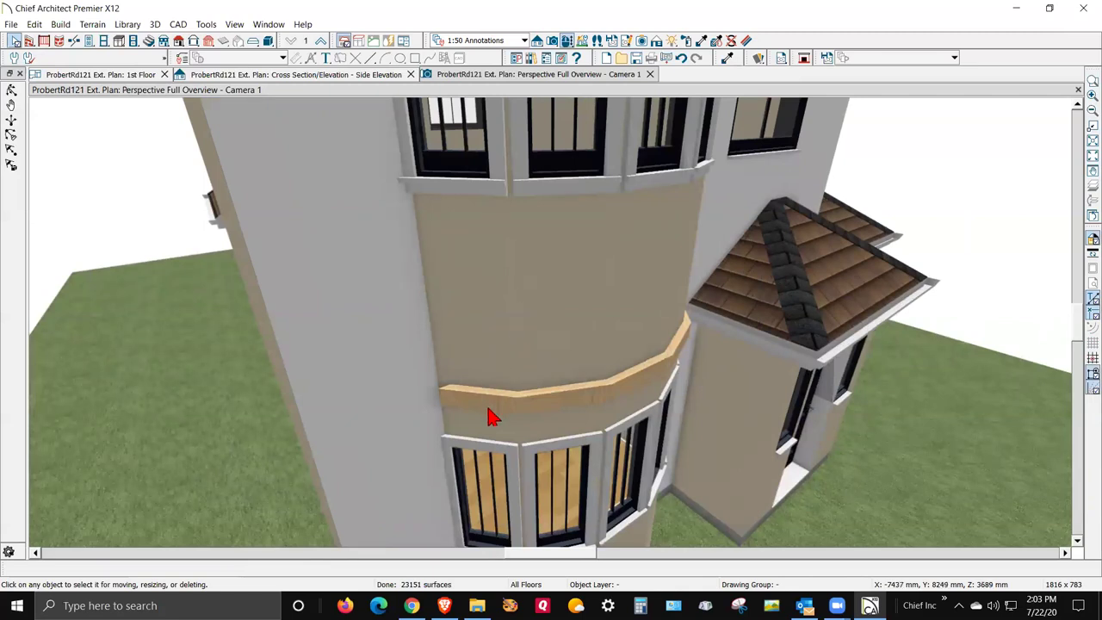
{"action": "left_click", "coordinate": [702, 41]}
{"action": "left_click", "coordinate": [515, 296]}
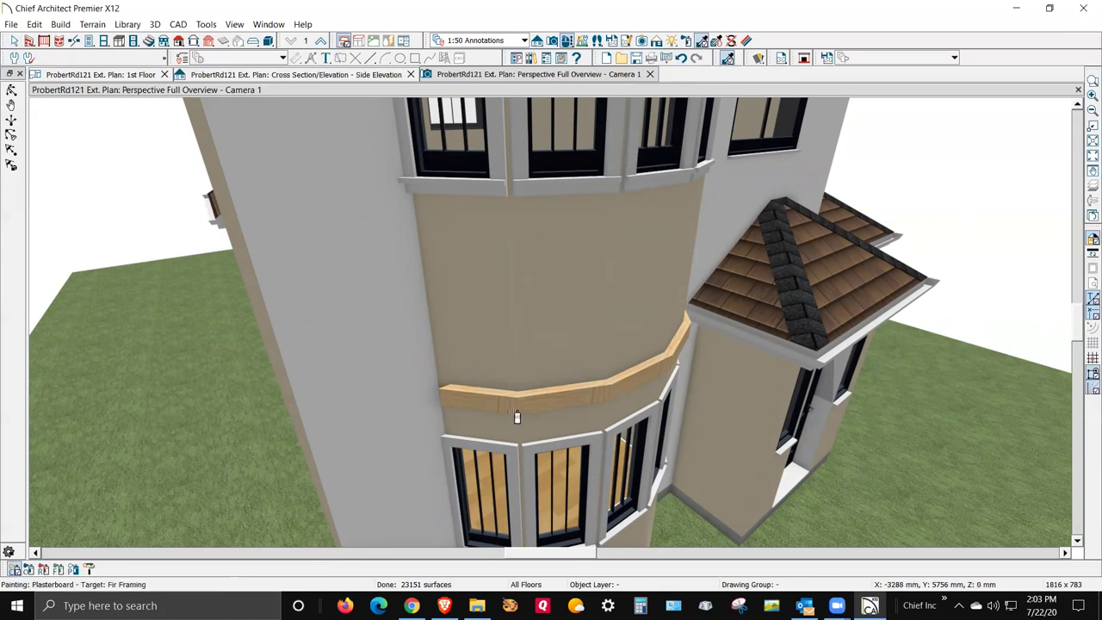
{"action": "left_click", "coordinate": [492, 406]}
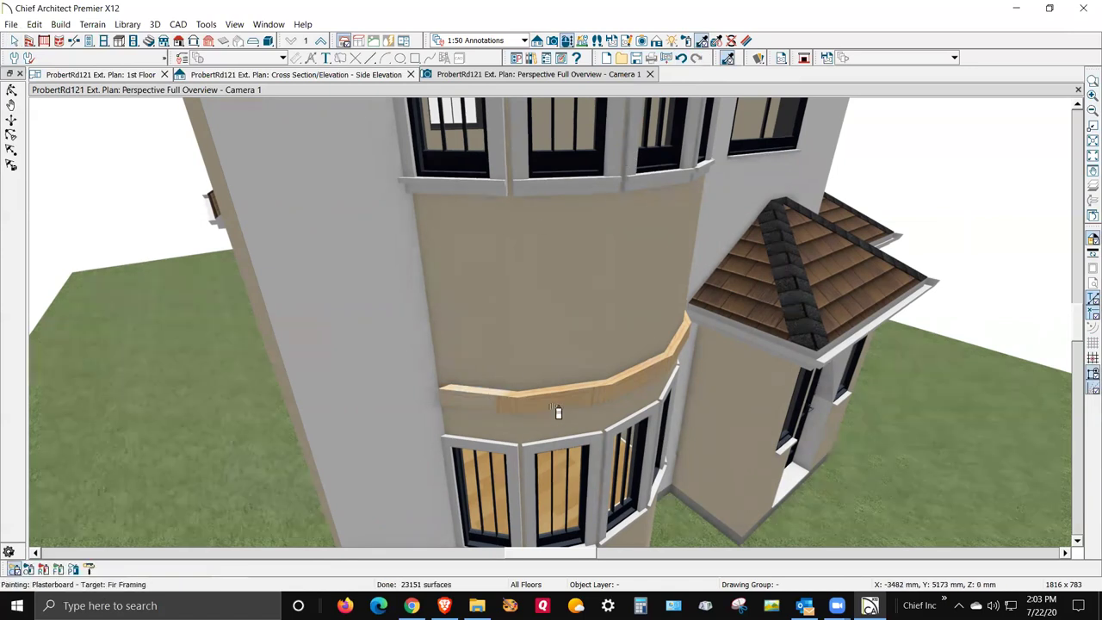
{"action": "left_click", "coordinate": [581, 415]}
{"action": "left_click", "coordinate": [655, 387]}
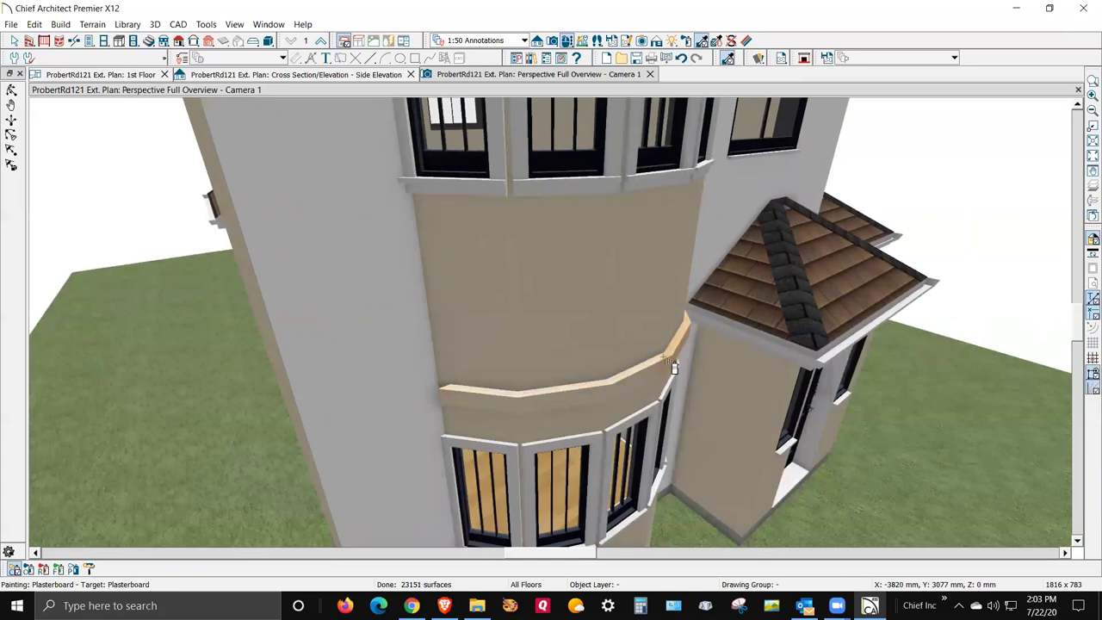
{"action": "left_click", "coordinate": [695, 345]}
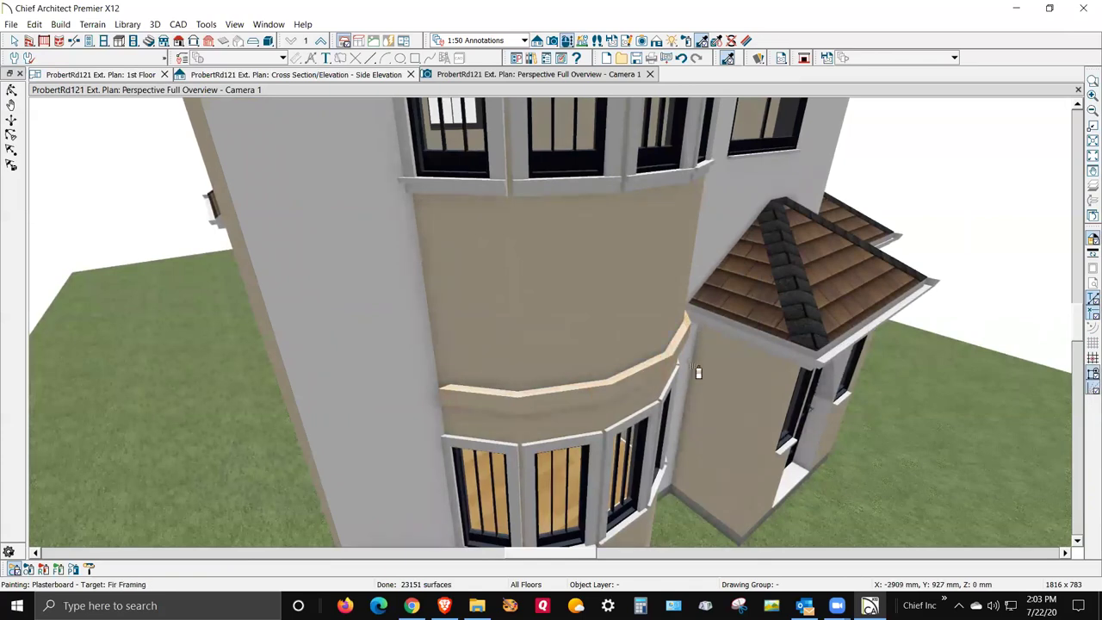
{"action": "key", "text": "space"}
{"action": "scroll", "coordinate": [487, 414], "scroll_direction": "up", "scroll_amount": 4}
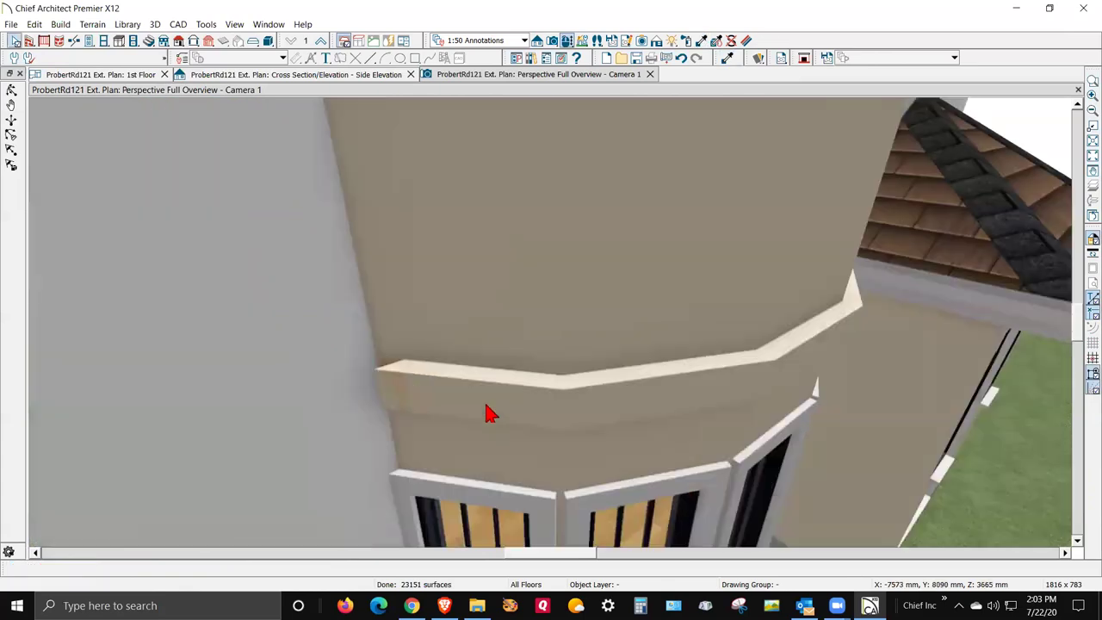
{"action": "scroll", "coordinate": [443, 379], "scroll_direction": "down", "scroll_amount": 3}
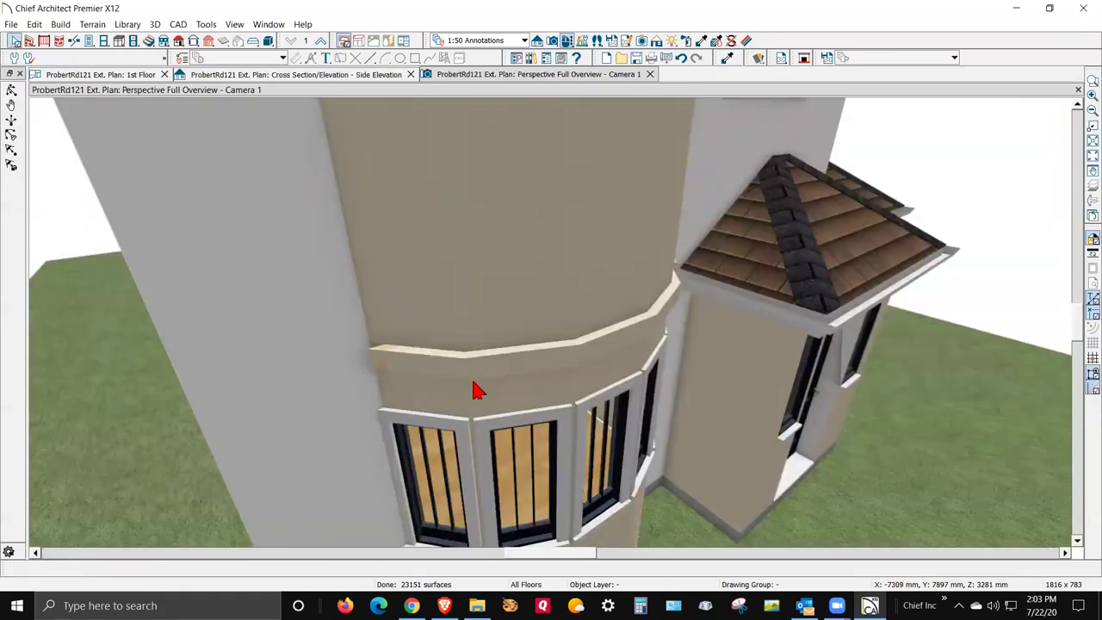
Step: Inspect the window and rim joist segments around the bow in the first-floor plan
{"action": "key", "text": "ctrl+Tab"}
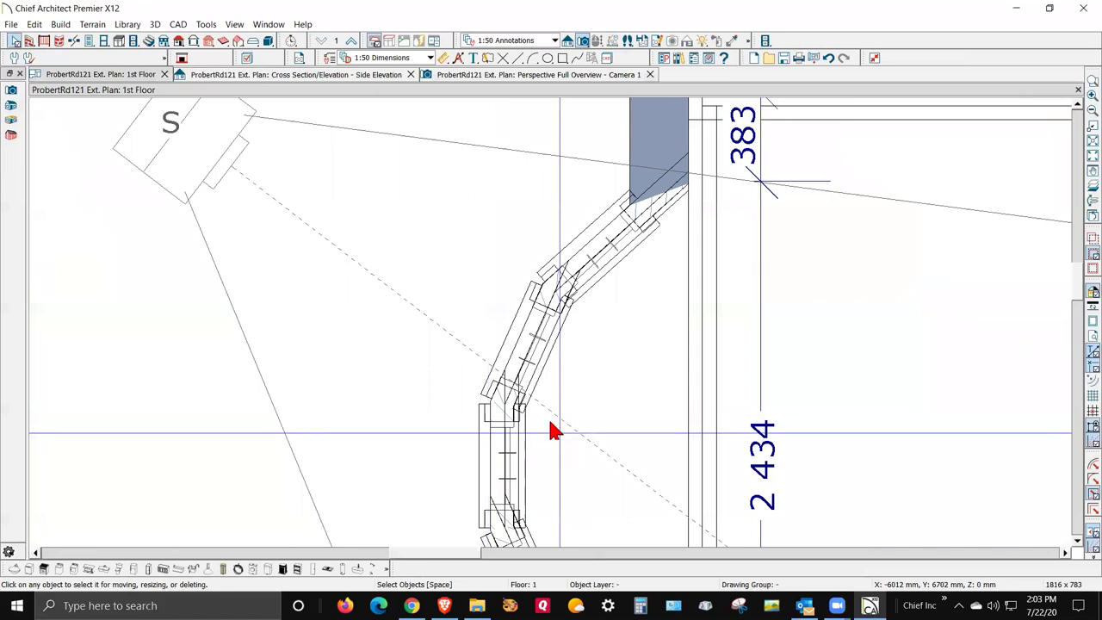
{"action": "scroll", "coordinate": [654, 224], "scroll_direction": "up", "scroll_amount": 2}
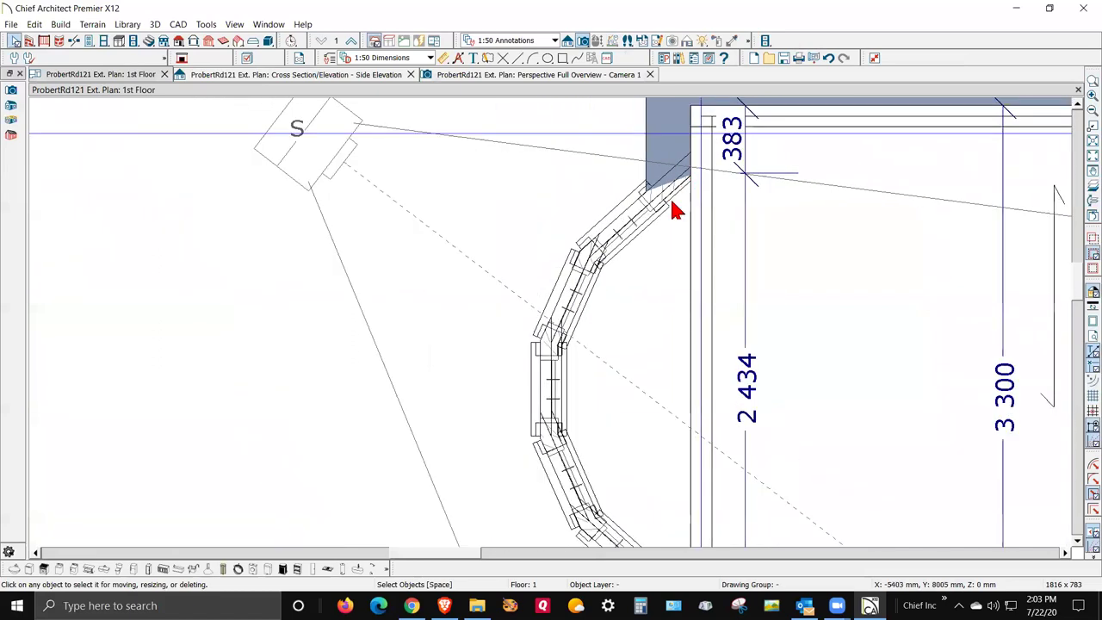
{"action": "left_click", "coordinate": [636, 243]}
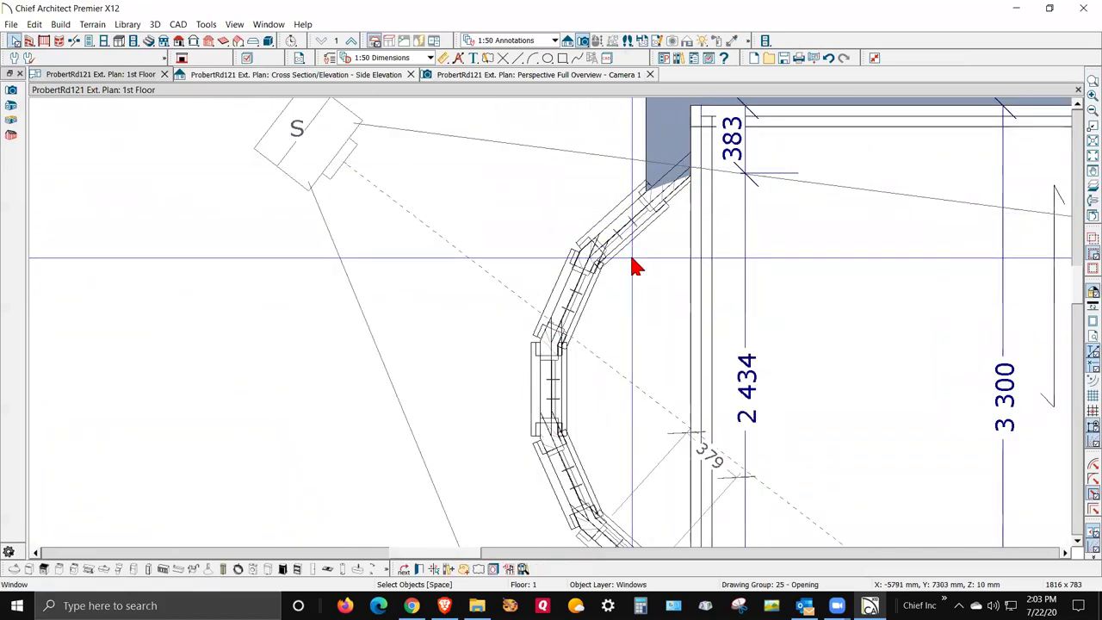
{"action": "left_click", "coordinate": [635, 257]}
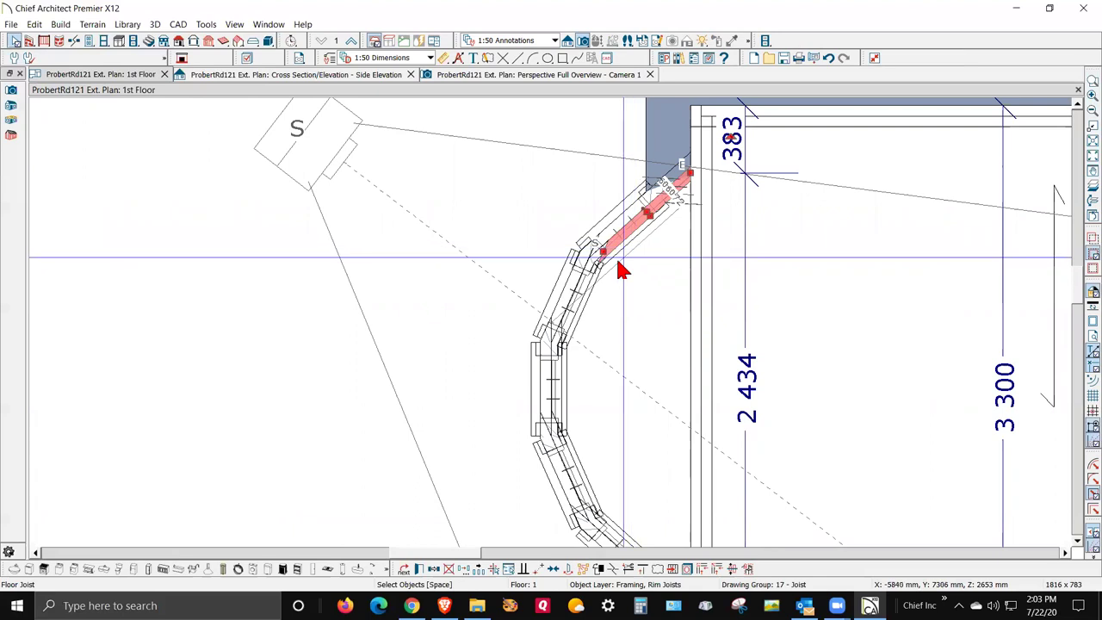
{"action": "key", "text": "Escape"}
{"action": "left_click", "coordinate": [589, 307]}
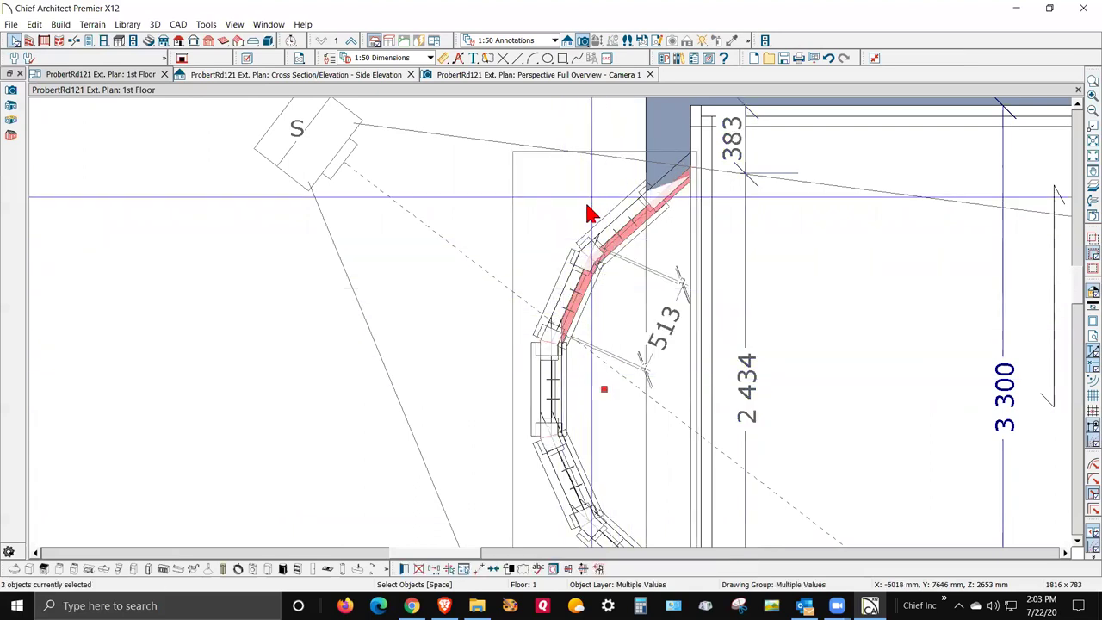
{"action": "scroll", "coordinate": [586, 316], "scroll_direction": "down", "scroll_amount": 2}
{"action": "scroll", "coordinate": [583, 347], "scroll_direction": "up", "scroll_amount": 3}
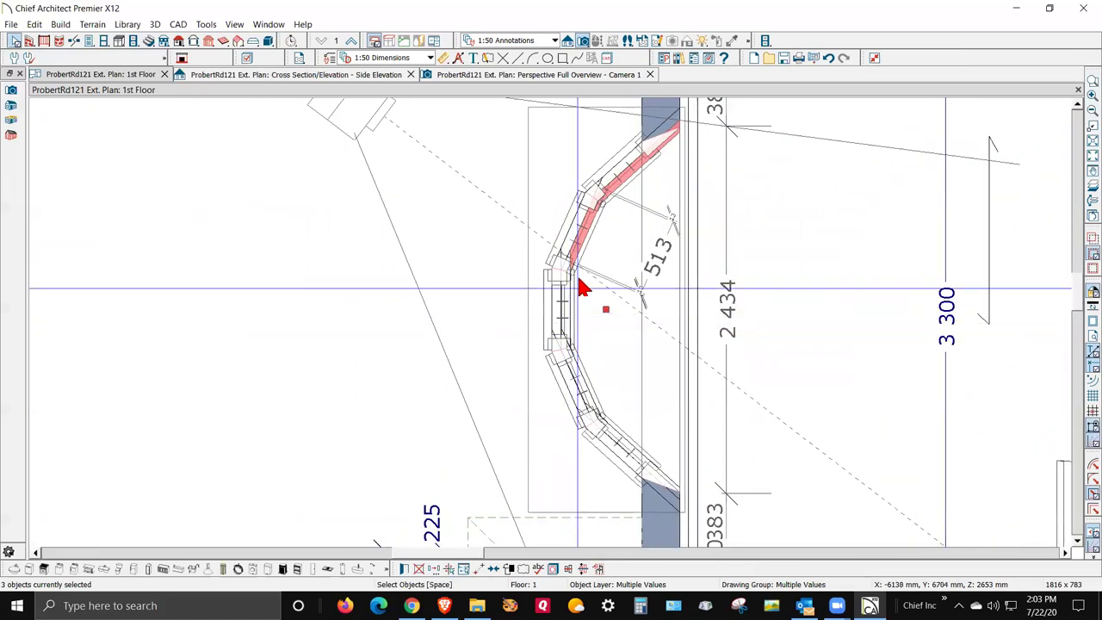
{"action": "left_click", "coordinate": [508, 264]}
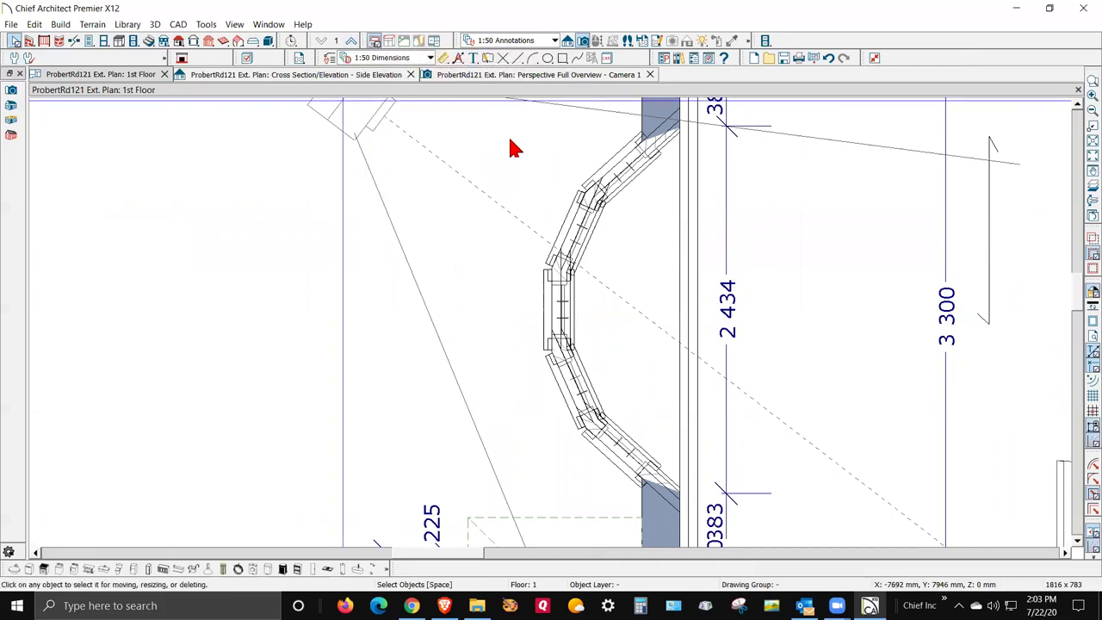
{"action": "scroll", "coordinate": [520, 338], "scroll_direction": "down", "scroll_amount": 2}
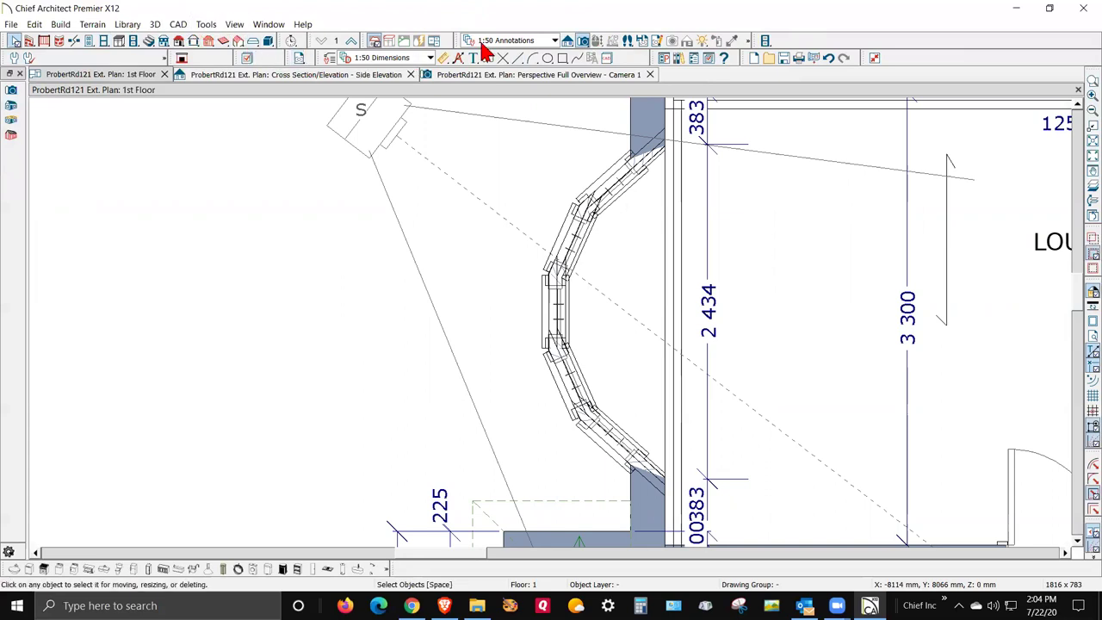
Step: Switch the plan to the All Layers OFF layer set and turn on display of the Framing, Sill Plates layer only
{"action": "left_click", "coordinate": [207, 24]}
{"action": "mouse_move", "coordinate": [211, 46]}
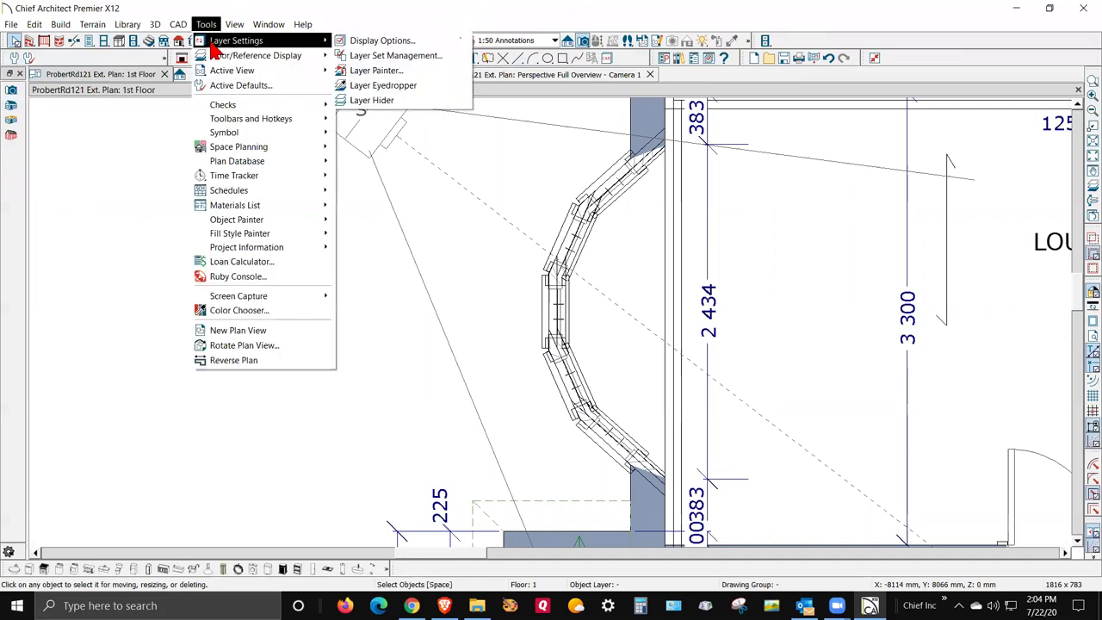
{"action": "left_click", "coordinate": [379, 41]}
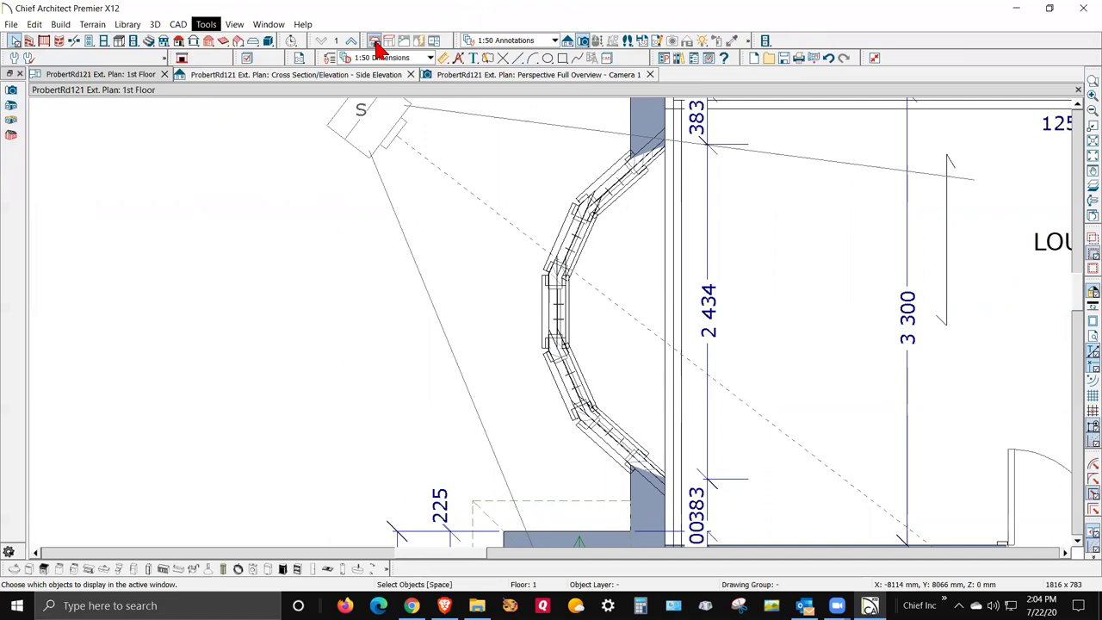
{"action": "left_click", "coordinate": [471, 173]}
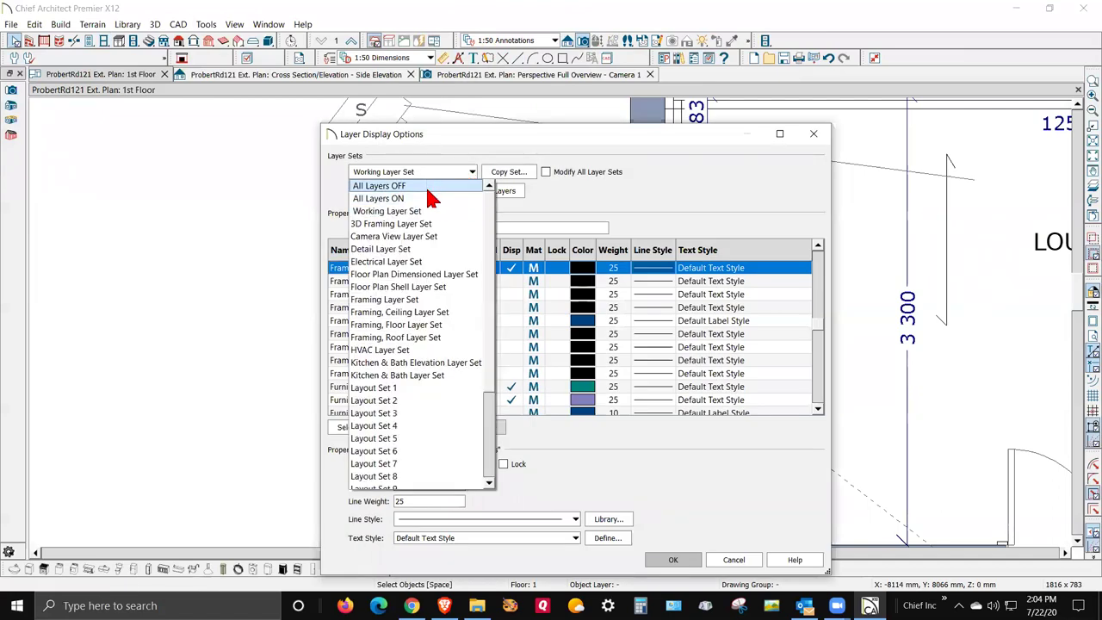
{"action": "left_click", "coordinate": [435, 186]}
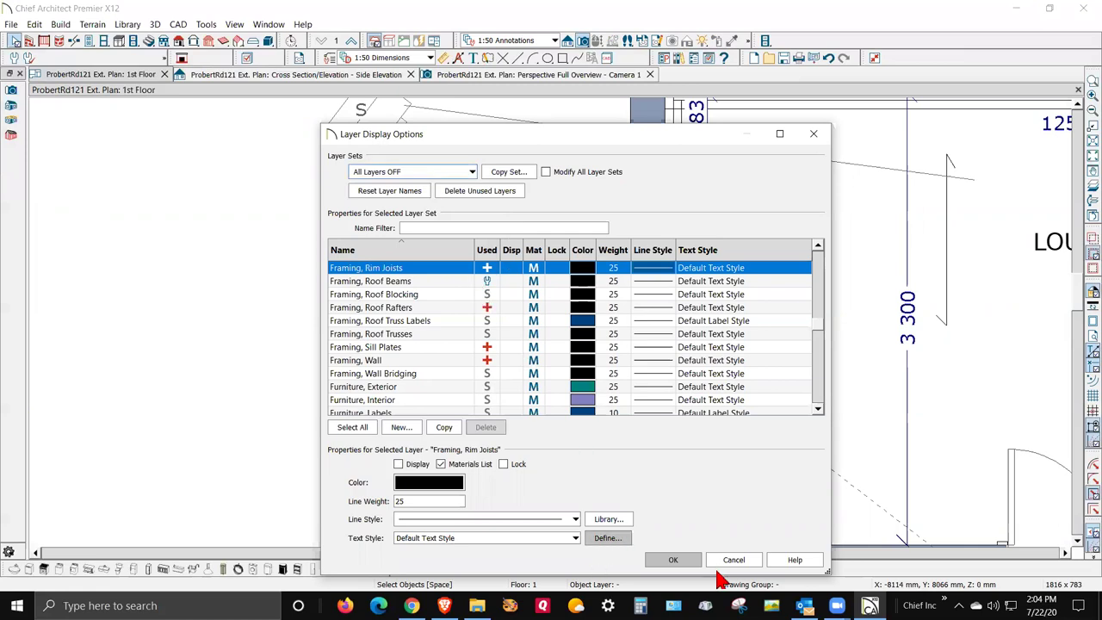
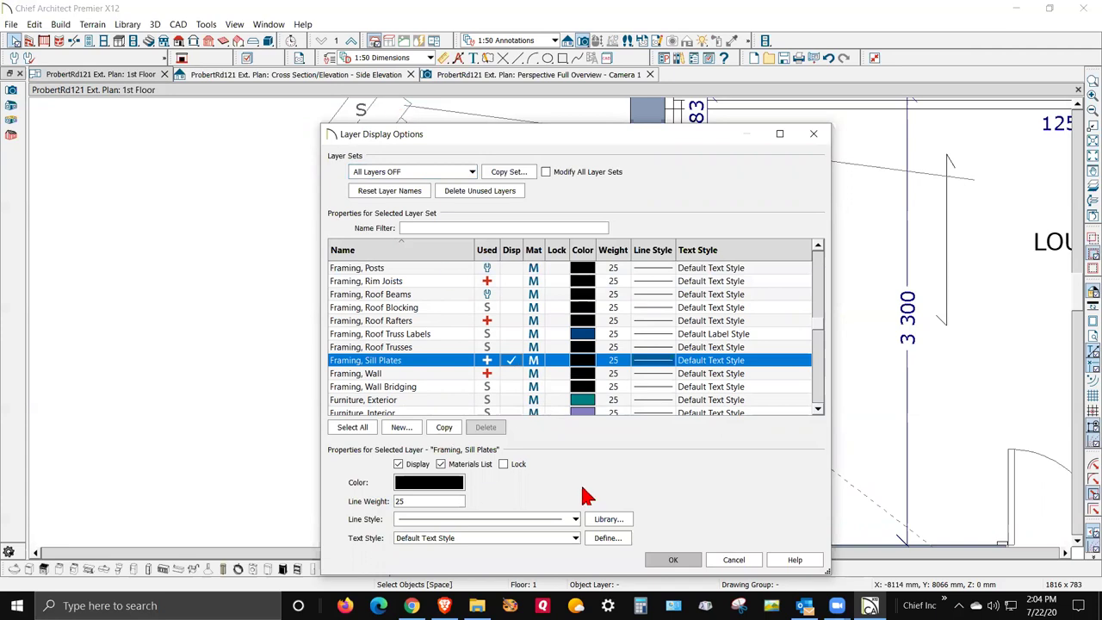
{"action": "left_click", "coordinate": [676, 560]}
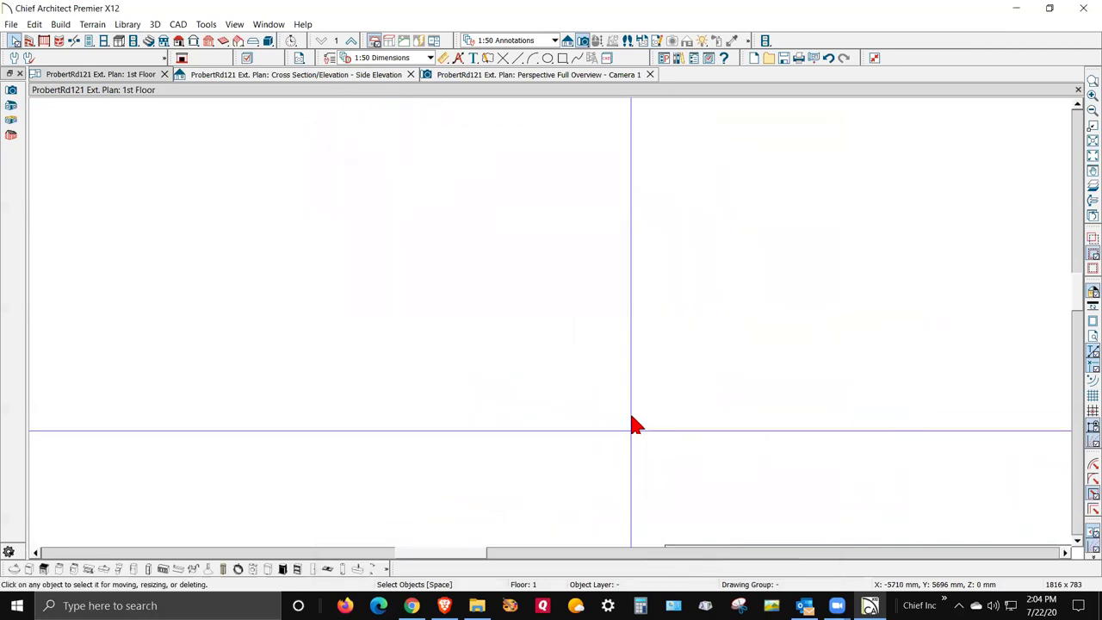
Step: Turn on the reference floor display and check the first and second floors for sill plates around the bow
{"action": "scroll", "coordinate": [685, 295], "scroll_direction": "down", "scroll_amount": 5}
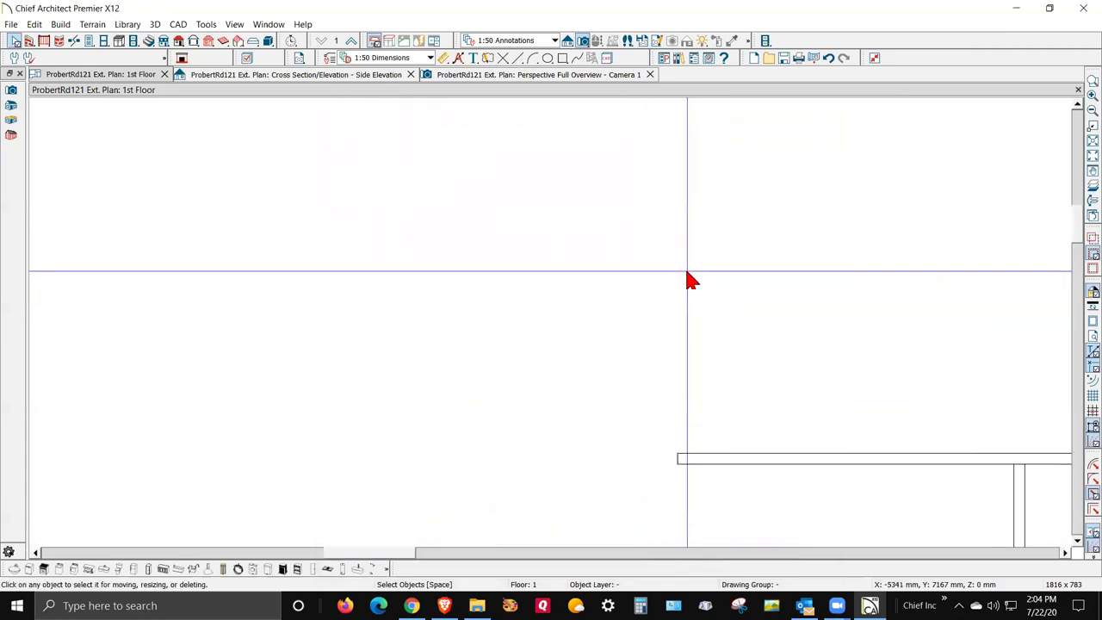
{"action": "scroll", "coordinate": [697, 177], "scroll_direction": "down", "scroll_amount": 2}
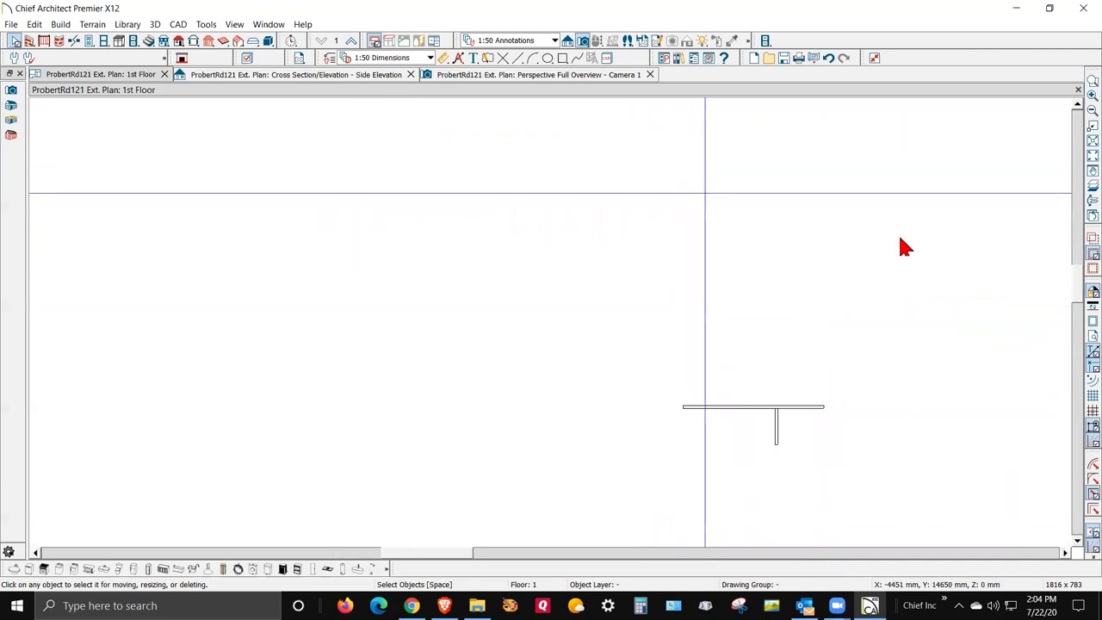
{"action": "left_click", "coordinate": [1089, 203]}
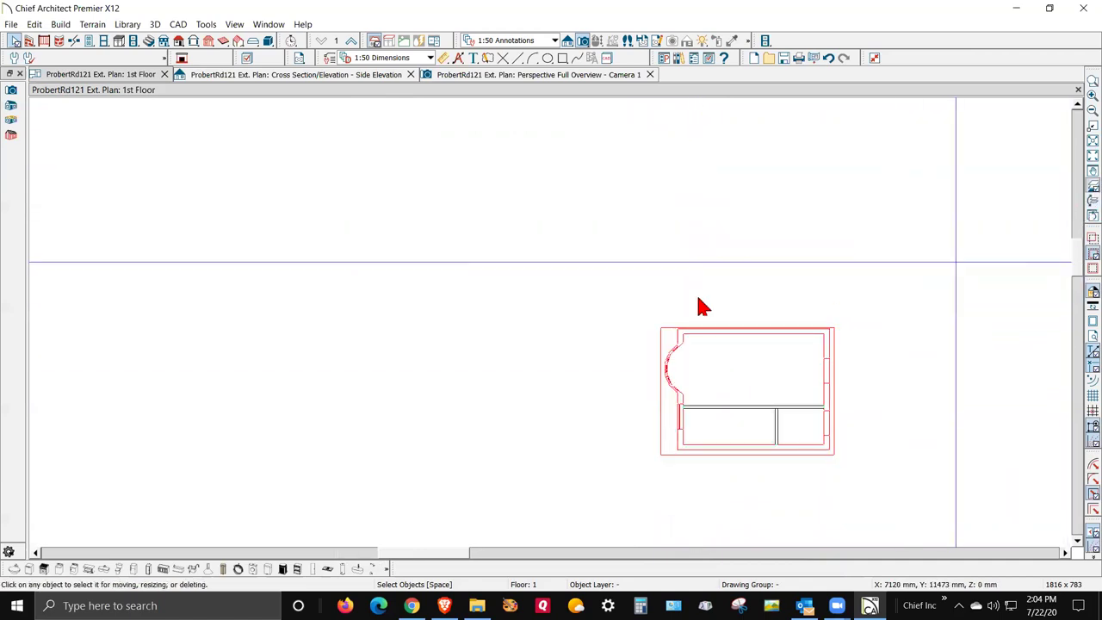
{"action": "scroll", "coordinate": [685, 375], "scroll_direction": "down", "scroll_amount": 1}
{"action": "scroll", "coordinate": [677, 377], "scroll_direction": "down", "scroll_amount": 1}
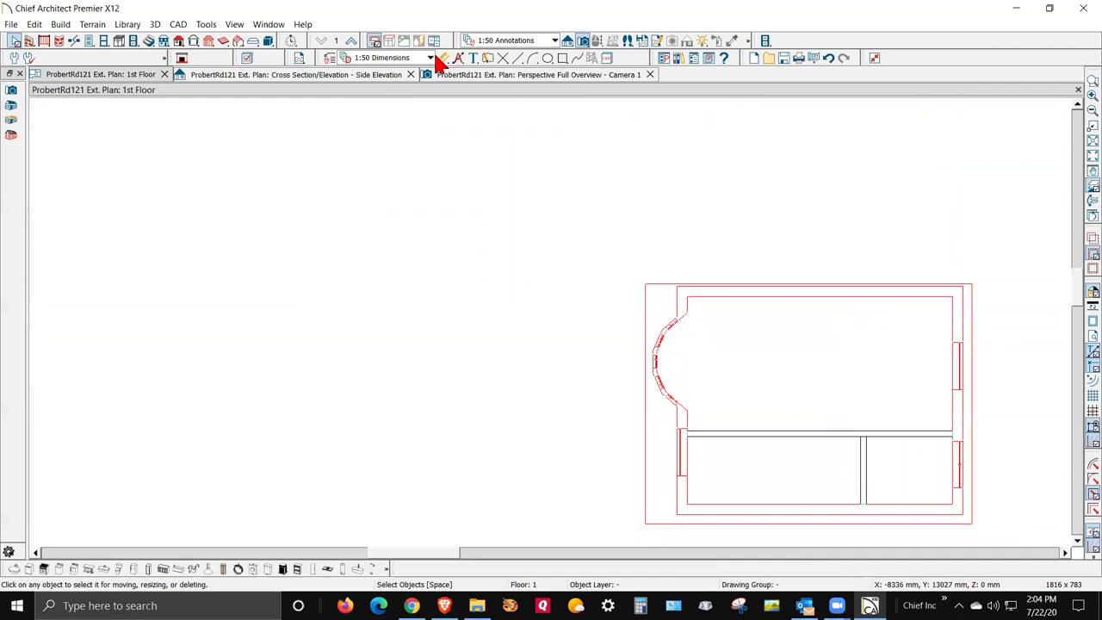
{"action": "left_click", "coordinate": [352, 43]}
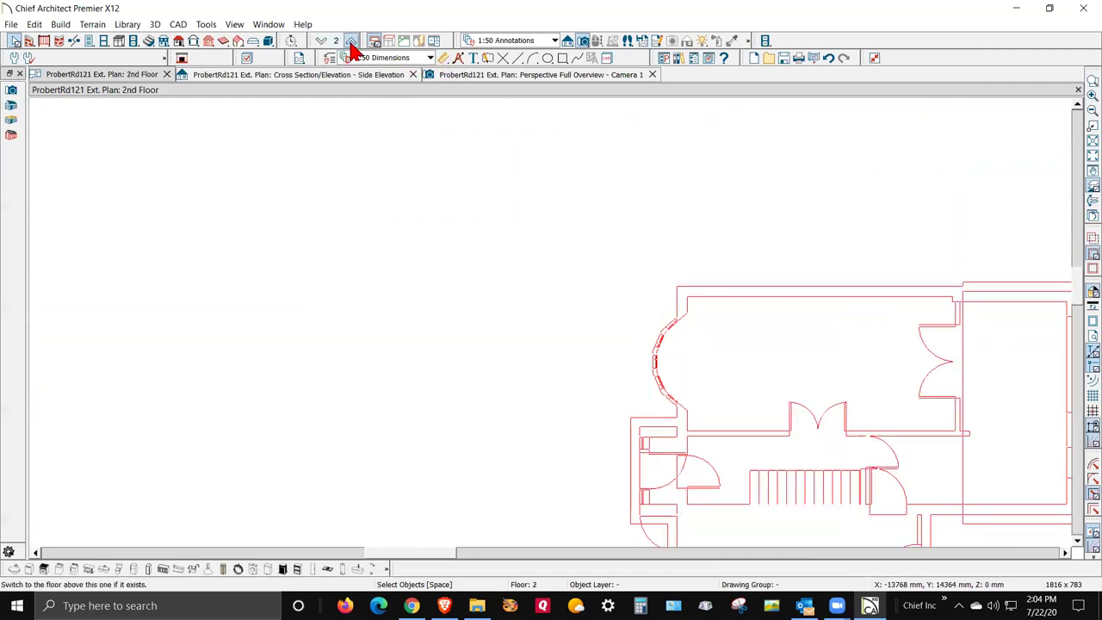
{"action": "left_click", "coordinate": [321, 43]}
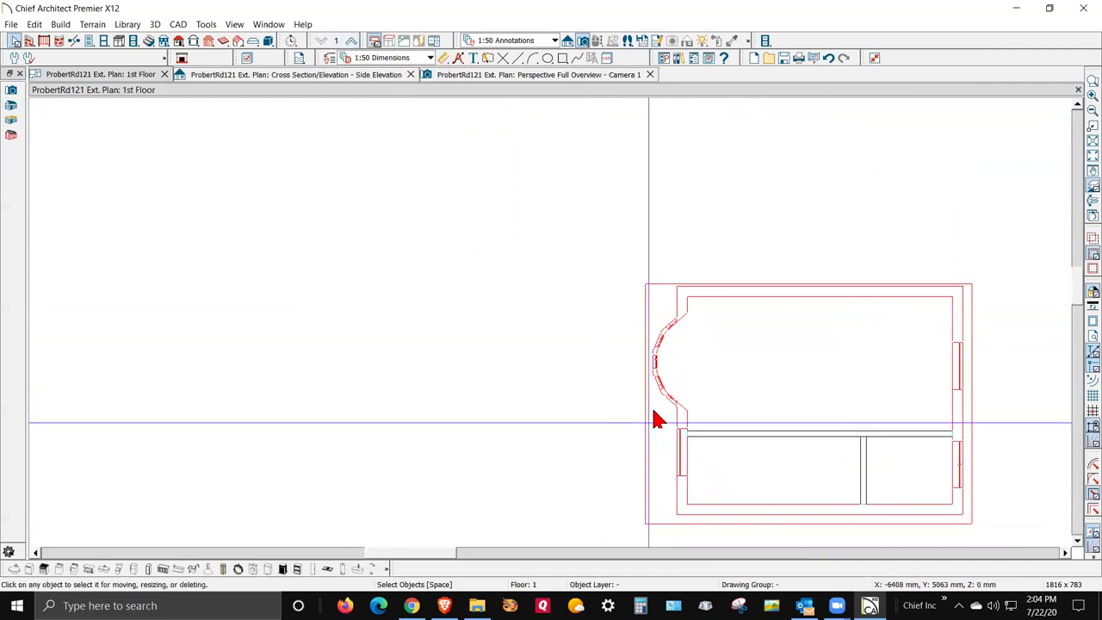
{"action": "scroll", "coordinate": [657, 419], "scroll_direction": "down", "scroll_amount": 2}
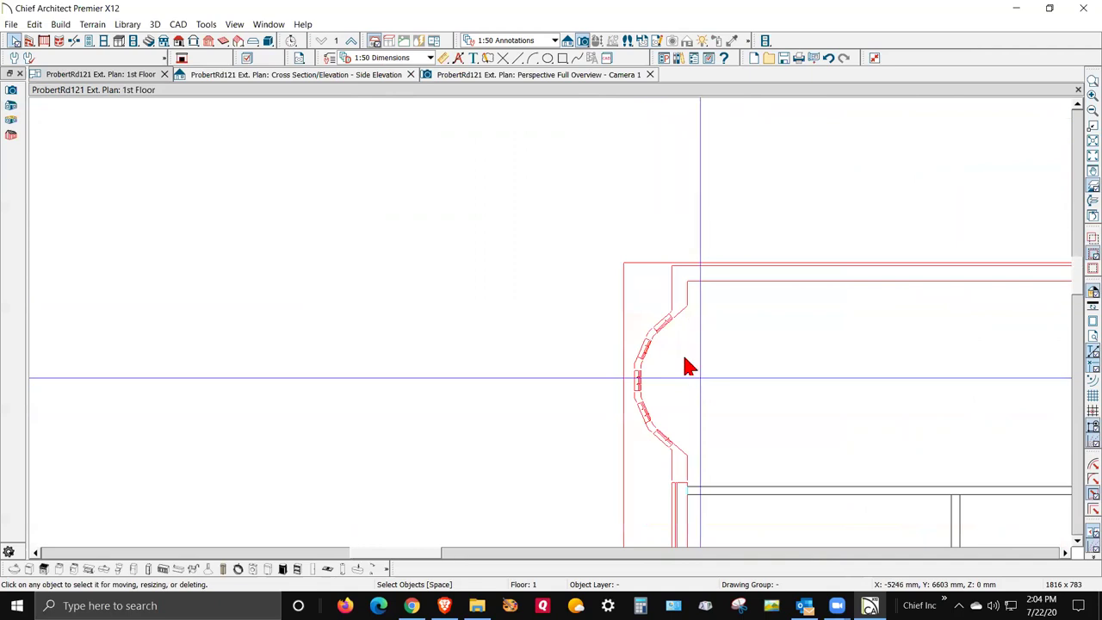
Step: In the Side Elevation, check which layer the joist at the end of the bow band is on, and return to the first-floor plan
{"action": "key", "text": "ctrl+Tab"}
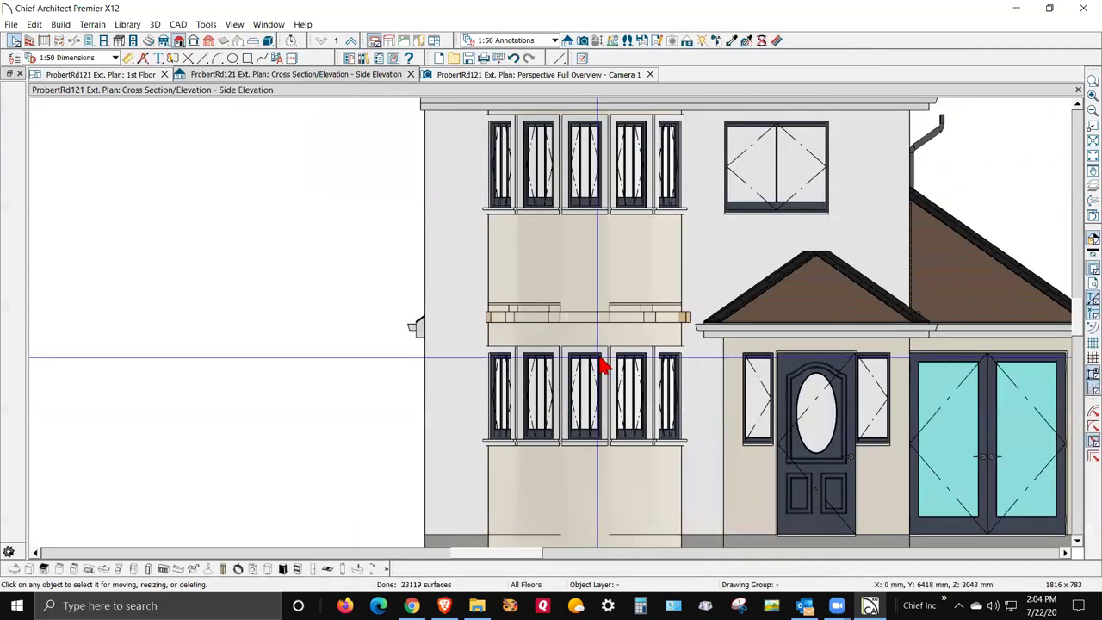
{"action": "left_click", "coordinate": [685, 323]}
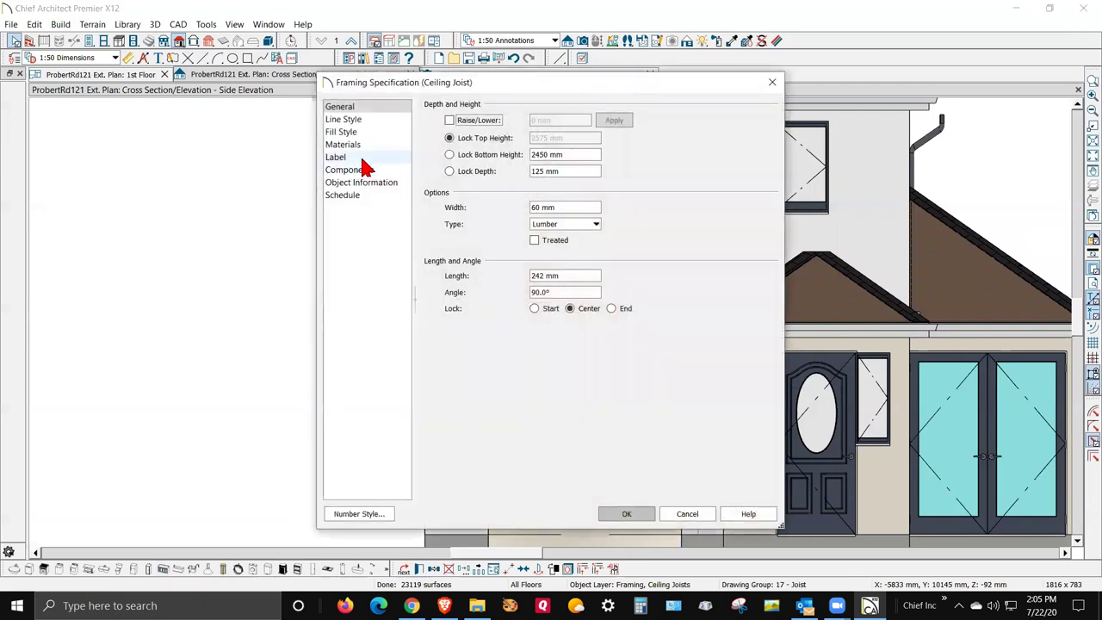
{"action": "left_click", "coordinate": [353, 120]}
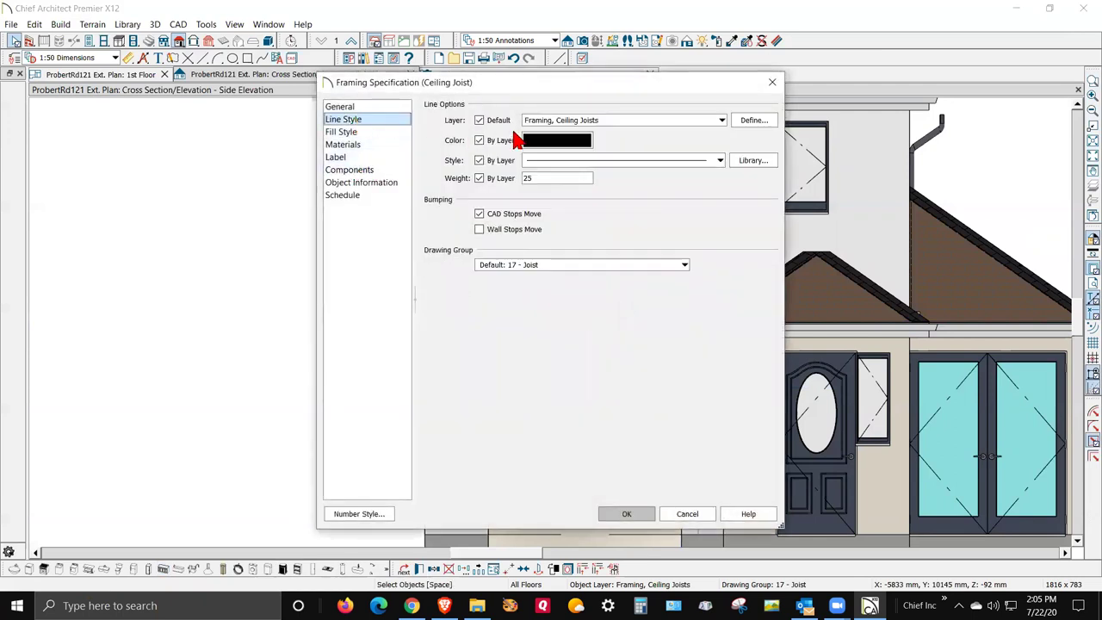
{"action": "left_click", "coordinate": [688, 515]}
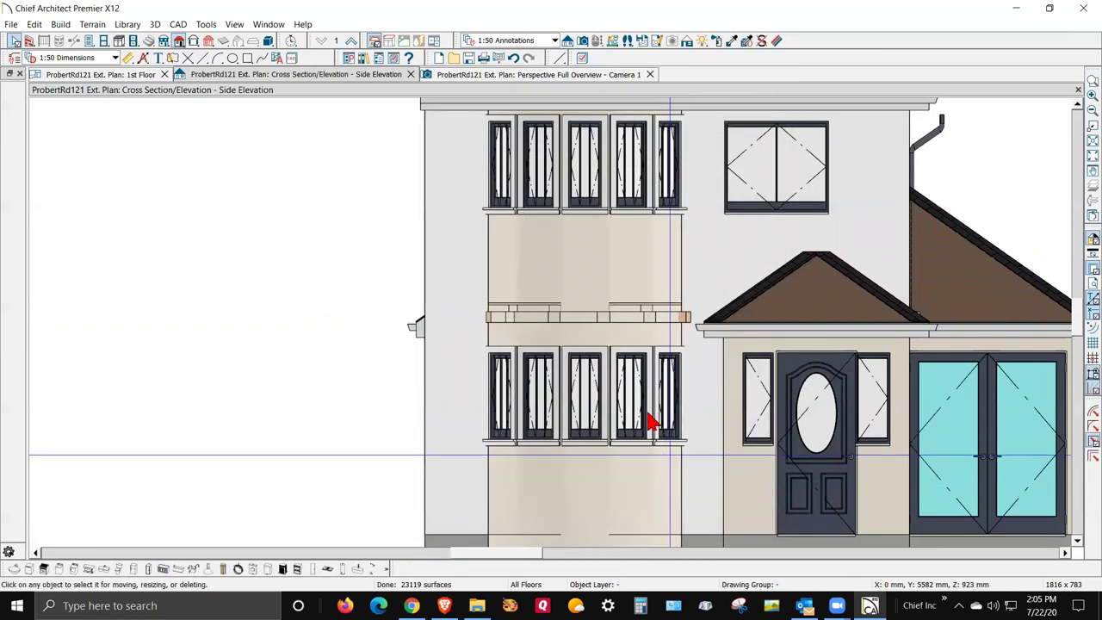
{"action": "key", "text": "ctrl+Tab"}
{"action": "key", "text": "ctrl+Tab"}
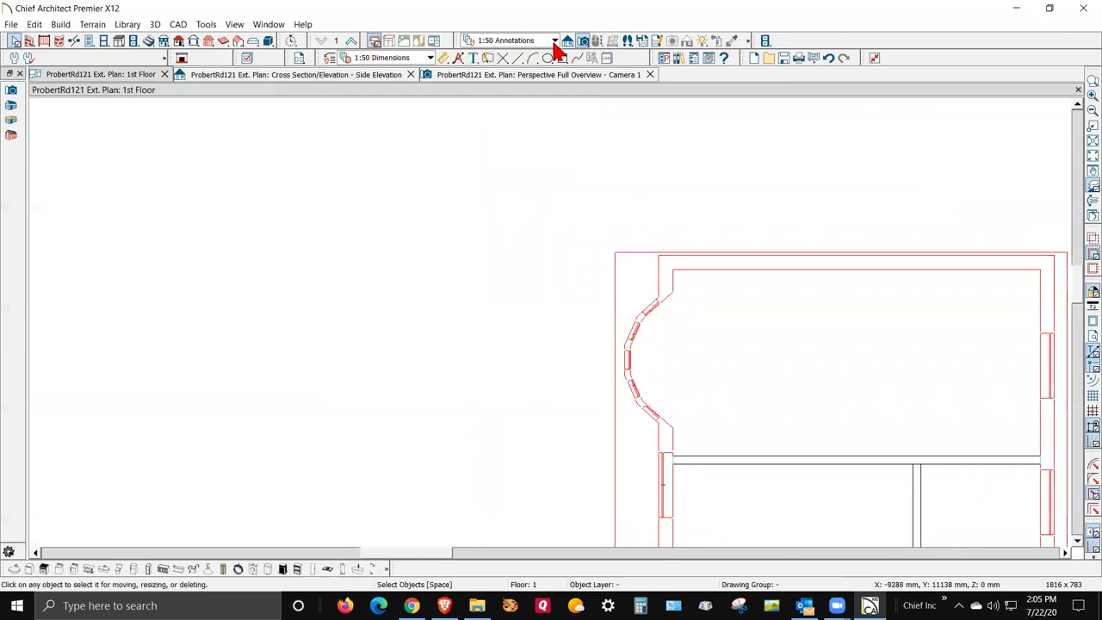
Step: Turn on display of the Framing, Ceiling Joists layer in the All Layers OFF layer set
{"action": "left_click", "coordinate": [209, 29]}
{"action": "mouse_move", "coordinate": [217, 44]}
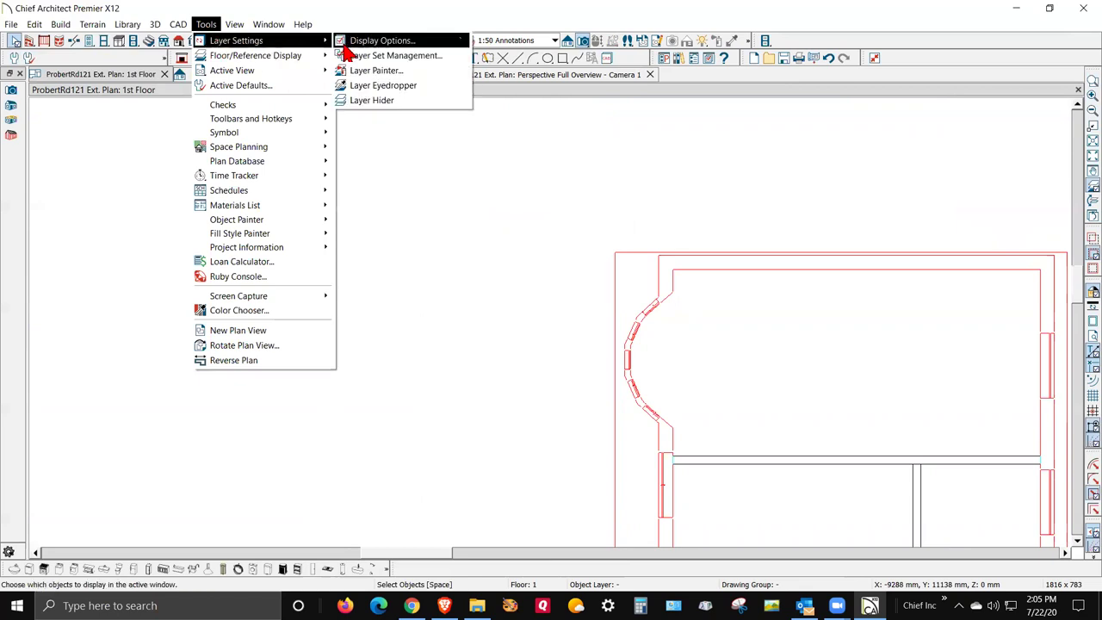
{"action": "left_click", "coordinate": [370, 41]}
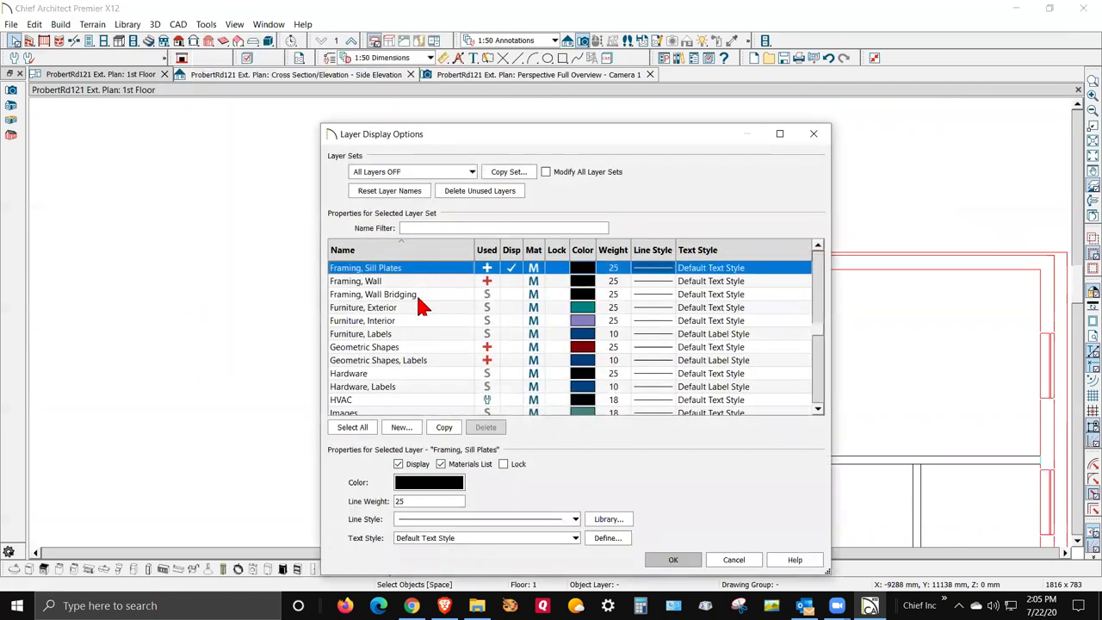
{"action": "scroll", "coordinate": [422, 308], "scroll_direction": "up", "scroll_amount": 2}
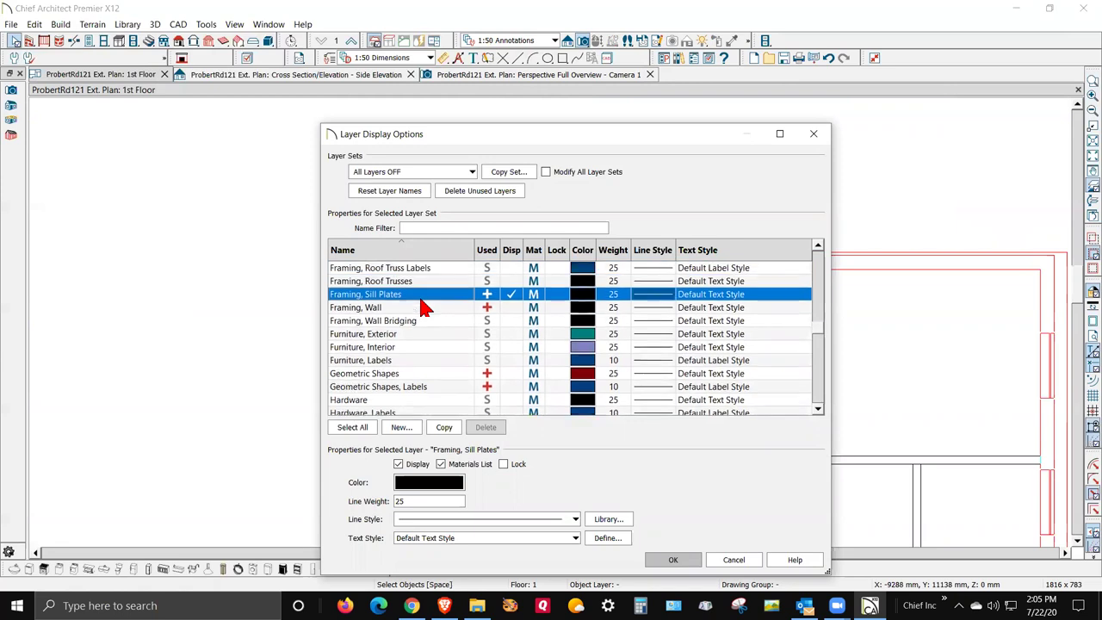
{"action": "scroll", "coordinate": [422, 308], "scroll_direction": "up", "scroll_amount": 4}
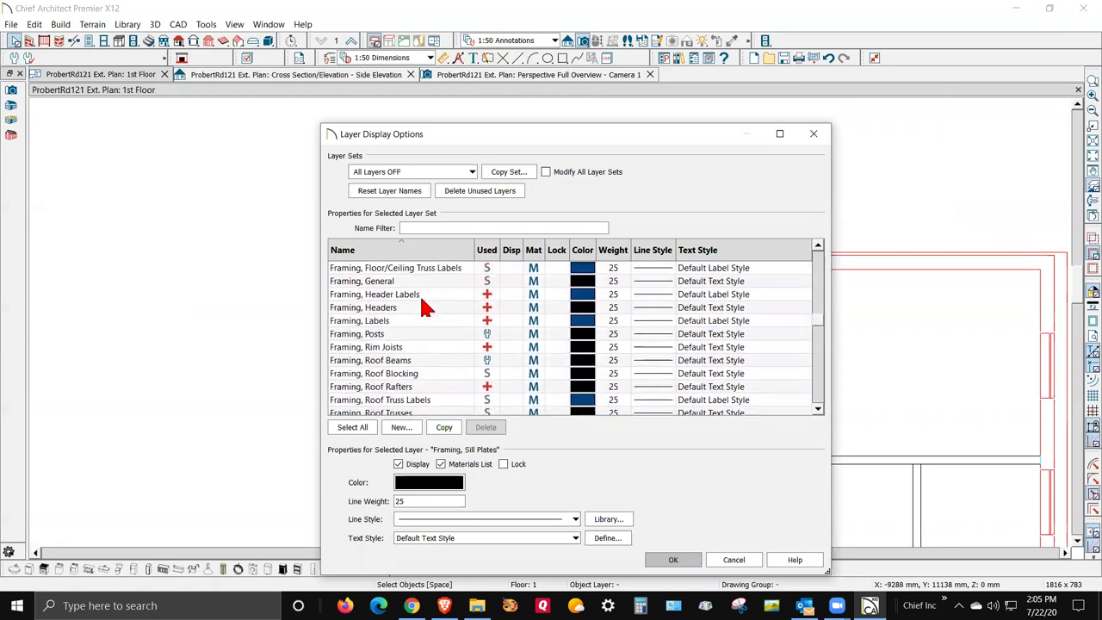
{"action": "scroll", "coordinate": [422, 307], "scroll_direction": "up", "scroll_amount": 4}
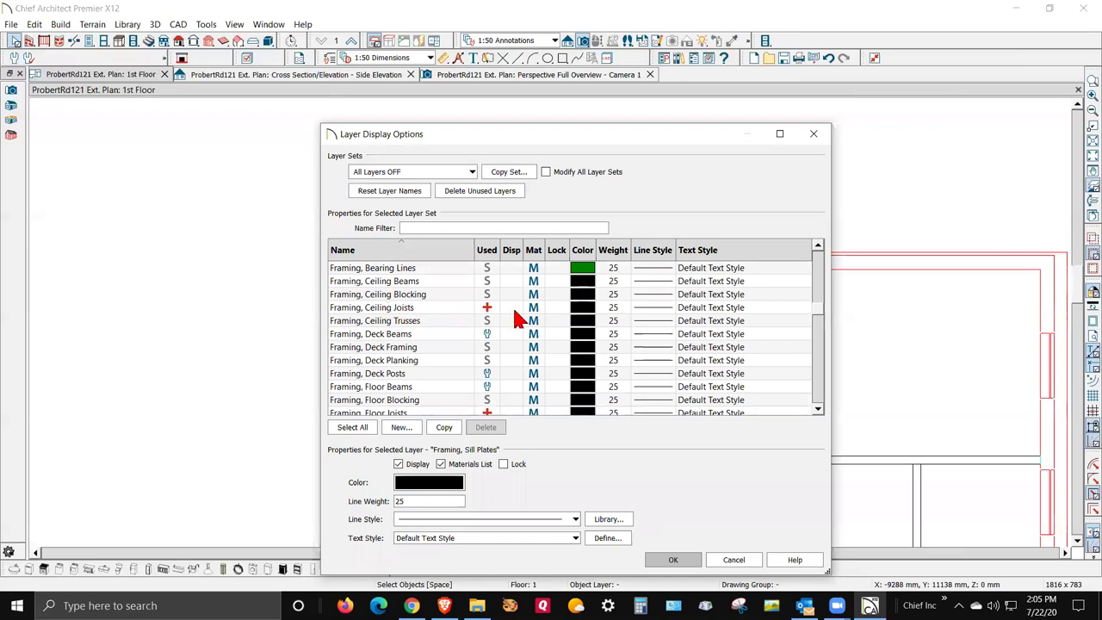
{"action": "left_click", "coordinate": [506, 310]}
{"action": "left_click", "coordinate": [665, 562]}
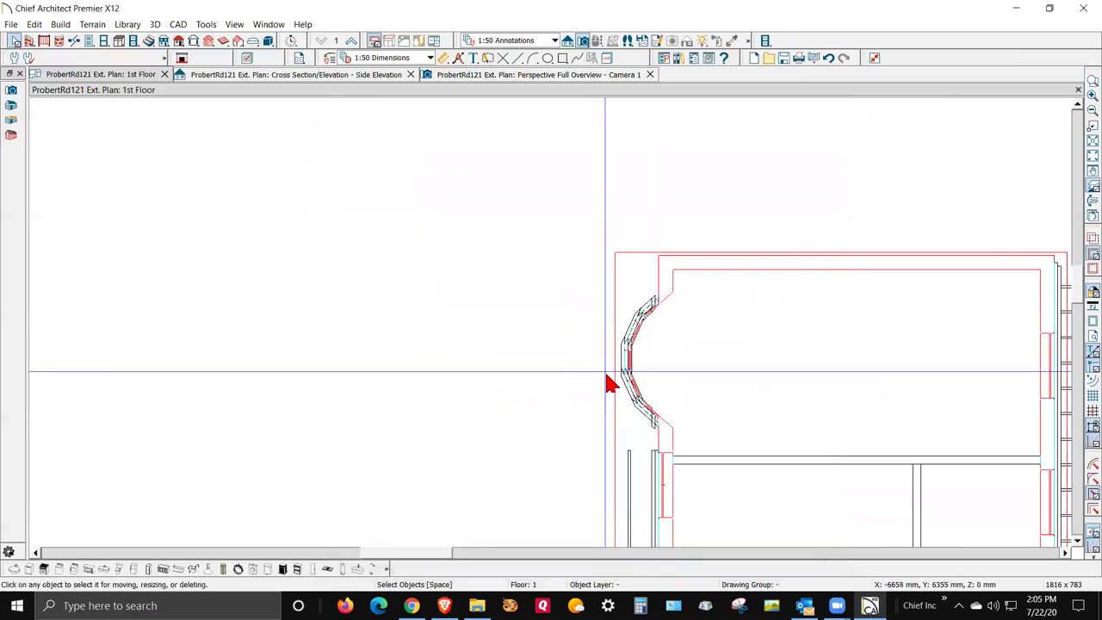
Step: Turn off the reference floor display and delete the short straight ceiling joist at the lower end of the bow
{"action": "scroll", "coordinate": [655, 395], "scroll_direction": "up", "scroll_amount": 2}
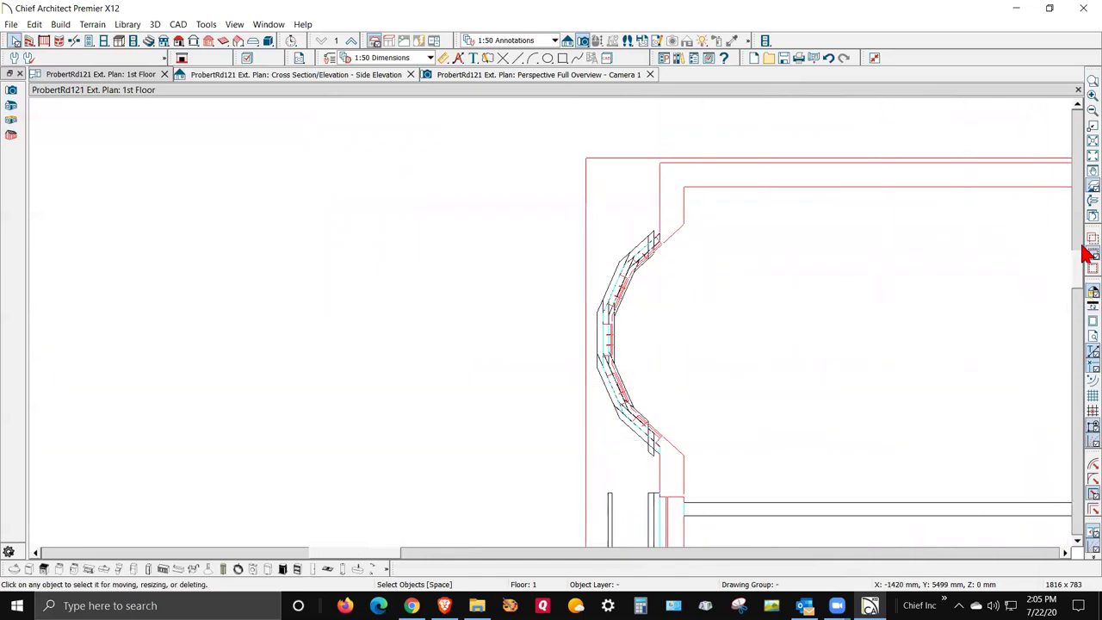
{"action": "left_click", "coordinate": [1092, 200]}
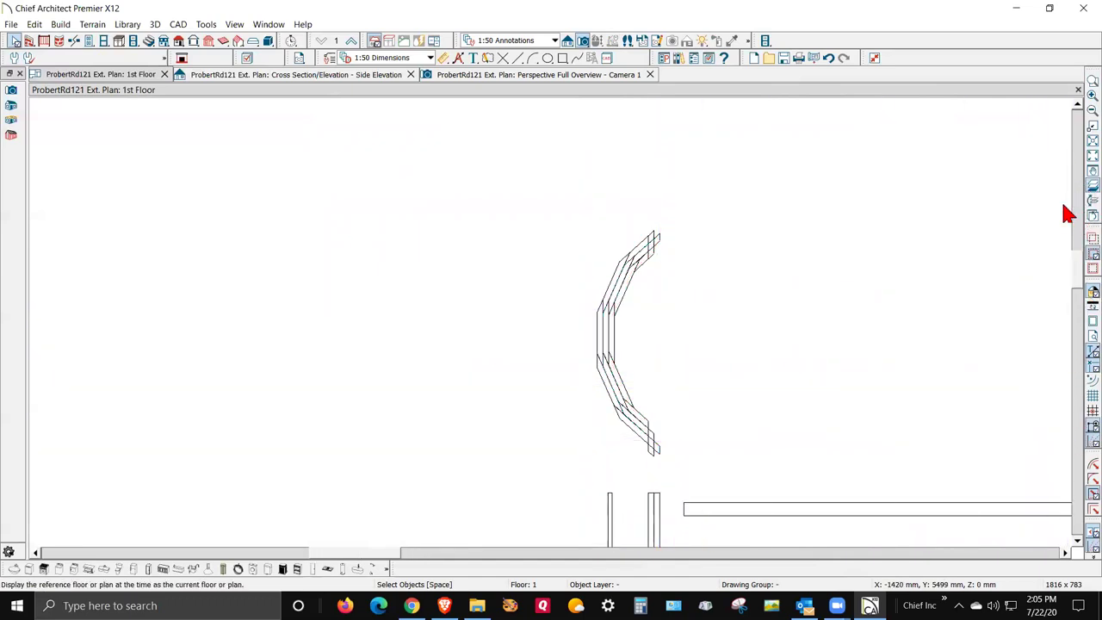
{"action": "scroll", "coordinate": [647, 467], "scroll_direction": "up", "scroll_amount": 2}
{"action": "left_click", "coordinate": [652, 456]}
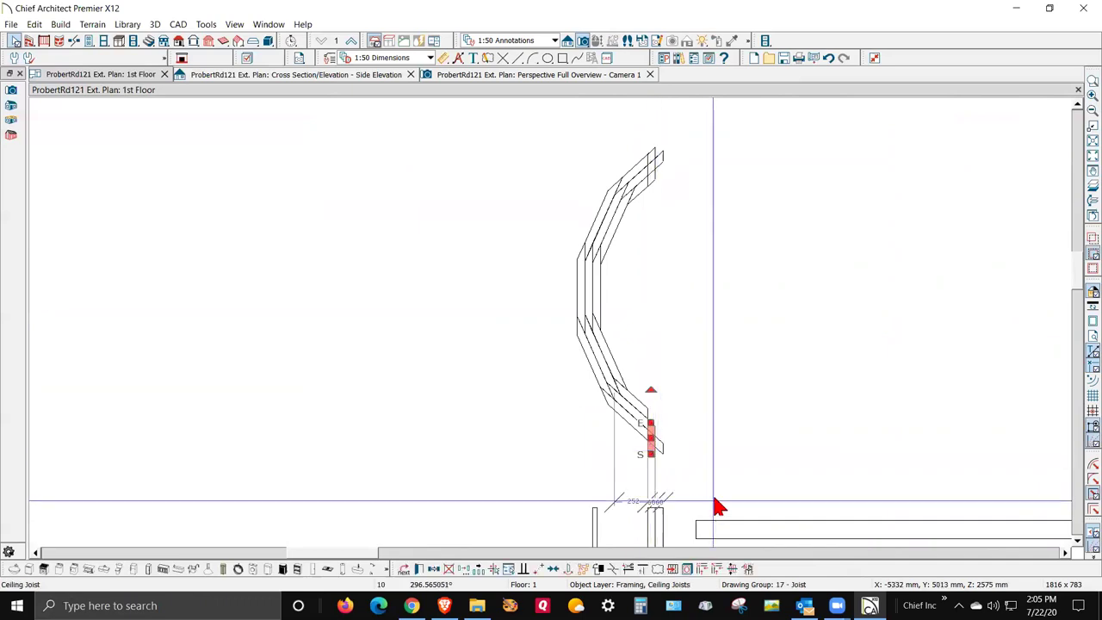
{"action": "left_click", "coordinate": [856, 274]}
{"action": "scroll", "coordinate": [698, 414], "scroll_direction": "up", "scroll_amount": 1}
{"action": "scroll", "coordinate": [707, 435], "scroll_direction": "down", "scroll_amount": 2}
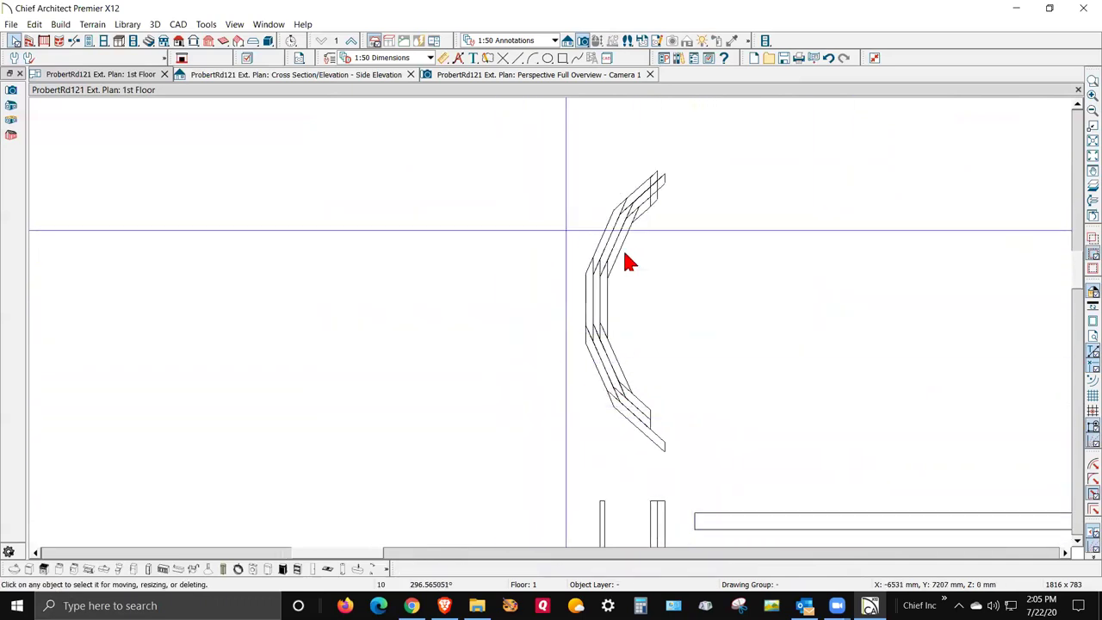
Step: Delete the innermost row of ceiling joists around the bow
{"action": "left_click", "coordinate": [646, 412]}
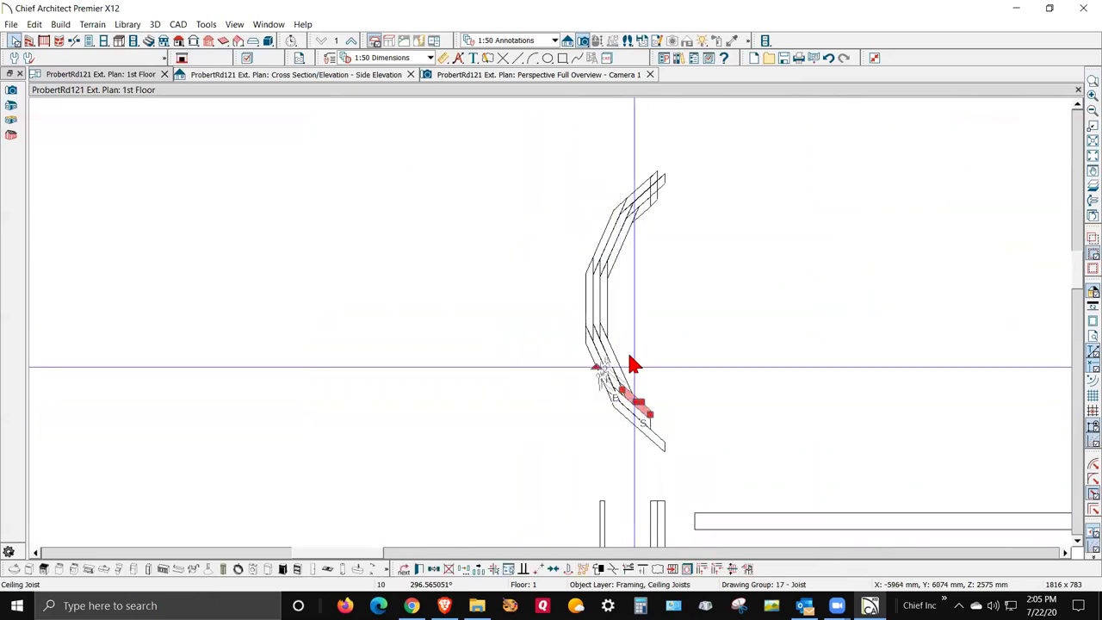
{"action": "left_click", "coordinate": [632, 365]}
{"action": "left_click", "coordinate": [623, 336]}
{"action": "left_click", "coordinate": [609, 303]}
{"action": "left_click", "coordinate": [622, 280]}
{"action": "left_click", "coordinate": [628, 261]}
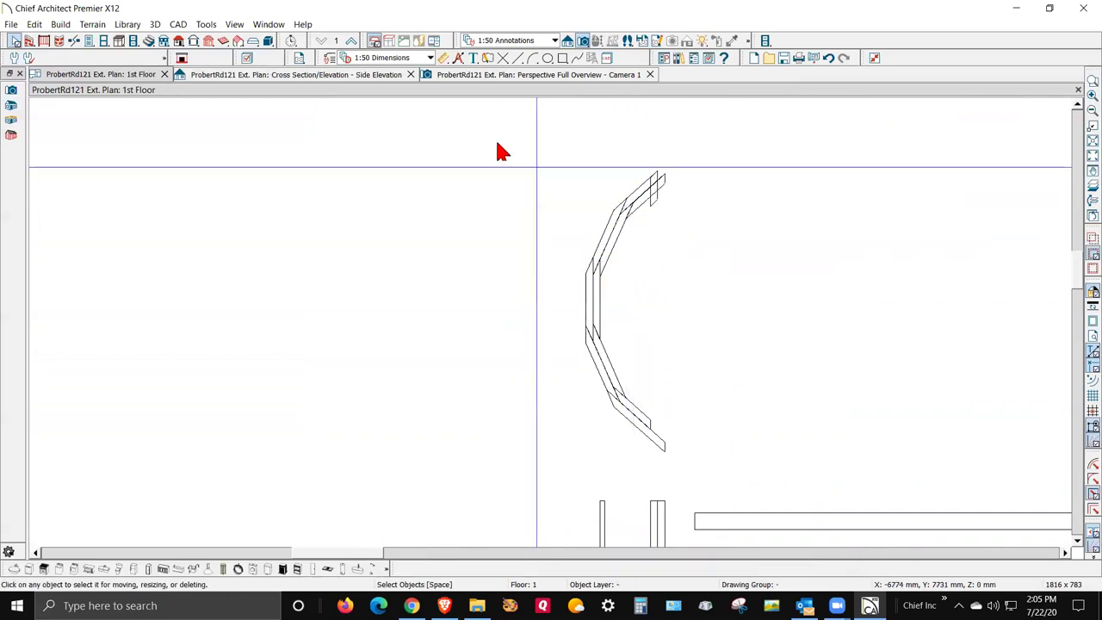
Step: Try shifting the bow joists -25 mm in X after deleting the short joist at the upper end, and undo both changes
{"action": "left_click", "coordinate": [654, 209]}
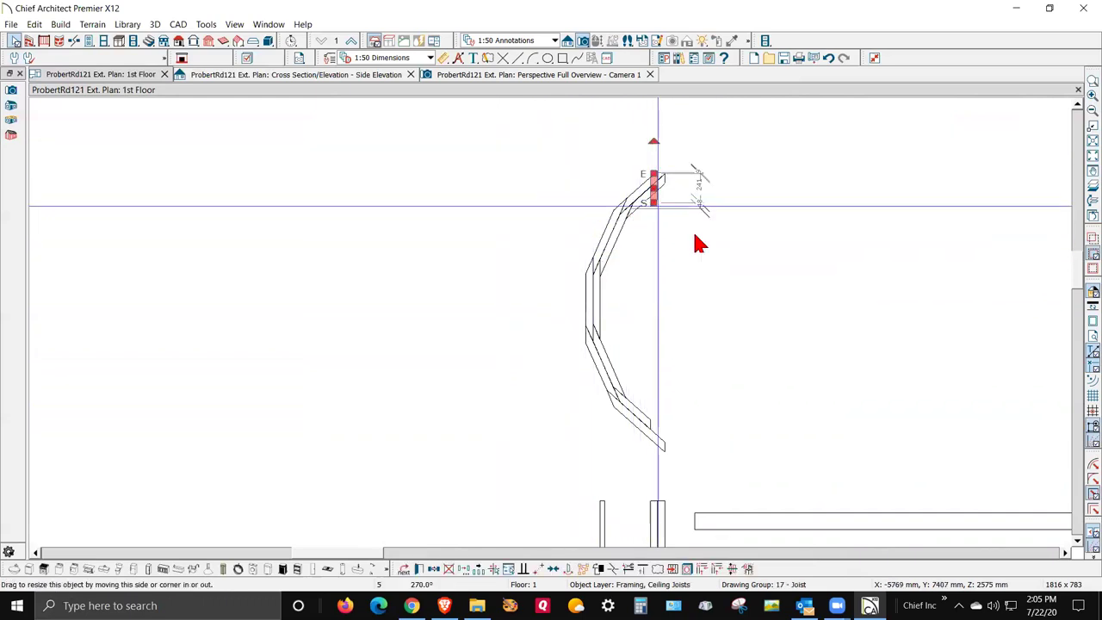
{"action": "left_click", "coordinate": [764, 274]}
{"action": "left_click_drag", "start_coordinate": [534, 129], "coordinate": [724, 465]}
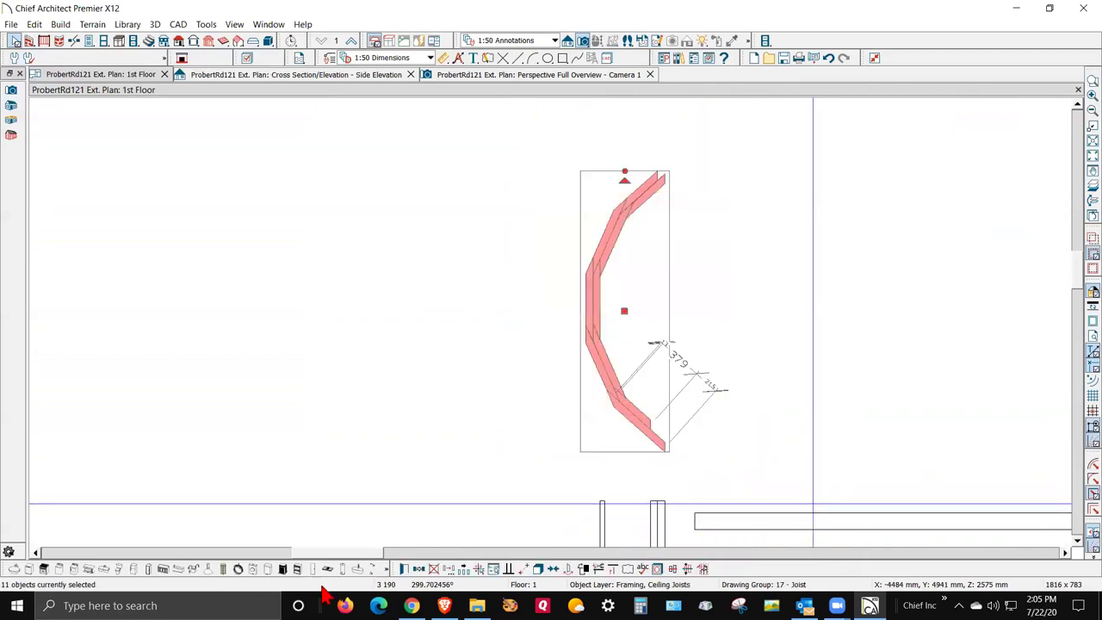
{"action": "left_click", "coordinate": [448, 569]}
{"action": "left_click", "coordinate": [452, 194]}
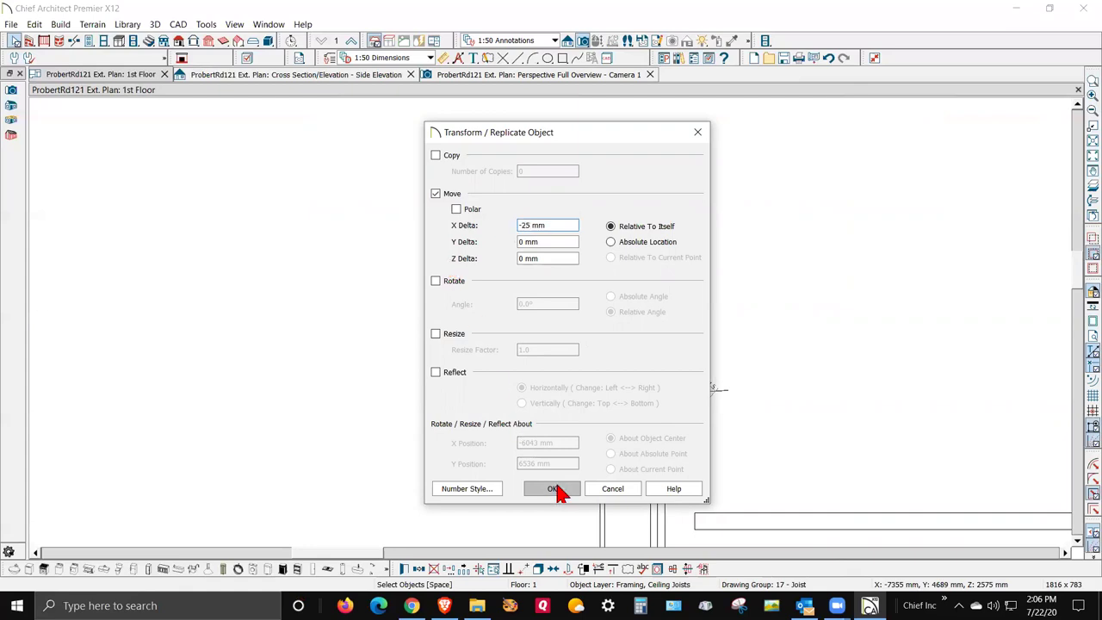
{"action": "left_click", "coordinate": [540, 494]}
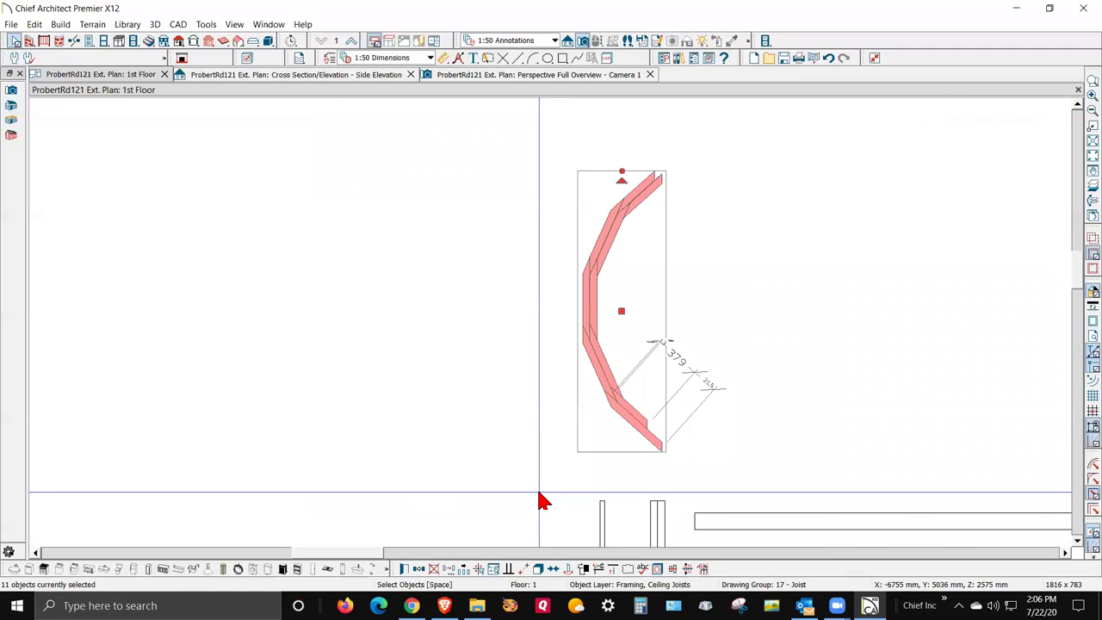
{"action": "key", "text": "Escape"}
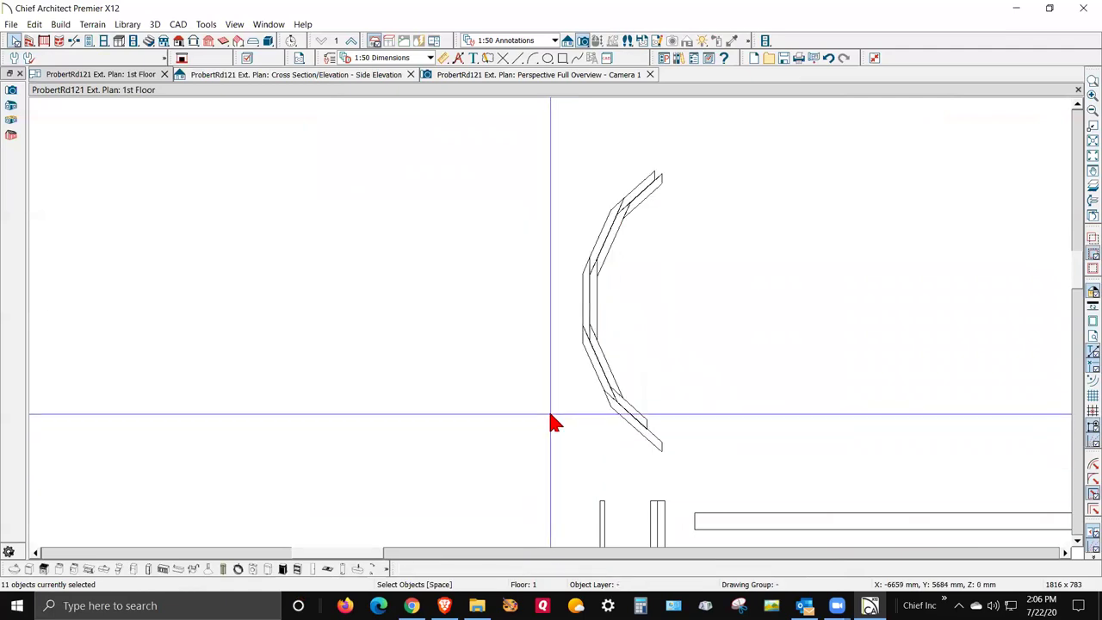
{"action": "key", "text": "ctrl+z"}
Step: Move all the bow ceiling joists 25 mm in X and delete the short straight joist at the upper end
{"action": "left_click_drag", "start_coordinate": [561, 164], "coordinate": [738, 459]}
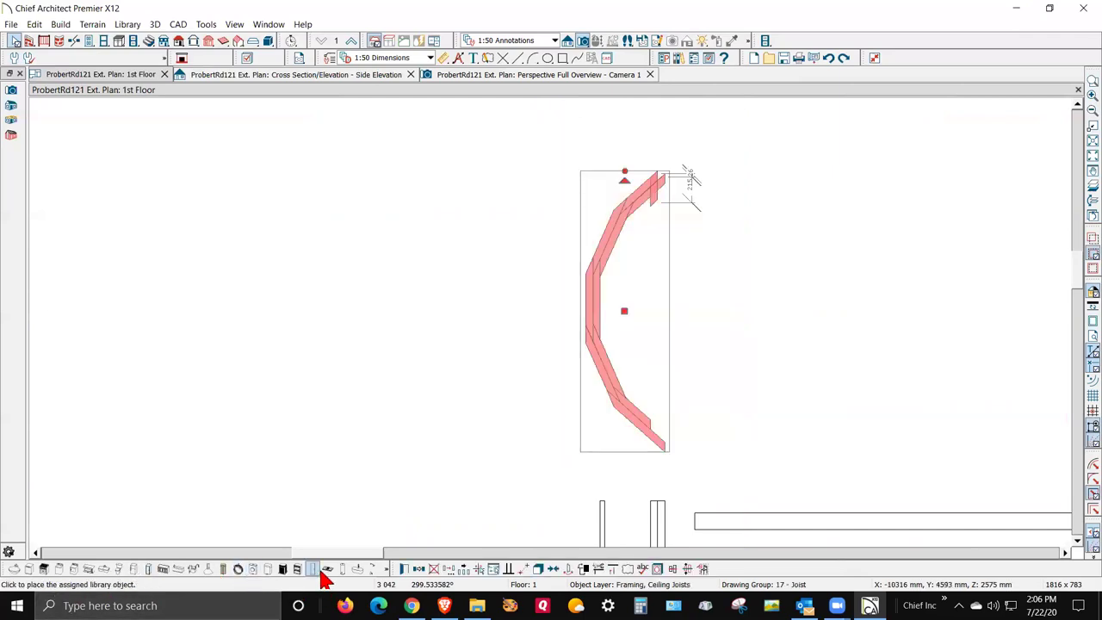
{"action": "left_click", "coordinate": [444, 569]}
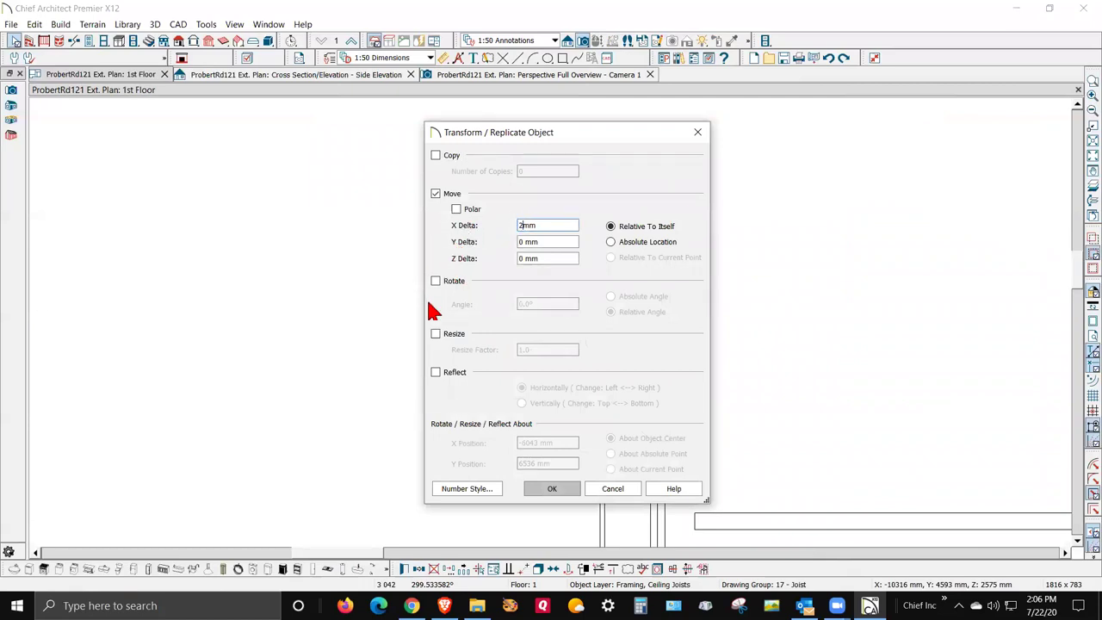
{"action": "left_click", "coordinate": [551, 489]}
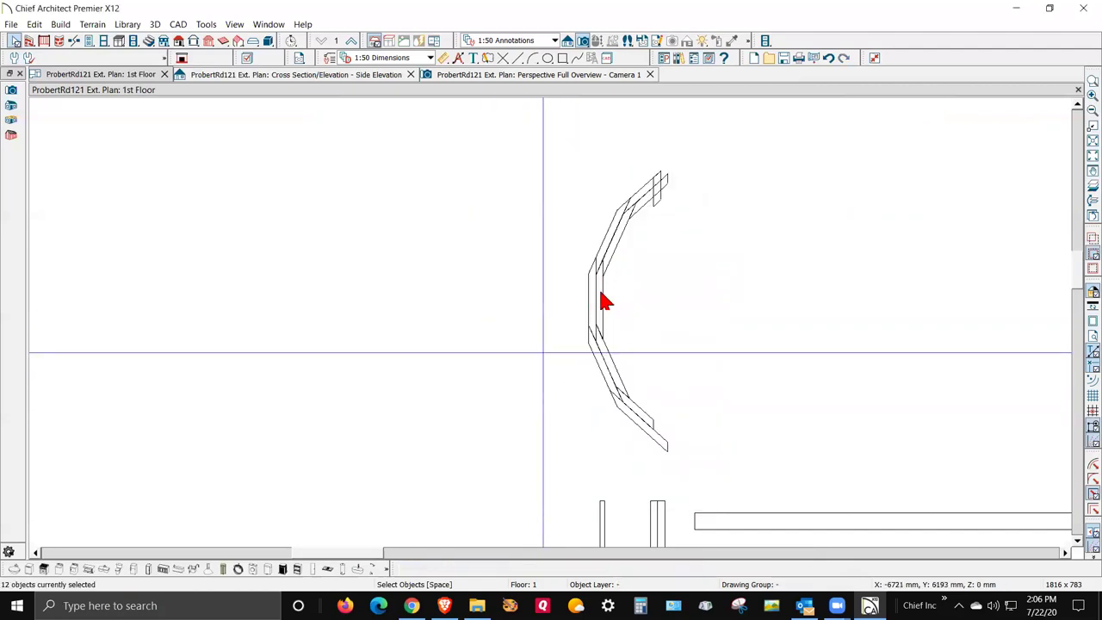
{"action": "left_click", "coordinate": [659, 203]}
{"action": "key", "text": "Escape"}
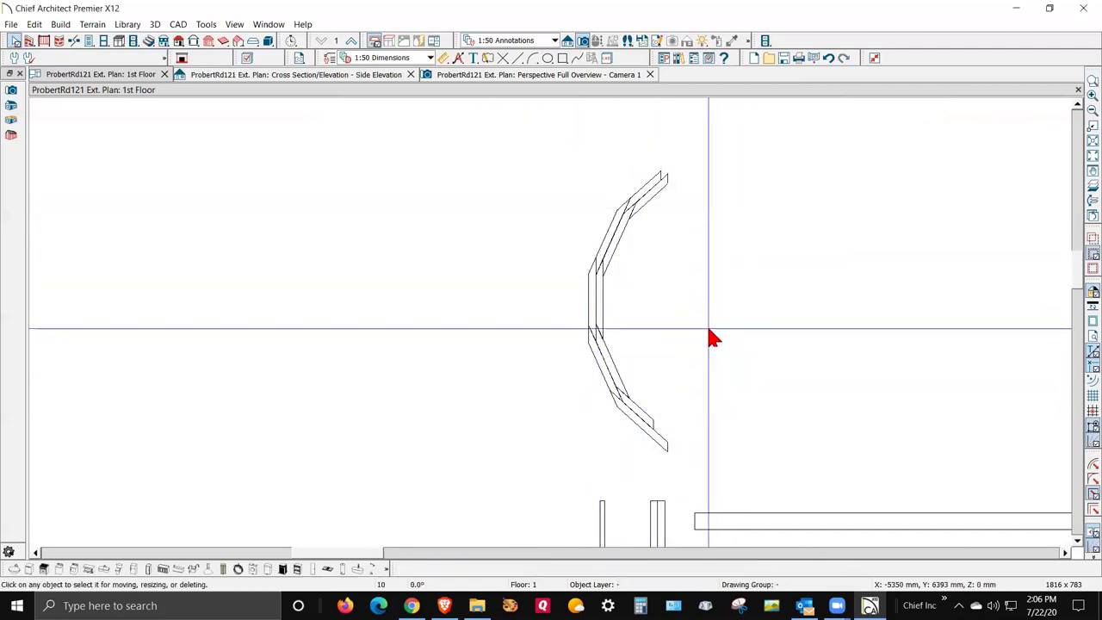
Step: In the Perspective Full Overview, move the five outer ceiling joists of the bow band 30 mm in X
{"action": "key", "text": "ctrl+Tab"}
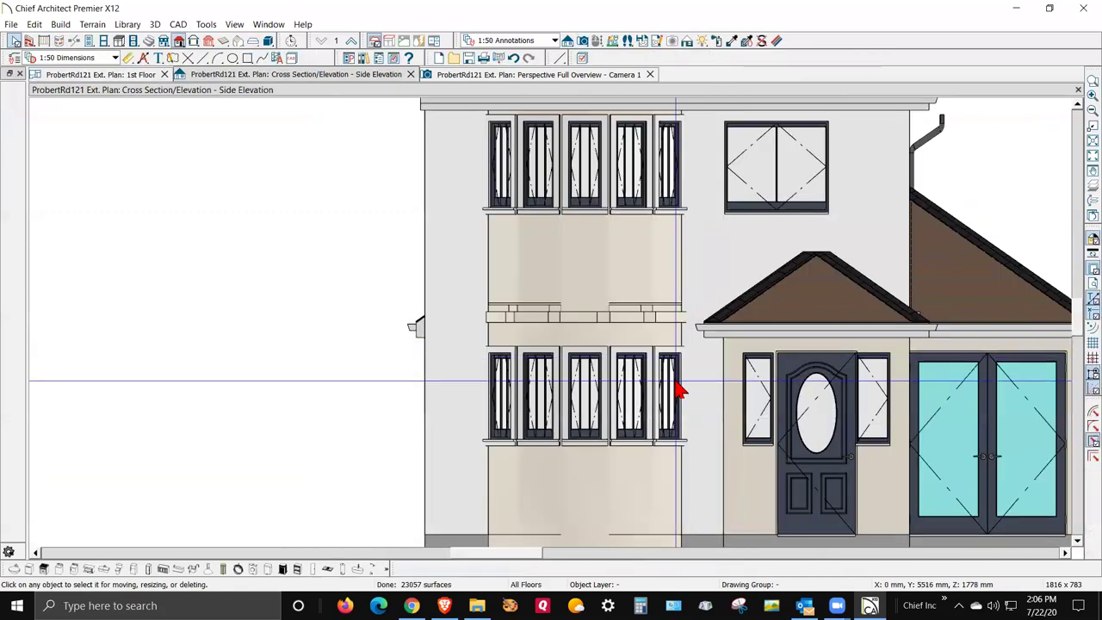
{"action": "key", "text": "ctrl+Tab"}
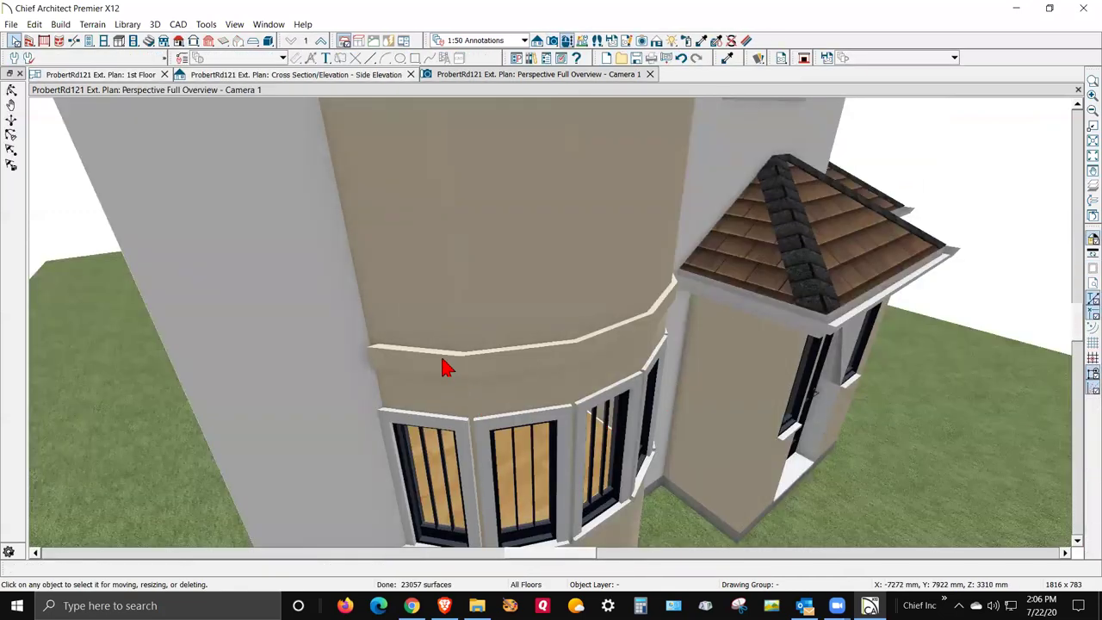
{"action": "scroll", "coordinate": [386, 373], "scroll_direction": "down", "scroll_amount": 3}
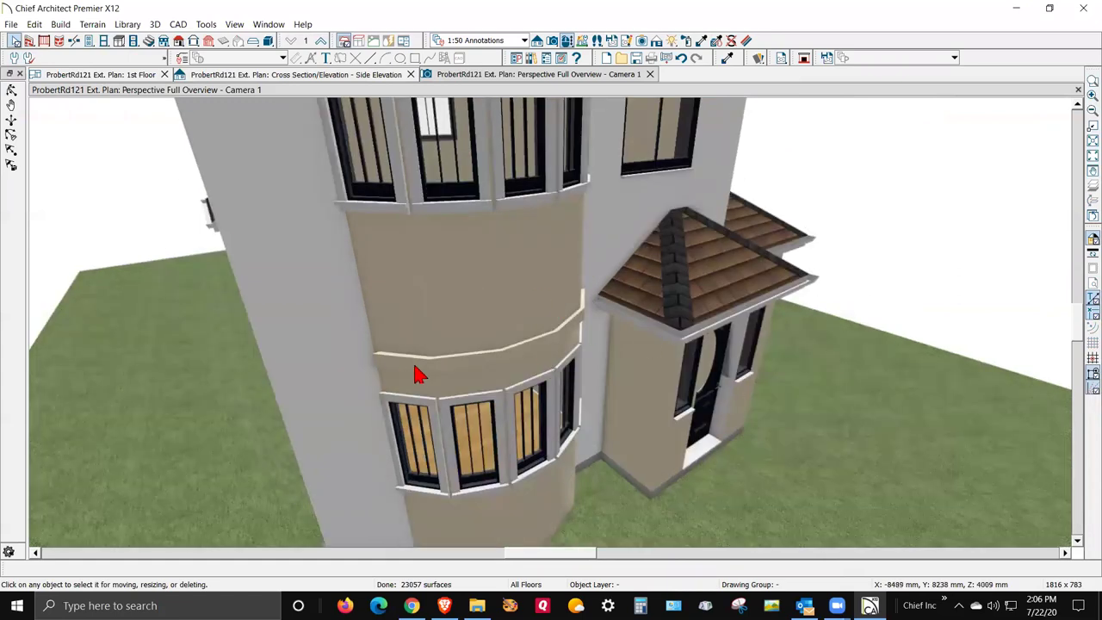
{"action": "left_click", "coordinate": [414, 373]}
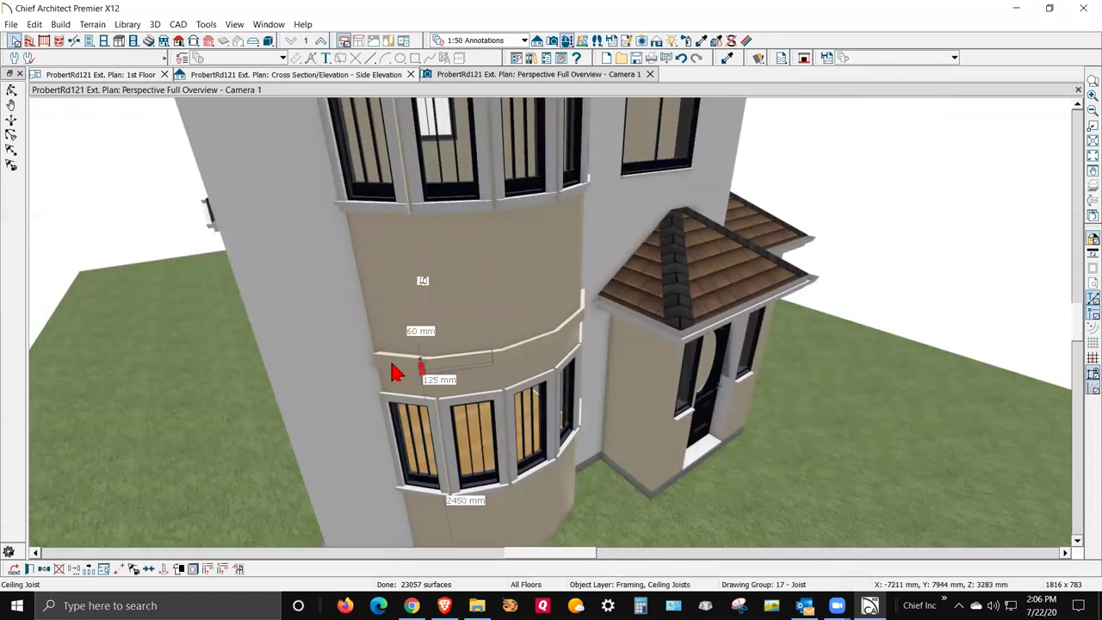
{"action": "left_click", "coordinate": [392, 372]}
{"action": "left_click", "coordinate": [475, 371], "text": "shift"}
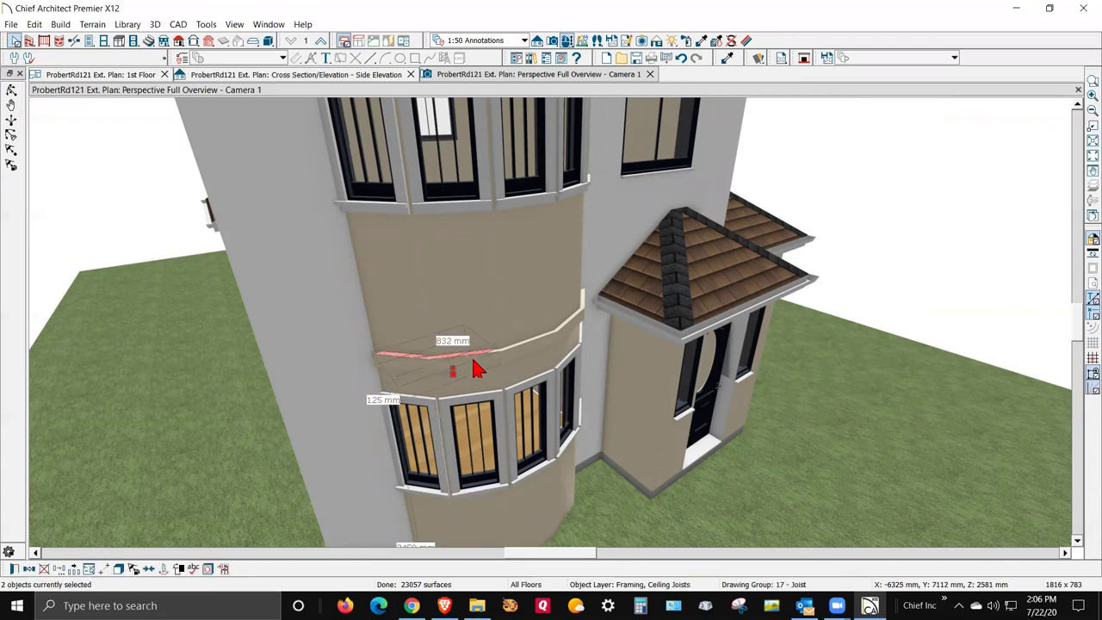
{"action": "left_click", "coordinate": [553, 356], "text": "shift"}
{"action": "left_click", "coordinate": [574, 336], "text": "shift"}
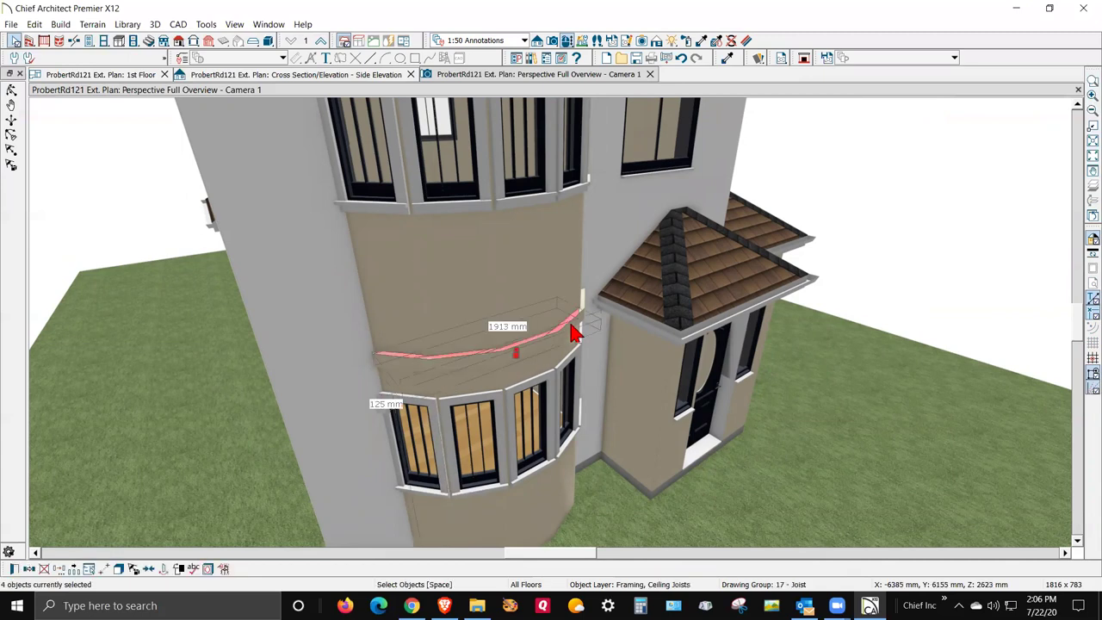
{"action": "left_click", "coordinate": [584, 311], "text": "shift"}
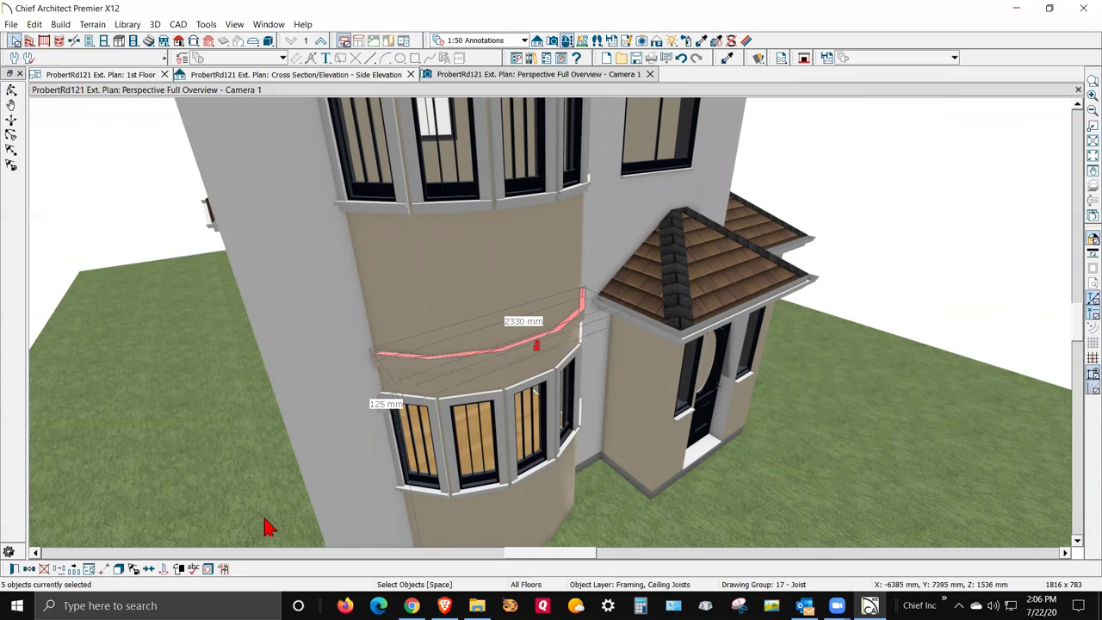
{"action": "left_click", "coordinate": [61, 570]}
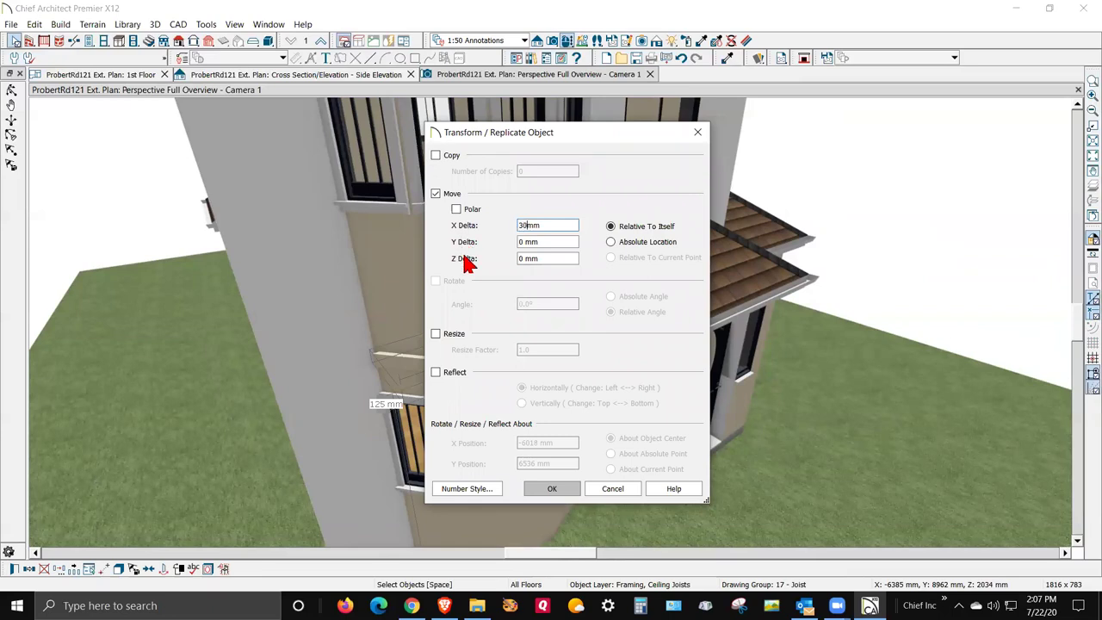
{"action": "left_click", "coordinate": [551, 489]}
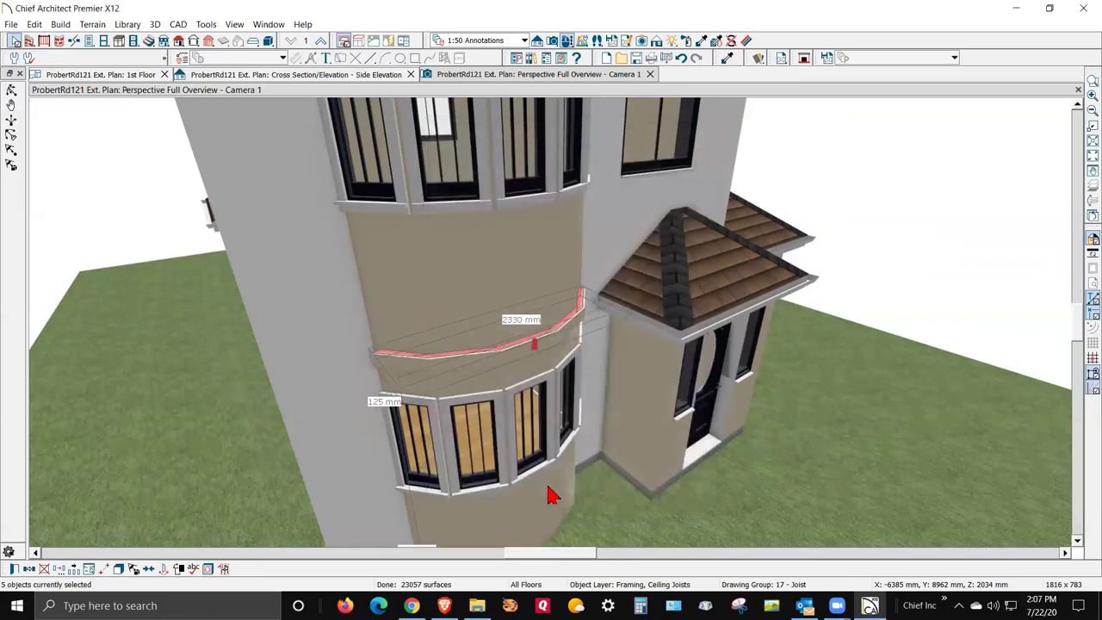
Step: Move the same five outer joists of the bow band another 20 mm in X
{"action": "scroll", "coordinate": [416, 355], "scroll_direction": "up", "scroll_amount": 1}
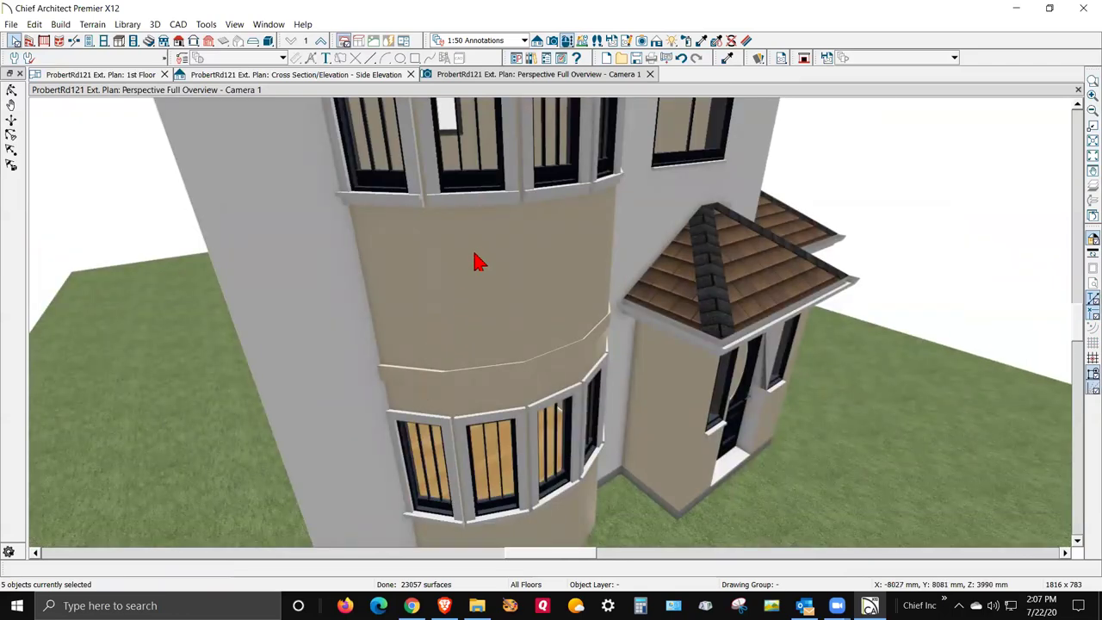
{"action": "left_click", "coordinate": [502, 262]}
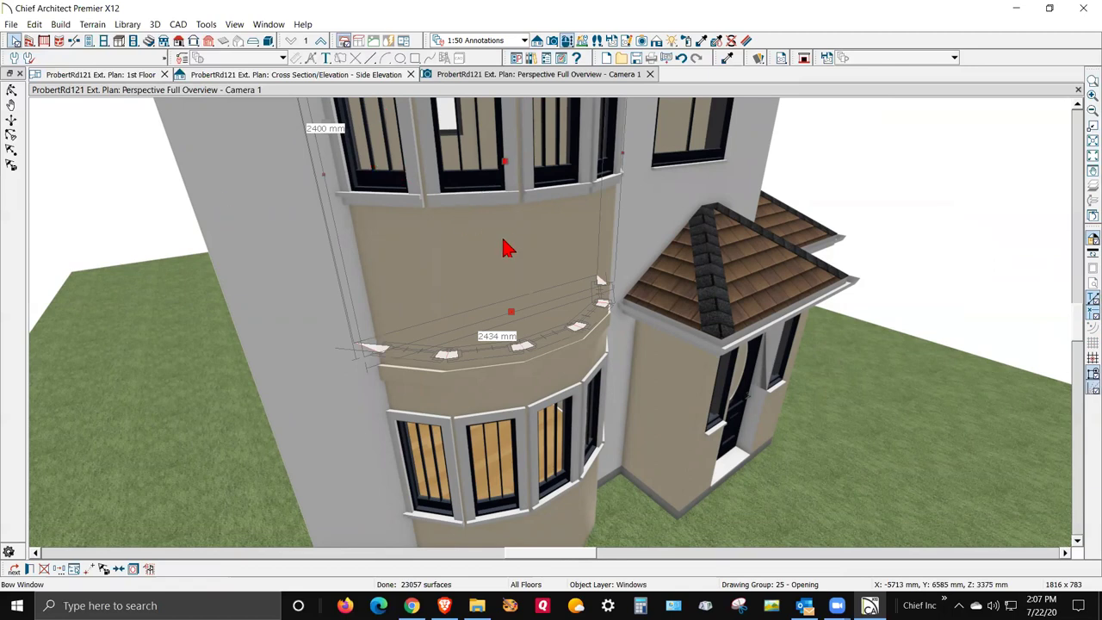
{"action": "key", "text": "Escape"}
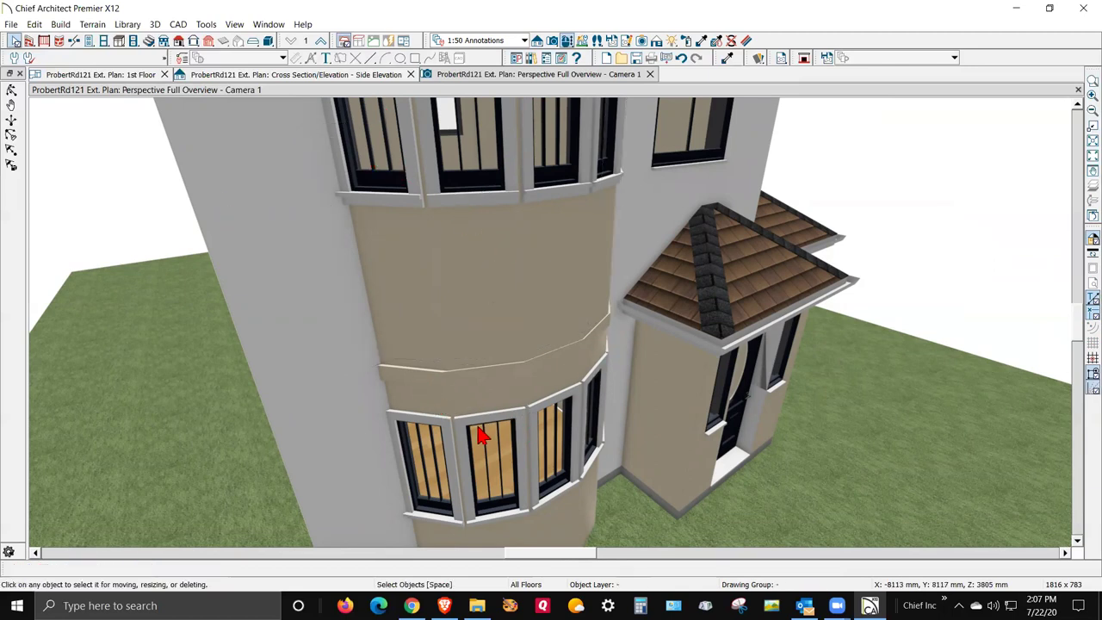
{"action": "left_click", "coordinate": [424, 380]}
{"action": "left_click", "coordinate": [508, 372], "text": "shift"}
{"action": "left_click", "coordinate": [590, 355], "text": "shift"}
{"action": "left_click", "coordinate": [617, 319], "text": "shift"}
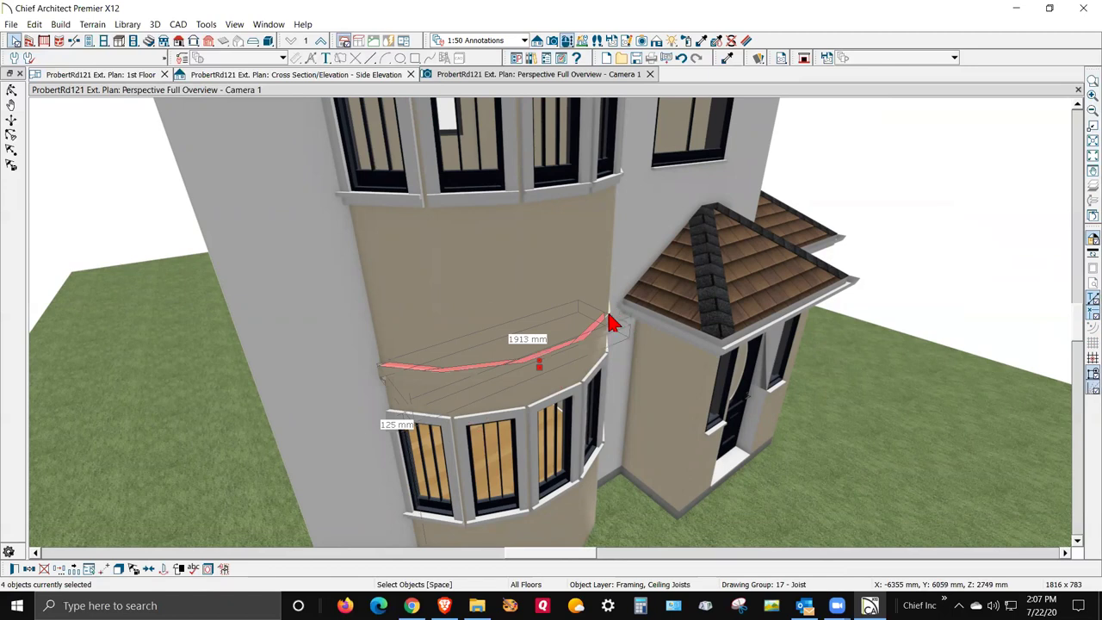
{"action": "left_click", "coordinate": [614, 315], "text": "shift"}
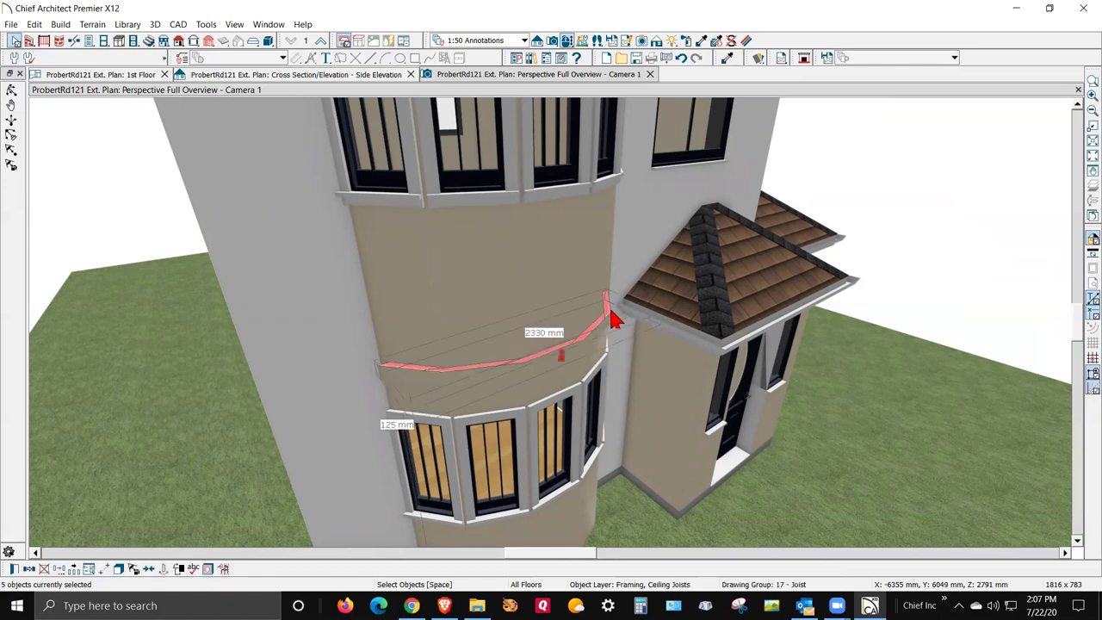
{"action": "left_click", "coordinate": [59, 570]}
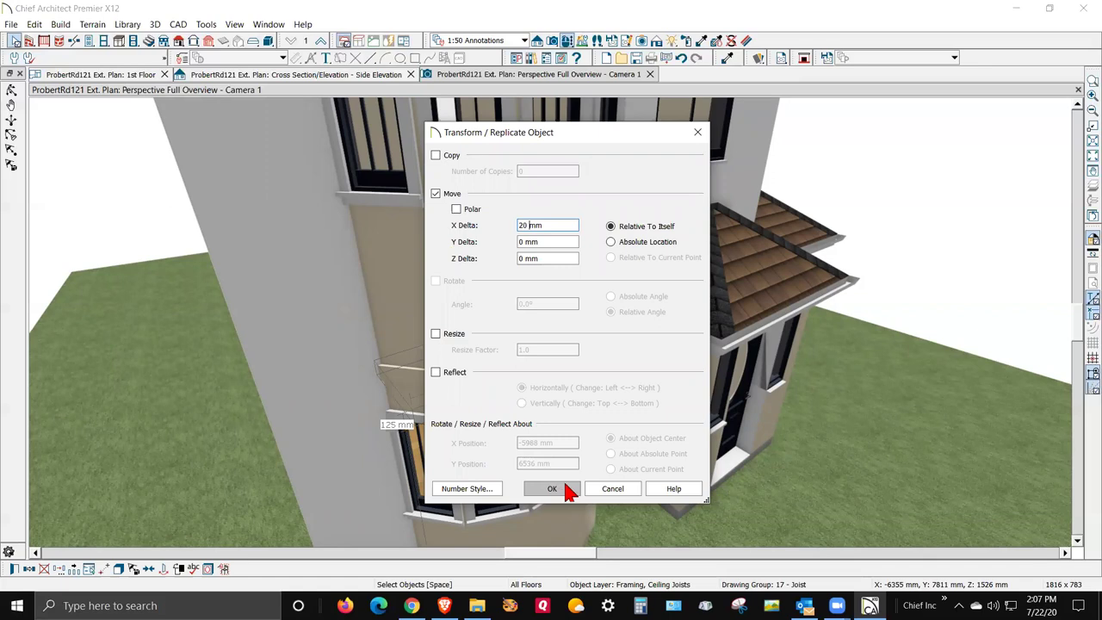
{"action": "left_click", "coordinate": [567, 488]}
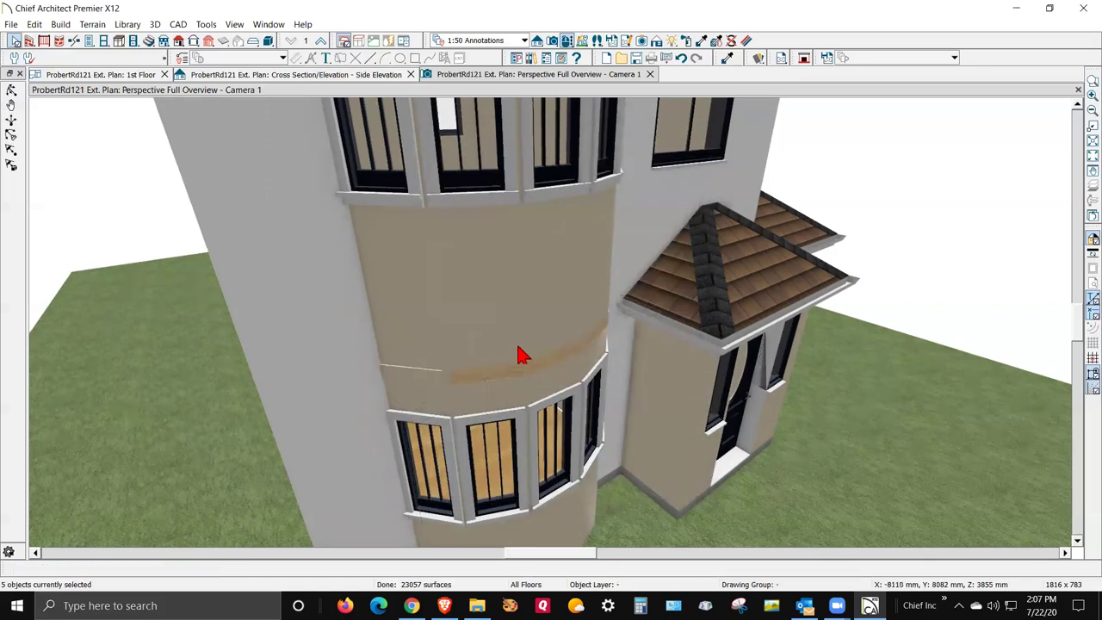
Step: Move the bow band's end ceiling joist, on the side away from the porch, 10 mm in X
{"action": "scroll", "coordinate": [520, 355], "scroll_direction": "up", "scroll_amount": 2}
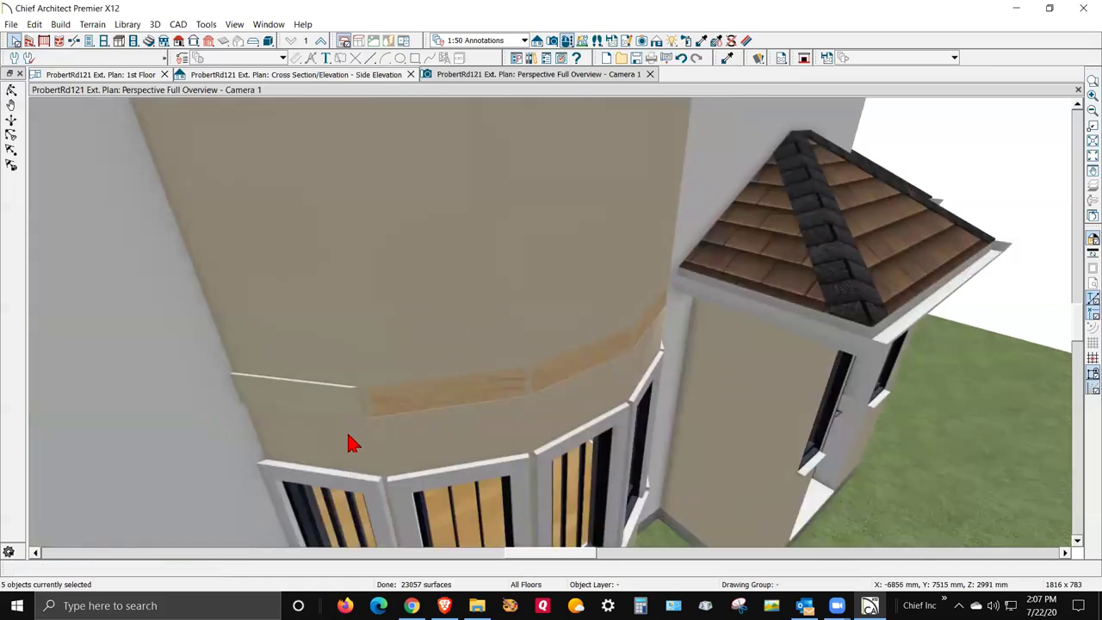
{"action": "left_click", "coordinate": [327, 405]}
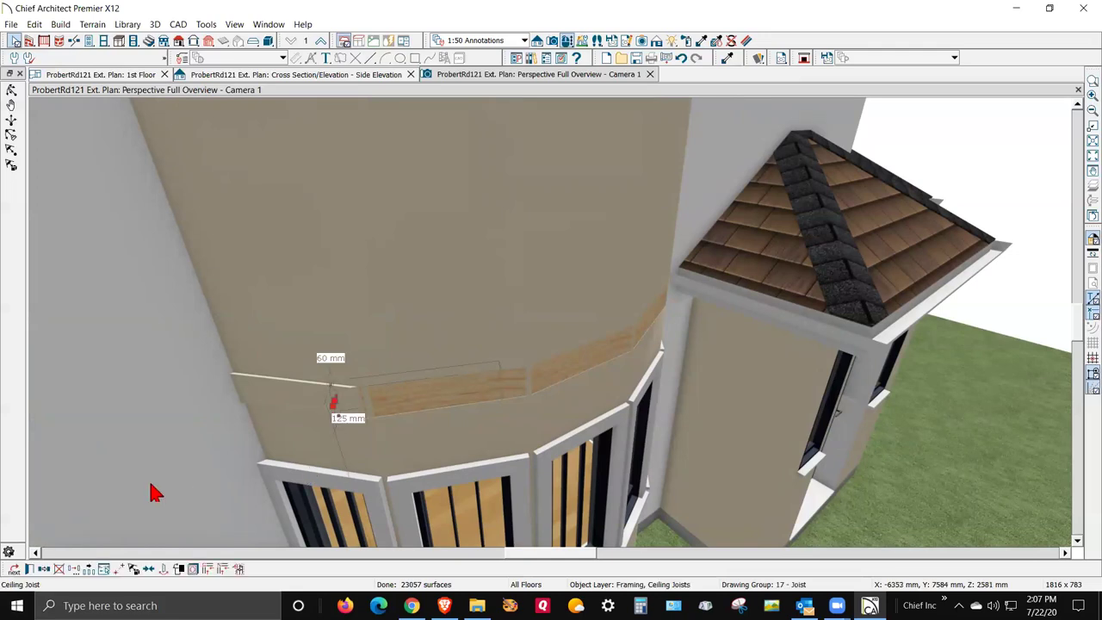
{"action": "left_click", "coordinate": [282, 395]}
{"action": "left_click", "coordinate": [283, 396]}
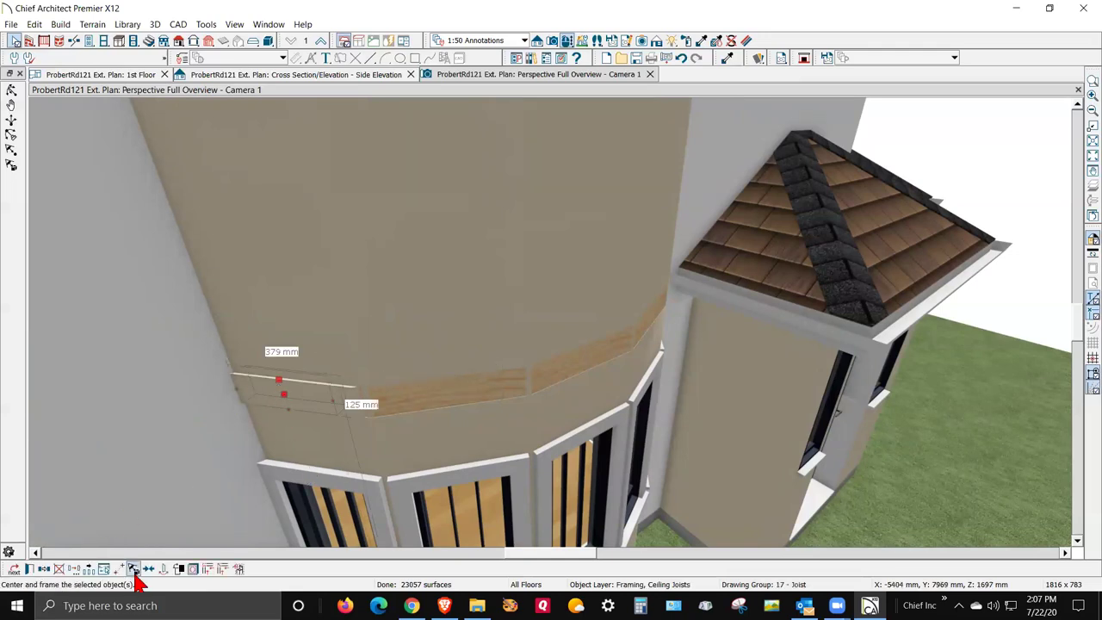
{"action": "left_click", "coordinate": [75, 569]}
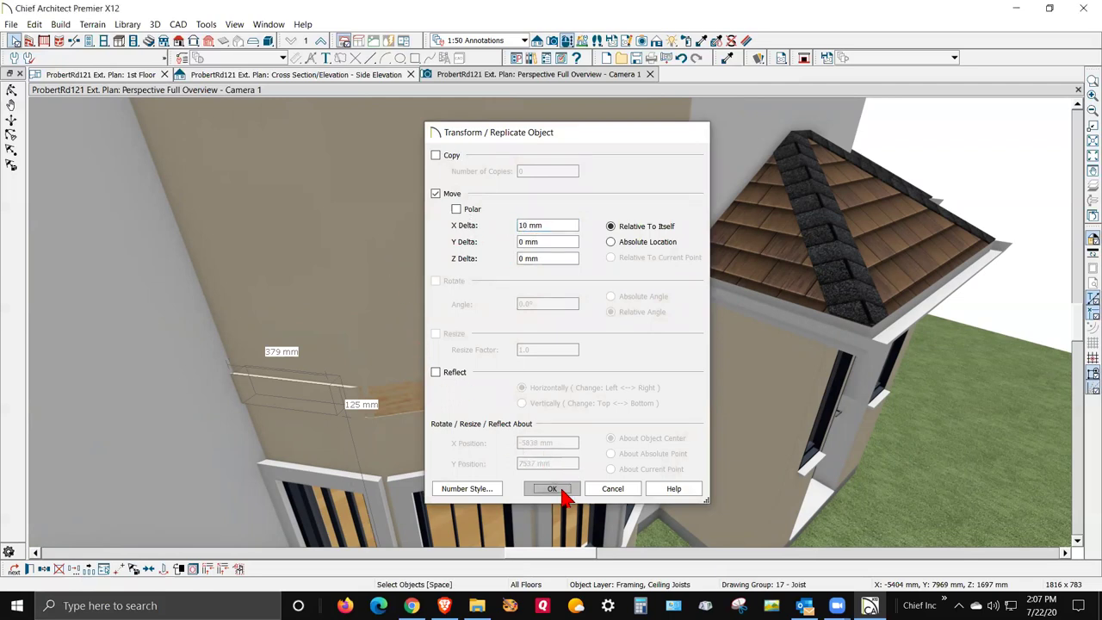
{"action": "left_click", "coordinate": [552, 488]}
{"action": "key", "text": "Escape"}
Step: Pick up the bow wall's Plasterboard material and apply it to the exposed Fir Framing joists along the band
{"action": "left_click", "coordinate": [728, 58]}
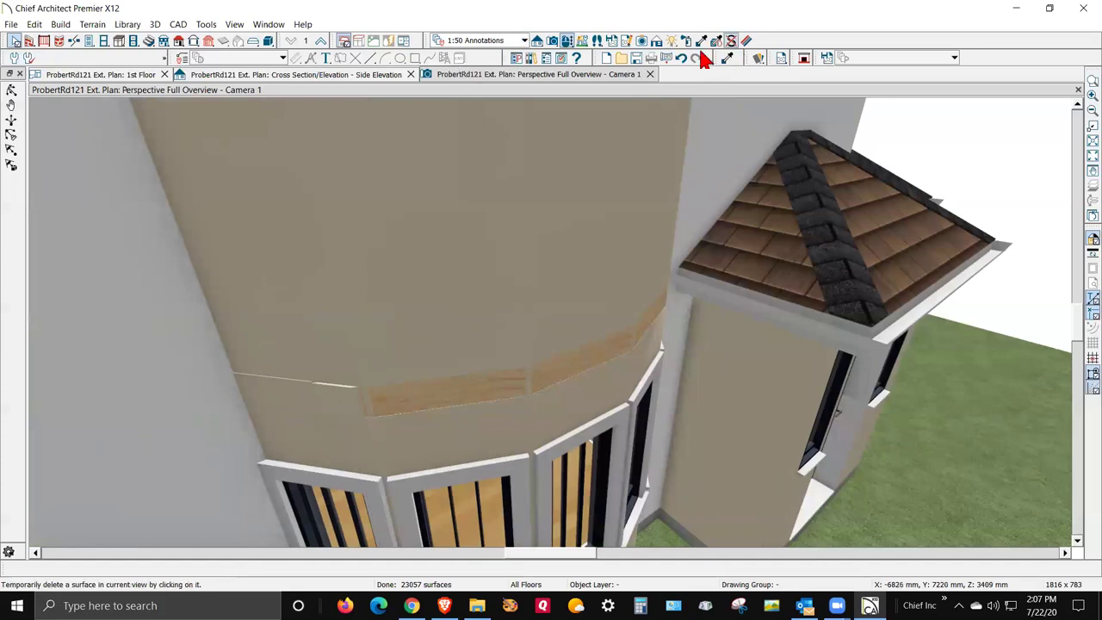
{"action": "left_click", "coordinate": [377, 297]}
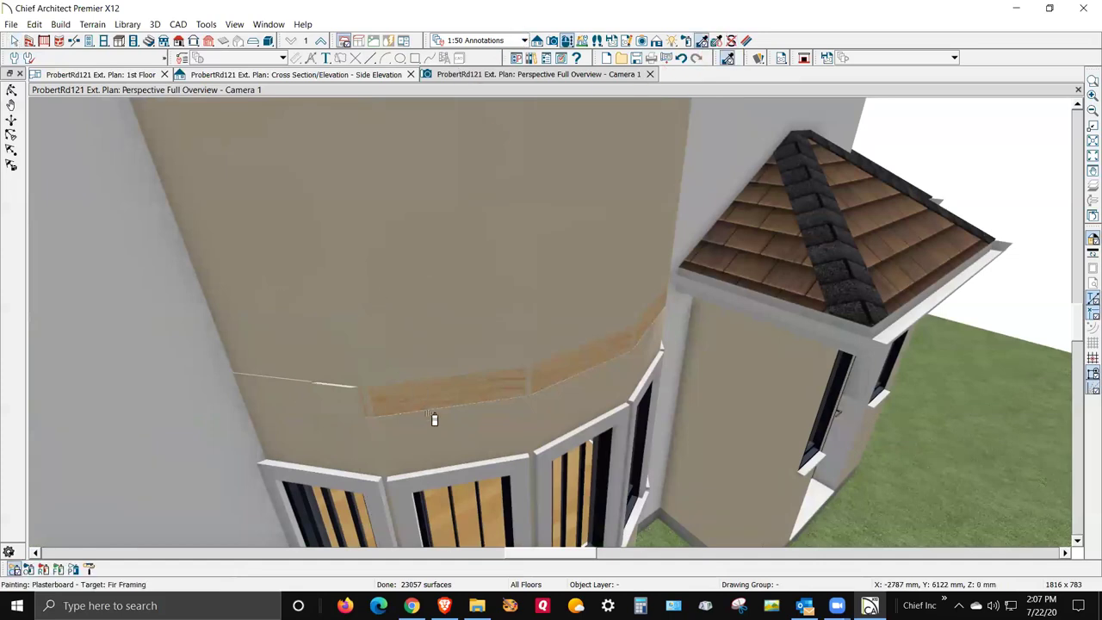
{"action": "left_click", "coordinate": [434, 406]}
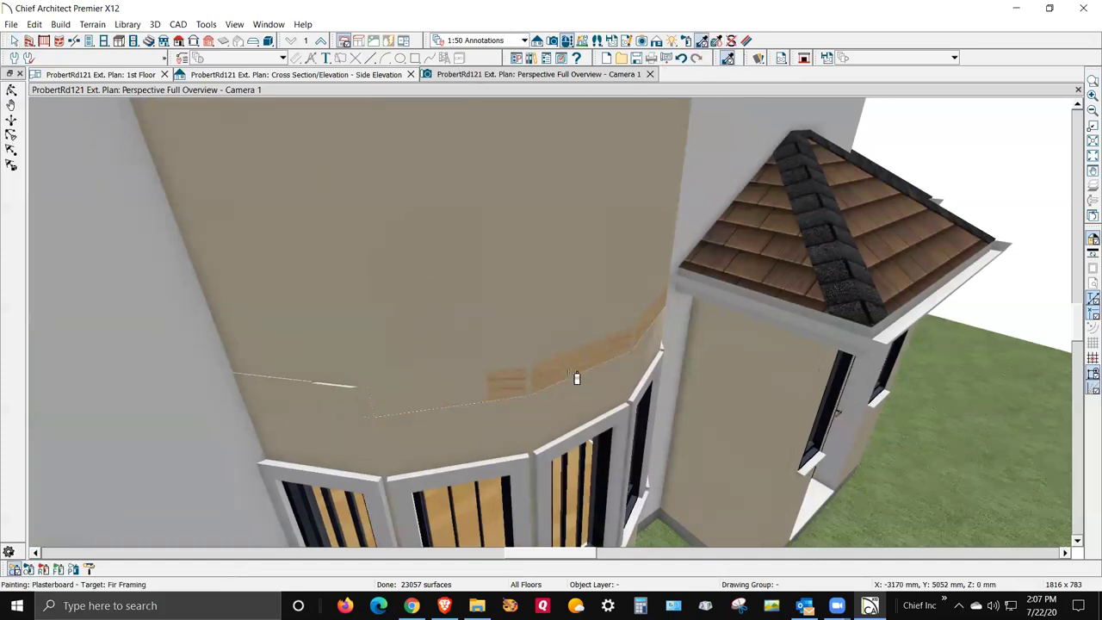
{"action": "left_click", "coordinate": [657, 329]}
{"action": "key", "text": "Escape"}
Step: Move the end ceiling joist away from the porch another 10 mm in X
{"action": "left_click", "coordinate": [333, 406]}
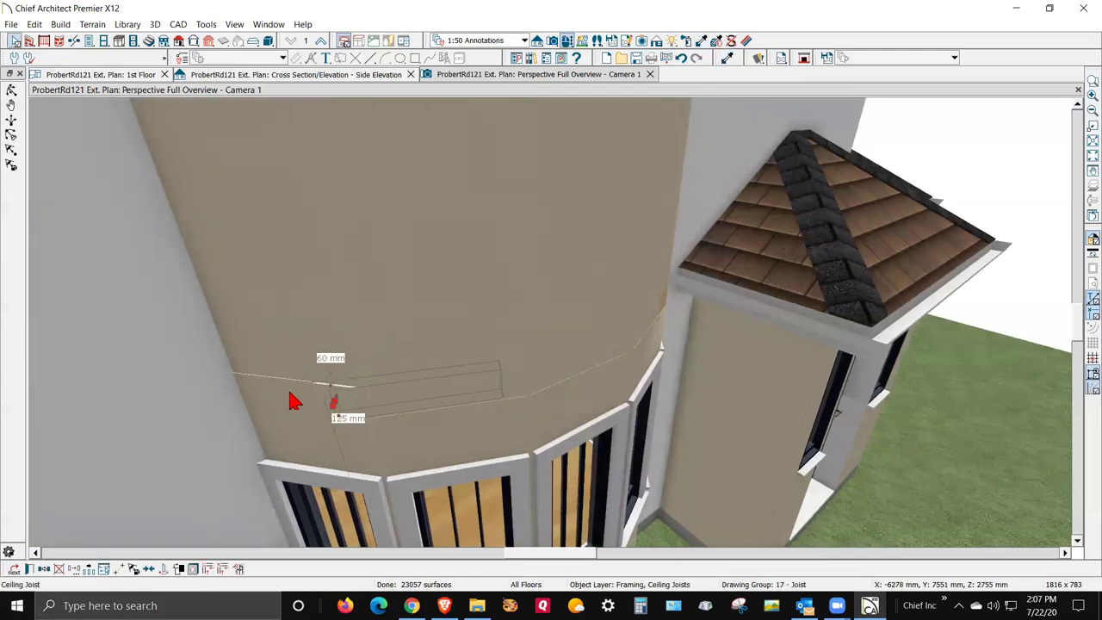
{"action": "left_click", "coordinate": [75, 569]}
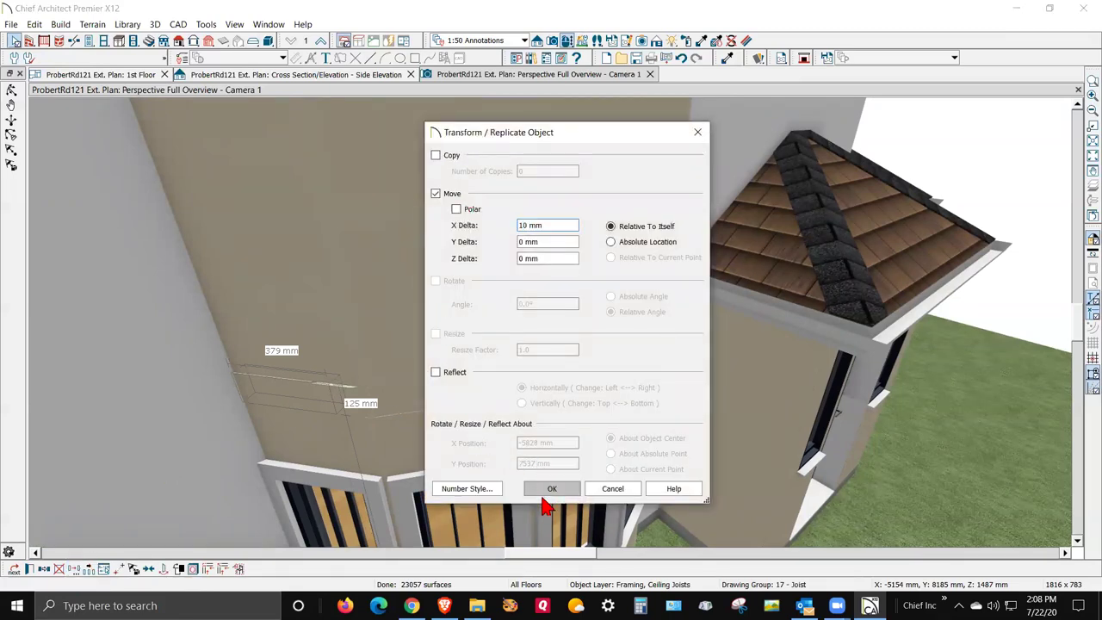
{"action": "left_click", "coordinate": [551, 489]}
{"action": "key", "text": "Escape"}
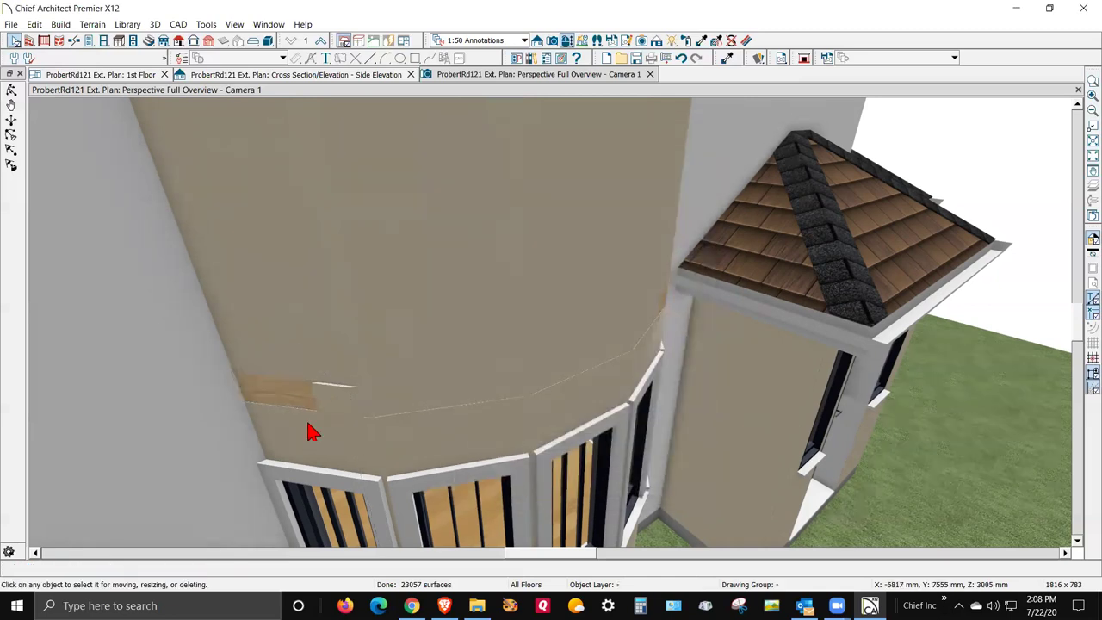
Step: Move the rim joist at the bow end away from the porch -5 mm in X
{"action": "left_click", "coordinate": [332, 405]}
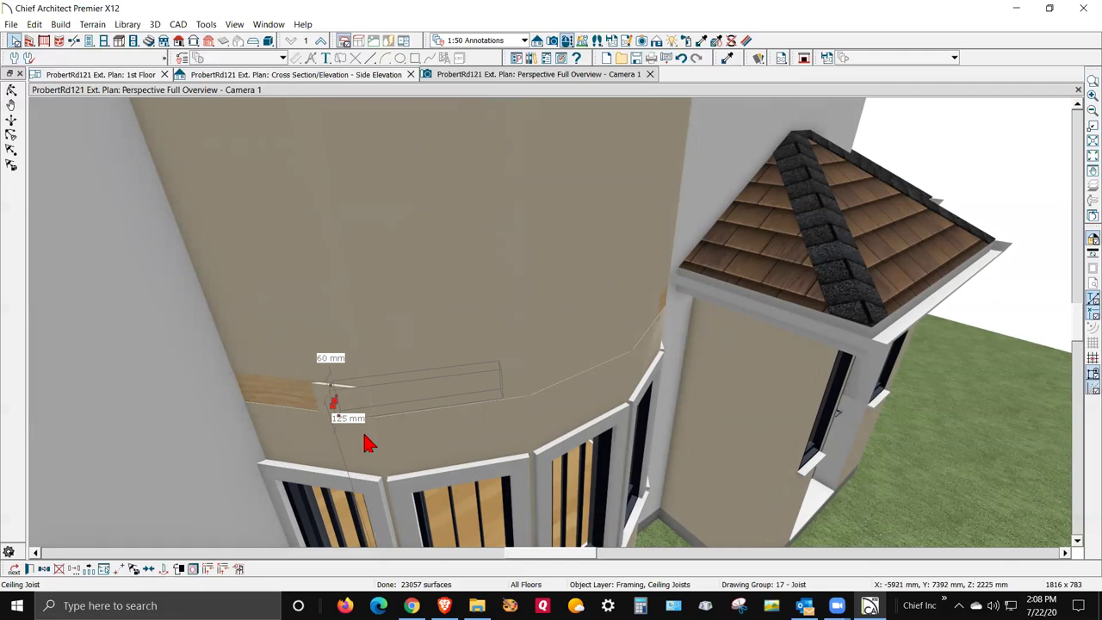
{"action": "key", "text": "Escape"}
{"action": "scroll", "coordinate": [387, 423], "scroll_direction": "up", "scroll_amount": 3}
{"action": "scroll", "coordinate": [387, 423], "scroll_direction": "down", "scroll_amount": 2}
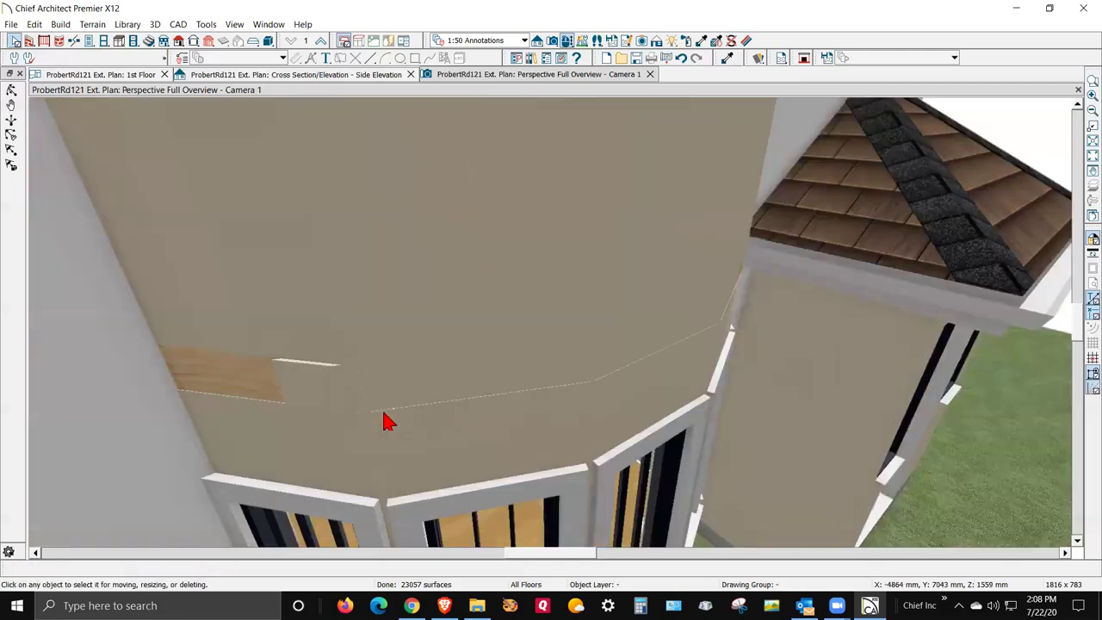
{"action": "left_click", "coordinate": [272, 385]}
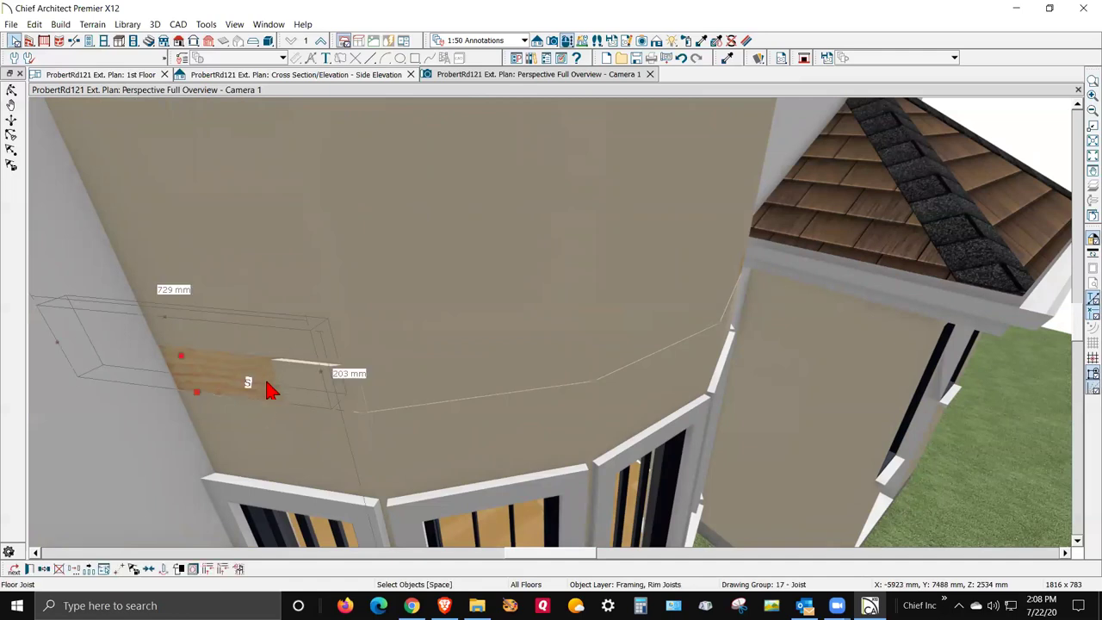
{"action": "left_click", "coordinate": [74, 568]}
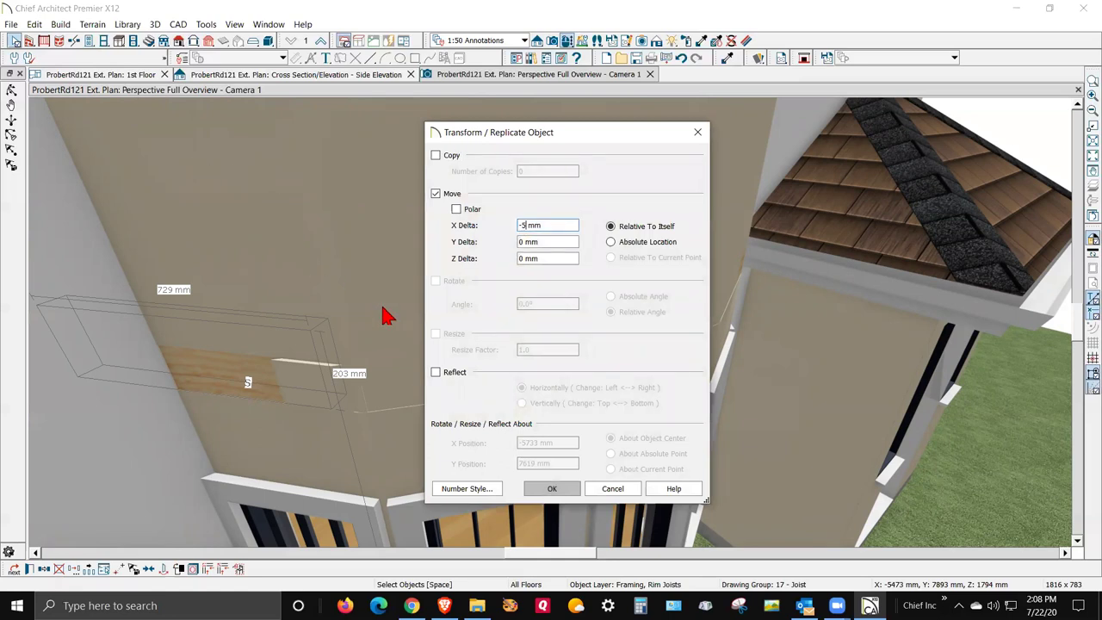
{"action": "left_click", "coordinate": [556, 492]}
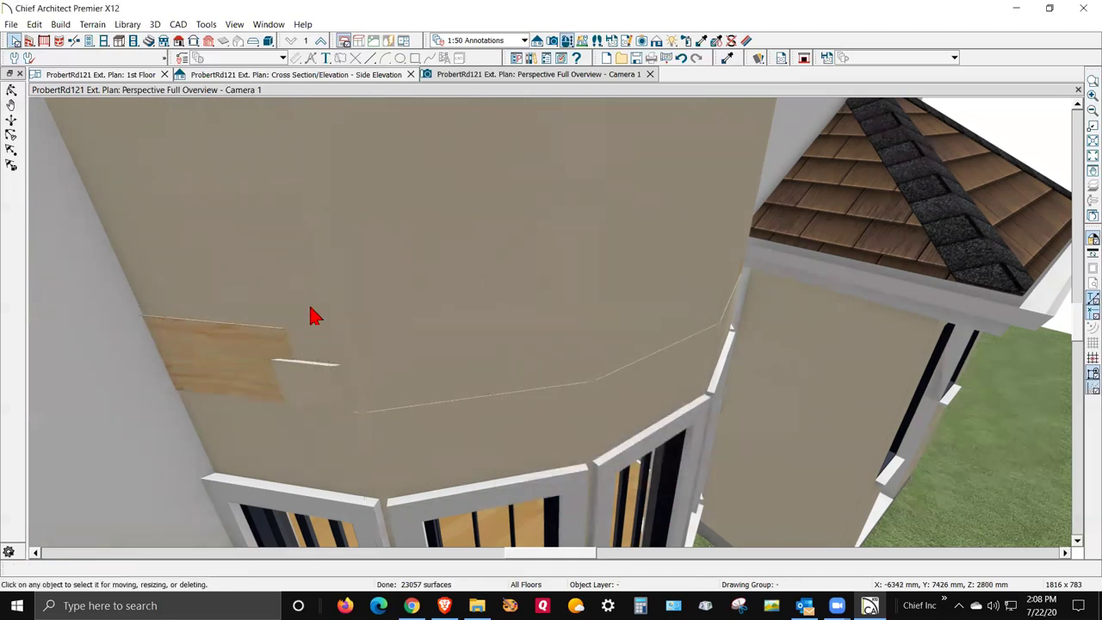
Step: Apply the wall's Plasterboard material to the exposed rim joist at the bow end away from the porch
{"action": "left_click", "coordinate": [702, 41]}
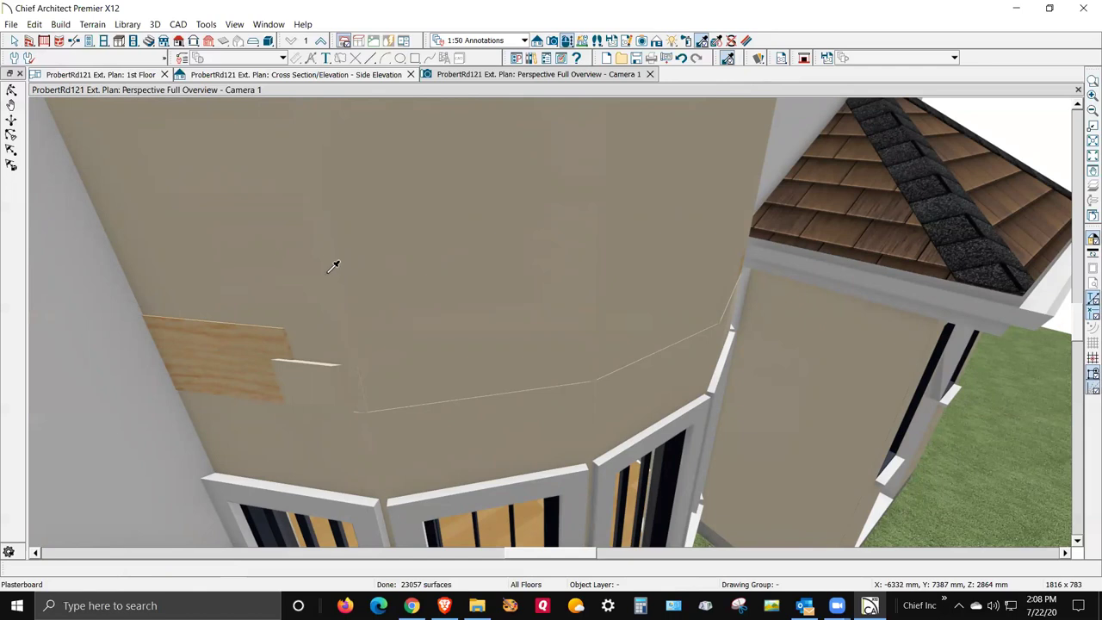
{"action": "left_click", "coordinate": [241, 421]}
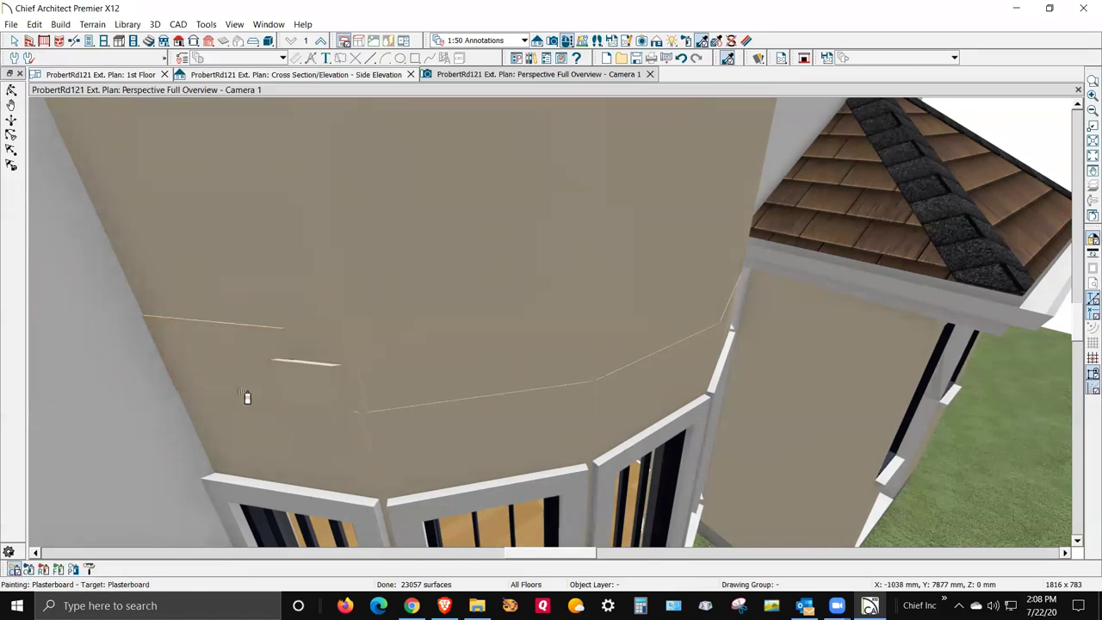
{"action": "key", "text": "Escape"}
Step: In the 1st Floor plan, pull back the upper end of the bow's second ceiling joist to align with the adjoining rim joist end
{"action": "left_click", "coordinate": [315, 395]}
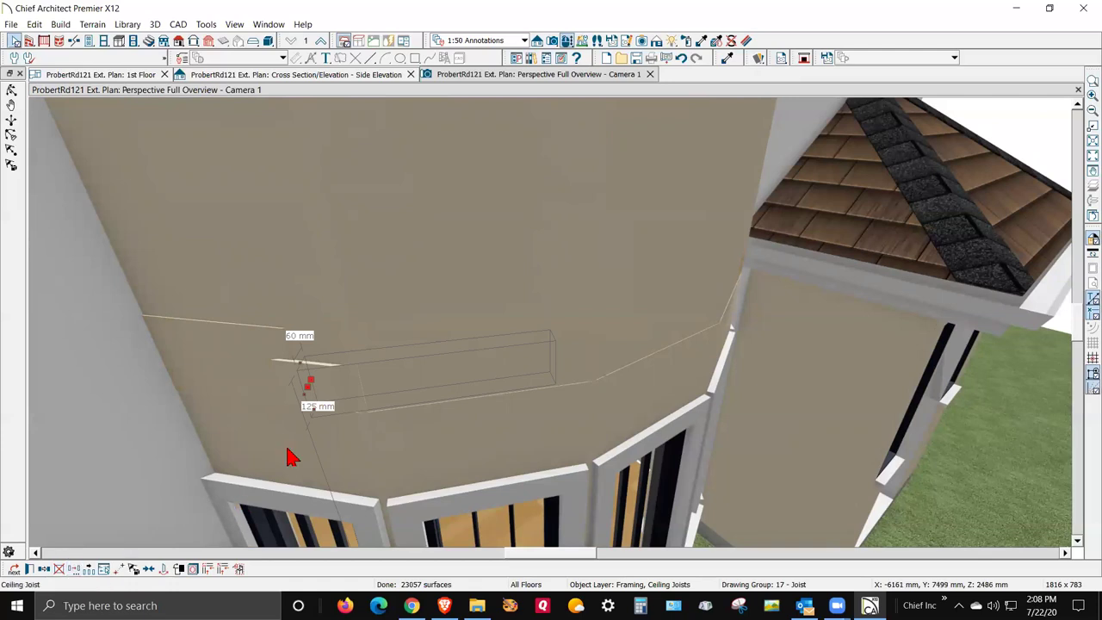
{"action": "key", "text": "Escape"}
{"action": "scroll", "coordinate": [348, 384], "scroll_direction": "up", "scroll_amount": 2}
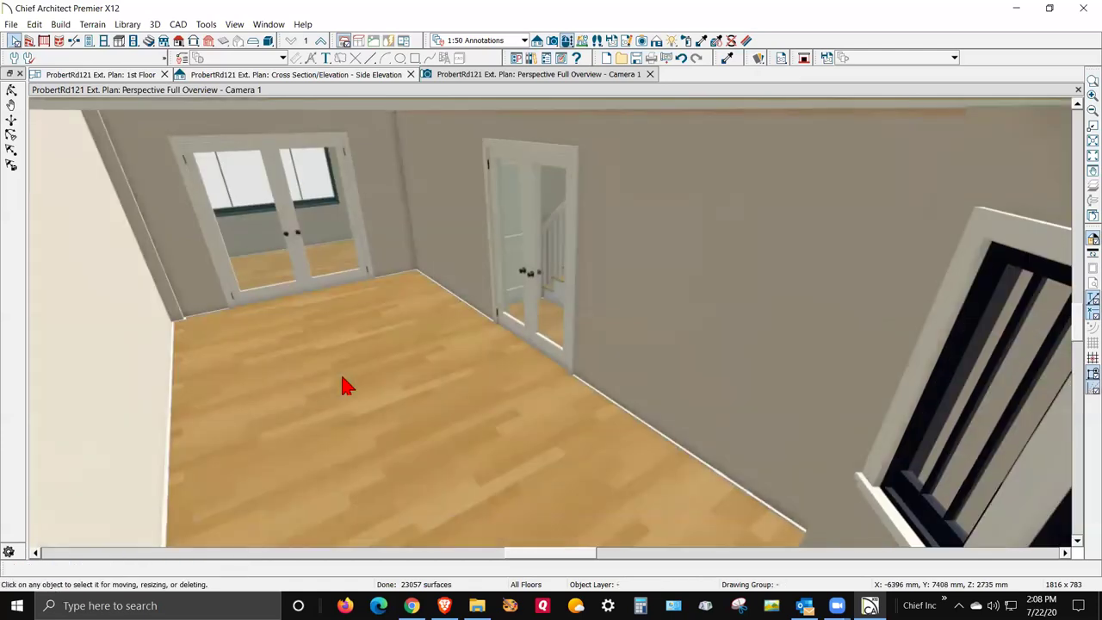
{"action": "key", "text": "ctrl+Tab"}
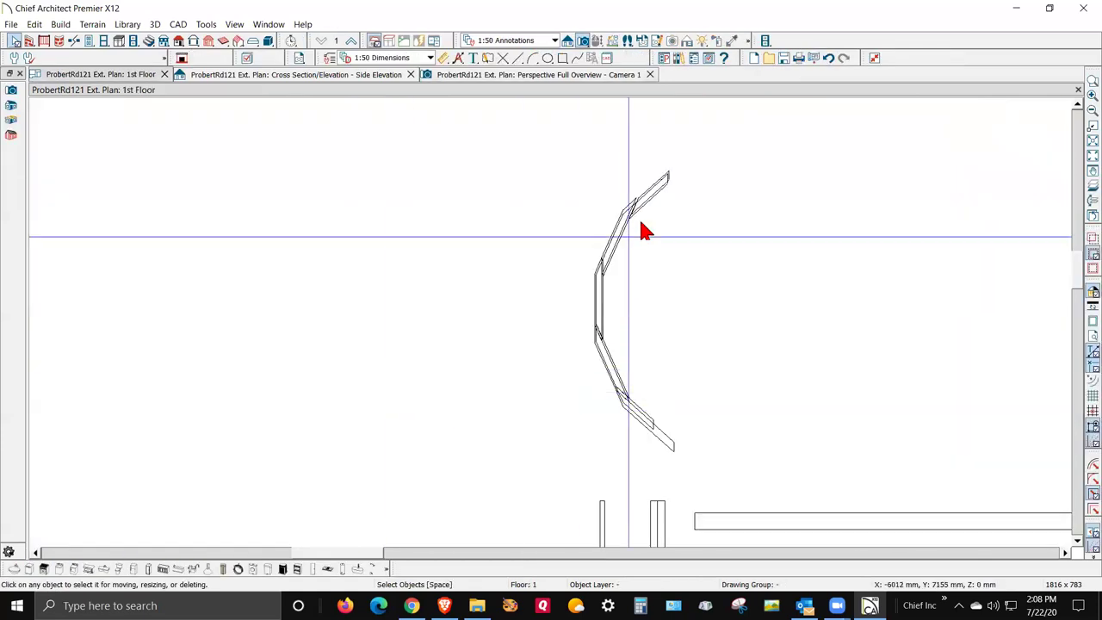
{"action": "scroll", "coordinate": [642, 229], "scroll_direction": "up", "scroll_amount": 3}
{"action": "scroll", "coordinate": [633, 222], "scroll_direction": "up", "scroll_amount": 4}
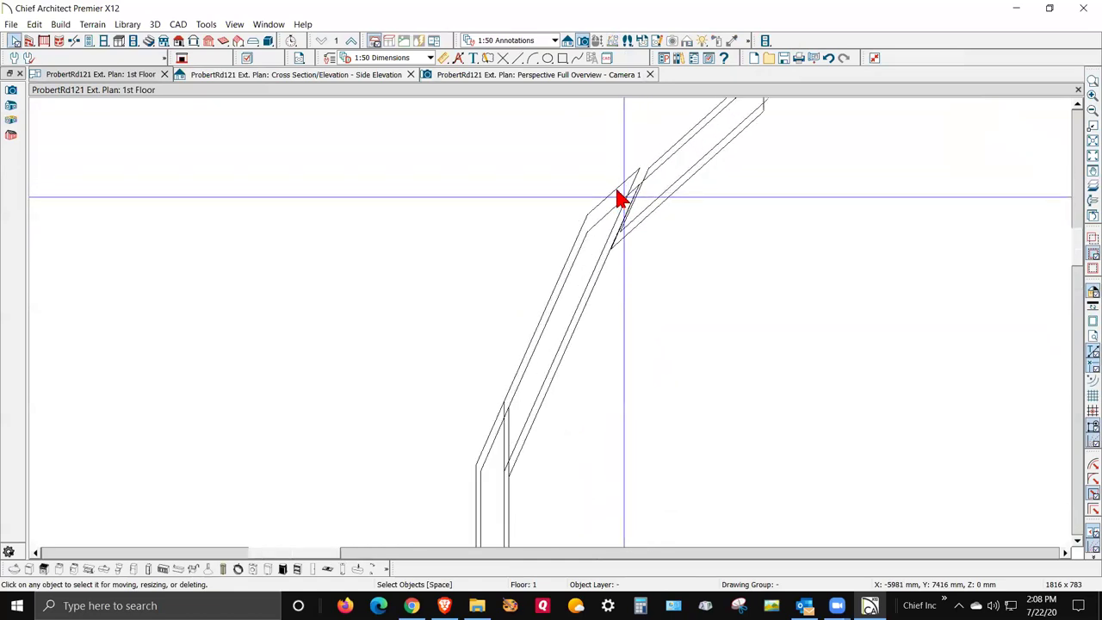
{"action": "left_click", "coordinate": [618, 207]}
{"action": "left_click_drag", "start_coordinate": [620, 193], "coordinate": [617, 201]}
{"action": "scroll", "coordinate": [613, 259], "scroll_direction": "down", "scroll_amount": 5}
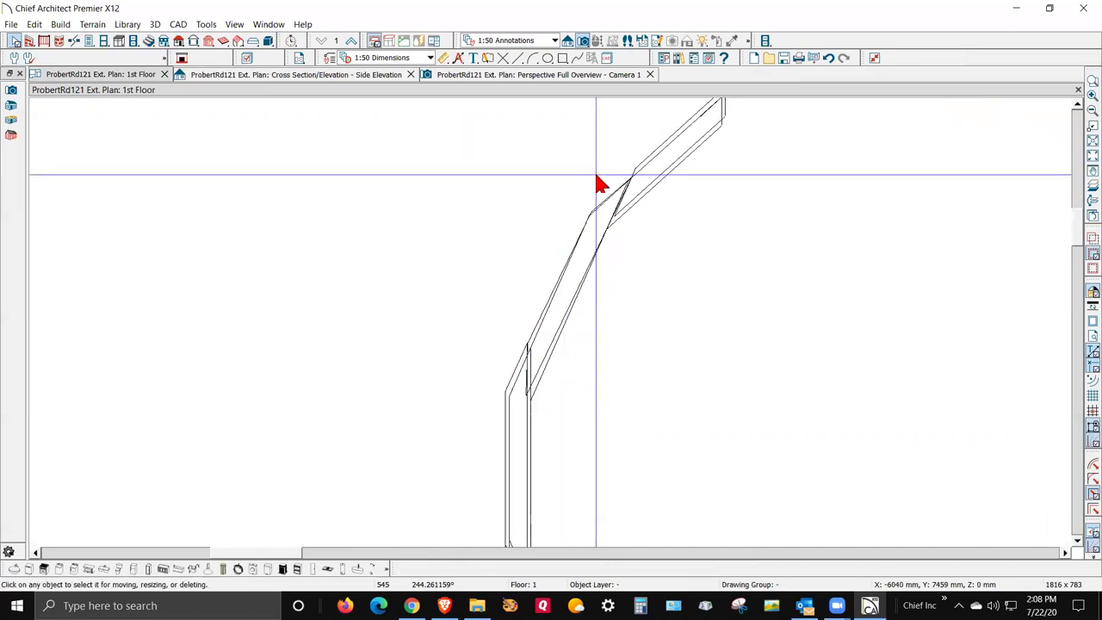
{"action": "scroll", "coordinate": [617, 418], "scroll_direction": "up", "scroll_amount": 1}
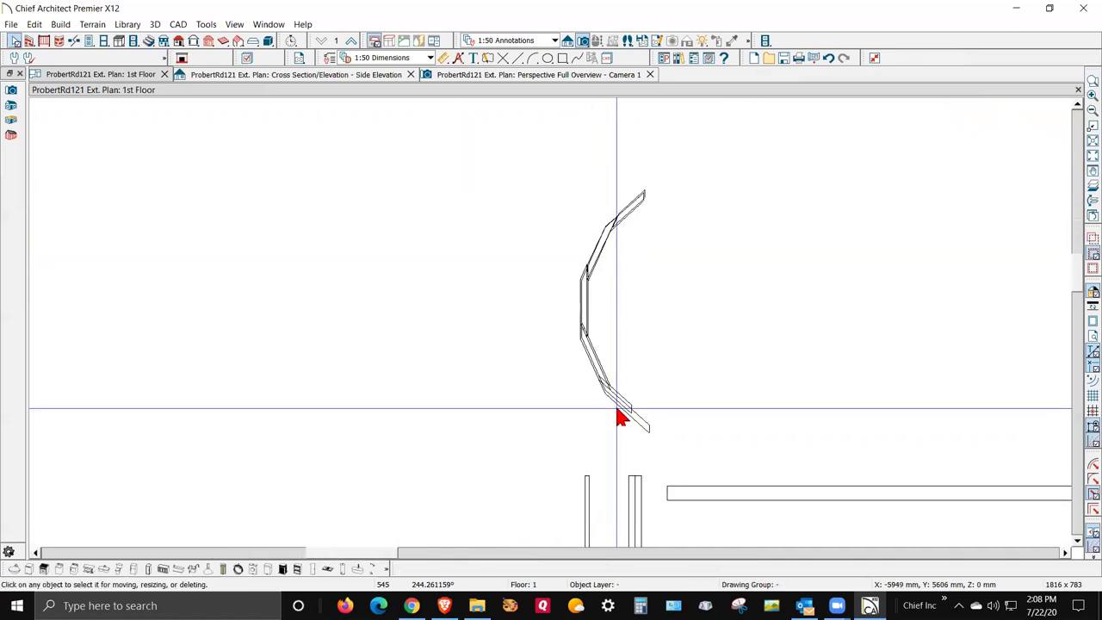
Step: In the Perspective Full Overview, apply the wall's Plasterboard material to the exposed fir joist at the bow end beside the porch
{"action": "key", "text": "ctrl+Tab"}
{"action": "key", "text": "ctrl+Tab"}
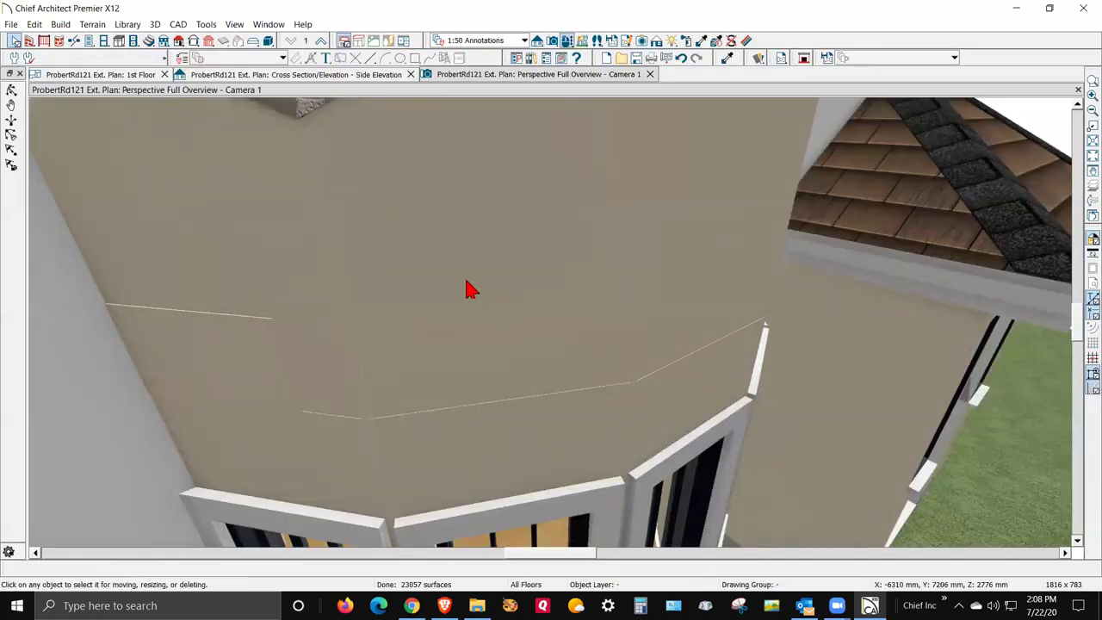
{"action": "scroll", "coordinate": [160, 273], "scroll_direction": "down", "scroll_amount": 5}
{"action": "middle_click_drag", "start_coordinate": [161, 273], "coordinate": [316, 307]}
{"action": "scroll", "coordinate": [433, 276], "scroll_direction": "up", "scroll_amount": 4}
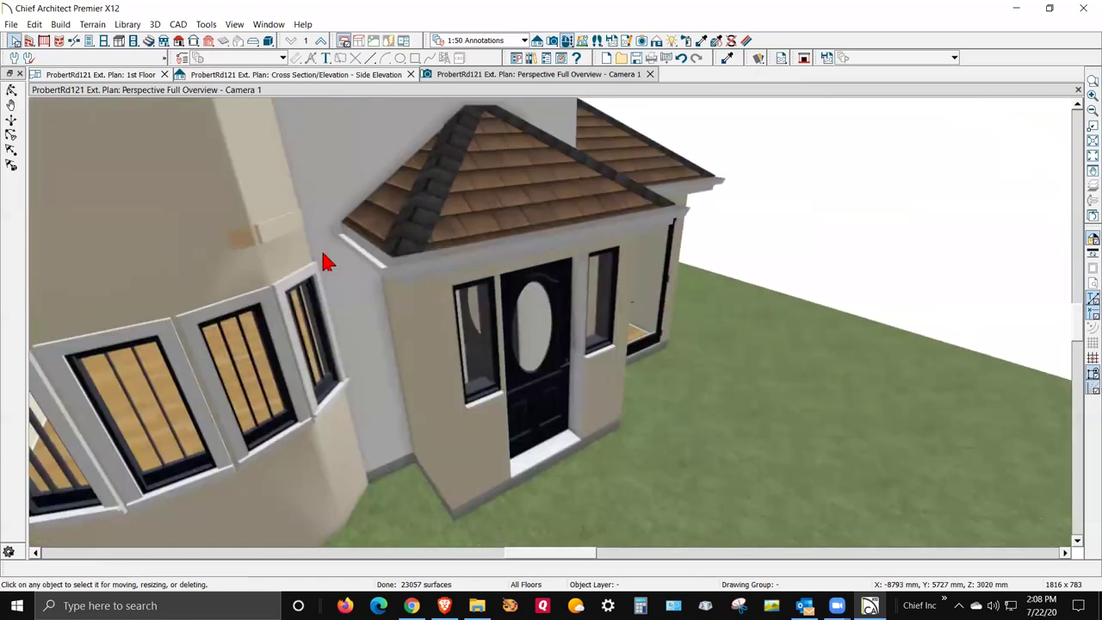
{"action": "scroll", "coordinate": [279, 239], "scroll_direction": "up", "scroll_amount": 4}
{"action": "scroll", "coordinate": [279, 247], "scroll_direction": "down", "scroll_amount": 2}
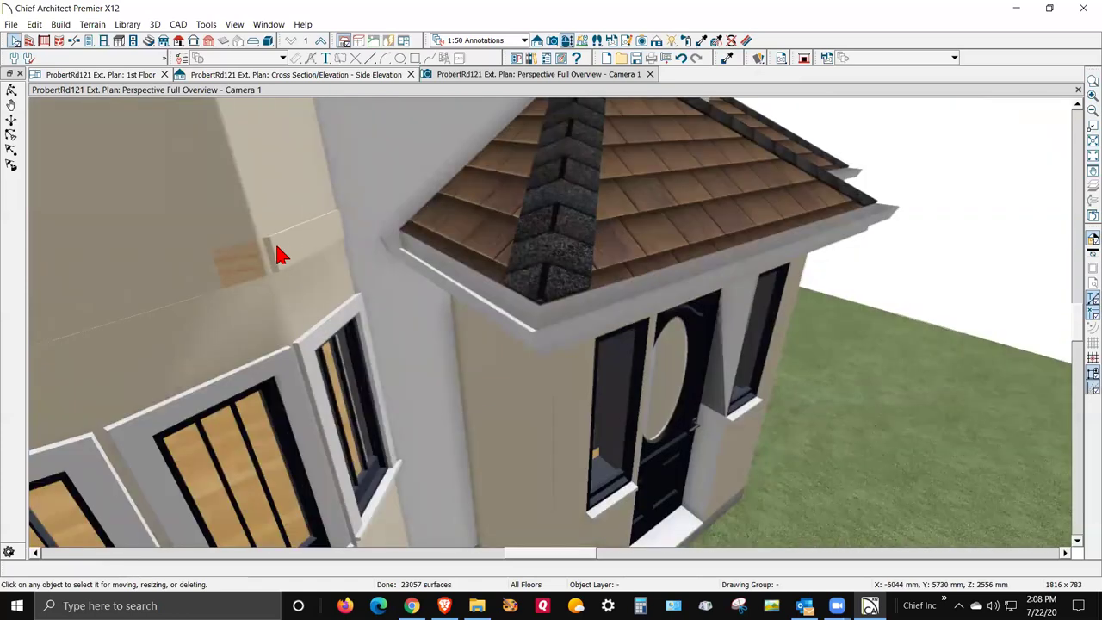
{"action": "left_click", "coordinate": [702, 41]}
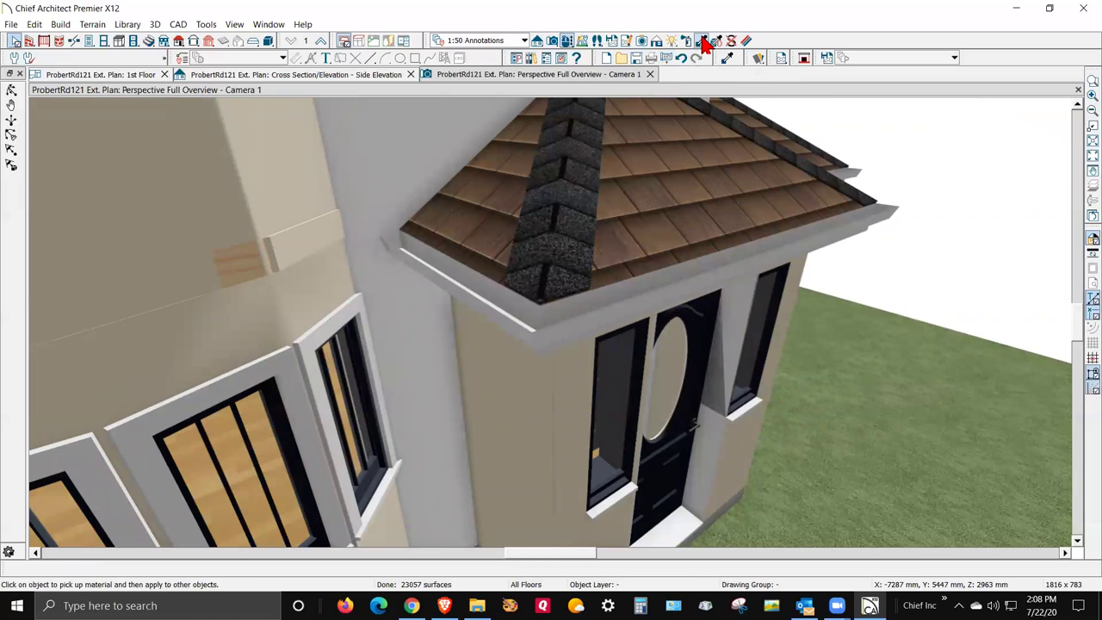
{"action": "left_click", "coordinate": [196, 198]}
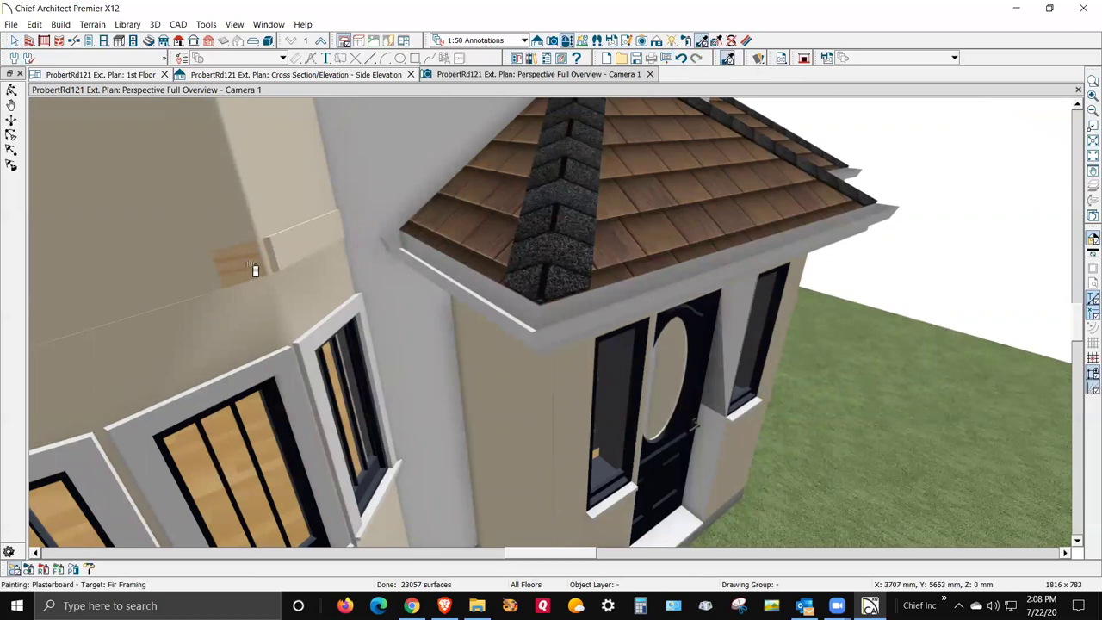
{"action": "key", "text": "Escape"}
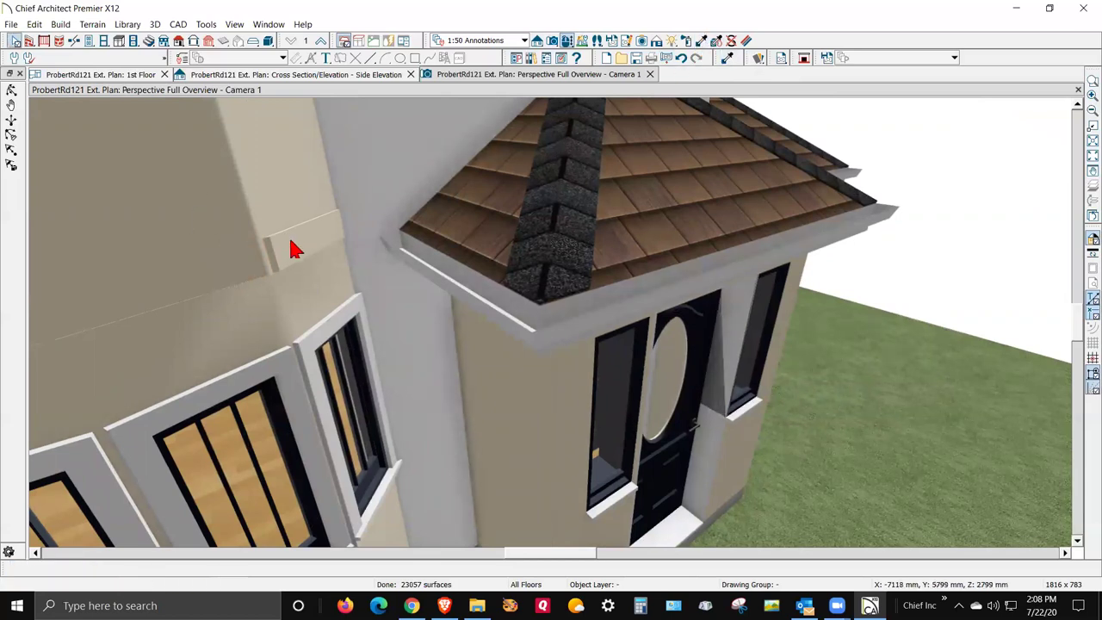
Step: Move the protruding ceiling joist above the bay window by an X delta of 30 mm relative to itself
{"action": "left_click", "coordinate": [293, 248]}
{"action": "left_click", "coordinate": [73, 569]}
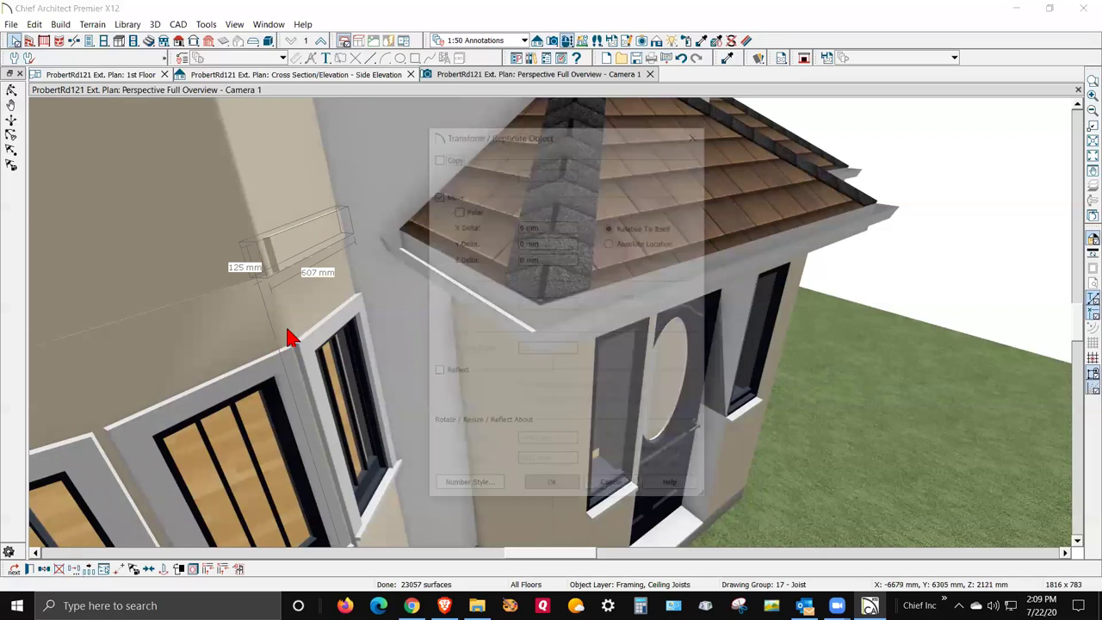
{"action": "double_click", "coordinate": [524, 225]}
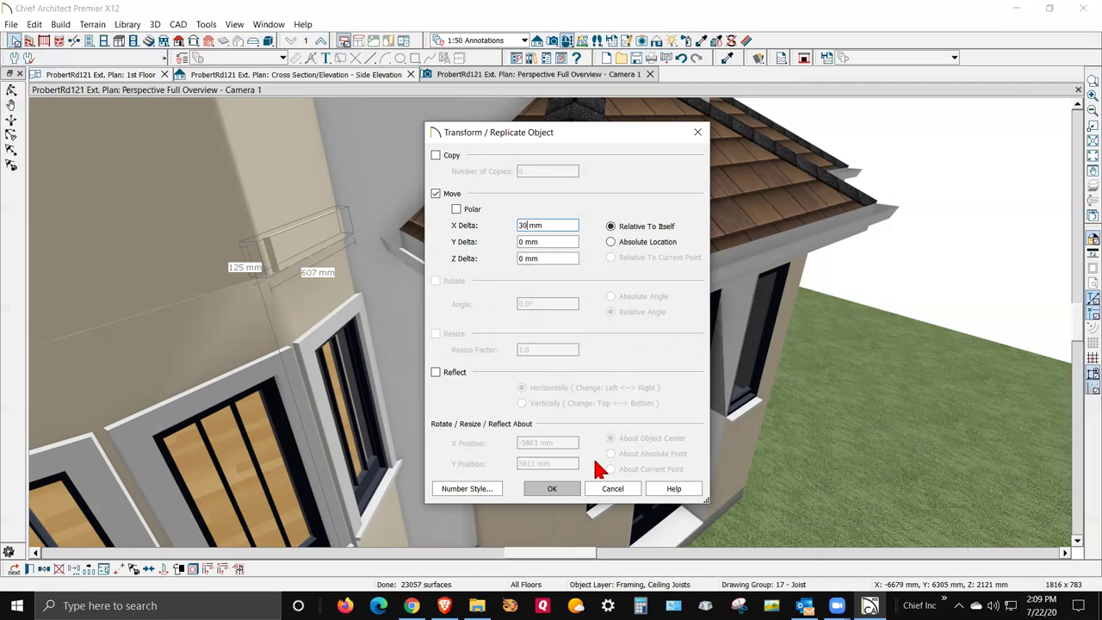
{"action": "left_click", "coordinate": [552, 489]}
{"action": "key", "text": "Escape"}
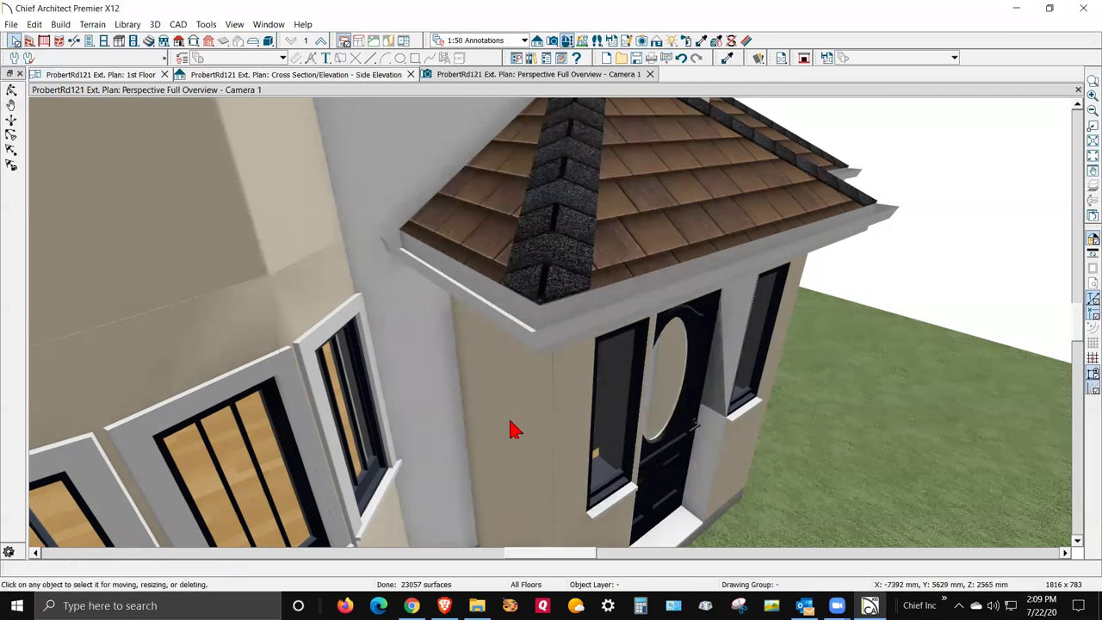
Step: Turn off display of the Framing, Ceiling Joists layer in the Camera View Layer Set
{"action": "scroll", "coordinate": [853, 231], "scroll_direction": "down", "scroll_amount": 3}
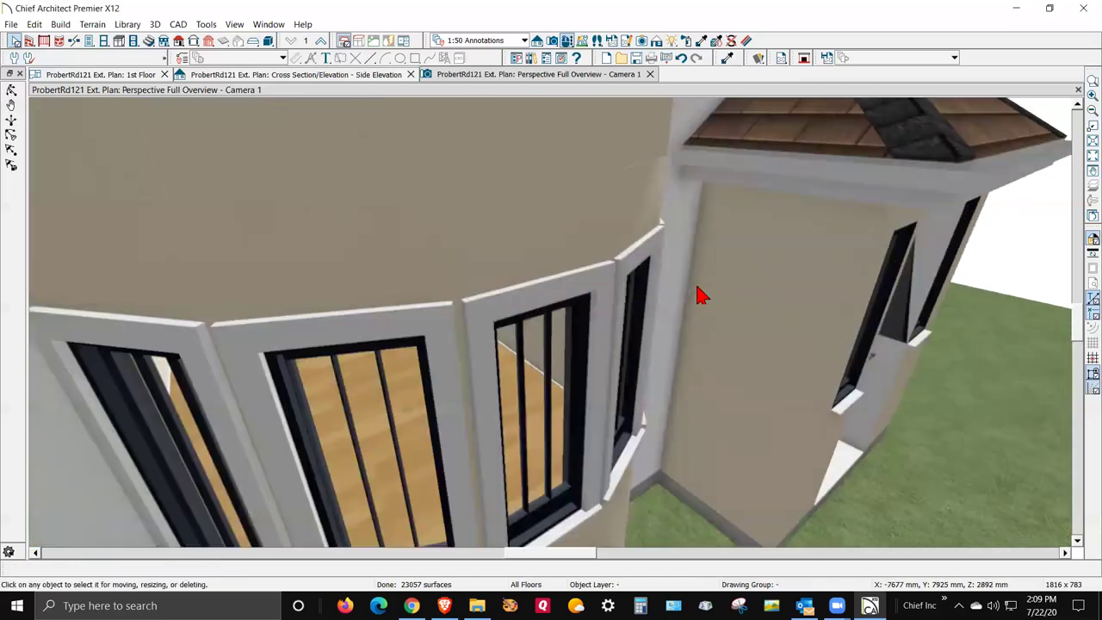
{"action": "scroll", "coordinate": [701, 295], "scroll_direction": "up", "scroll_amount": 3}
{"action": "scroll", "coordinate": [396, 289], "scroll_direction": "down", "scroll_amount": 3}
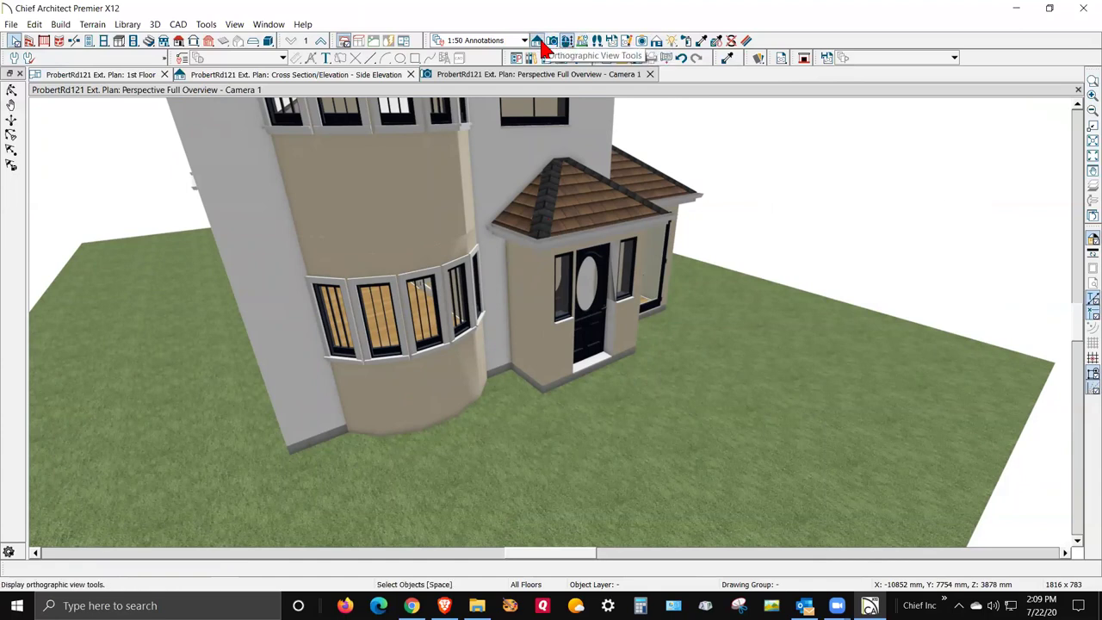
{"action": "middle_click_drag", "start_coordinate": [571, 165], "coordinate": [630, 123]}
{"action": "scroll", "coordinate": [629, 123], "scroll_direction": "up", "scroll_amount": 3}
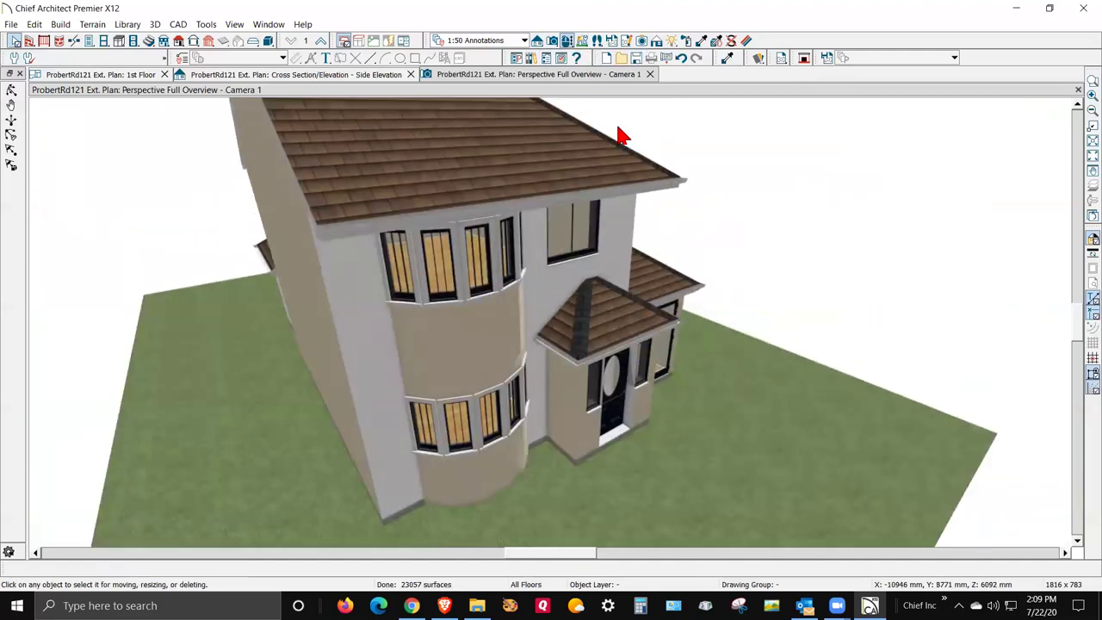
{"action": "scroll", "coordinate": [621, 138], "scroll_direction": "down", "scroll_amount": 2}
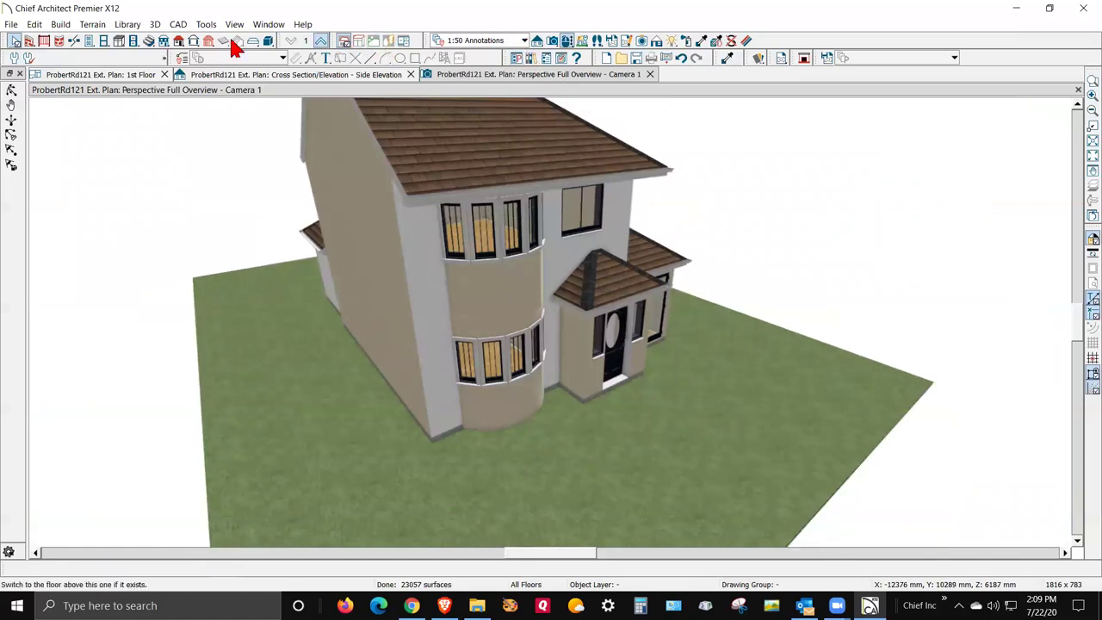
{"action": "left_click", "coordinate": [207, 25]}
{"action": "mouse_move", "coordinate": [244, 57]}
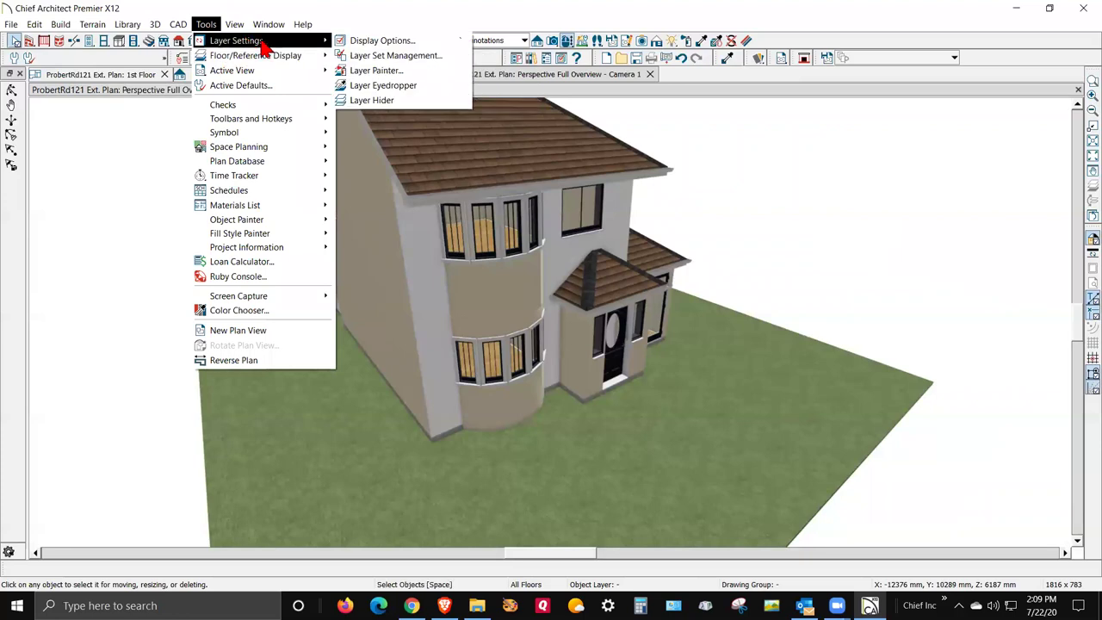
{"action": "left_click", "coordinate": [379, 40]}
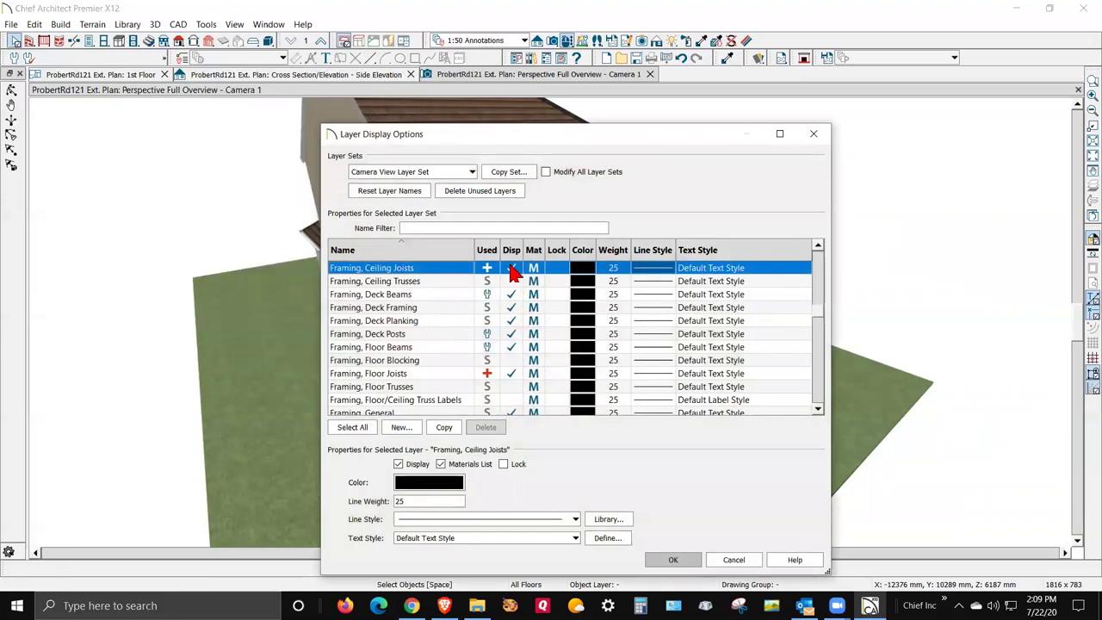
{"action": "left_click", "coordinate": [674, 560]}
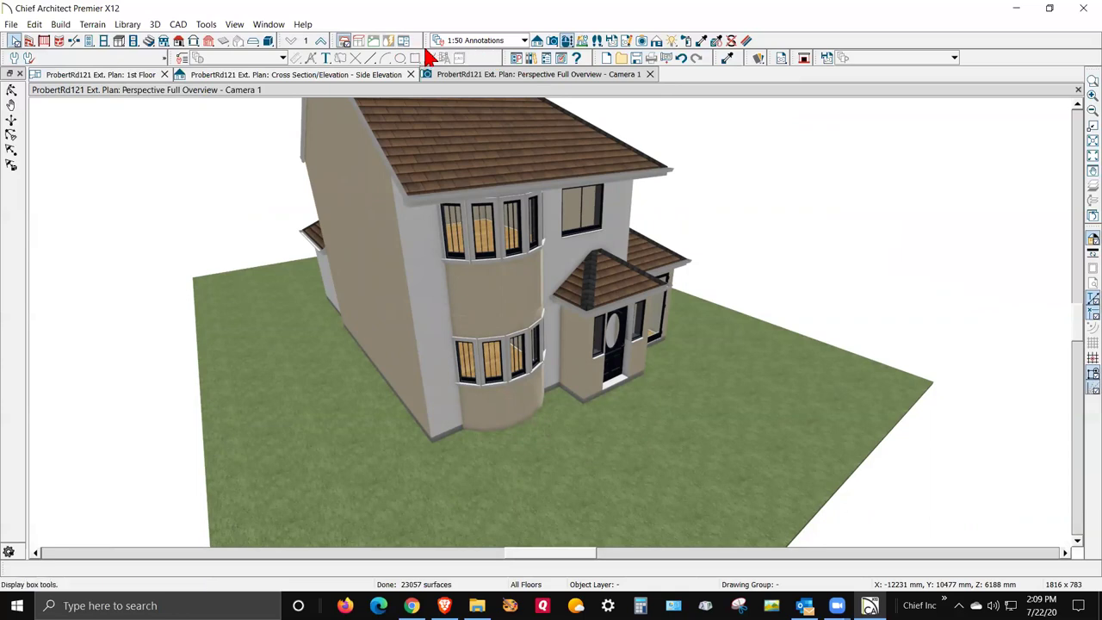
Step: Turn off display of the Framing, Rim Joists, Headers and Header Labels layers in the Camera View Layer Set
{"action": "left_click", "coordinate": [205, 26]}
{"action": "mouse_move", "coordinate": [215, 47]}
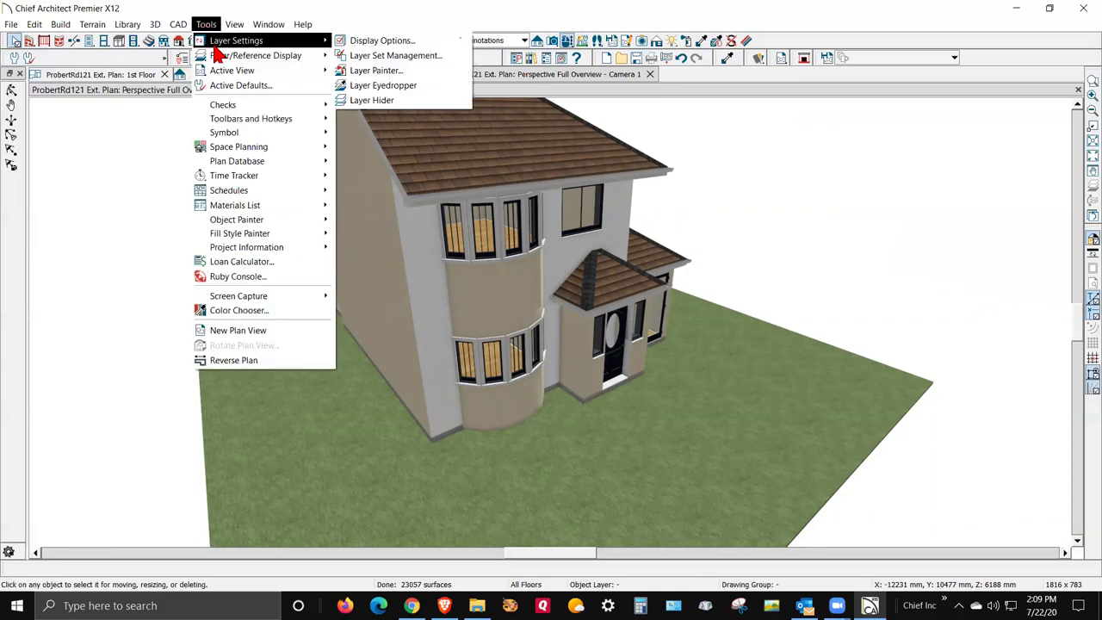
{"action": "left_click", "coordinate": [384, 41]}
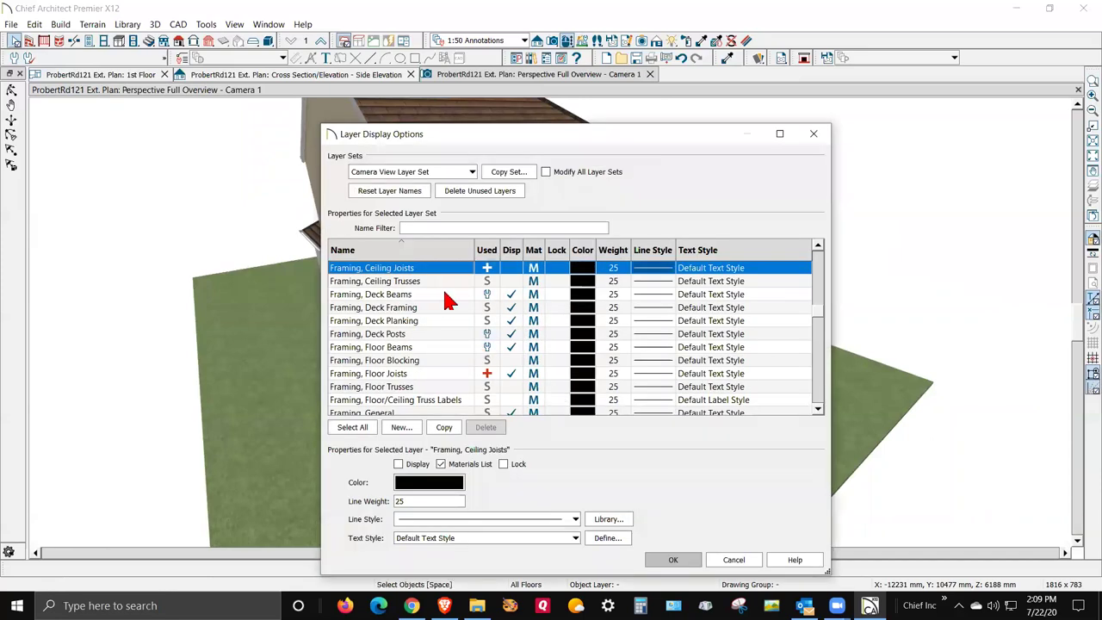
{"action": "scroll", "coordinate": [474, 307], "scroll_direction": "up", "scroll_amount": 1}
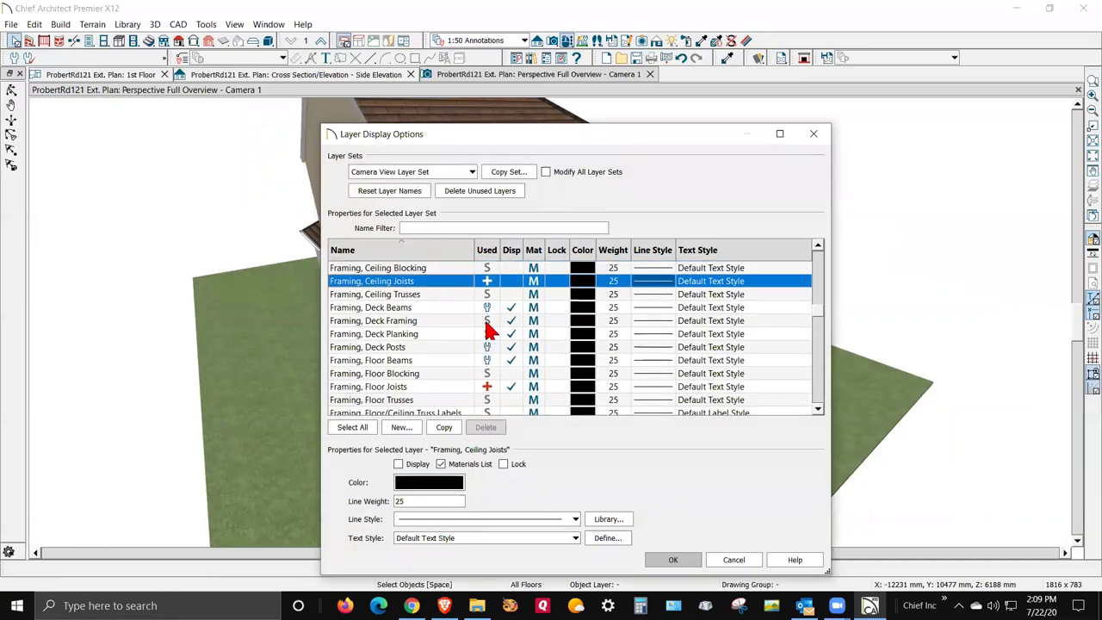
{"action": "scroll", "coordinate": [500, 353], "scroll_direction": "down", "scroll_amount": 1}
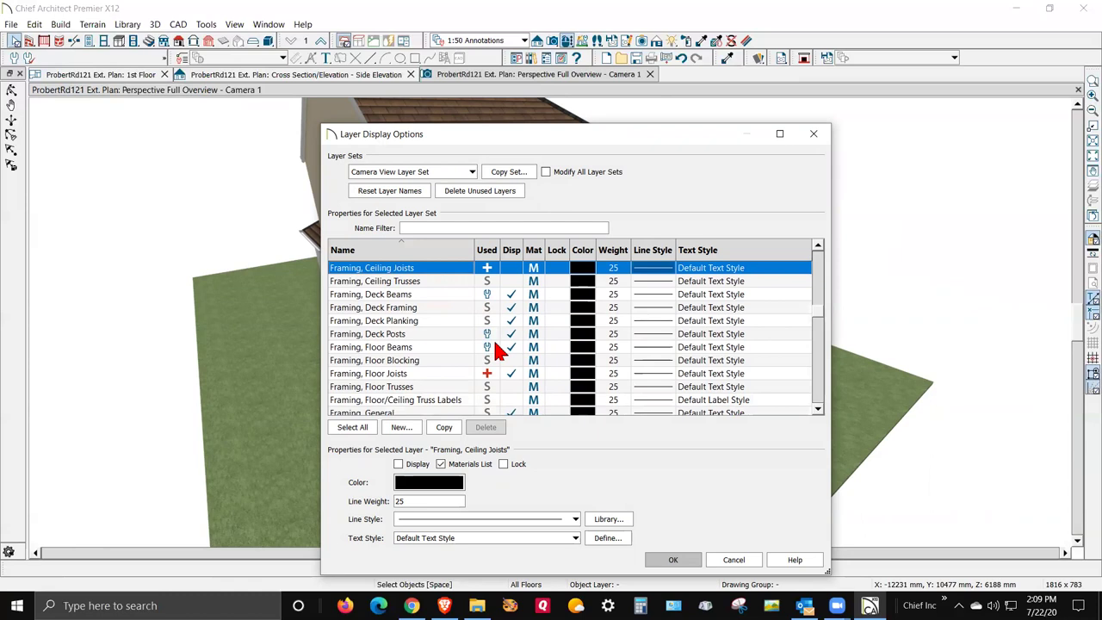
{"action": "scroll", "coordinate": [500, 354], "scroll_direction": "down", "scroll_amount": 1}
{"action": "scroll", "coordinate": [497, 377], "scroll_direction": "down", "scroll_amount": 6}
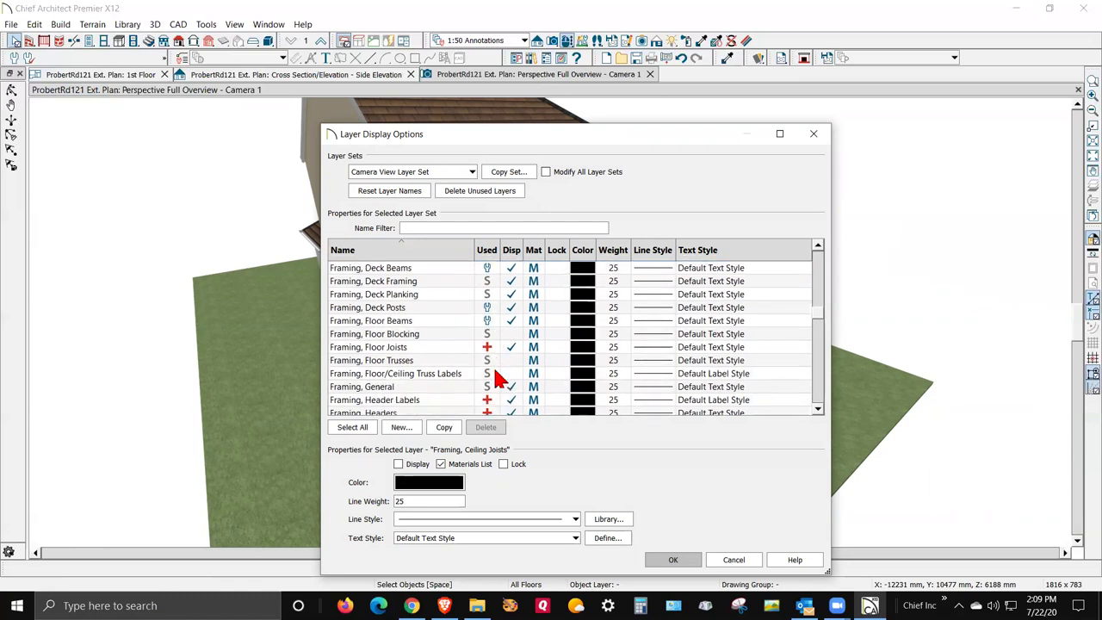
{"action": "scroll", "coordinate": [497, 385], "scroll_direction": "down", "scroll_amount": 1}
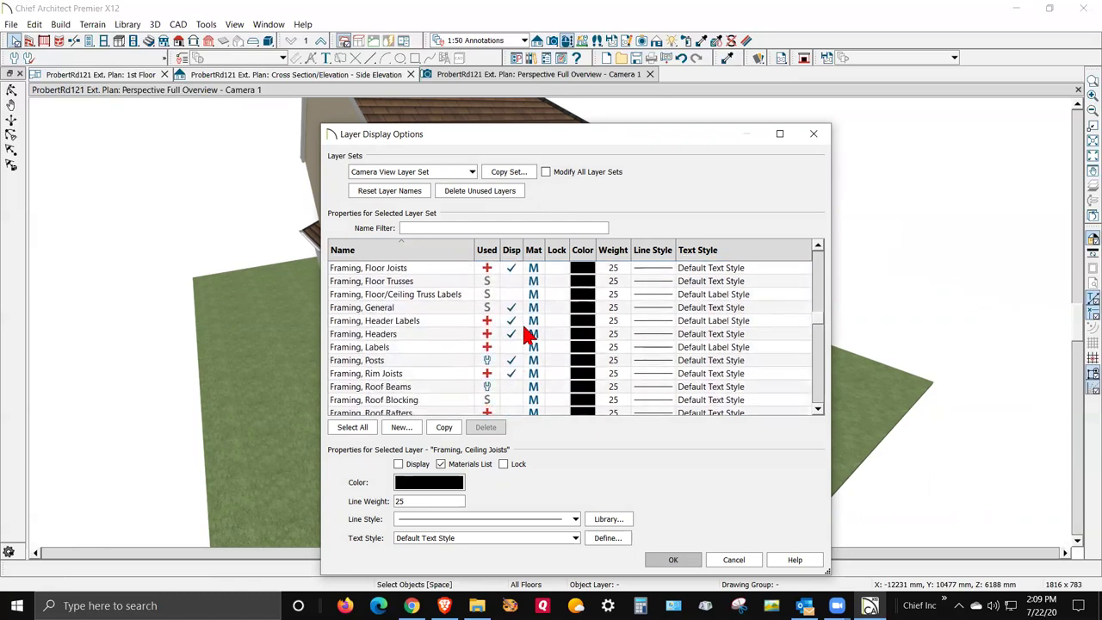
{"action": "left_click", "coordinate": [510, 373]}
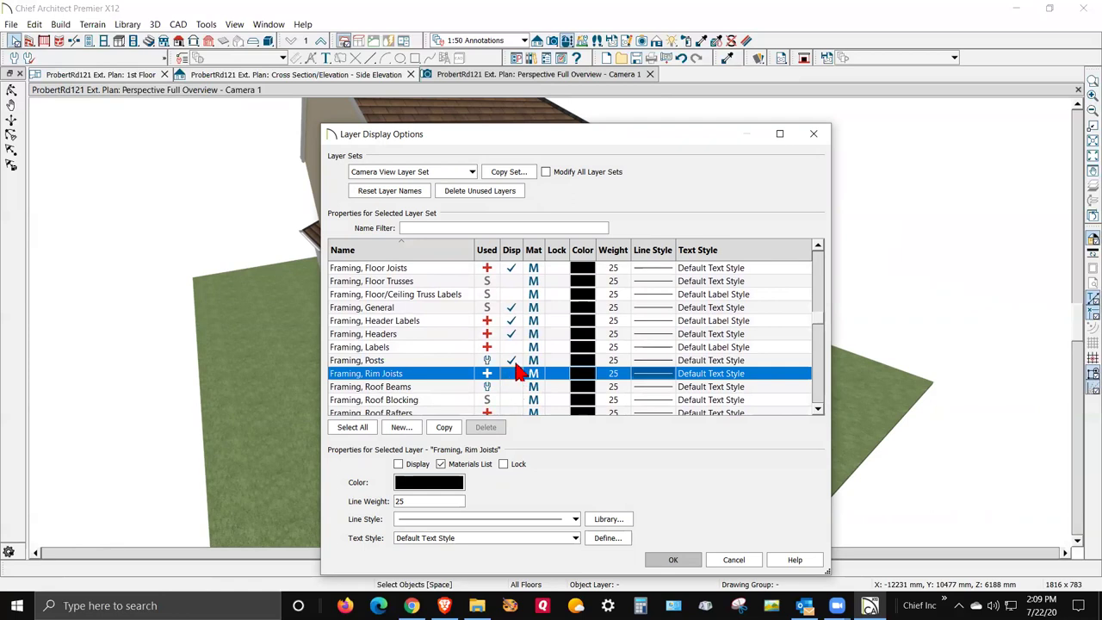
{"action": "left_click", "coordinate": [511, 335]}
{"action": "left_click", "coordinate": [512, 320]}
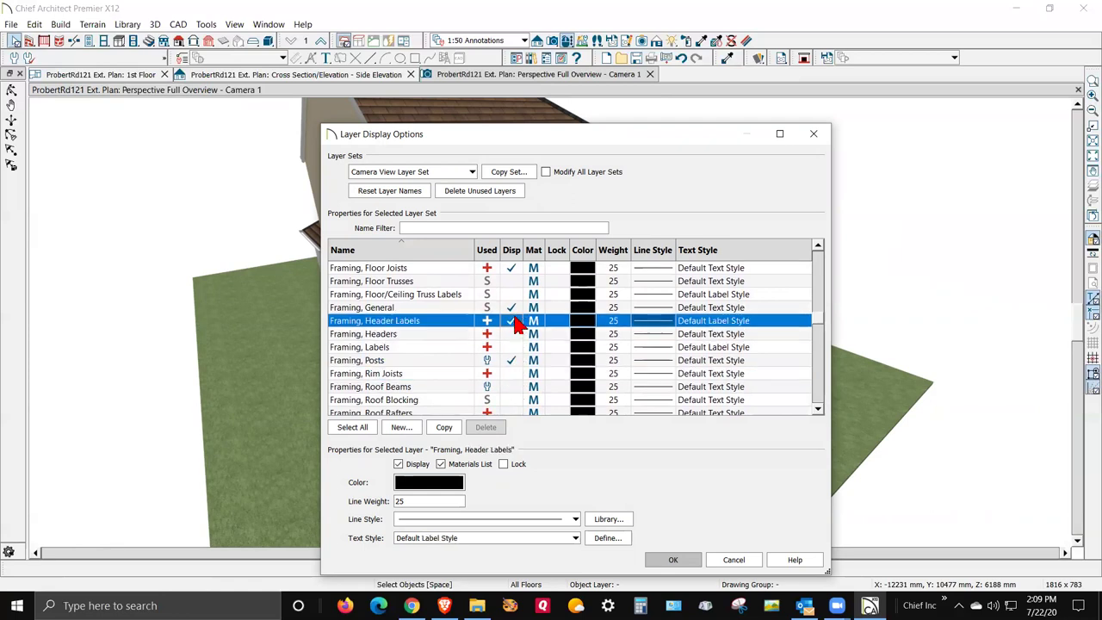
Step: Turn off display of the Framing, General, Posts and Floor Joists layers and apply the layer changes
{"action": "left_click", "coordinate": [514, 308]}
{"action": "left_click", "coordinate": [511, 356]}
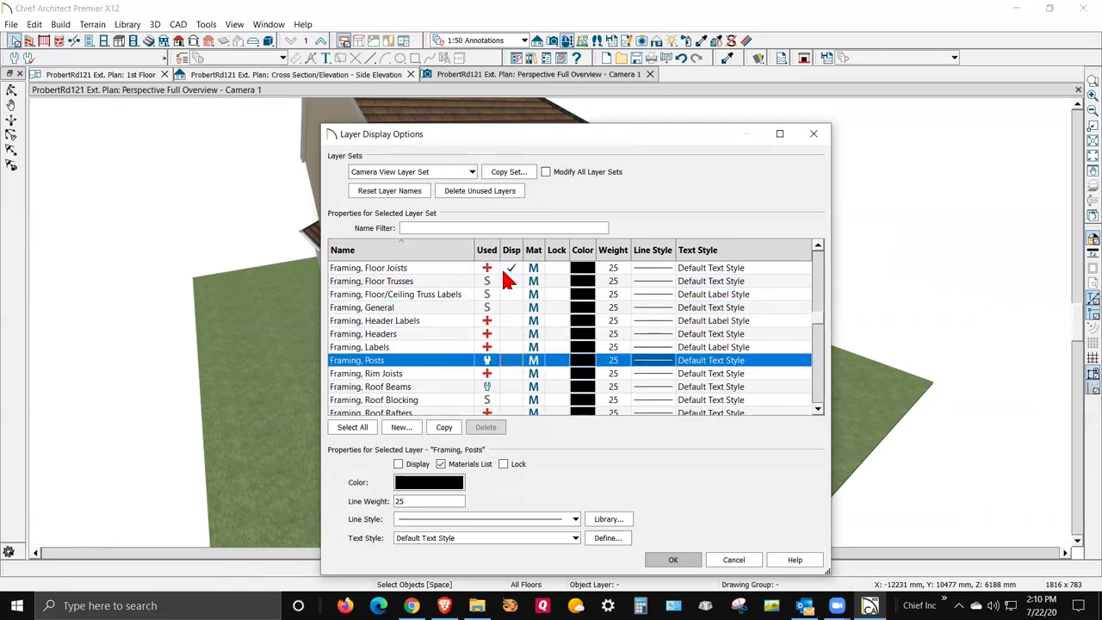
{"action": "left_click", "coordinate": [509, 268]}
{"action": "scroll", "coordinate": [510, 297], "scroll_direction": "up", "scroll_amount": 4}
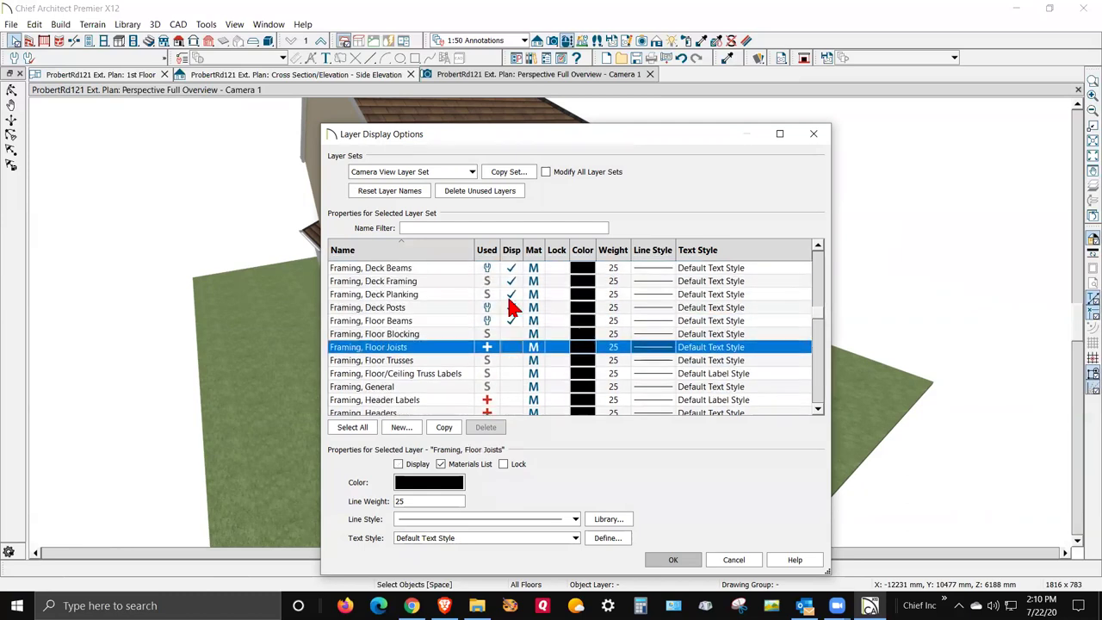
{"action": "scroll", "coordinate": [512, 309], "scroll_direction": "up", "scroll_amount": 1}
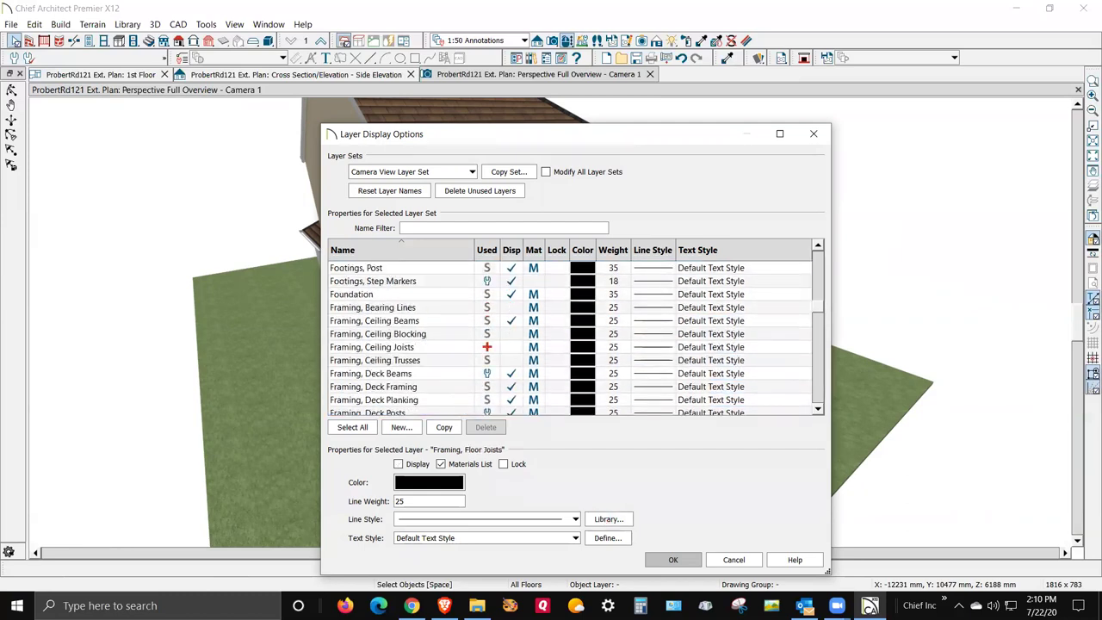
{"action": "left_click", "coordinate": [674, 560]}
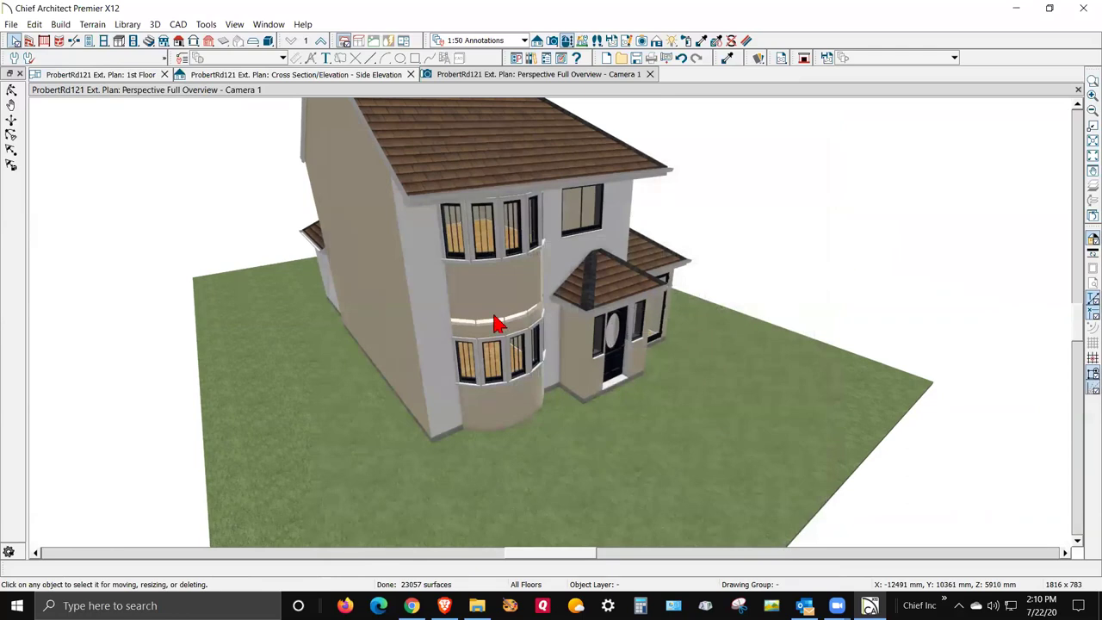
Step: Switch to the 1st Floor plan view and change its active layer set to Working Layer Set
{"action": "key", "text": "ctrl+Tab"}
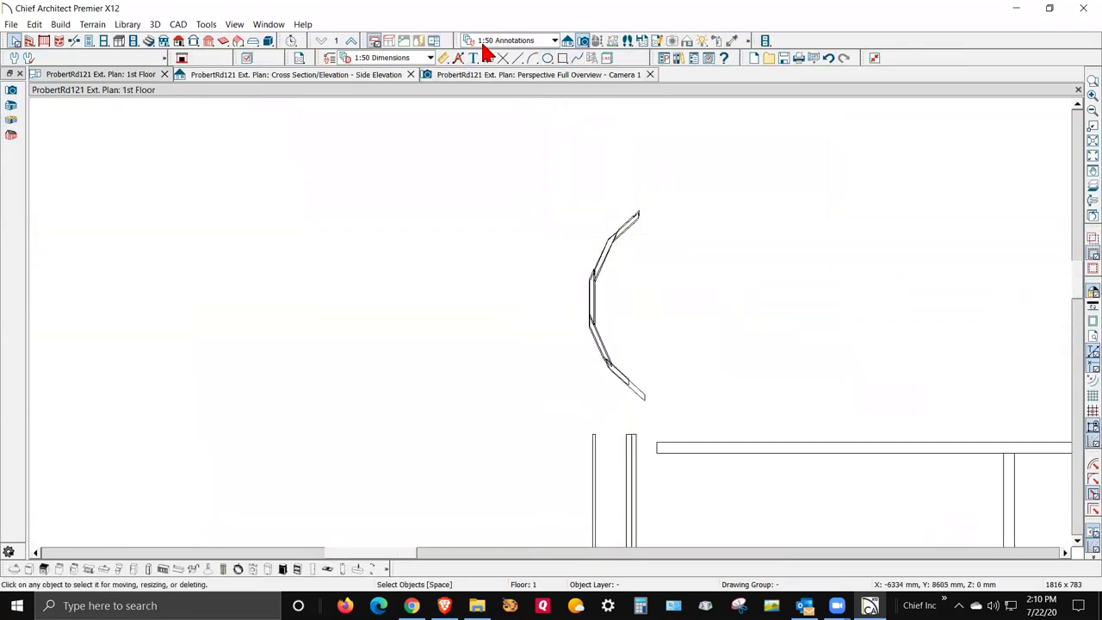
{"action": "left_click", "coordinate": [555, 41]}
{"action": "left_click", "coordinate": [558, 41]}
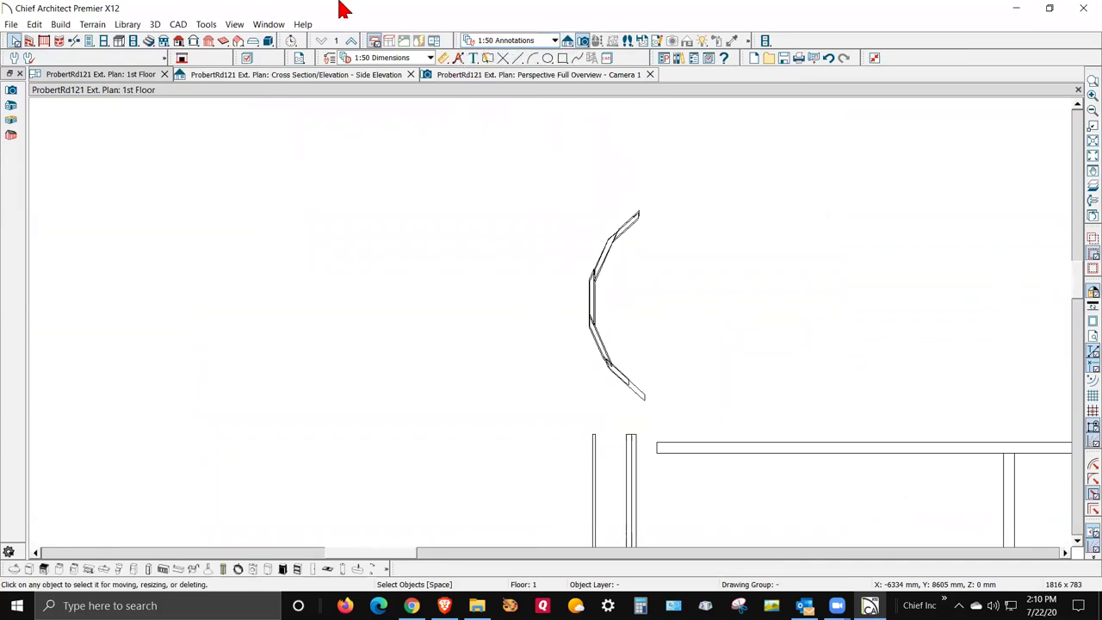
{"action": "left_click", "coordinate": [216, 24]}
{"action": "mouse_move", "coordinate": [237, 43]}
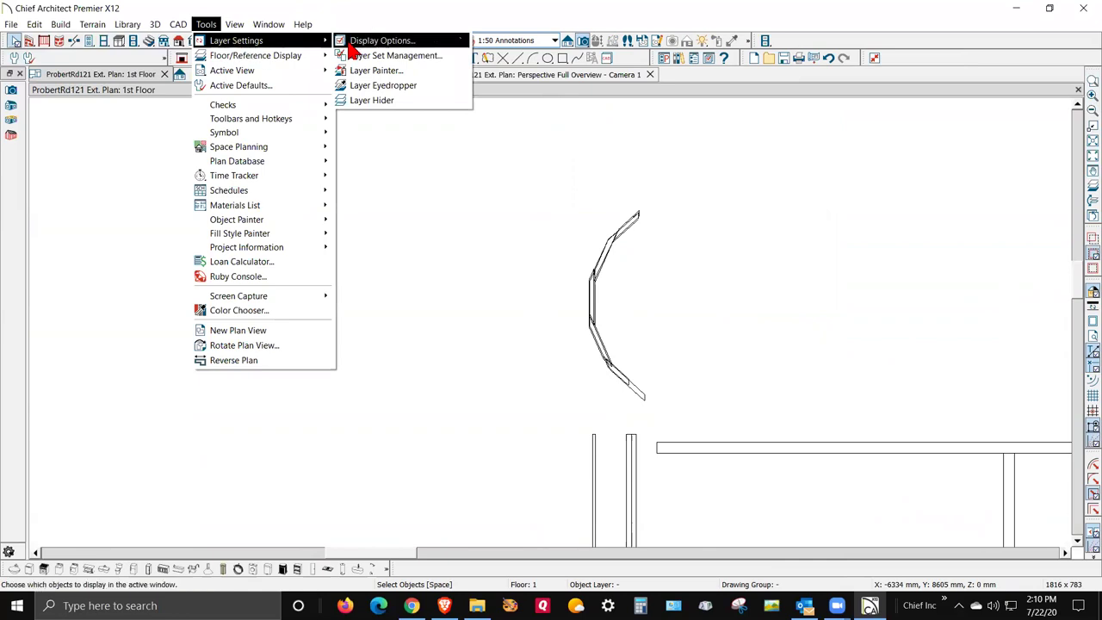
{"action": "left_click", "coordinate": [361, 43]}
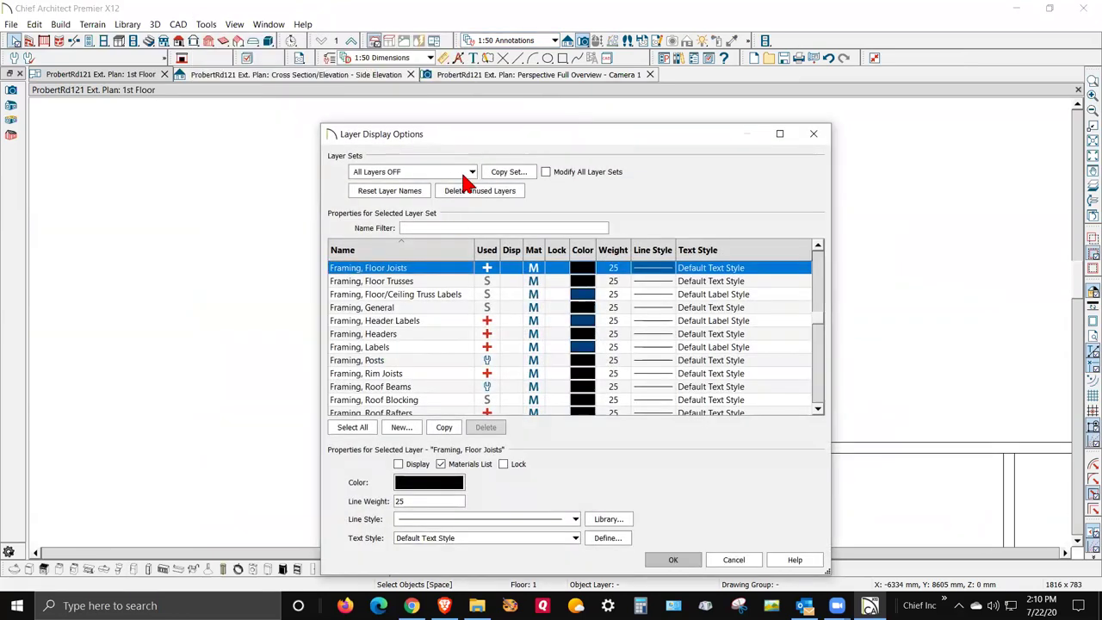
{"action": "left_click", "coordinate": [465, 172]}
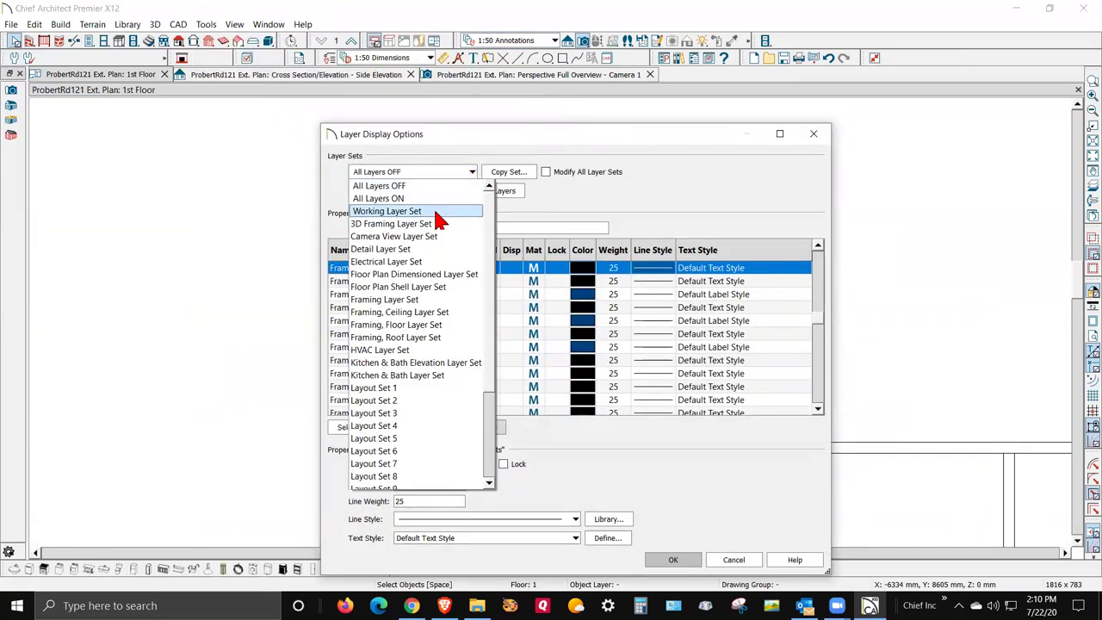
{"action": "left_click", "coordinate": [433, 211]}
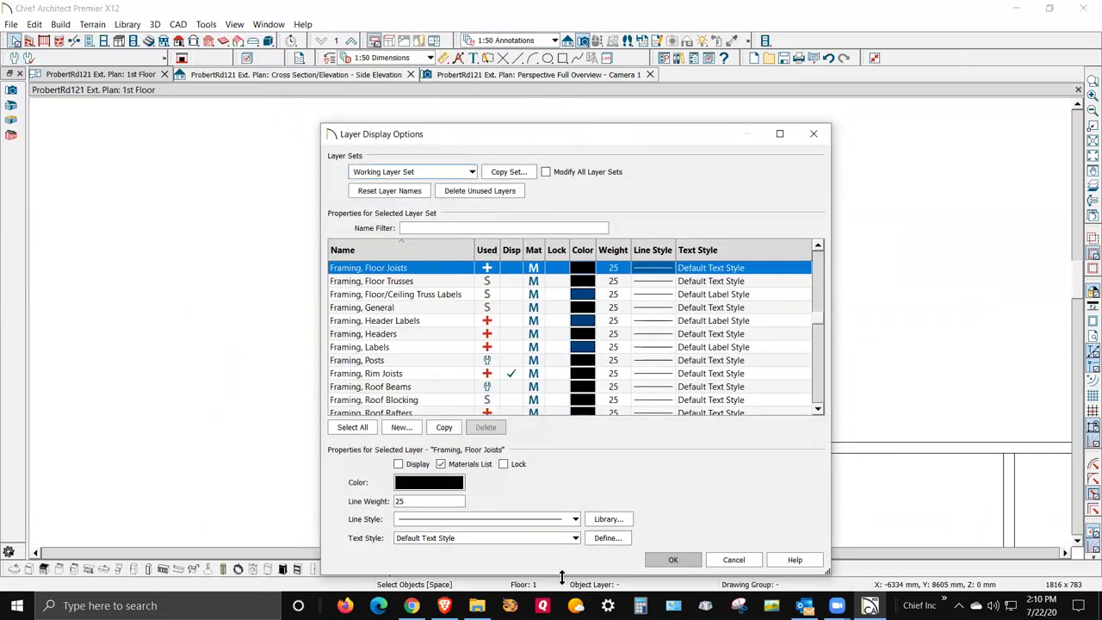
{"action": "scroll", "coordinate": [422, 374], "scroll_direction": "up", "scroll_amount": 1}
{"action": "left_click", "coordinate": [466, 176]}
{"action": "left_click", "coordinate": [466, 175]}
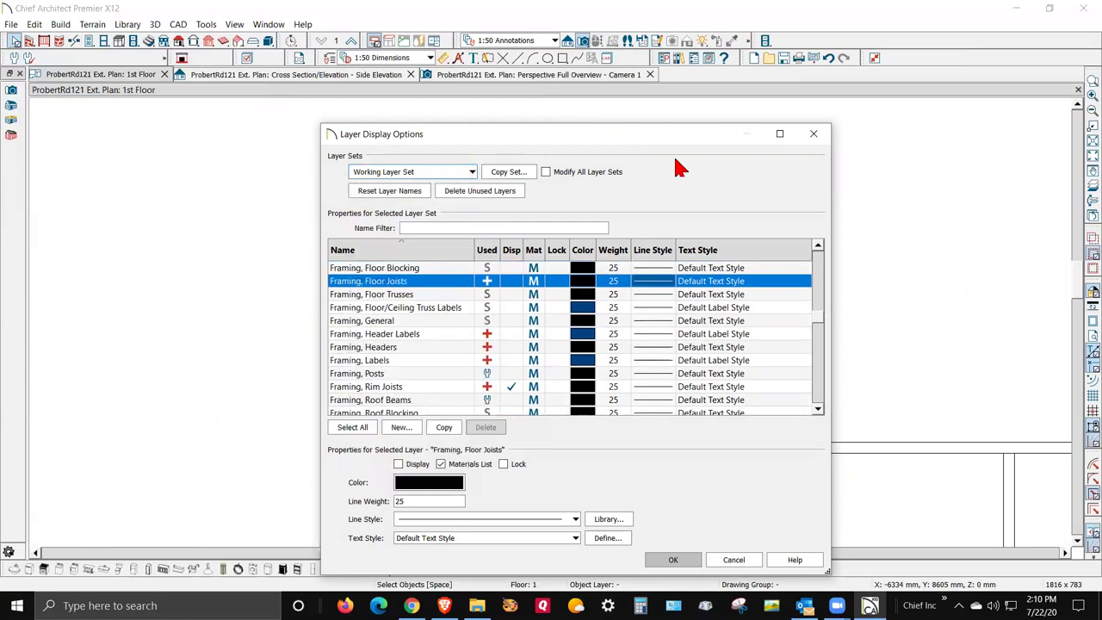
{"action": "left_click", "coordinate": [670, 561]}
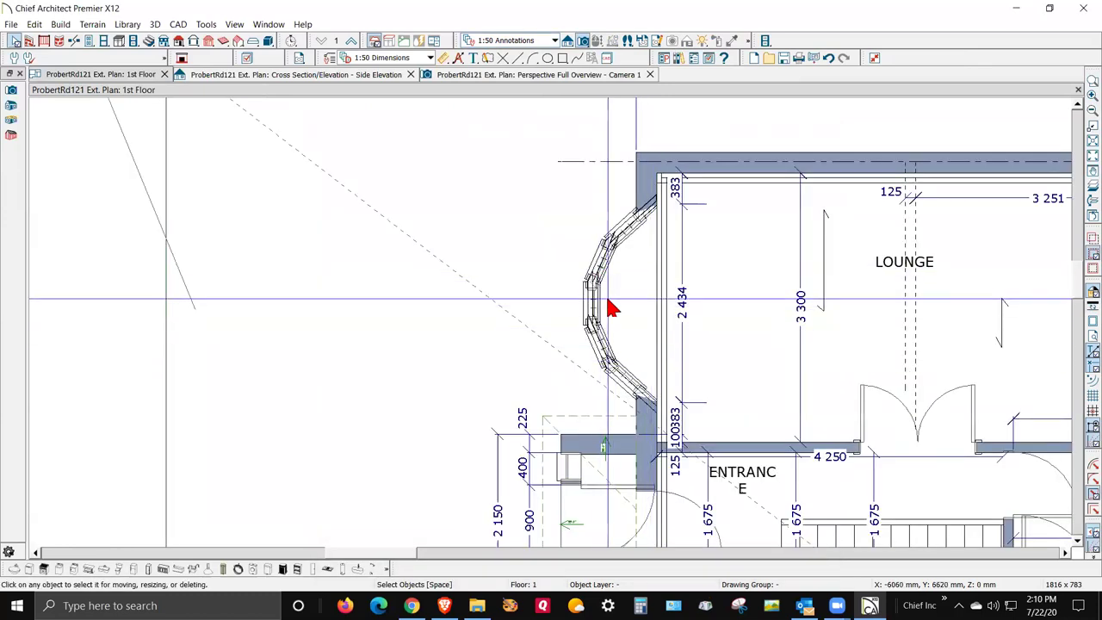
Step: Draw a rectangular polyline about 885 mm wide over the lounge bay window, spanning the bay opening, and select it
{"action": "scroll", "coordinate": [608, 305], "scroll_direction": "up", "scroll_amount": 4}
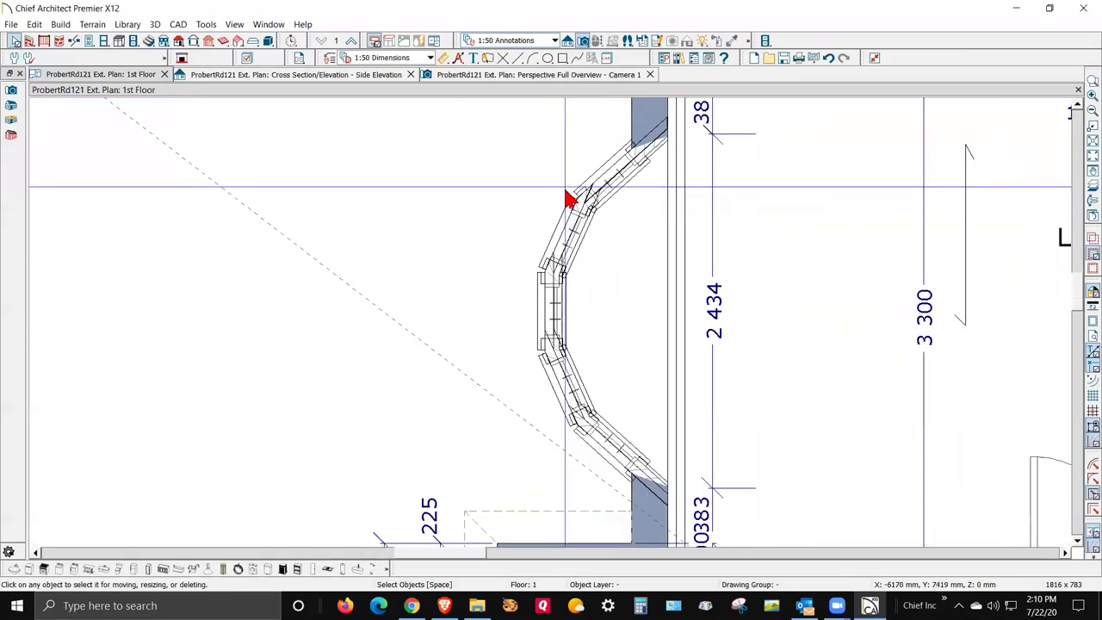
{"action": "scroll", "coordinate": [568, 200], "scroll_direction": "down", "scroll_amount": 1}
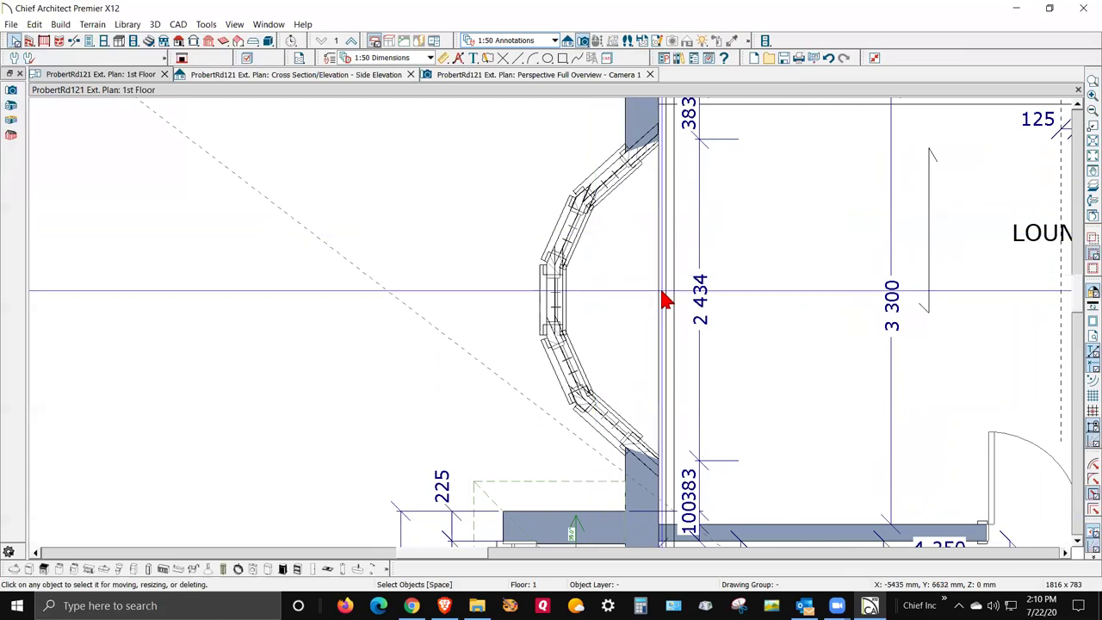
{"action": "scroll", "coordinate": [770, 332], "scroll_direction": "down", "scroll_amount": 1}
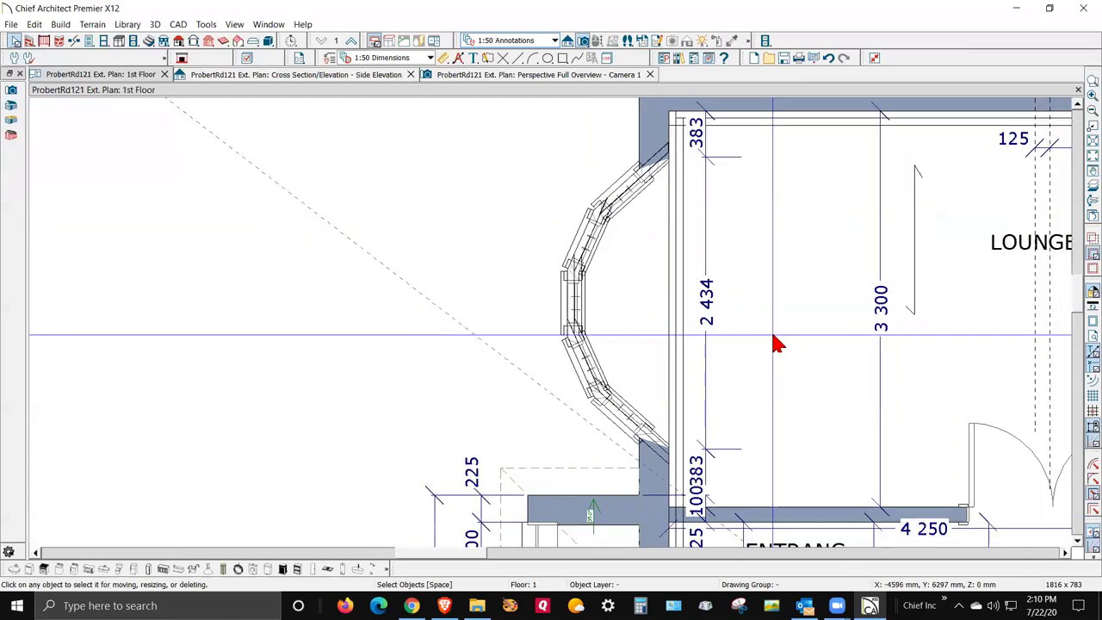
{"action": "left_click", "coordinate": [562, 60]}
{"action": "left_click_drag", "start_coordinate": [670, 158], "coordinate": [565, 447]}
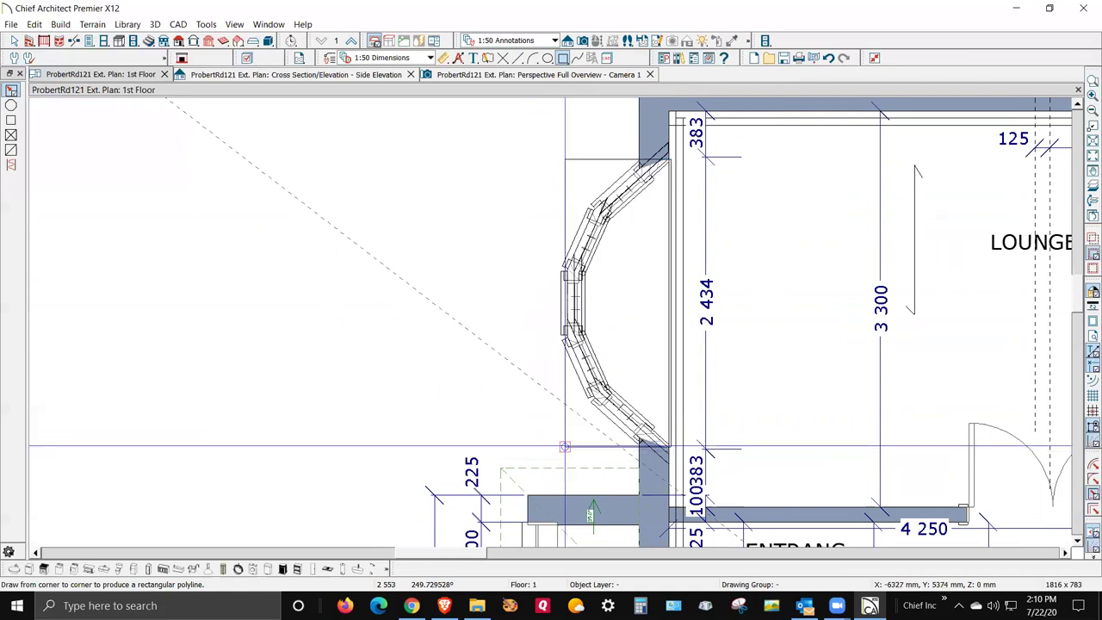
{"action": "left_click", "coordinate": [579, 411]}
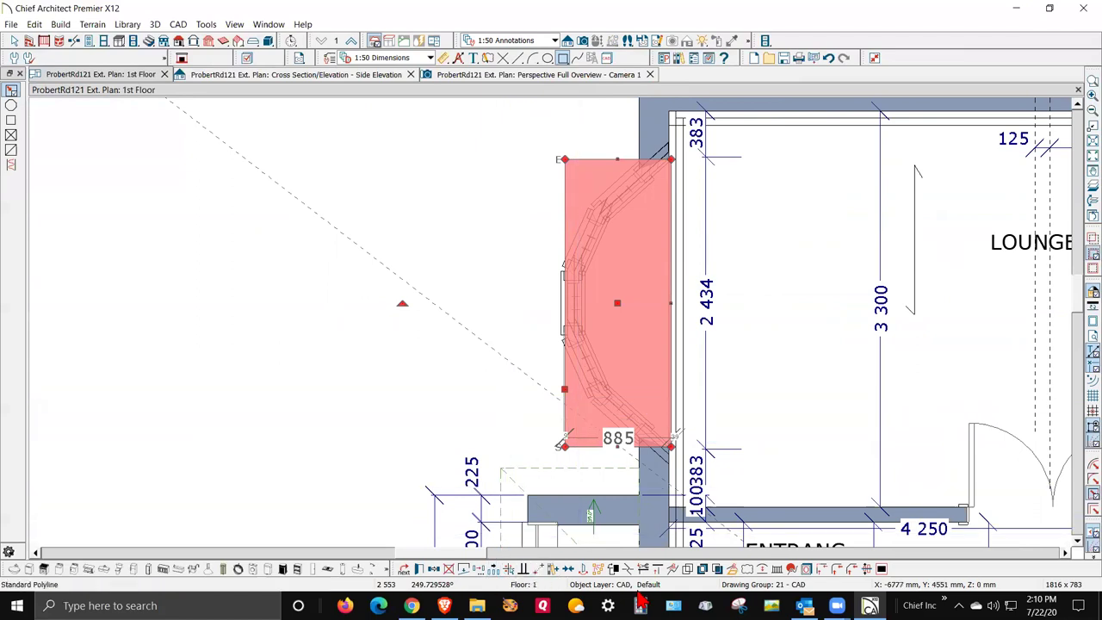
Step: Turn the polyline's outer edge into an arc and reshape the outline to follow the bay window, about 854 mm deep
{"action": "left_click", "coordinate": [769, 569]}
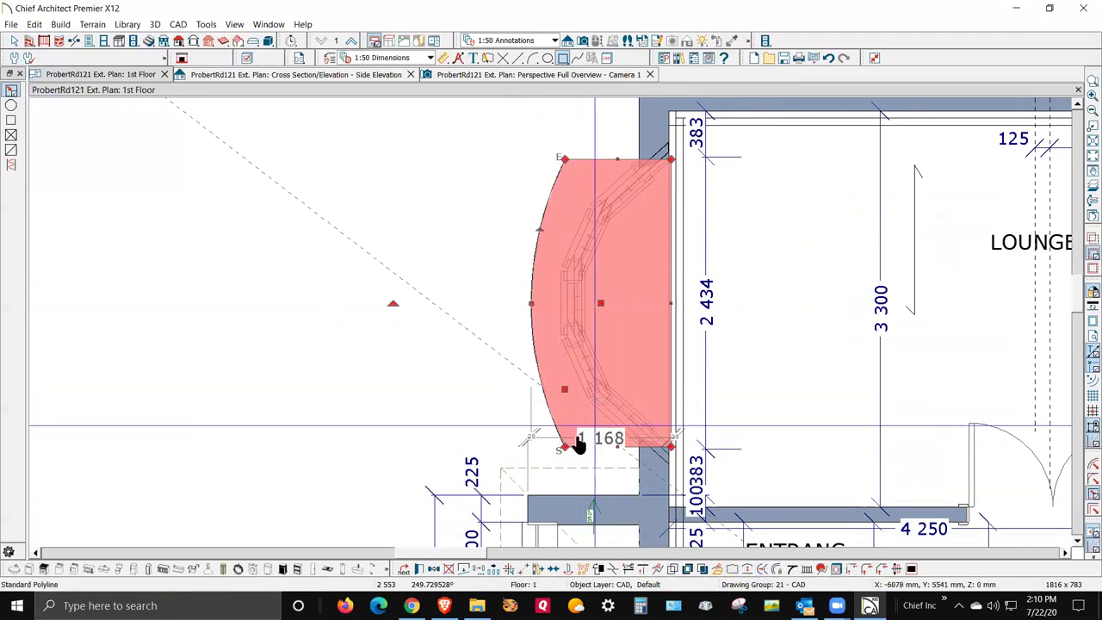
{"action": "left_click_drag", "start_coordinate": [563, 445], "coordinate": [670, 447]}
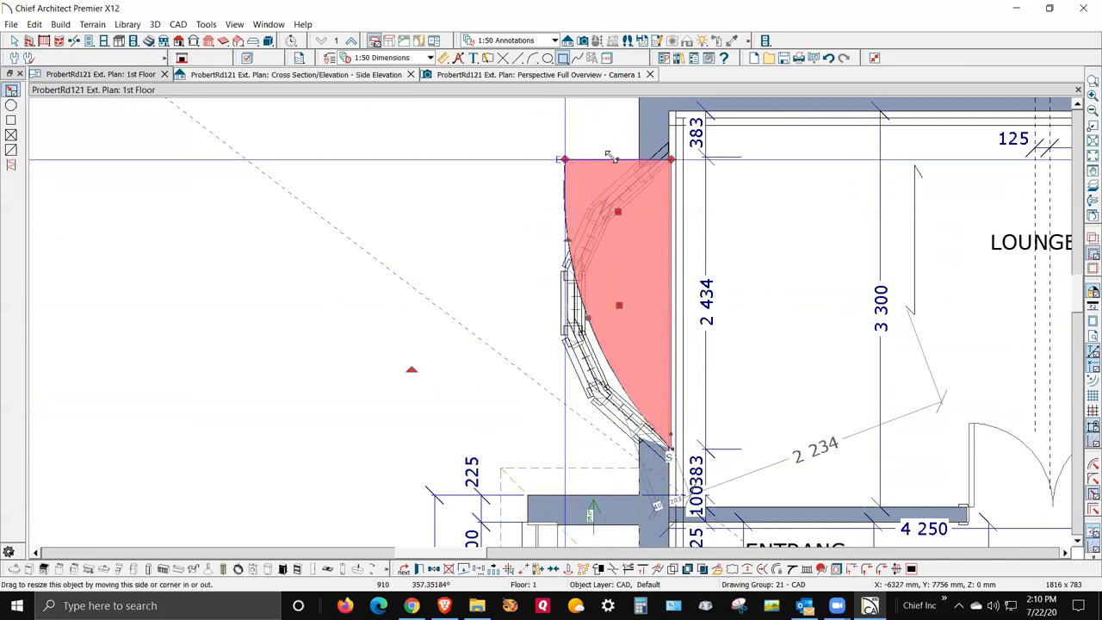
{"action": "left_click_drag", "start_coordinate": [652, 166], "coordinate": [667, 156]}
{"action": "left_click_drag", "start_coordinate": [664, 240], "coordinate": [589, 245]}
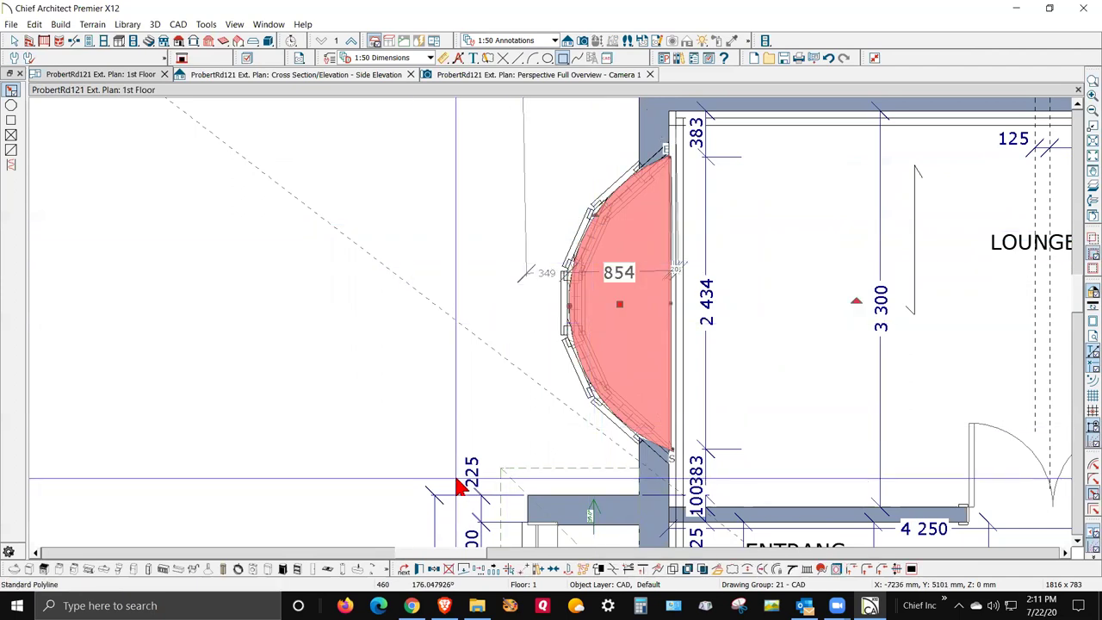
Step: Align the outline's straight edge with the wall face and bring its lower corner onto the end of the arc
{"action": "scroll", "coordinate": [700, 268], "scroll_direction": "up", "scroll_amount": 2}
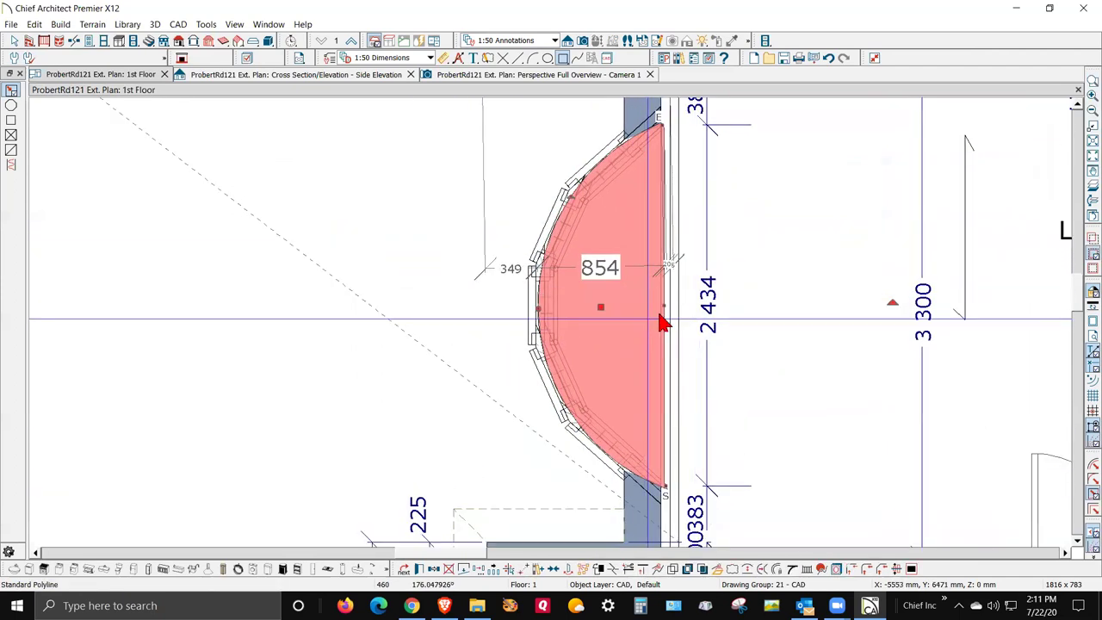
{"action": "left_click_drag", "start_coordinate": [661, 306], "coordinate": [660, 308]}
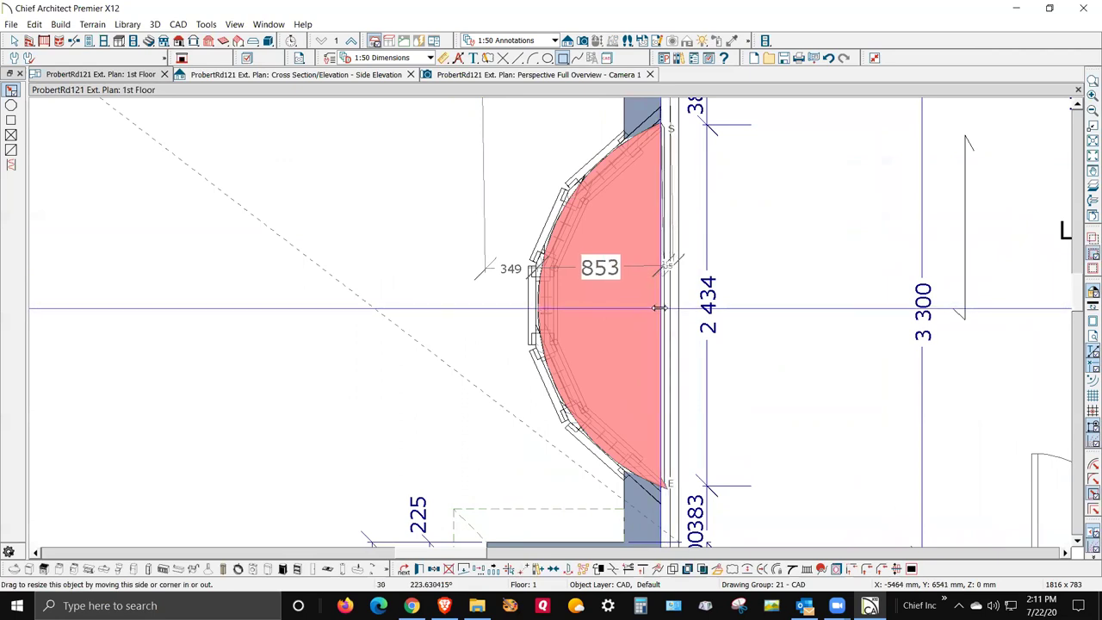
{"action": "left_click_drag", "start_coordinate": [677, 368], "coordinate": [675, 511]}
{"action": "scroll", "coordinate": [661, 509], "scroll_direction": "up", "scroll_amount": 4}
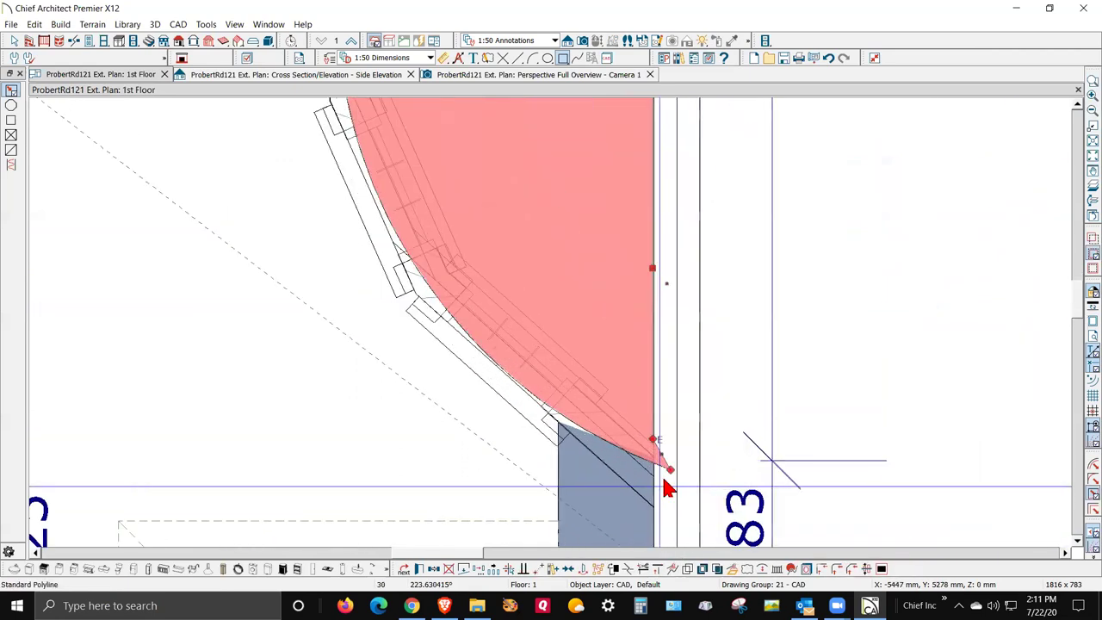
{"action": "scroll", "coordinate": [670, 489], "scroll_direction": "up", "scroll_amount": 2}
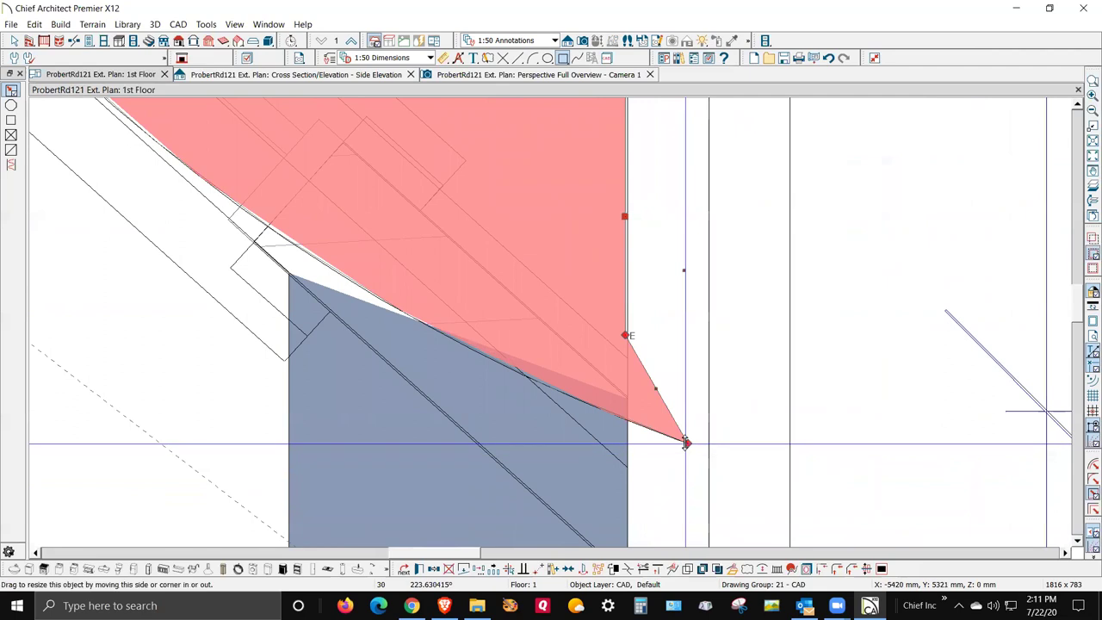
{"action": "left_click_drag", "start_coordinate": [658, 416], "coordinate": [628, 342]}
{"action": "left_click_drag", "start_coordinate": [621, 368], "coordinate": [625, 396]}
Step: Bring the outline's upper corner onto the arc's end and shift the straight edge slightly inward, making it about 855 mm deep
{"action": "scroll", "coordinate": [750, 462], "scroll_direction": "down", "scroll_amount": 6}
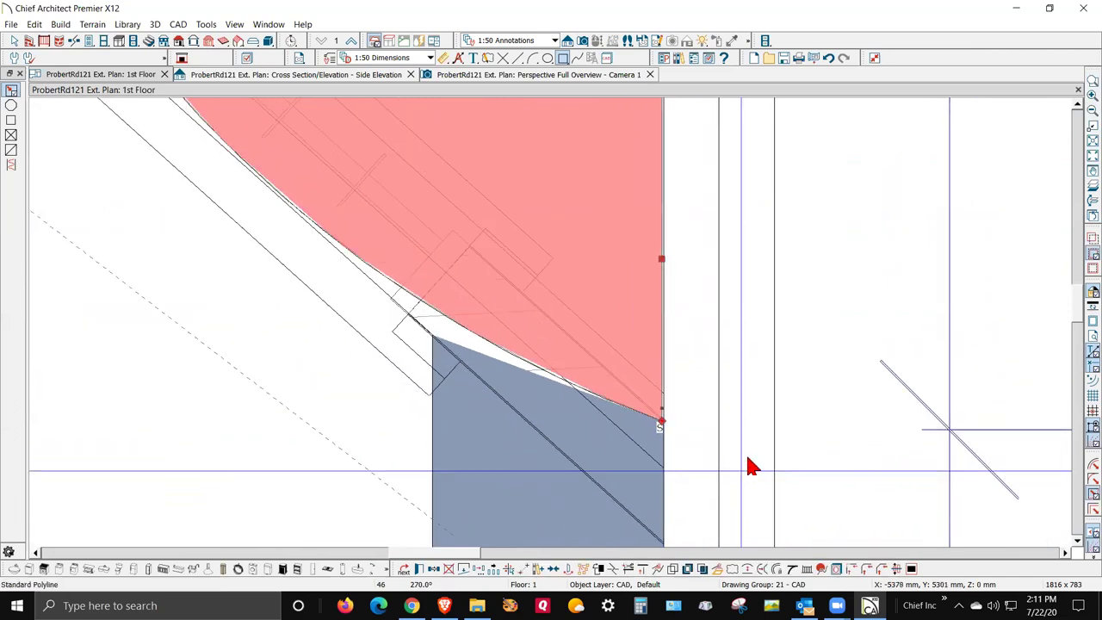
{"action": "scroll", "coordinate": [731, 374], "scroll_direction": "up", "scroll_amount": 2}
{"action": "scroll", "coordinate": [739, 297], "scroll_direction": "up", "scroll_amount": 8}
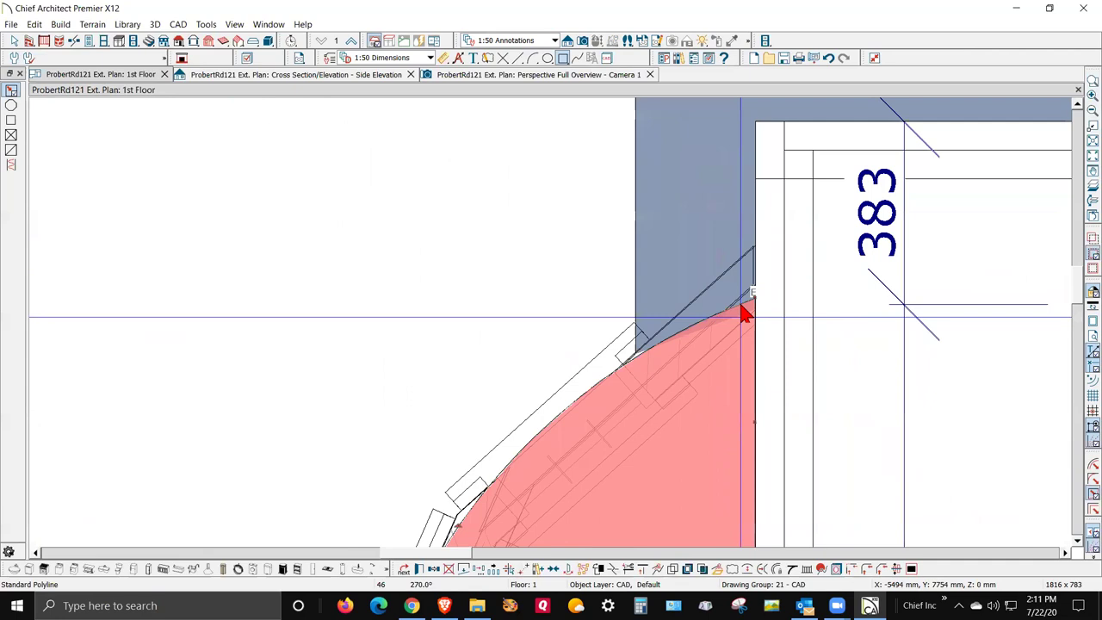
{"action": "scroll", "coordinate": [768, 262], "scroll_direction": "up", "scroll_amount": 5}
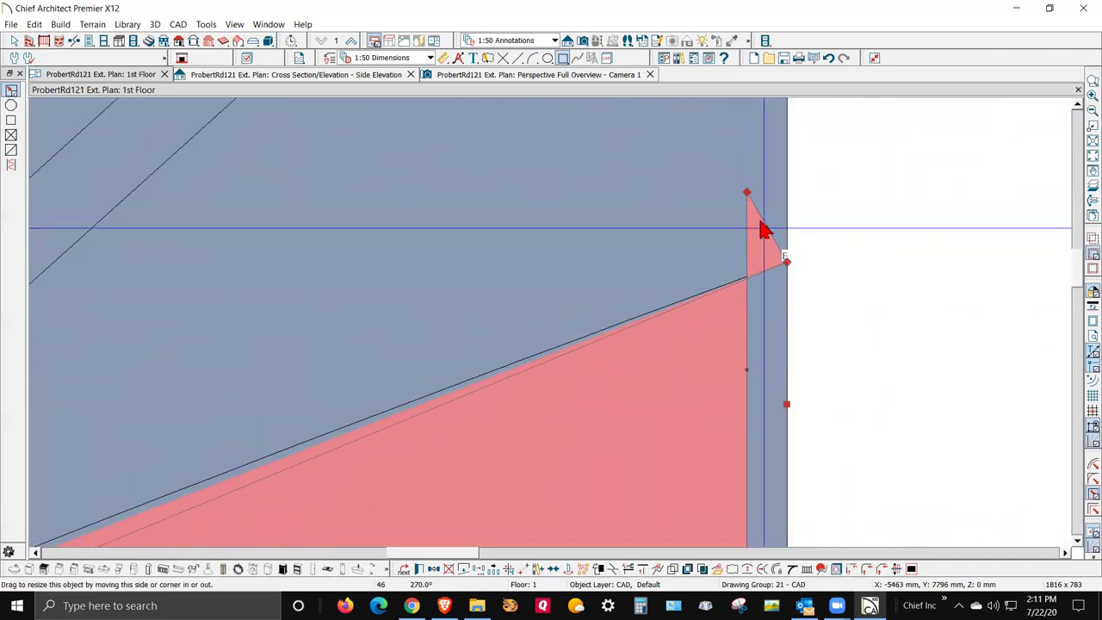
{"action": "mouse_move", "coordinate": [746, 192]}
{"action": "left_mouse_down"}
{"action": "mouse_move", "coordinate": [788, 253]}
{"action": "mouse_move", "coordinate": [793, 285]}
{"action": "mouse_move", "coordinate": [785, 274]}
{"action": "mouse_move", "coordinate": [739, 289]}
{"action": "mouse_move", "coordinate": [787, 279]}
{"action": "mouse_move", "coordinate": [787, 263]}
{"action": "mouse_move", "coordinate": [741, 264]}
{"action": "mouse_move", "coordinate": [746, 287]}
{"action": "left_mouse_up"}
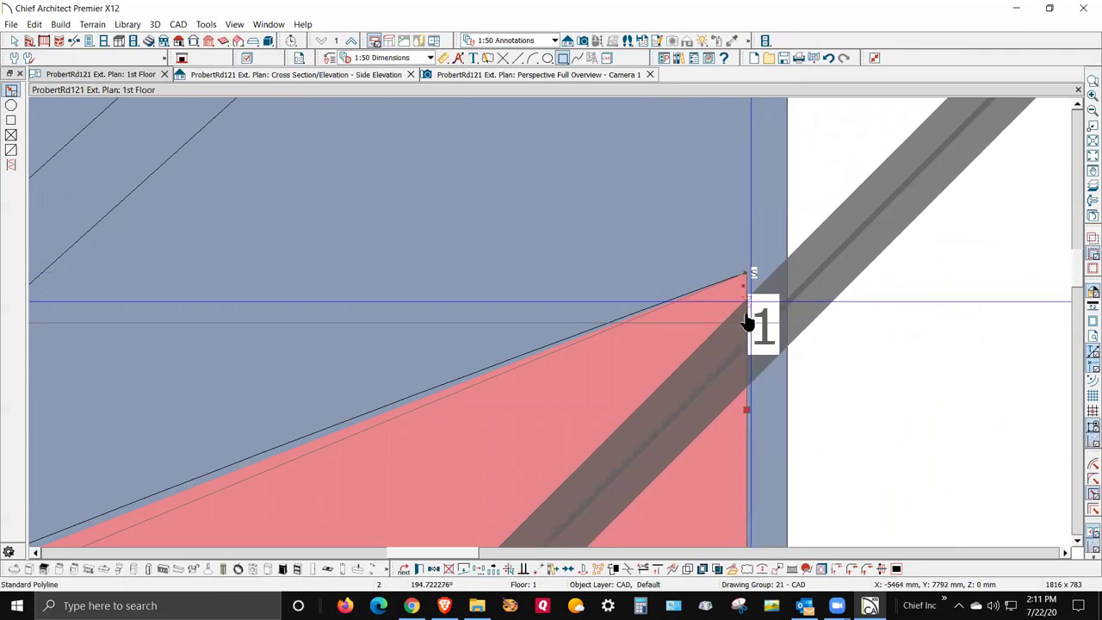
{"action": "left_click_drag", "start_coordinate": [747, 415], "coordinate": [756, 418]}
{"action": "scroll", "coordinate": [766, 258], "scroll_direction": "down", "scroll_amount": 4}
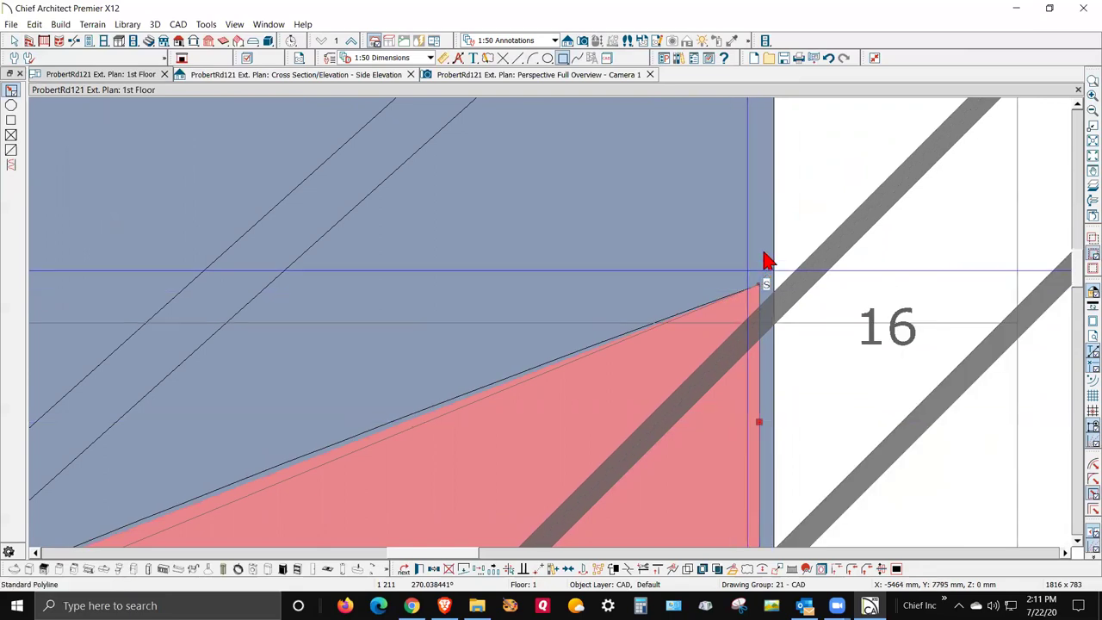
{"action": "scroll", "coordinate": [769, 270], "scroll_direction": "down", "scroll_amount": 5}
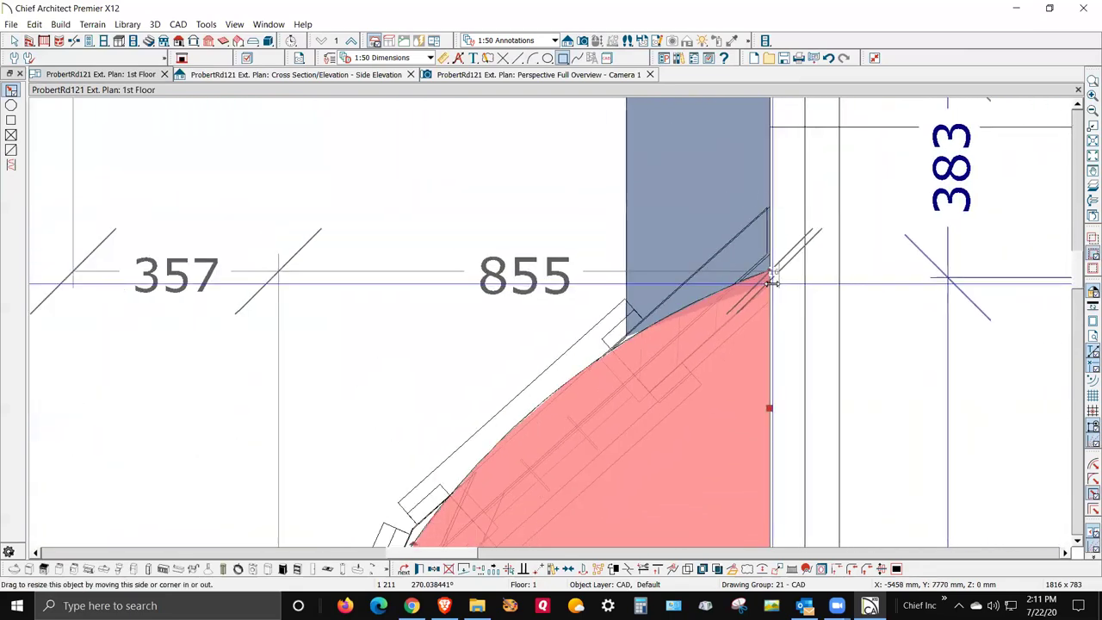
{"action": "scroll", "coordinate": [774, 281], "scroll_direction": "down", "scroll_amount": 2}
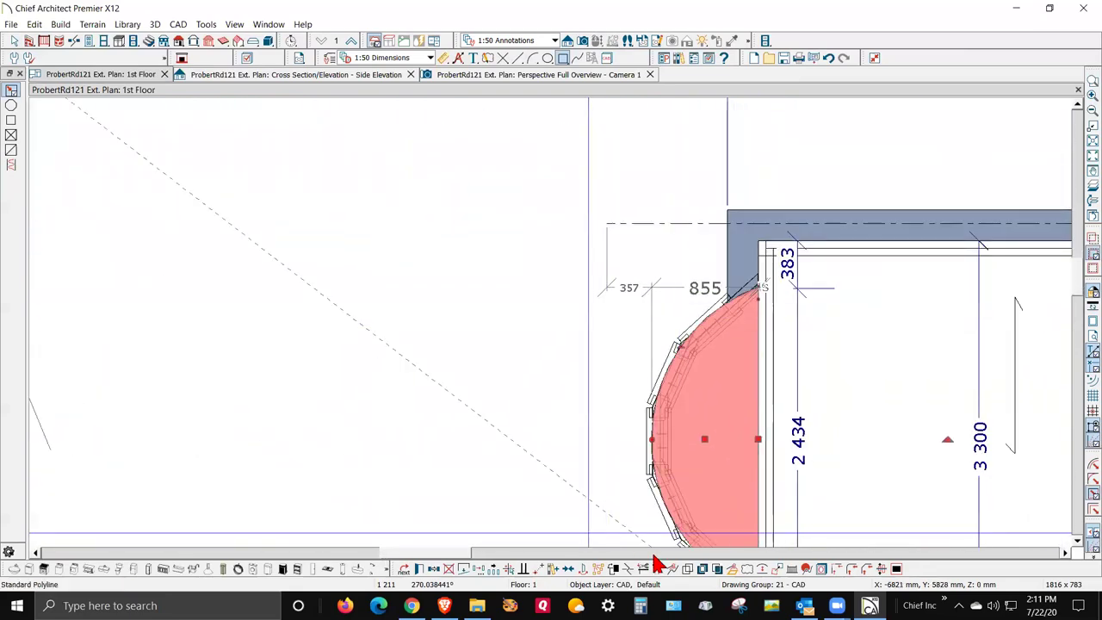
Step: Convert the bay outline to a 100 mm thick slab on the default Slabs layer with absolute elevation reference
{"action": "left_click", "coordinate": [733, 570]}
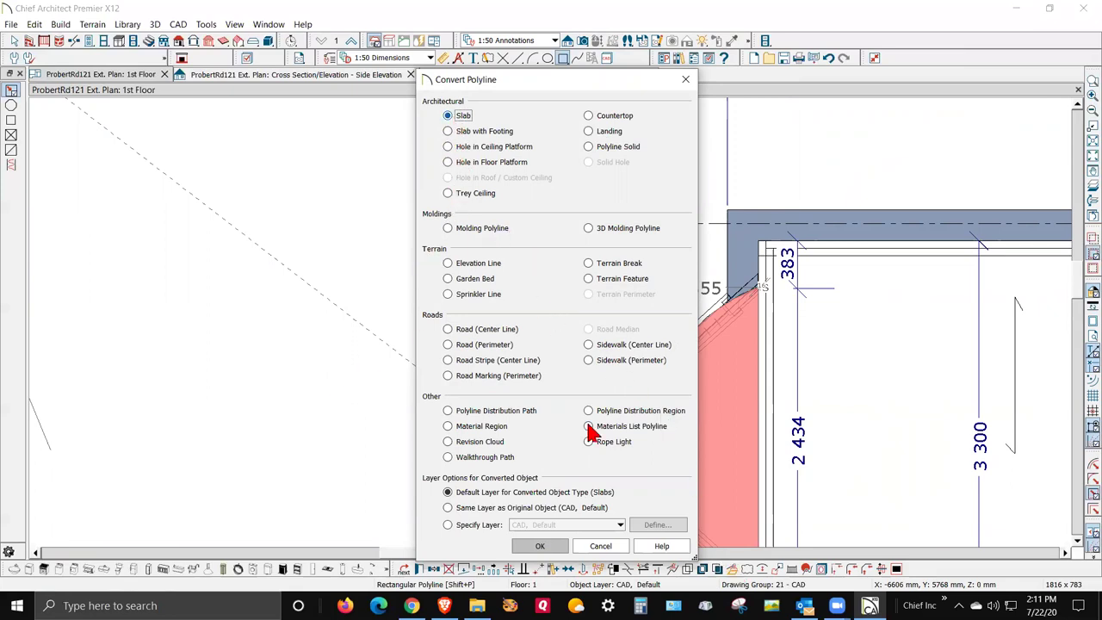
{"action": "left_click", "coordinate": [556, 548]}
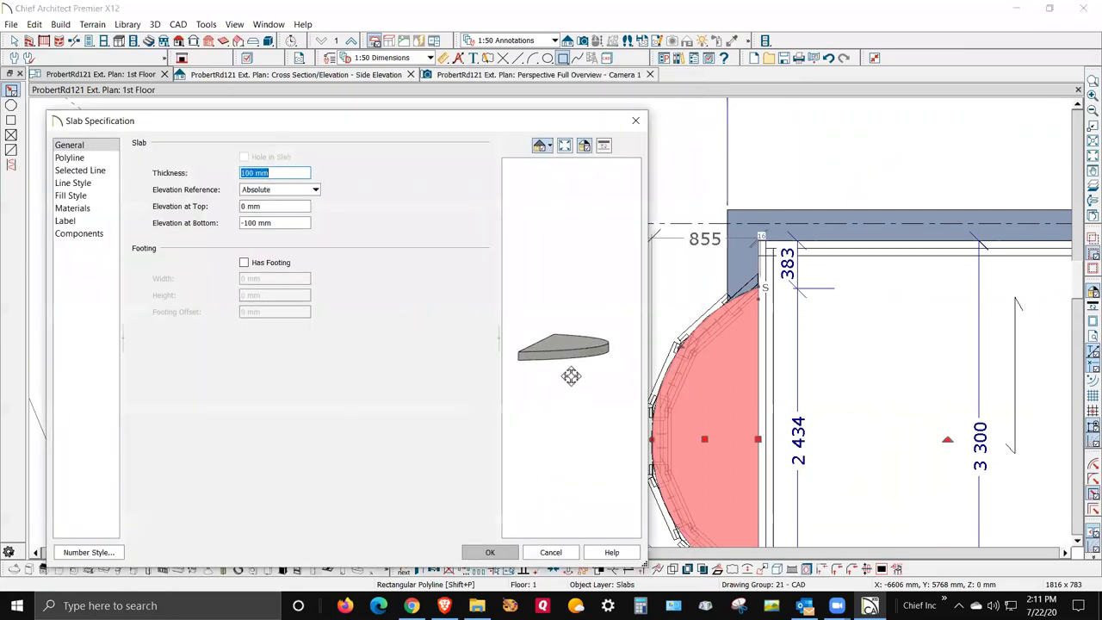
{"action": "left_click_drag", "start_coordinate": [526, 407], "coordinate": [604, 409]}
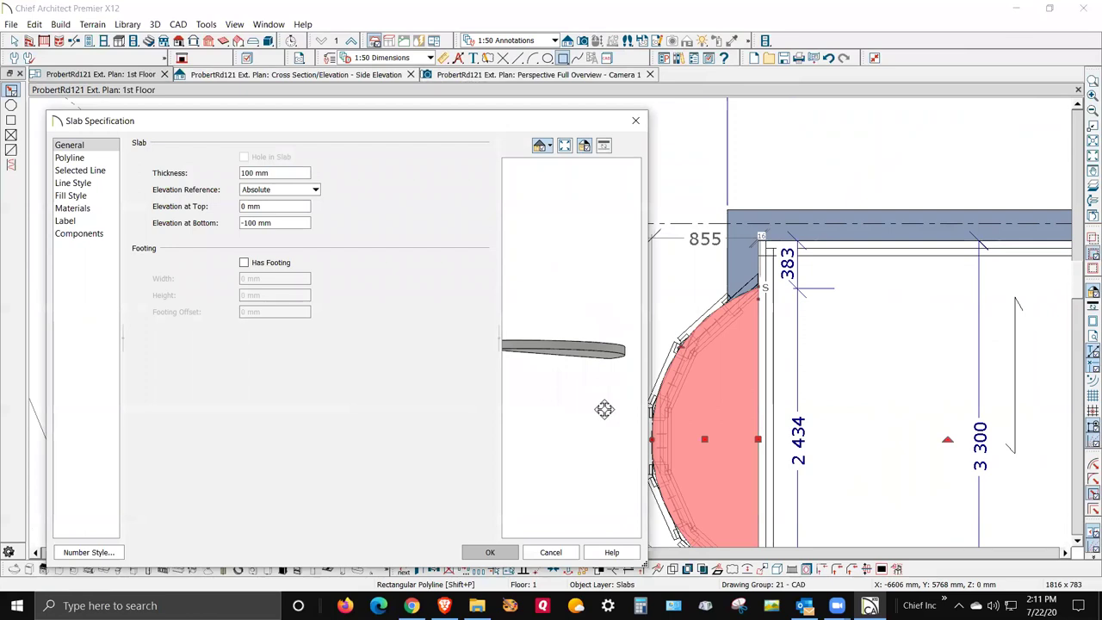
{"action": "left_click", "coordinate": [506, 554]}
{"action": "key", "text": "Escape"}
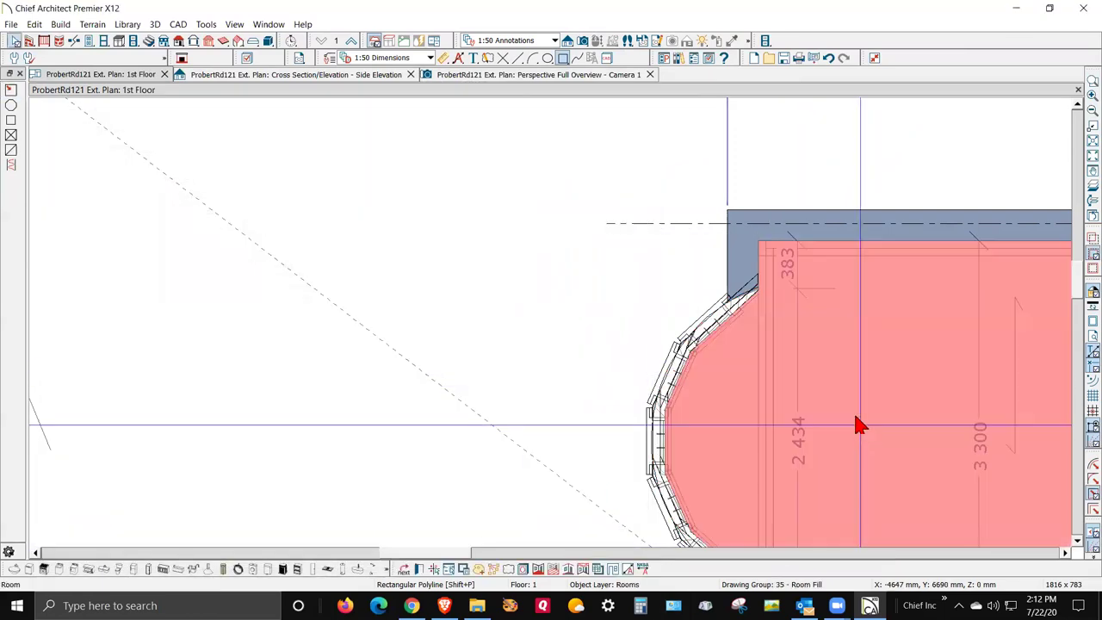
Step: Copy the lounge's absolute ceiling elevation from its room structure settings, leaving the room unchanged
{"action": "double_click", "coordinate": [465, 212]}
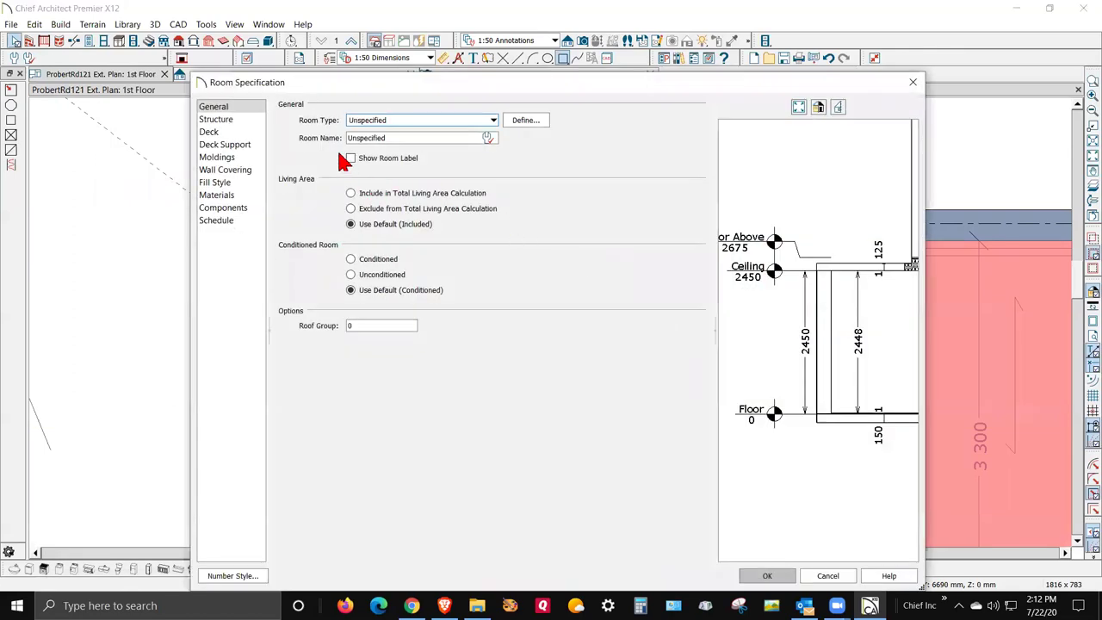
{"action": "left_click", "coordinate": [221, 121]}
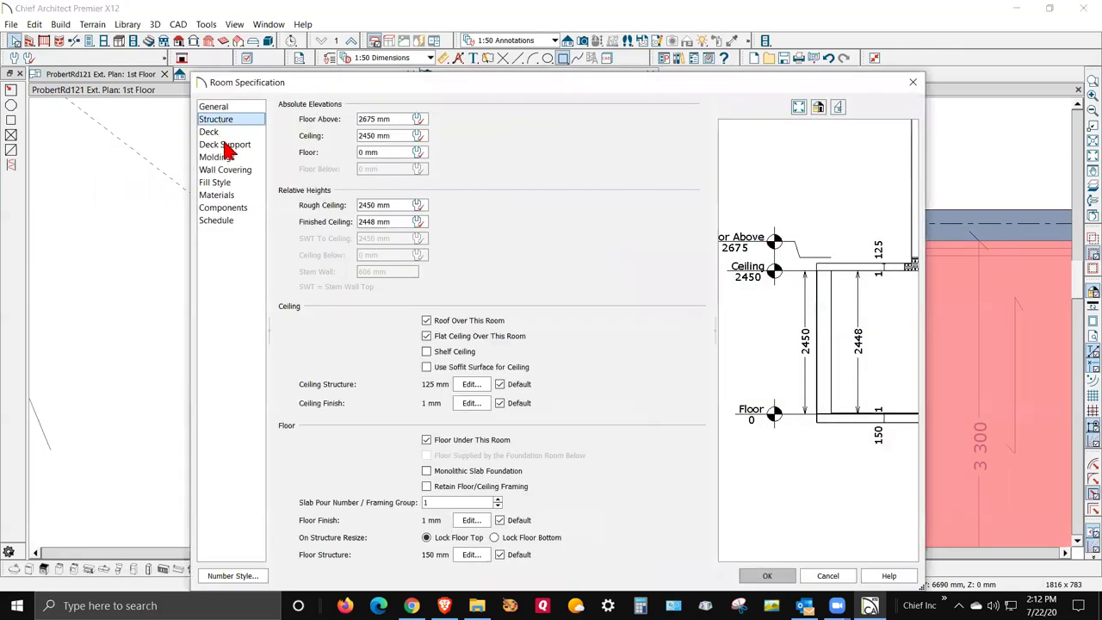
{"action": "left_click_drag", "start_coordinate": [399, 135], "coordinate": [342, 133]}
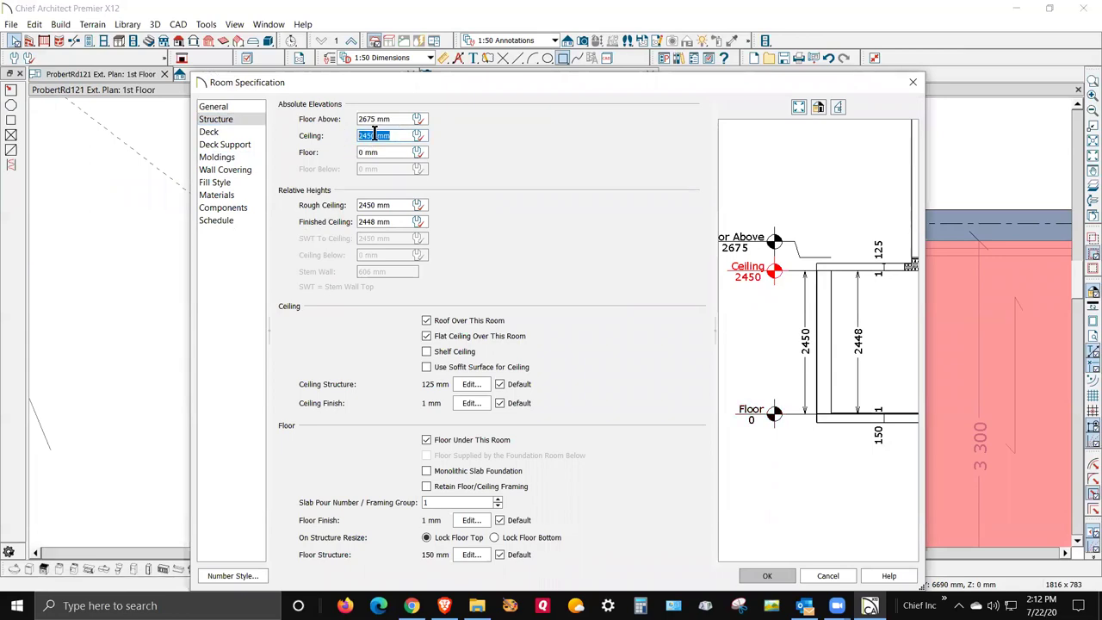
{"action": "right_click", "coordinate": [375, 135]}
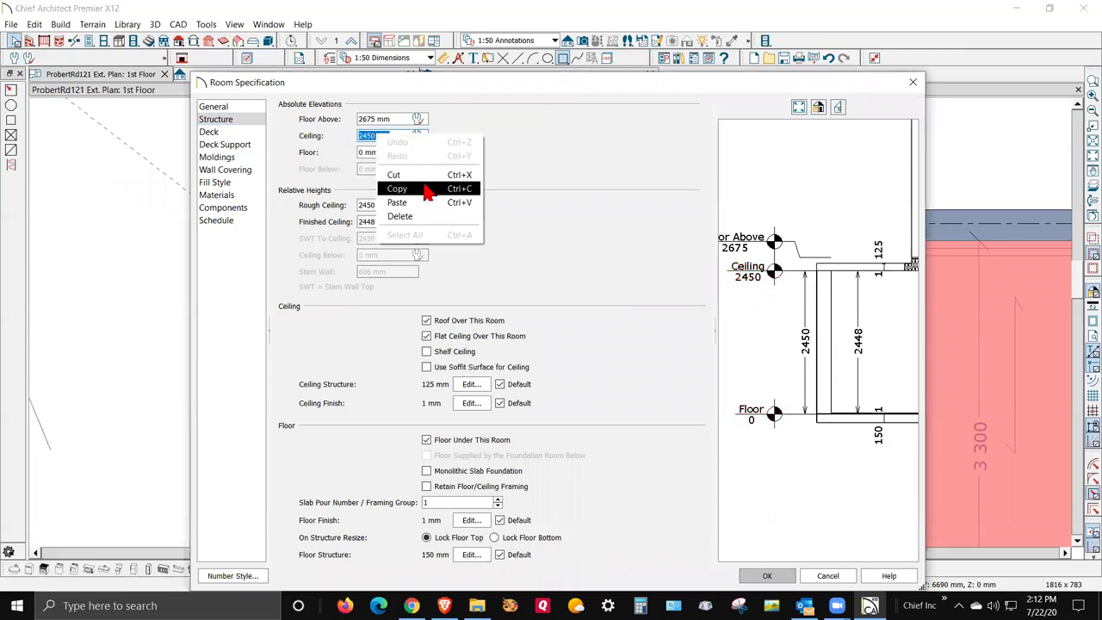
{"action": "left_click", "coordinate": [422, 183]}
{"action": "left_click", "coordinate": [825, 576]}
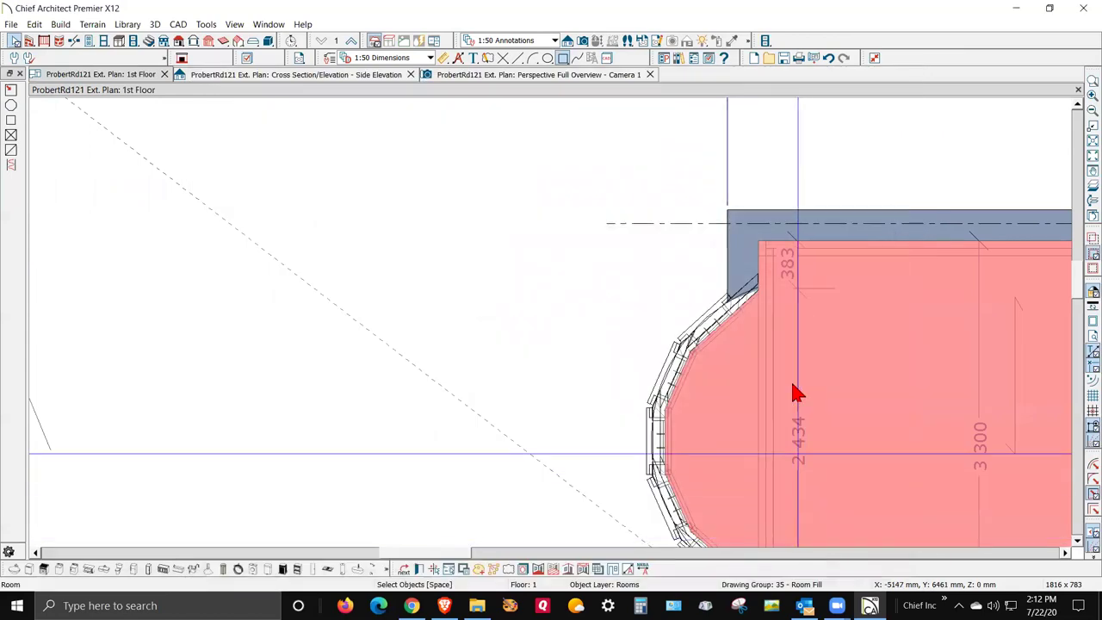
{"action": "key", "text": "Escape"}
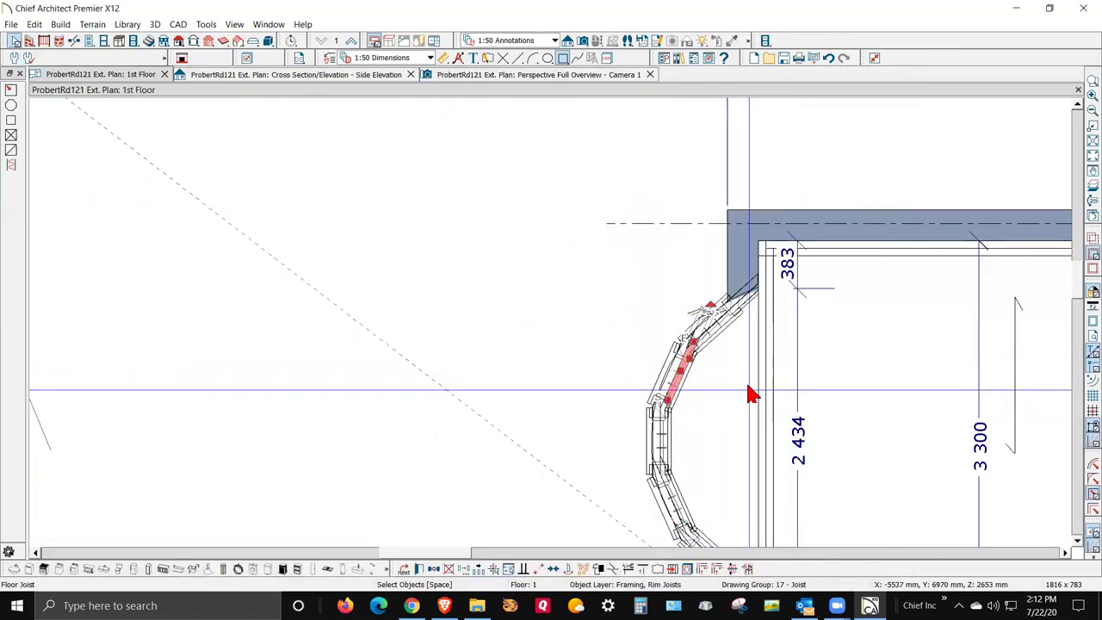
Step: Set the bay slab's bottom elevation to 2450 mm, keeping its 100 mm thickness
{"action": "left_click", "coordinate": [749, 393]}
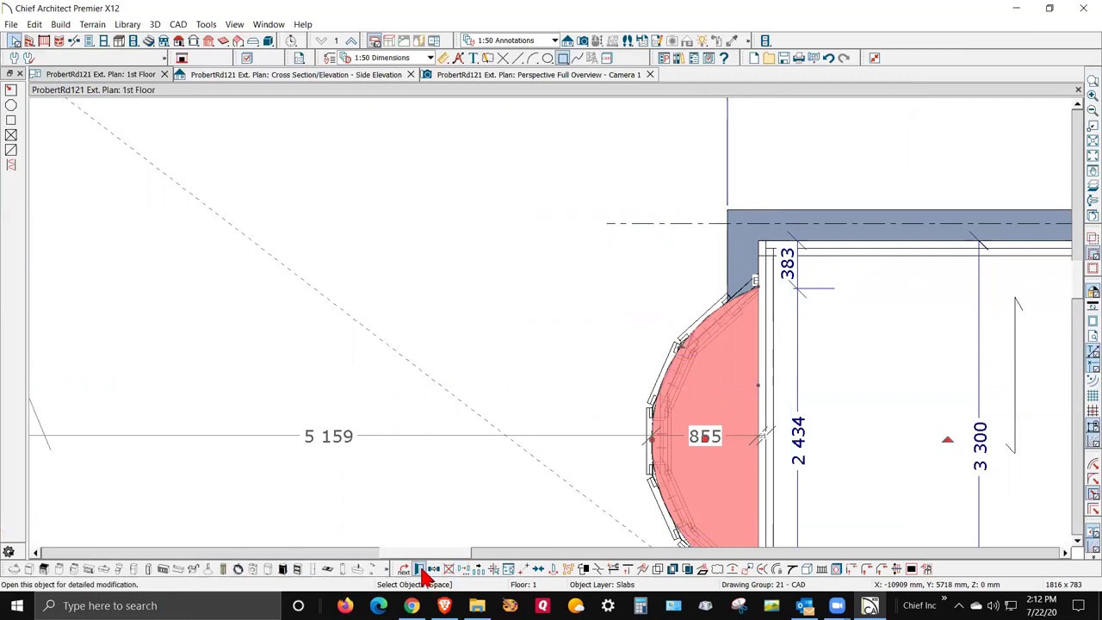
{"action": "key", "text": "ctrl+e"}
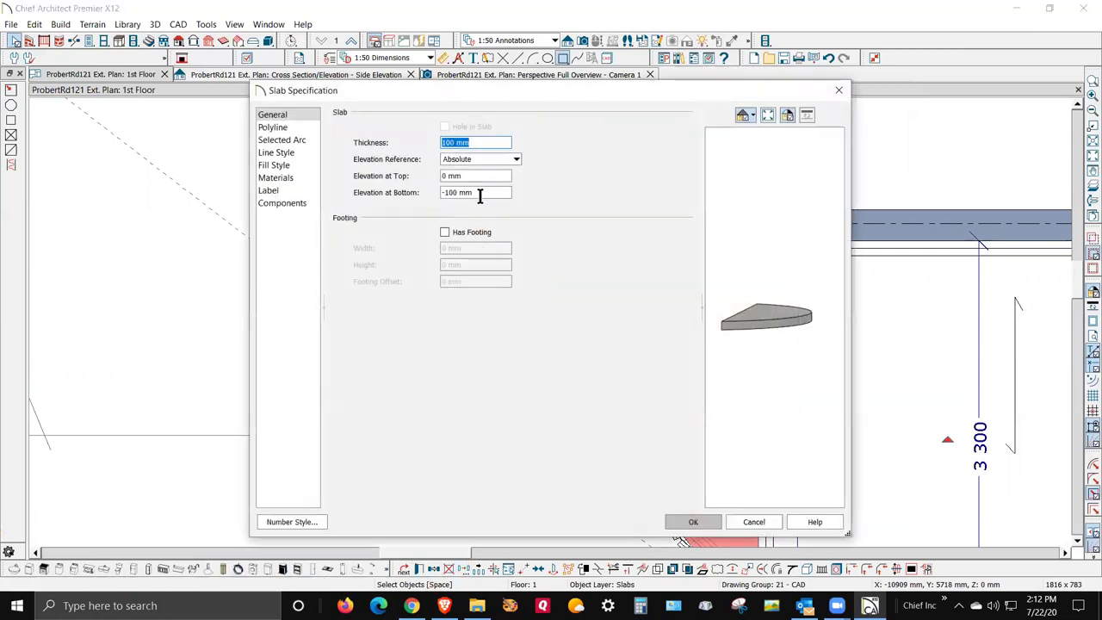
{"action": "left_click", "coordinate": [481, 192]}
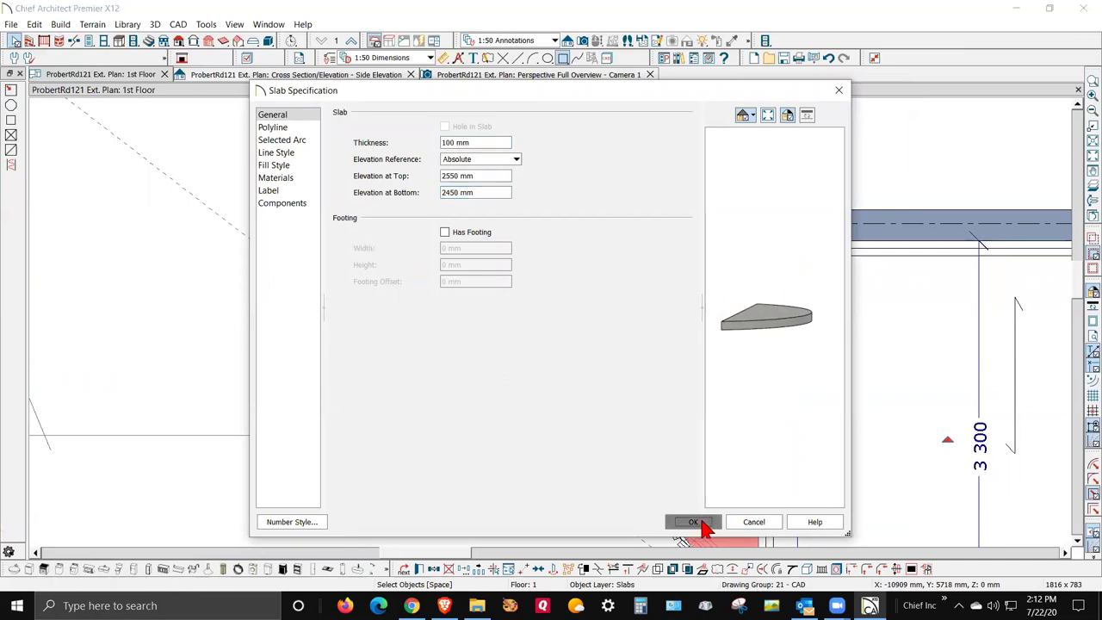
{"action": "left_click", "coordinate": [695, 523]}
Step: Examine the band between the upper and lower bay windows in the side elevation and the perspective camera view
{"action": "key", "text": "ctrl+Tab"}
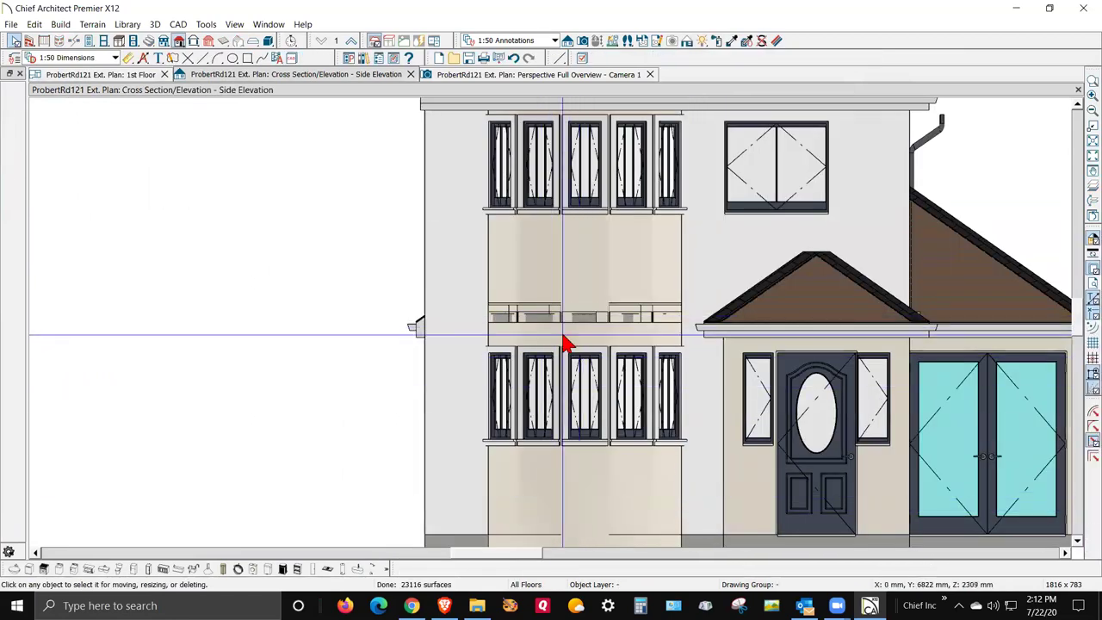
{"action": "key", "text": "ctrl+Tab"}
{"action": "scroll", "coordinate": [502, 334], "scroll_direction": "up", "scroll_amount": 3}
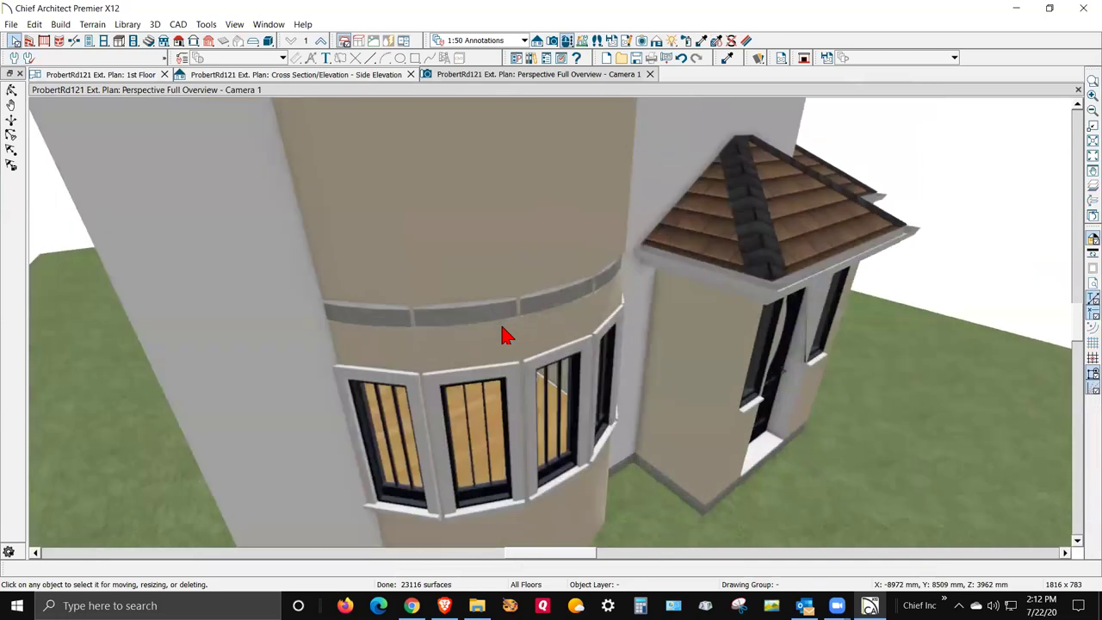
{"action": "scroll", "coordinate": [428, 335], "scroll_direction": "up", "scroll_amount": 2}
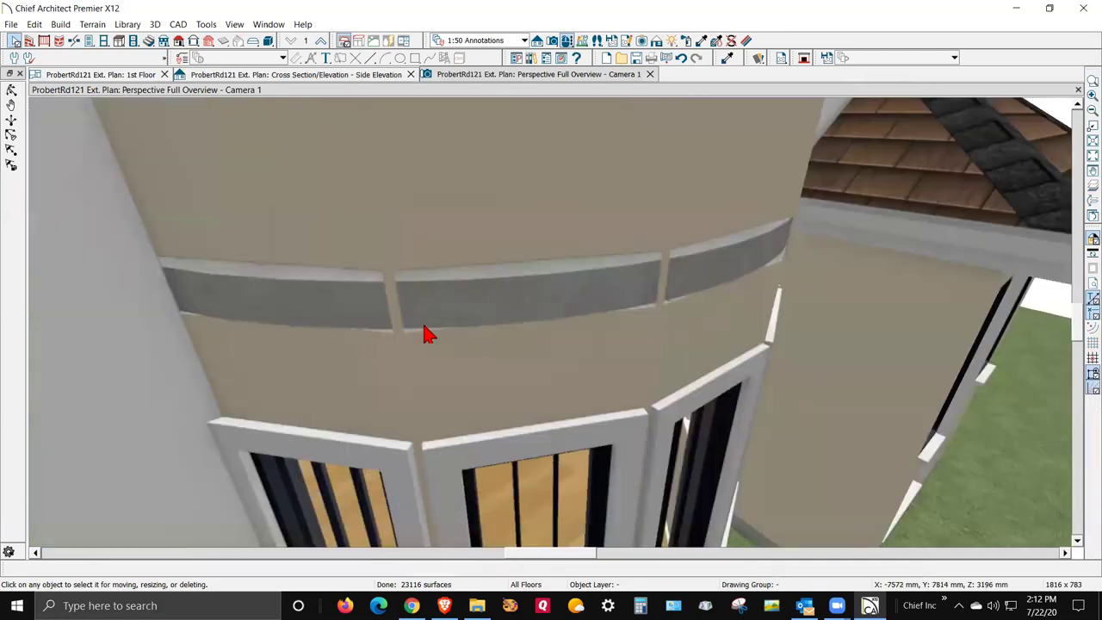
{"action": "scroll", "coordinate": [428, 334], "scroll_direction": "down", "scroll_amount": 3}
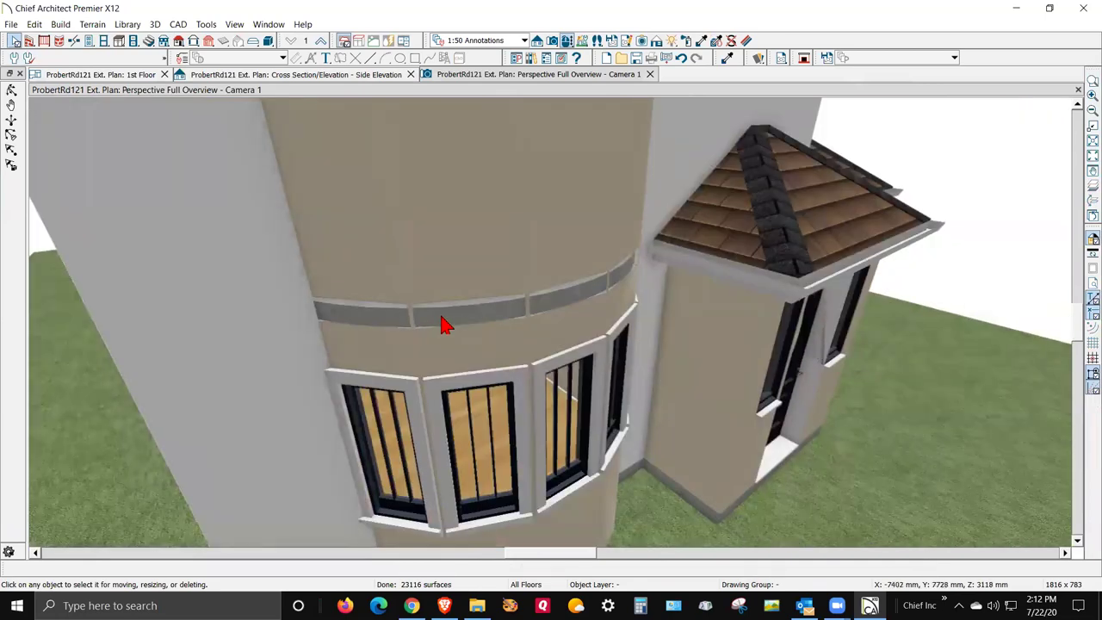
{"action": "left_click", "coordinate": [444, 326]}
{"action": "key", "text": "Escape"}
{"action": "scroll", "coordinate": [463, 360], "scroll_direction": "down", "scroll_amount": 5}
{"action": "scroll", "coordinate": [462, 360], "scroll_direction": "up", "scroll_amount": 2}
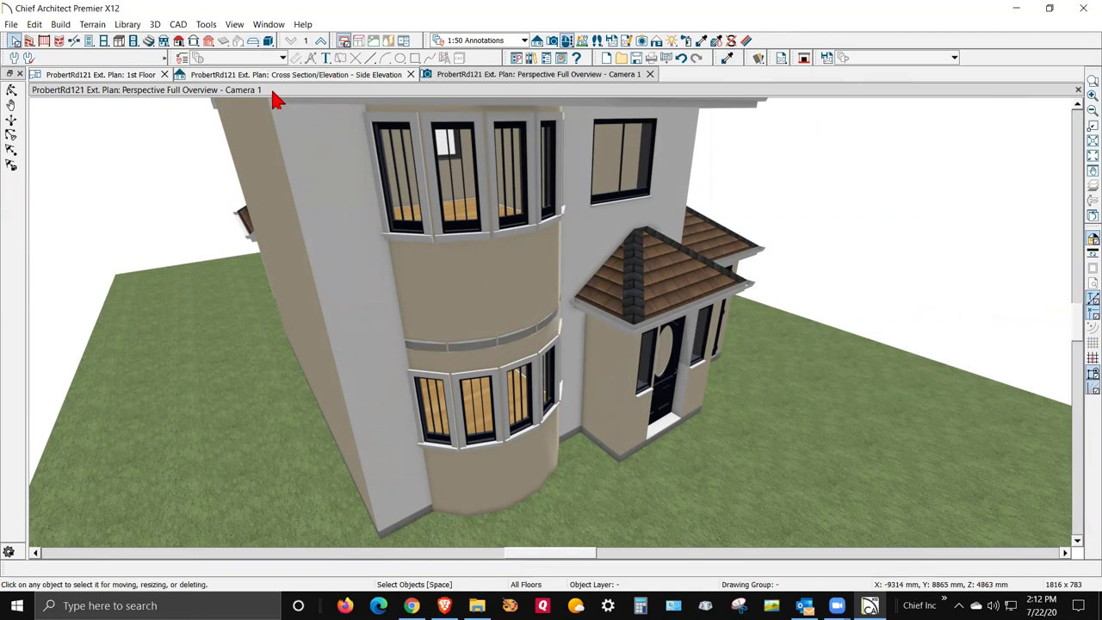
Step: Turn off the display of the Framing, Ceiling Beams layer in the Camera View Layer Set
{"action": "left_click", "coordinate": [209, 24]}
{"action": "mouse_move", "coordinate": [211, 41]}
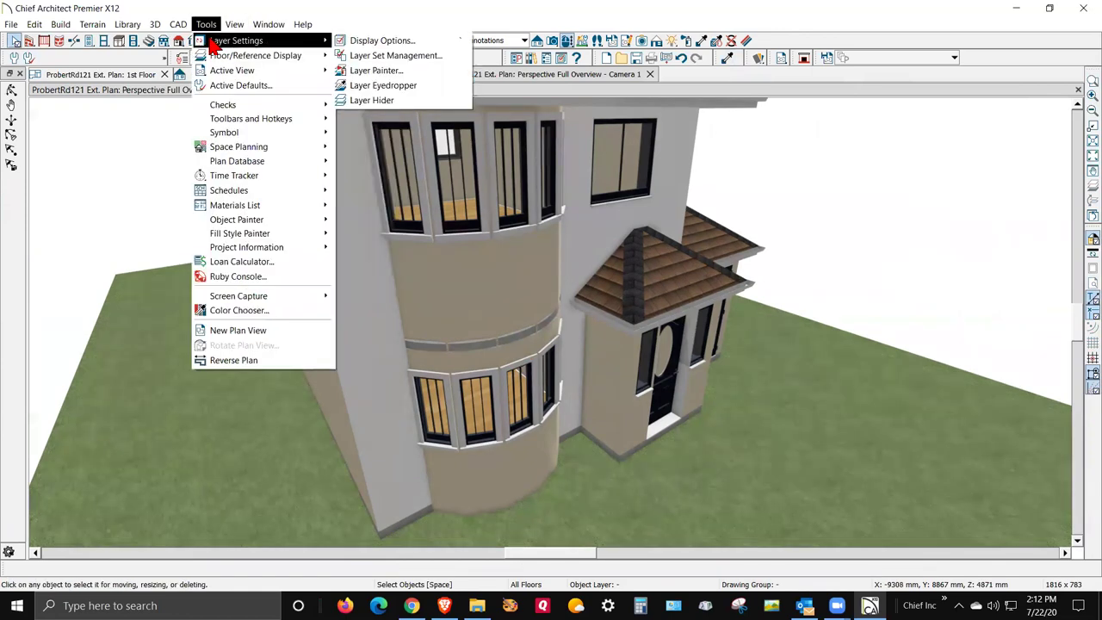
{"action": "left_click", "coordinate": [381, 42]}
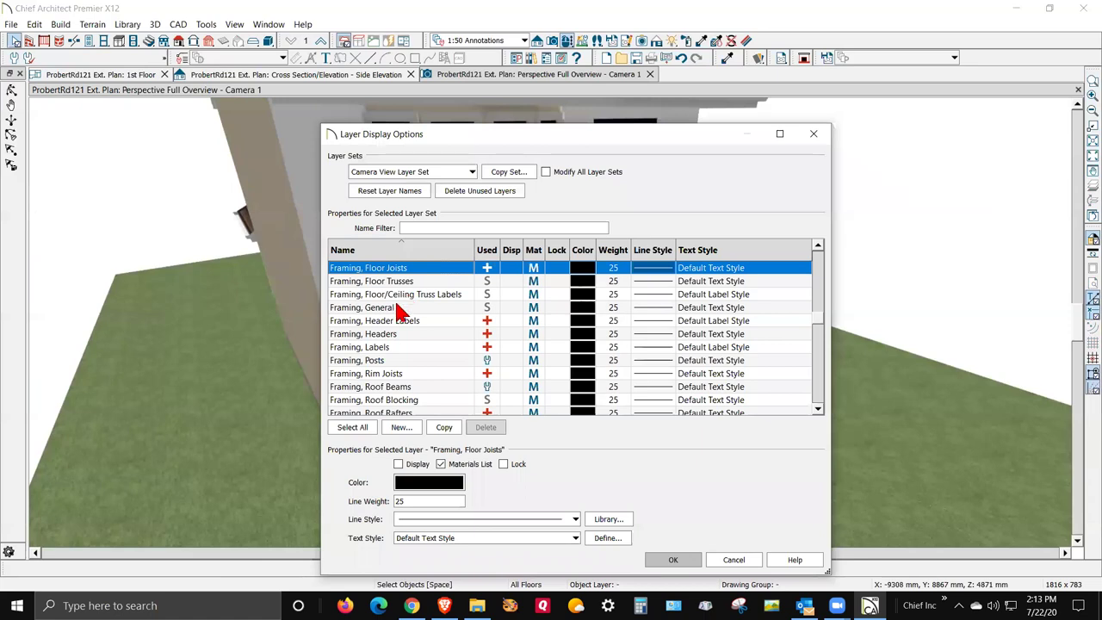
{"action": "scroll", "coordinate": [508, 285], "scroll_direction": "up", "scroll_amount": 3}
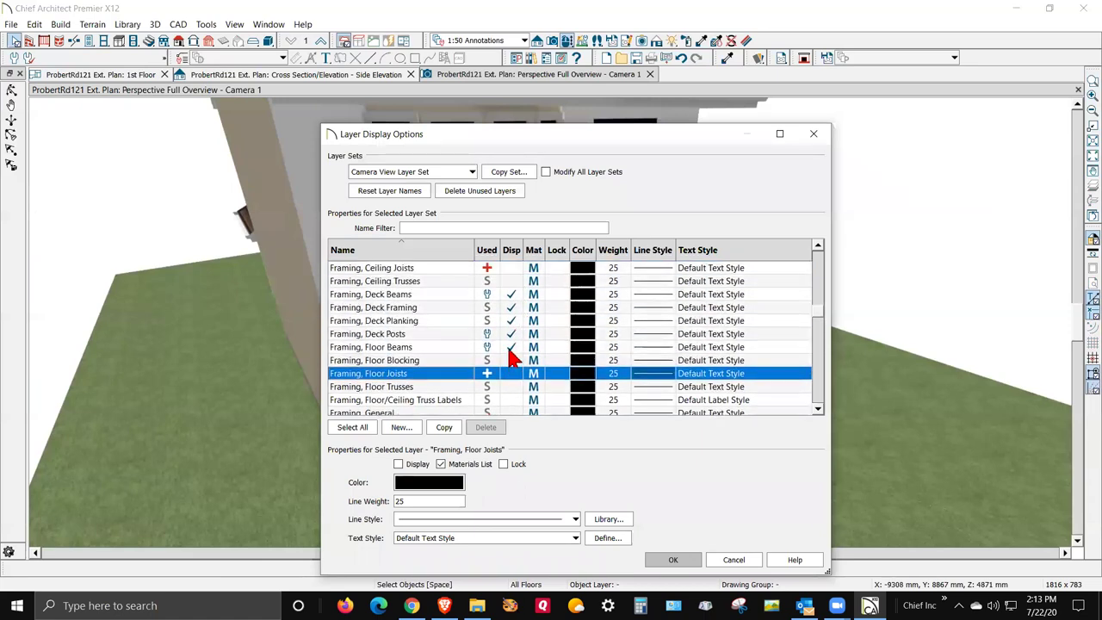
{"action": "scroll", "coordinate": [510, 336], "scroll_direction": "up", "scroll_amount": 2}
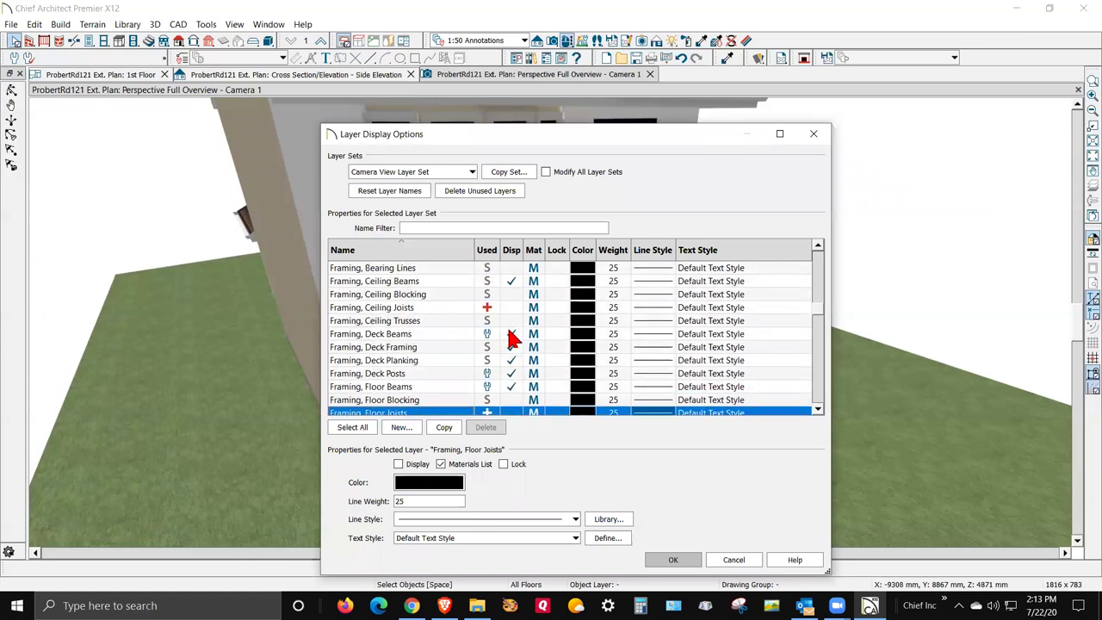
{"action": "left_click", "coordinate": [514, 295]}
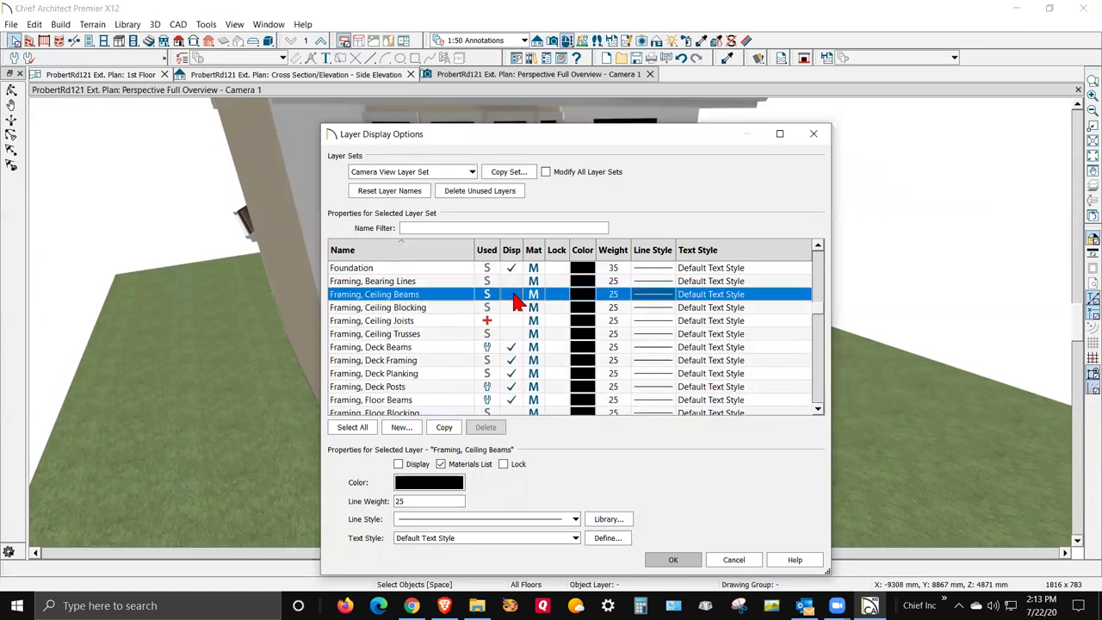
Step: Turn off the Framing, Sill Plates and Framing, Wall layers in the Camera View Layer Set and apply the changes
{"action": "scroll", "coordinate": [514, 297], "scroll_direction": "up", "scroll_amount": 1}
{"action": "scroll", "coordinate": [513, 303], "scroll_direction": "down", "scroll_amount": 3}
{"action": "scroll", "coordinate": [513, 310], "scroll_direction": "down", "scroll_amount": 6}
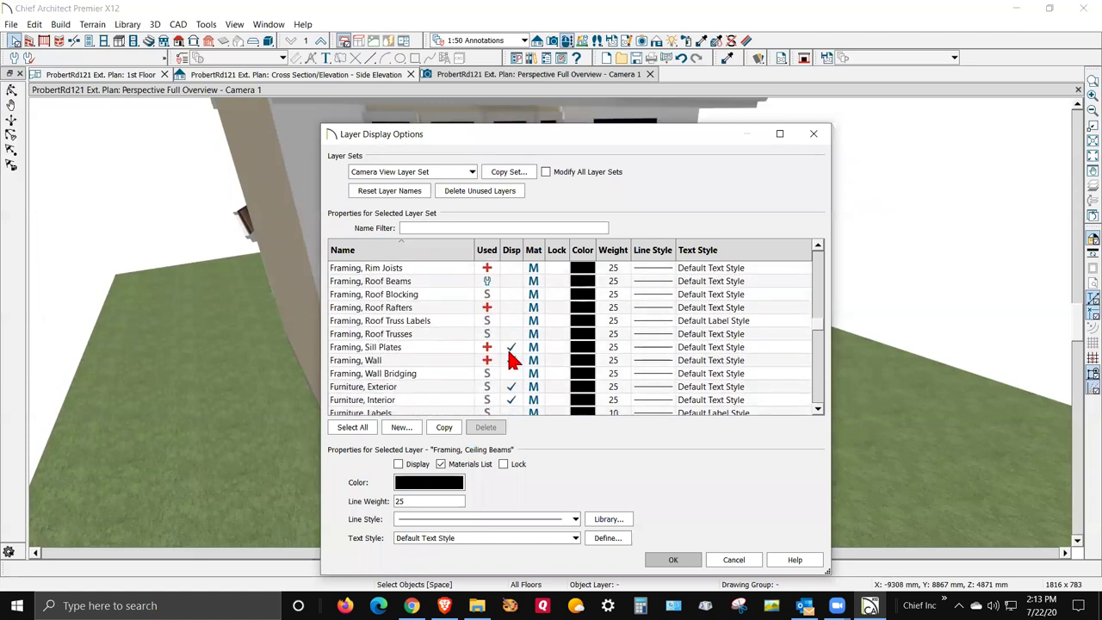
{"action": "left_click", "coordinate": [512, 347]}
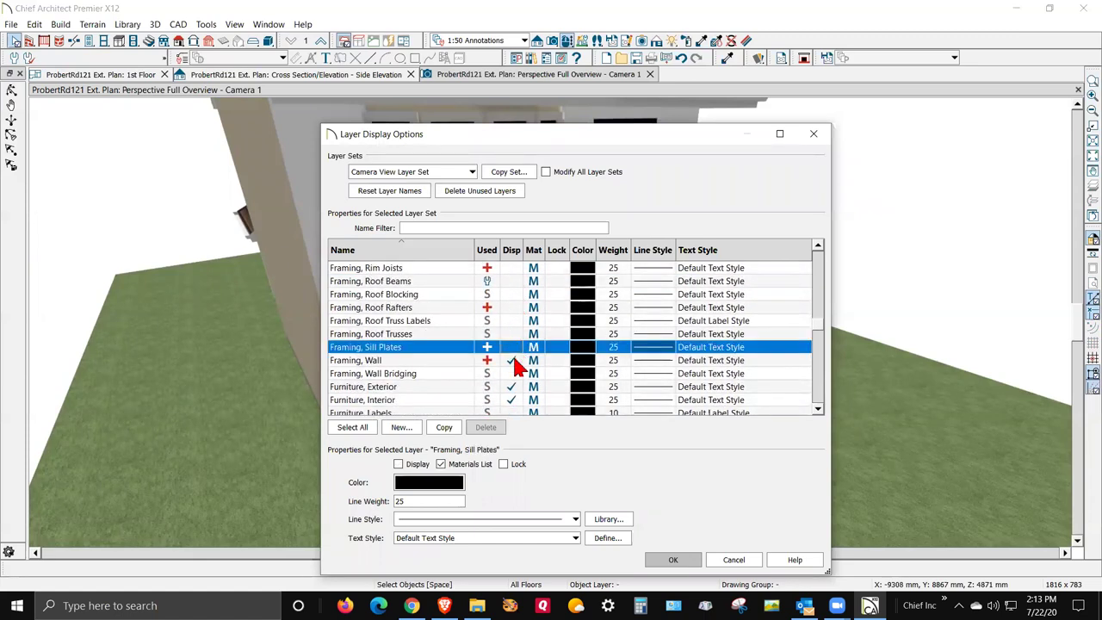
{"action": "left_click", "coordinate": [512, 360]}
{"action": "scroll", "coordinate": [530, 400], "scroll_direction": "down", "scroll_amount": 2}
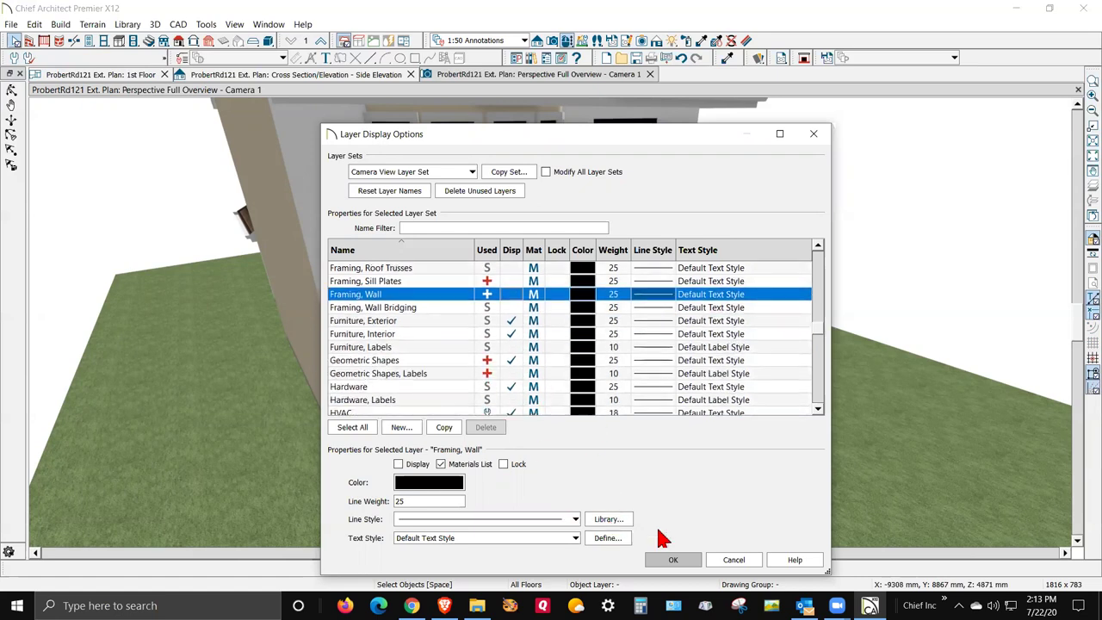
{"action": "left_click", "coordinate": [673, 561]}
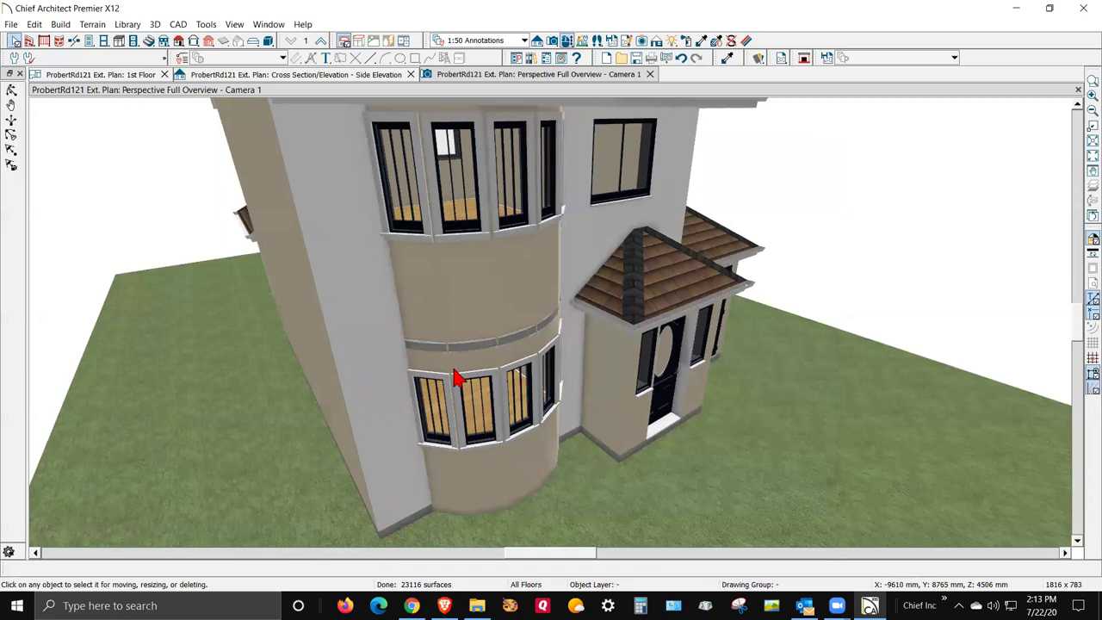
Step: Copy the plasterboard material from the bay wall and paint it onto the exposed slab band above the lower bay windows
{"action": "scroll", "coordinate": [457, 379], "scroll_direction": "up", "scroll_amount": 5}
{"action": "scroll", "coordinate": [453, 377], "scroll_direction": "down", "scroll_amount": 5}
{"action": "scroll", "coordinate": [435, 300], "scroll_direction": "up", "scroll_amount": 3}
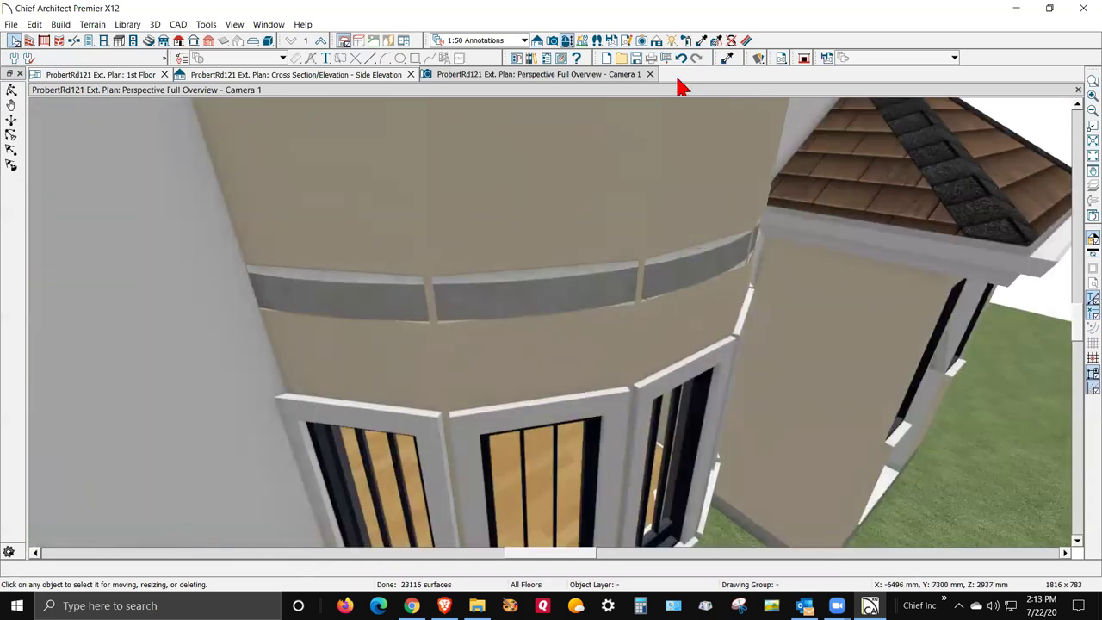
{"action": "left_click", "coordinate": [702, 40]}
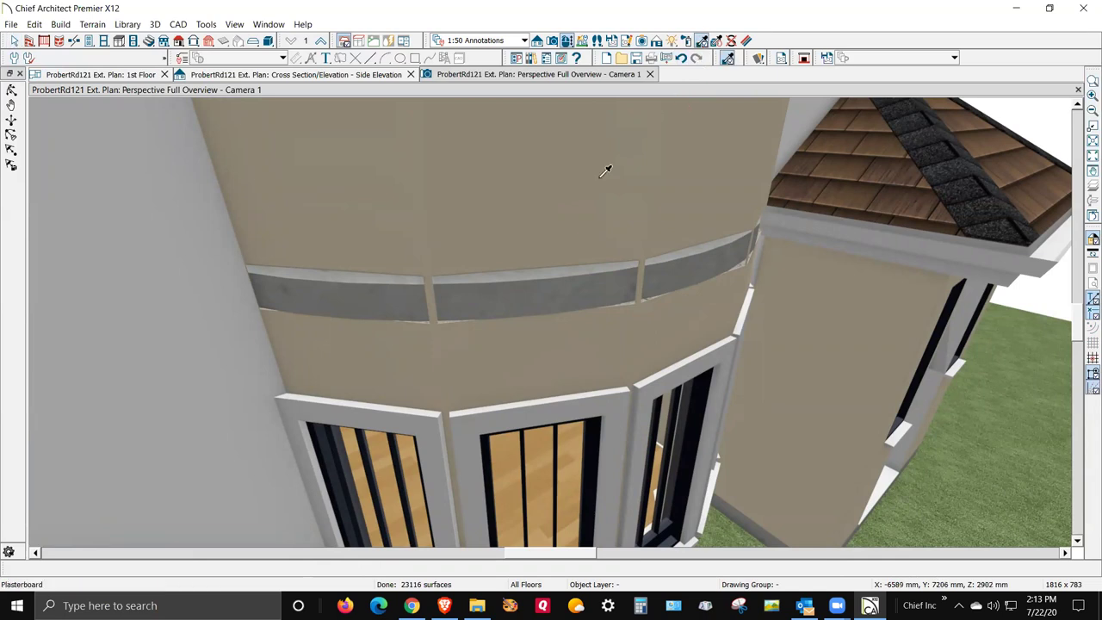
{"action": "left_click", "coordinate": [573, 212]}
{"action": "left_click", "coordinate": [548, 303]}
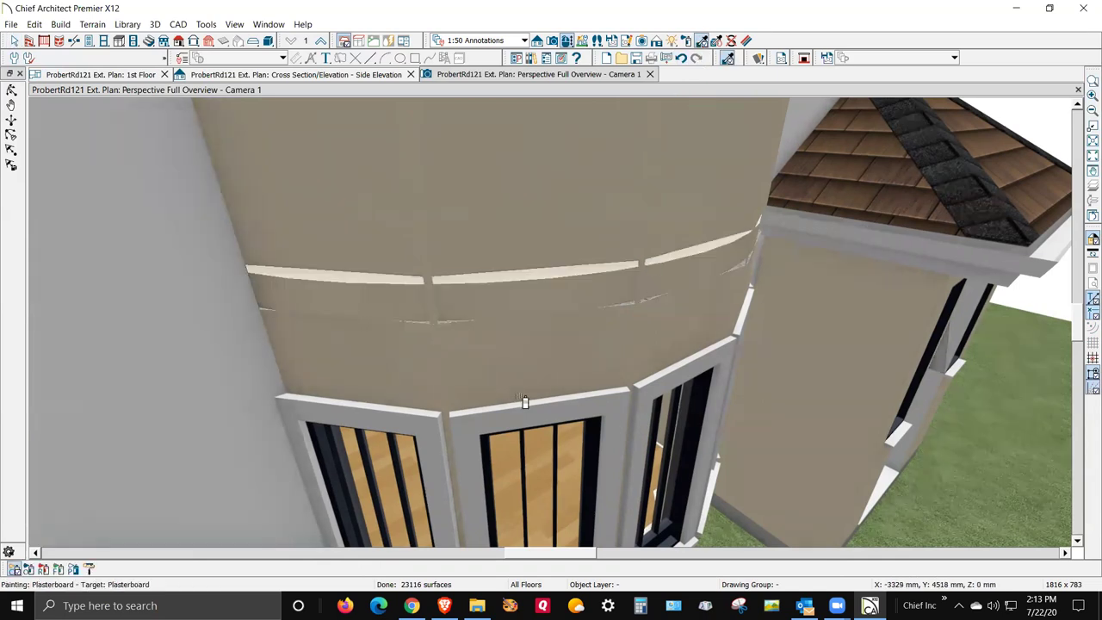
{"action": "key", "text": "space"}
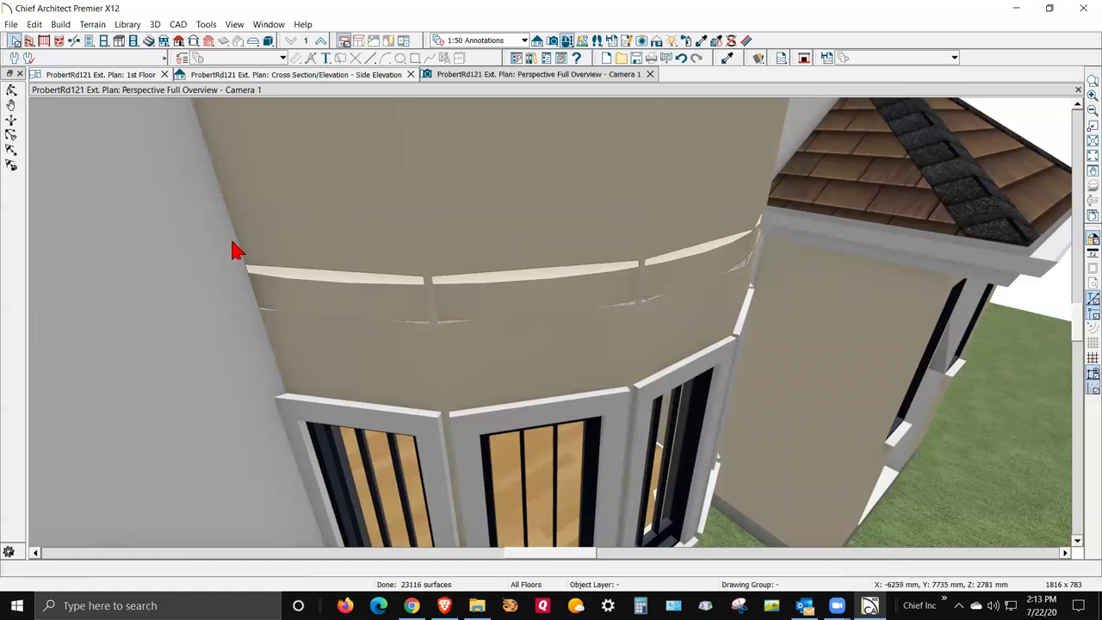
Step: Change the camera view to an outlined rendering style to examine the slab edges against the bay wall
{"action": "left_click", "coordinate": [657, 42]}
{"action": "left_click", "coordinate": [11, 105]}
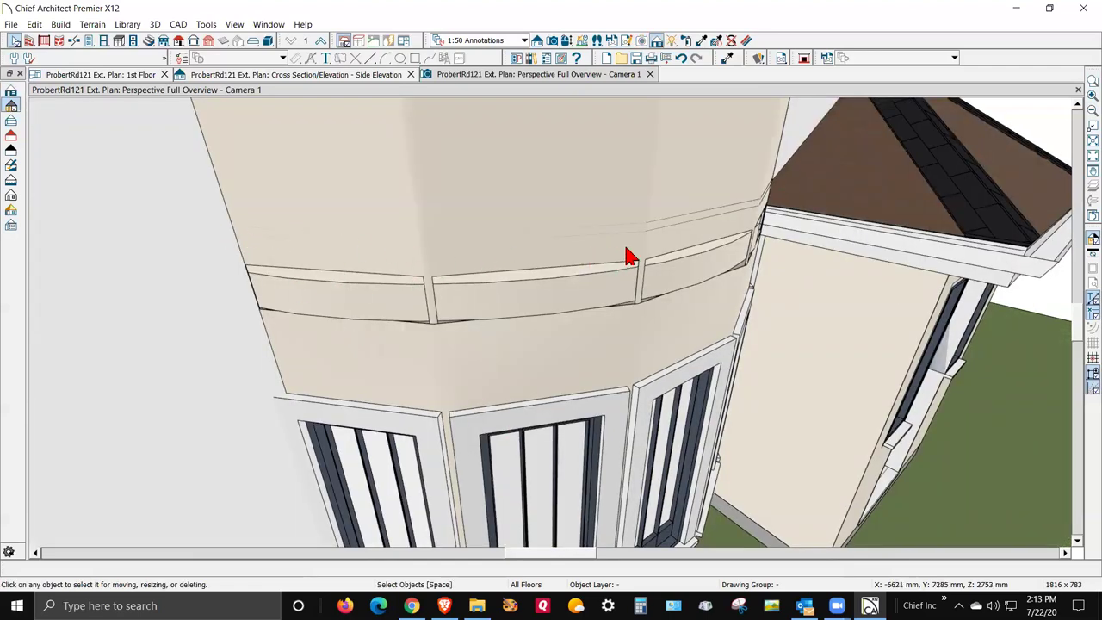
Step: Try to convert the curved outer edge of the lounge bay slab to a straight edge in the 1st floor plan
{"action": "key", "text": "ctrl+Tab"}
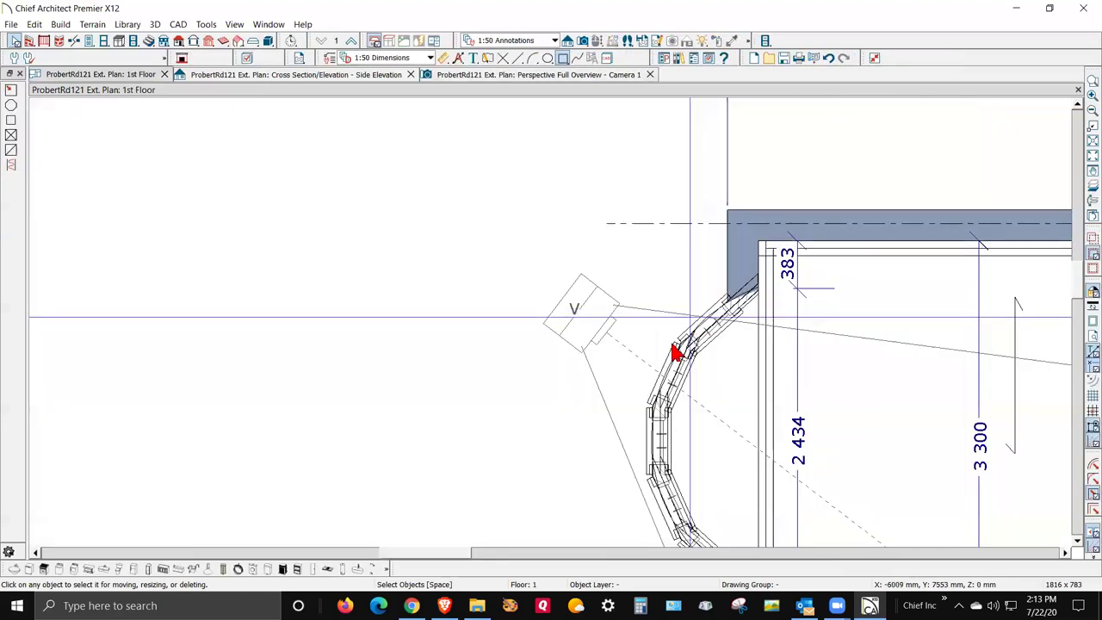
{"action": "scroll", "coordinate": [591, 319], "scroll_direction": "down", "scroll_amount": 2}
{"action": "scroll", "coordinate": [636, 263], "scroll_direction": "up", "scroll_amount": 2}
{"action": "scroll", "coordinate": [636, 263], "scroll_direction": "up", "scroll_amount": 3}
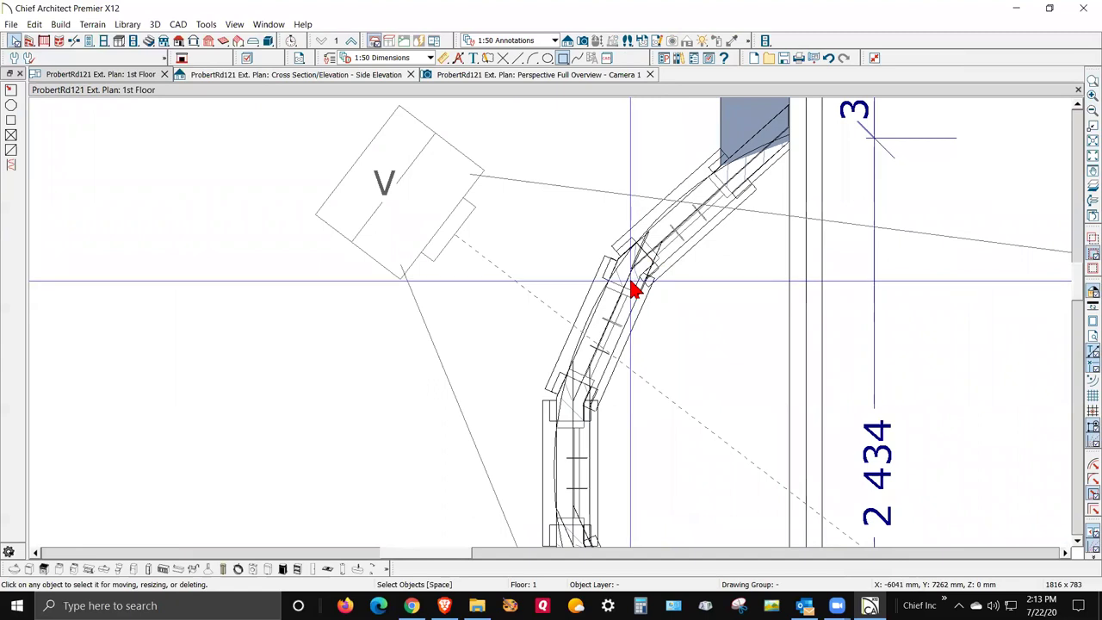
{"action": "left_click", "coordinate": [636, 290]}
{"action": "key", "text": "Tab"}
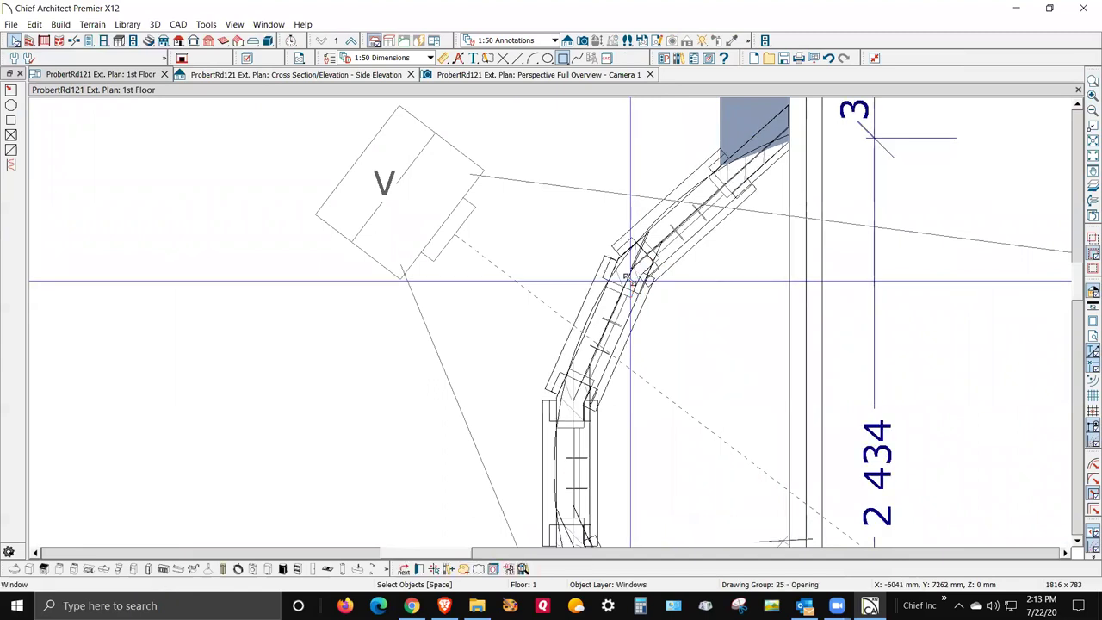
{"action": "key", "text": "Tab"}
{"action": "key", "text": "Tab"}
{"action": "key", "text": "Tab"}
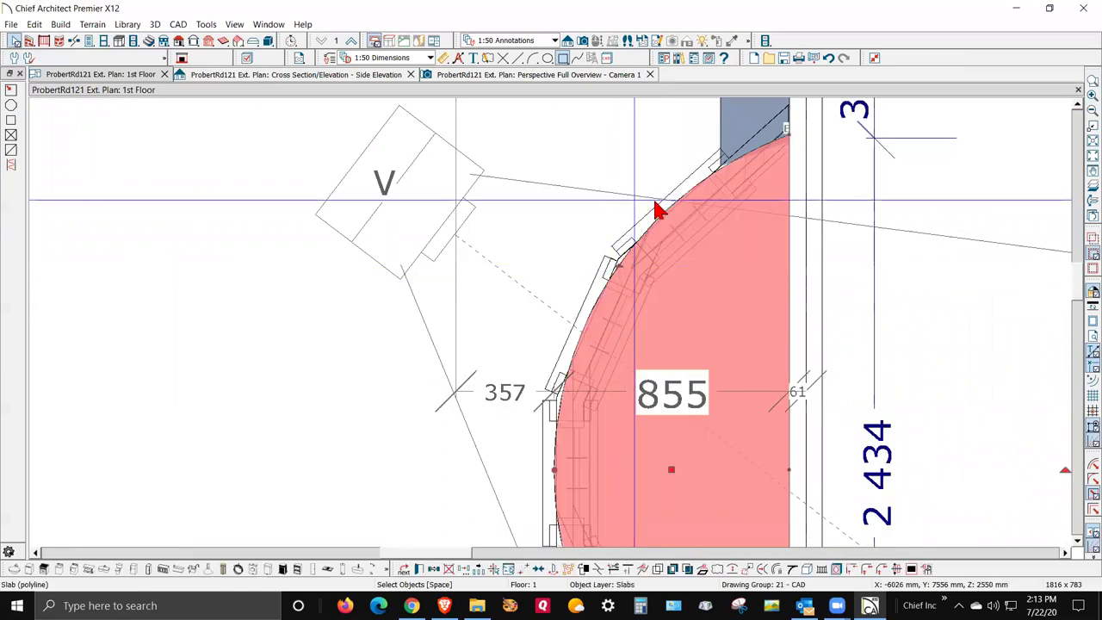
{"action": "scroll", "coordinate": [646, 220], "scroll_direction": "down", "scroll_amount": 2}
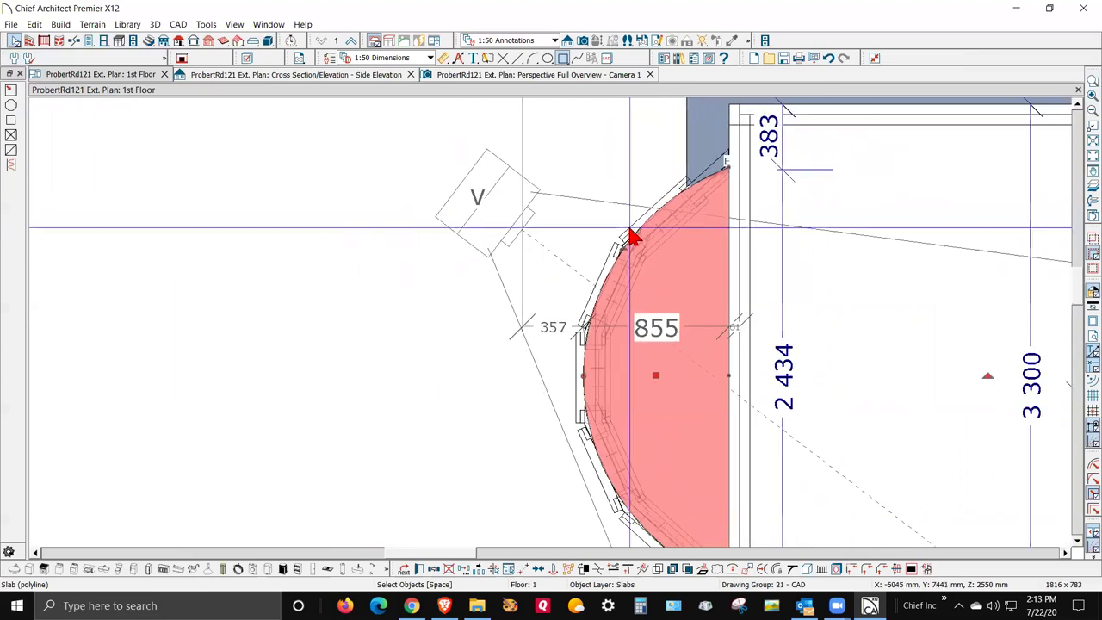
{"action": "scroll", "coordinate": [631, 237], "scroll_direction": "down", "scroll_amount": 1}
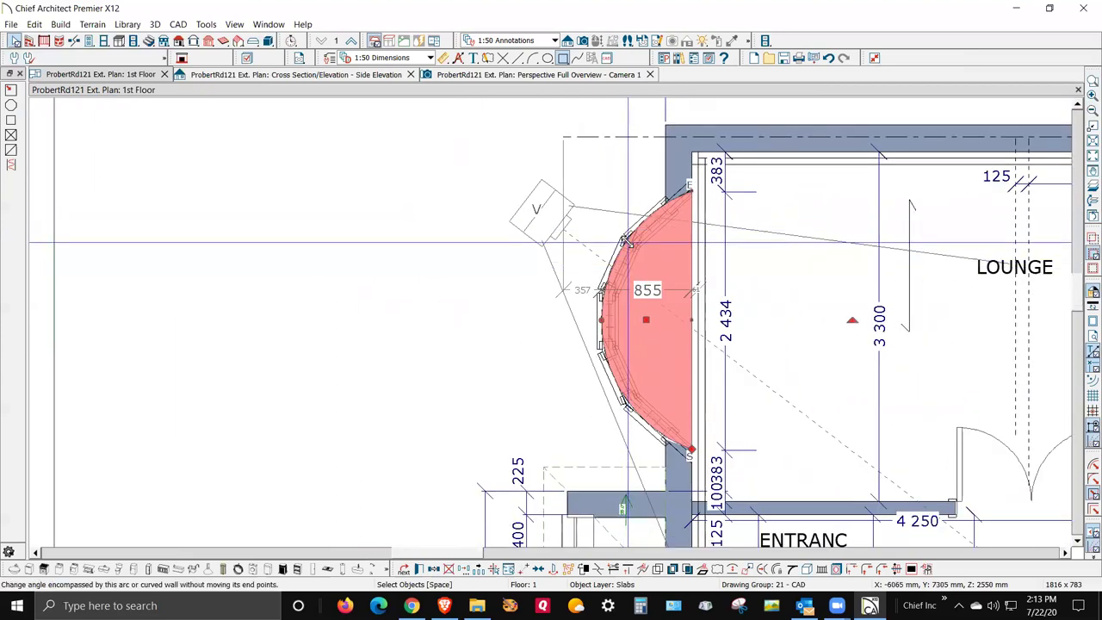
{"action": "left_click", "coordinate": [733, 569]}
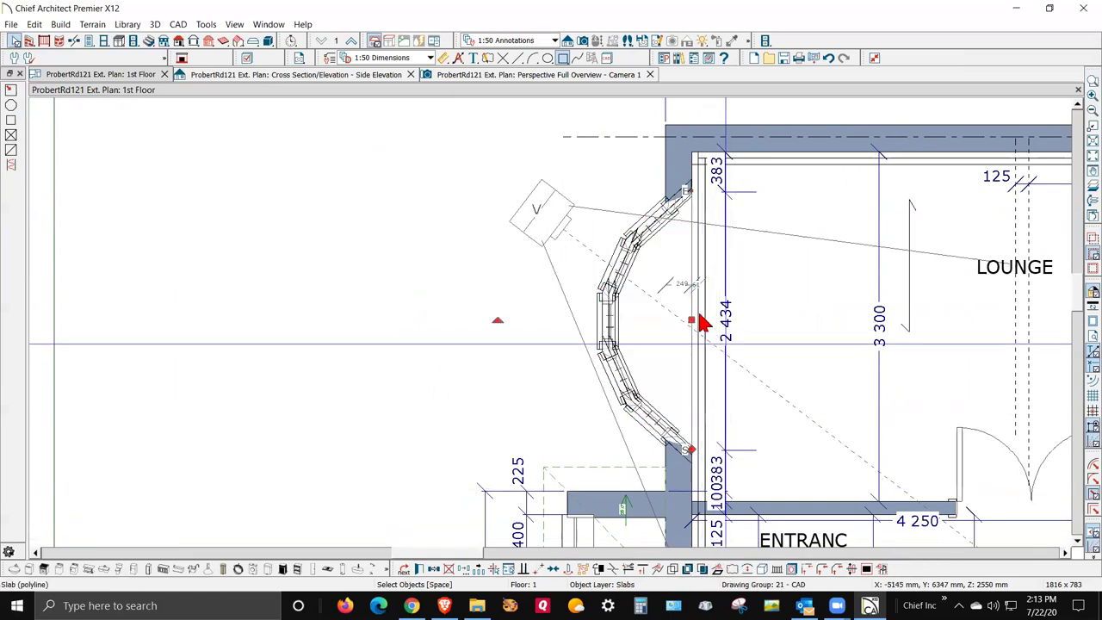
Step: Remove the straightened slab from the lounge bay in the 1st floor plan
{"action": "scroll", "coordinate": [704, 322], "scroll_direction": "up", "scroll_amount": 2}
{"action": "left_click_drag", "start_coordinate": [687, 319], "coordinate": [504, 317]}
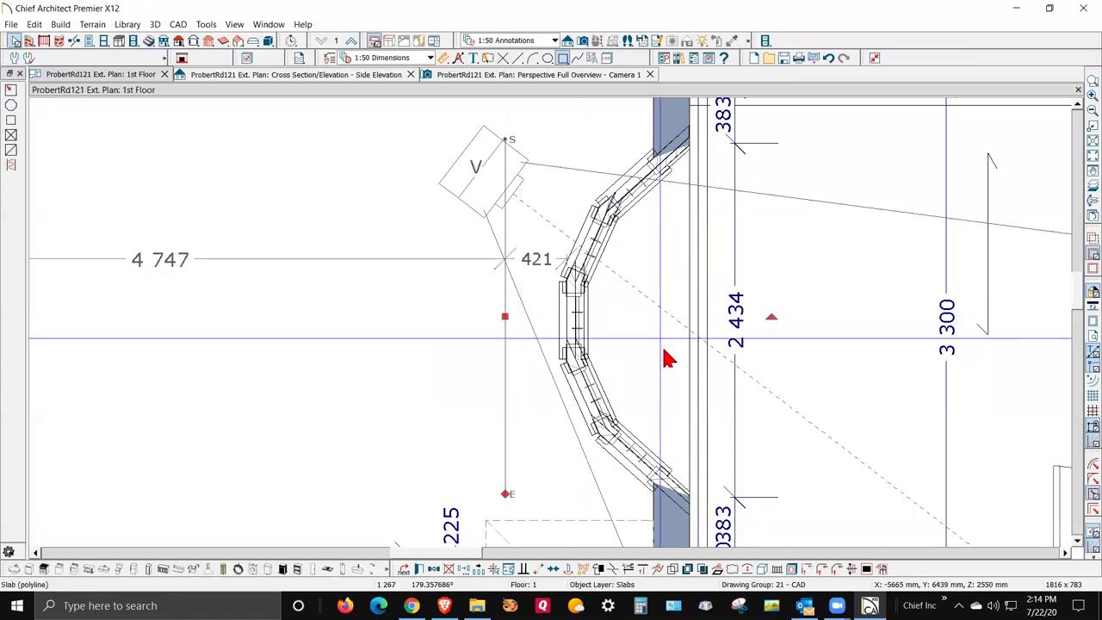
{"action": "left_click", "coordinate": [423, 236]}
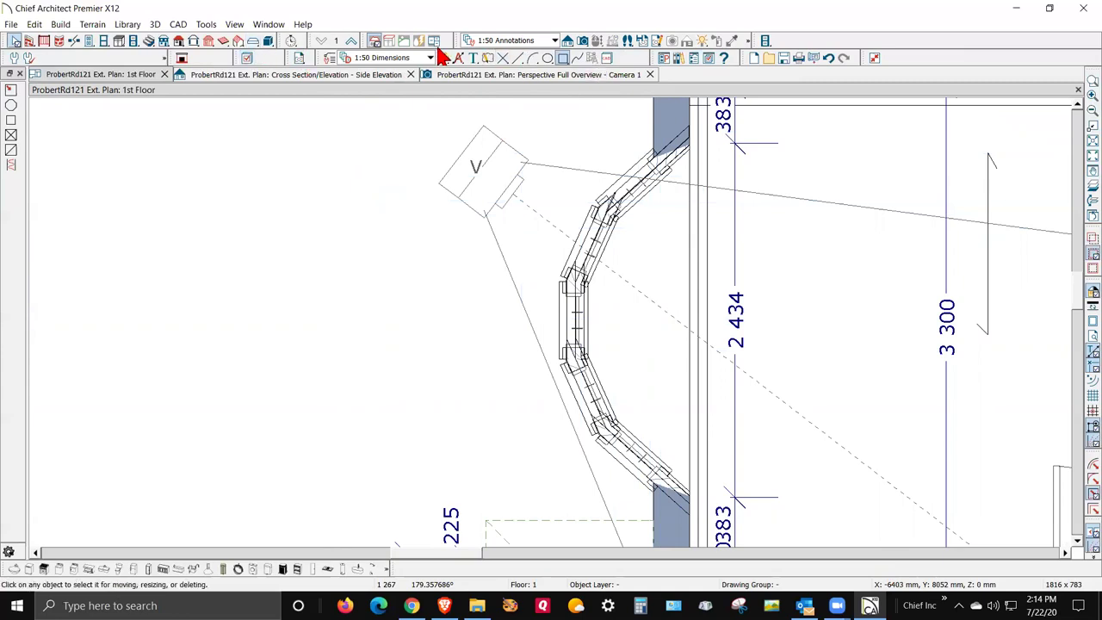
Step: Draw a rectangular polyline over the lounge bay and fit its inner and outer edges, about 824 by 2409 mm
{"action": "left_click", "coordinate": [563, 59]}
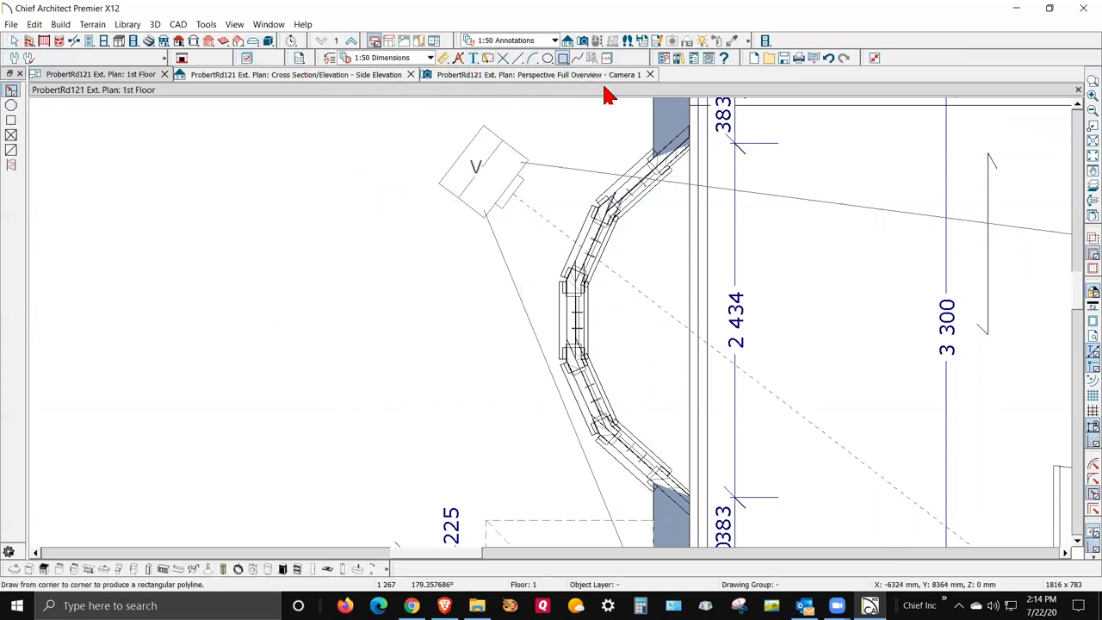
{"action": "left_click_drag", "start_coordinate": [692, 146], "coordinate": [523, 497]}
{"action": "key", "text": "space"}
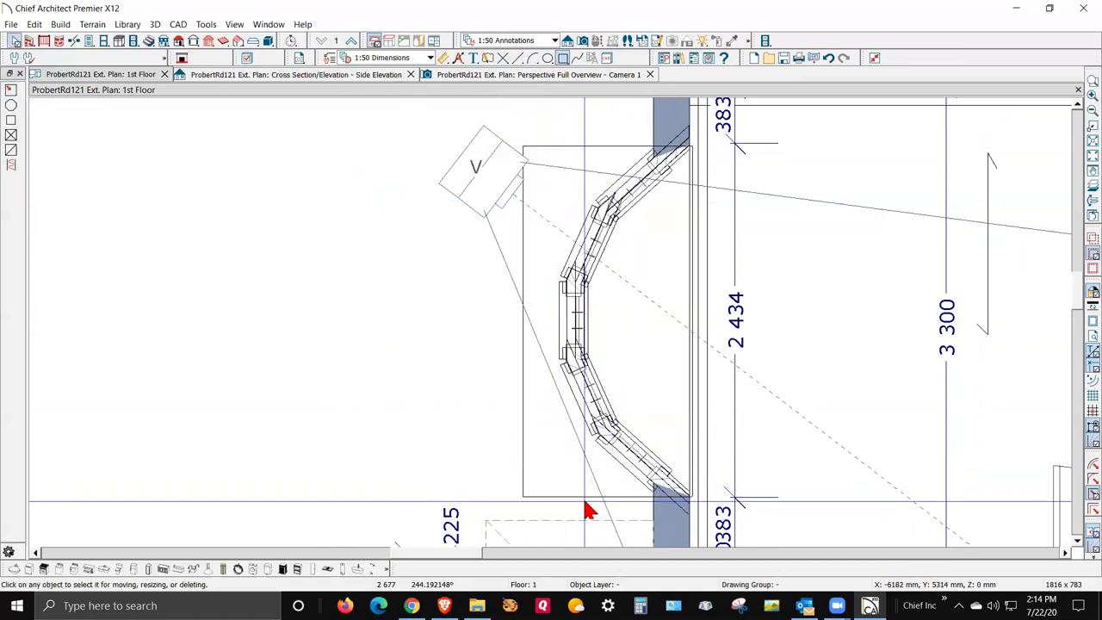
{"action": "left_click", "coordinate": [672, 393]}
{"action": "left_click_drag", "start_coordinate": [693, 328], "coordinate": [689, 328]}
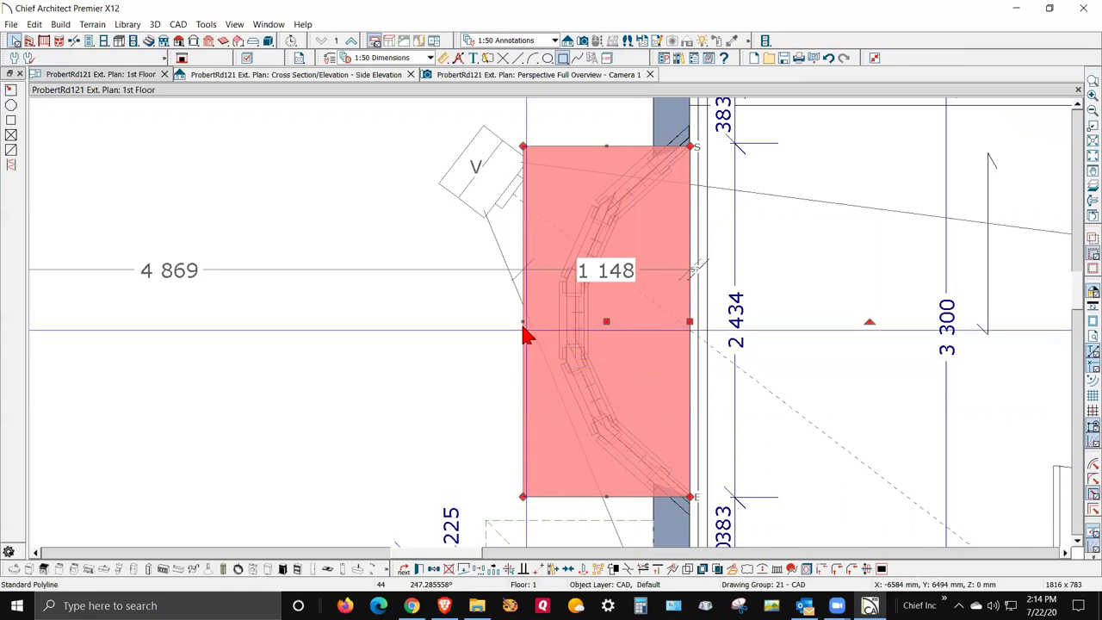
{"action": "left_click_drag", "start_coordinate": [523, 323], "coordinate": [570, 337]}
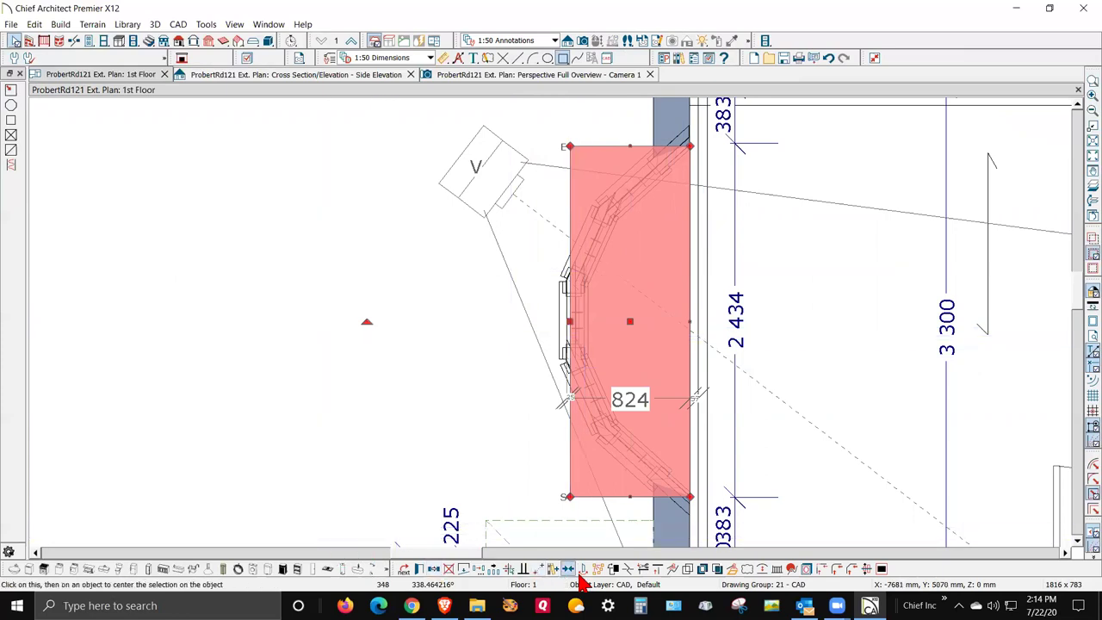
Step: Add a break in the rectangle's upper edge and move the two outer corners onto the upper bay window joints
{"action": "key", "text": "Escape"}
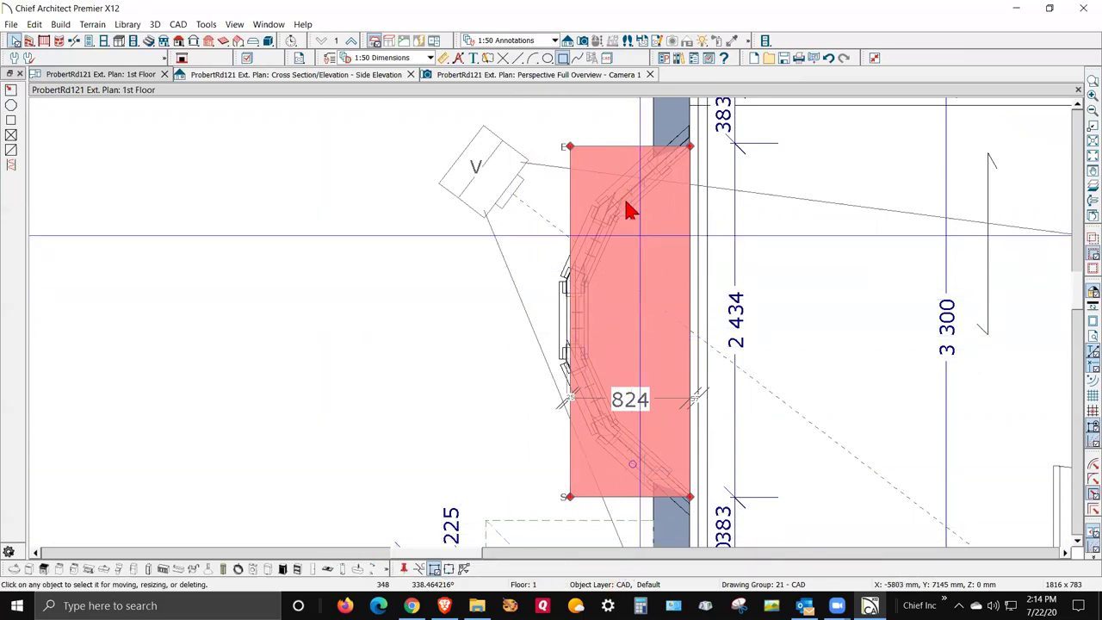
{"action": "left_click", "coordinate": [613, 159]}
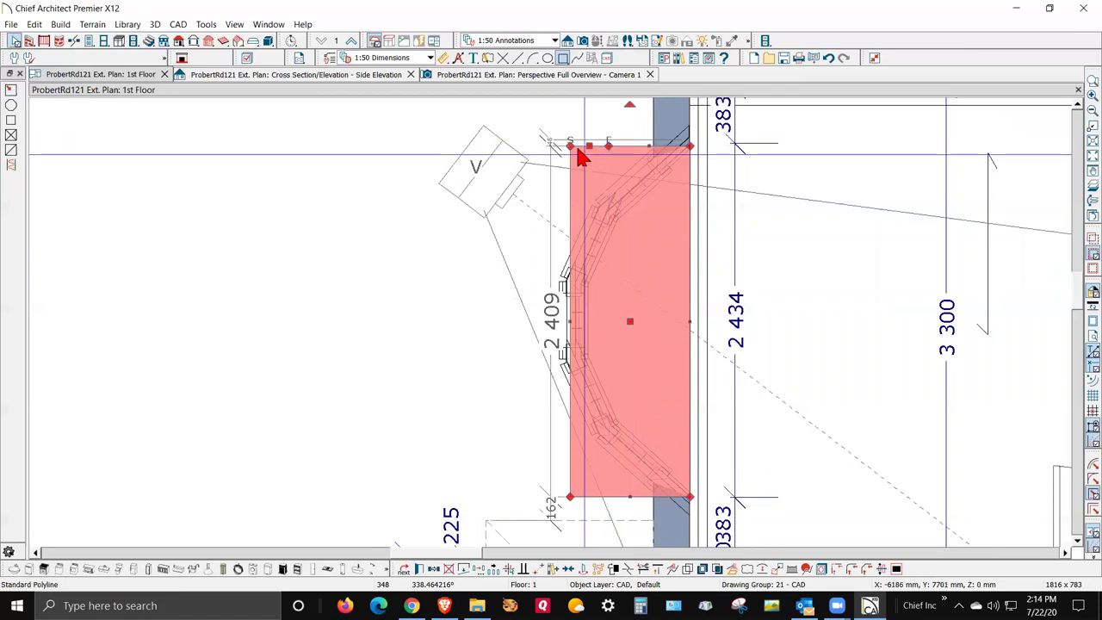
{"action": "left_click_drag", "start_coordinate": [567, 142], "coordinate": [578, 282]}
{"action": "left_click_drag", "start_coordinate": [608, 146], "coordinate": [606, 206]}
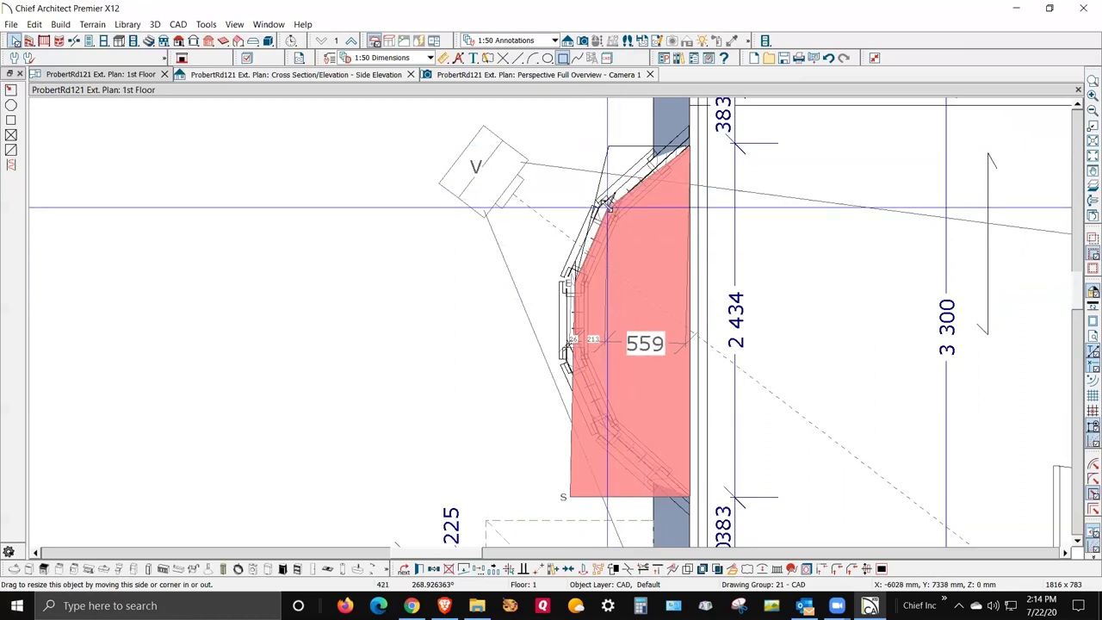
{"action": "left_click_drag", "start_coordinate": [607, 204], "coordinate": [607, 207]}
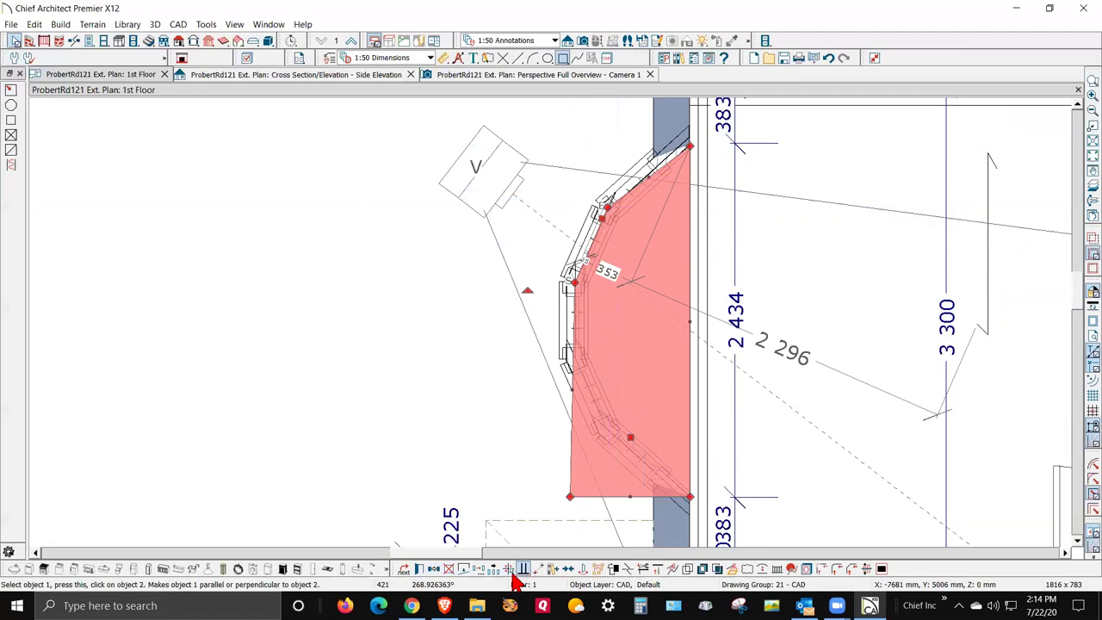
Step: Add breaks along the polyline's outer edge and fit its lower corners to the remaining bay window segments
{"action": "left_click", "coordinate": [633, 571]}
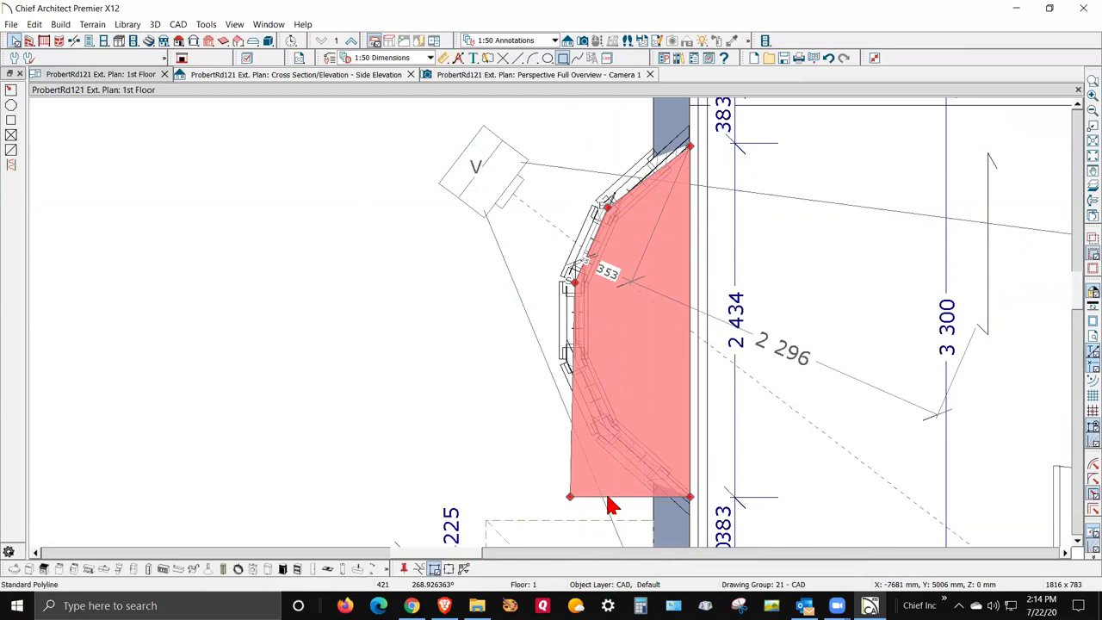
{"action": "left_click", "coordinate": [583, 365]}
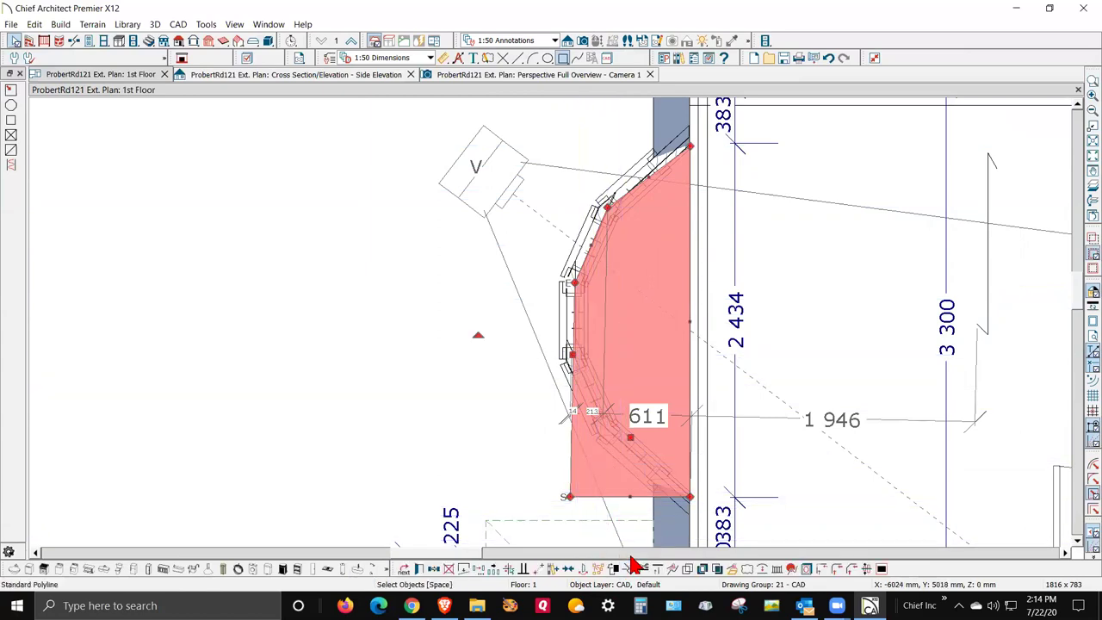
{"action": "left_click", "coordinate": [630, 575]}
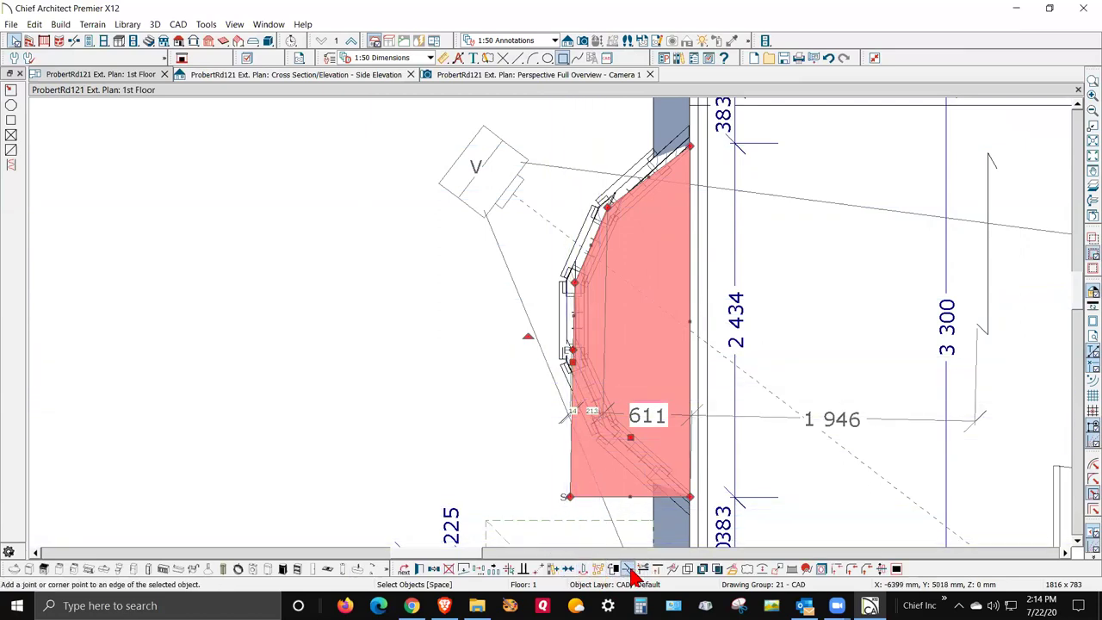
{"action": "left_click", "coordinate": [571, 438]}
{"action": "left_click_drag", "start_coordinate": [571, 438], "coordinate": [675, 498]}
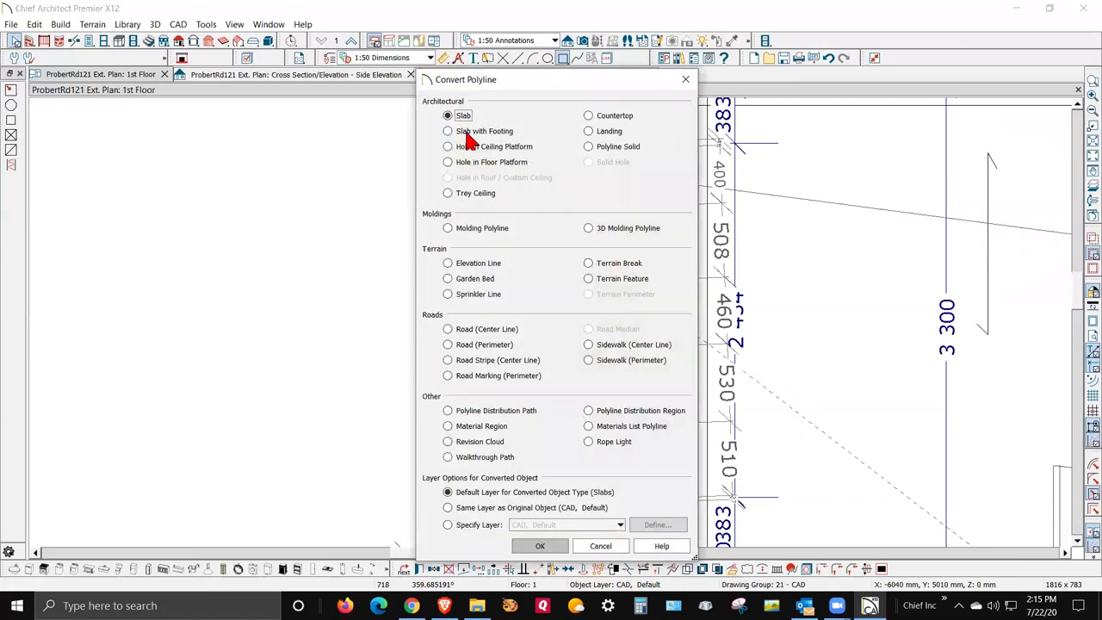
Step: Convert the lounge bay polyline into a slab on the default slab layer, accept its specification and check the perspective camera view
{"action": "left_click", "coordinate": [540, 546]}
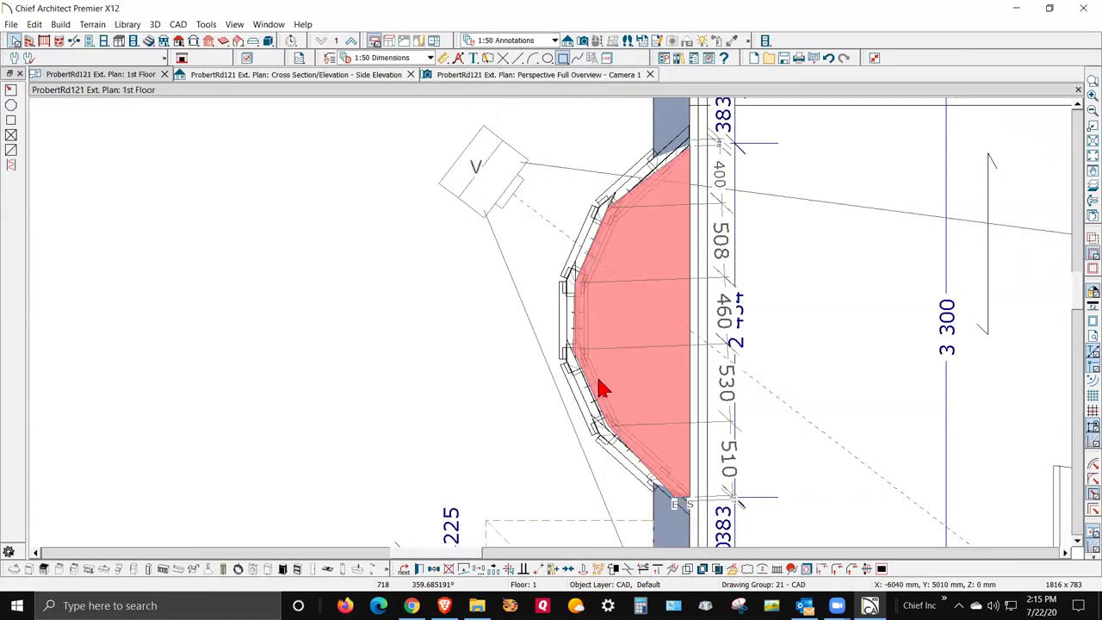
{"action": "double_click", "coordinate": [598, 386]}
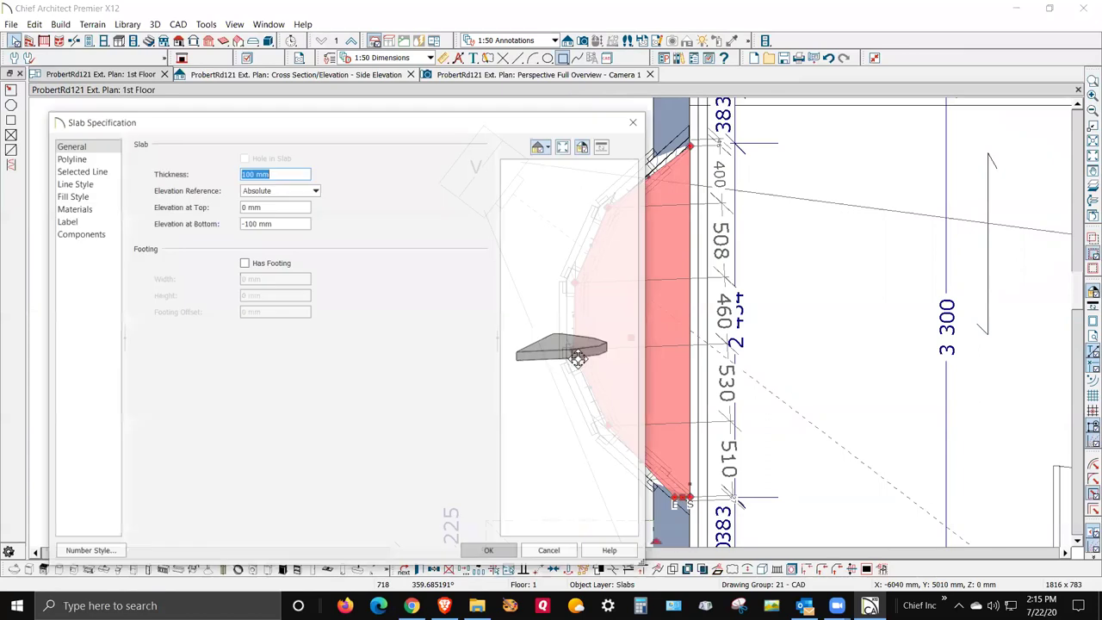
{"action": "left_click", "coordinate": [486, 553]}
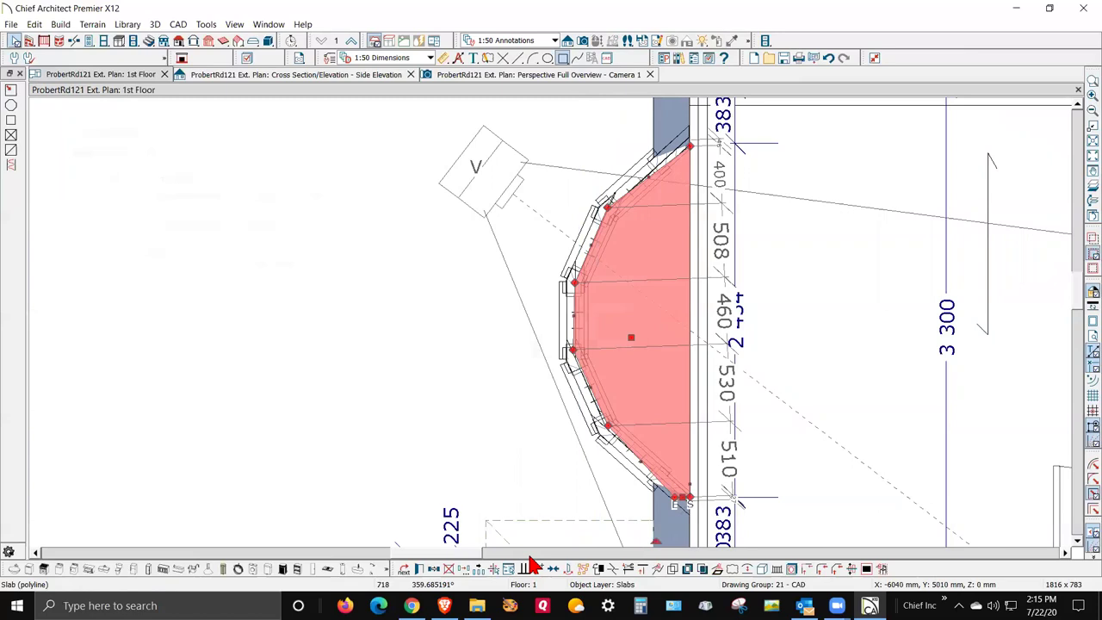
{"action": "key", "text": "ctrl+Tab"}
{"action": "key", "text": "ctrl+Tab"}
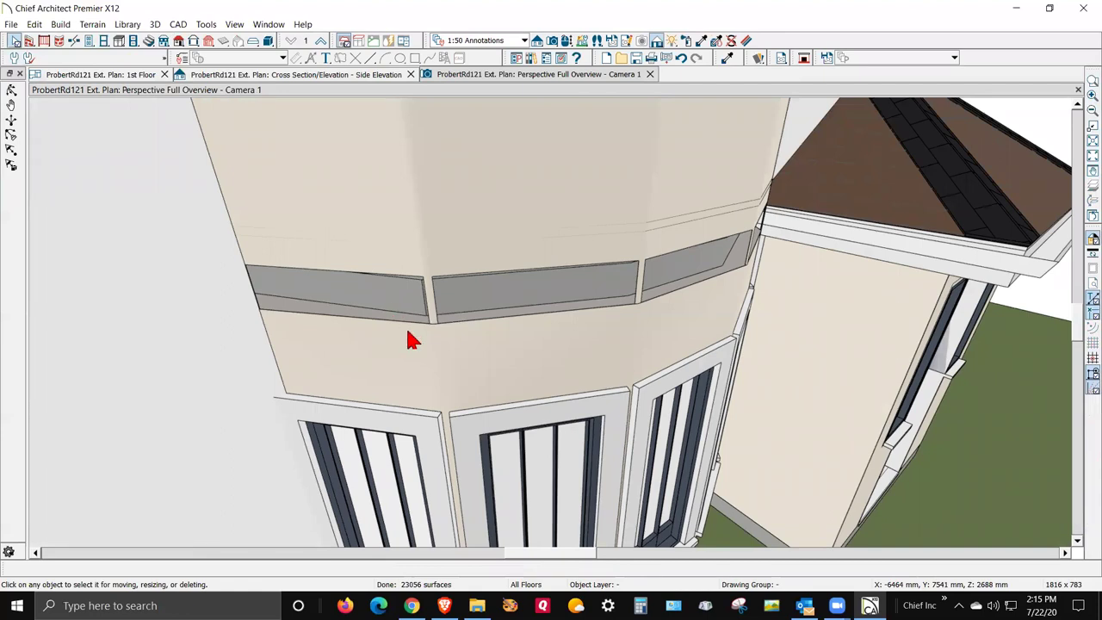
Step: Return to the 1st floor plan and identify the joist overlapping the slab along the upper bay window segment
{"action": "key", "text": "ctrl+Tab"}
{"action": "scroll", "coordinate": [600, 245], "scroll_direction": "up", "scroll_amount": 5}
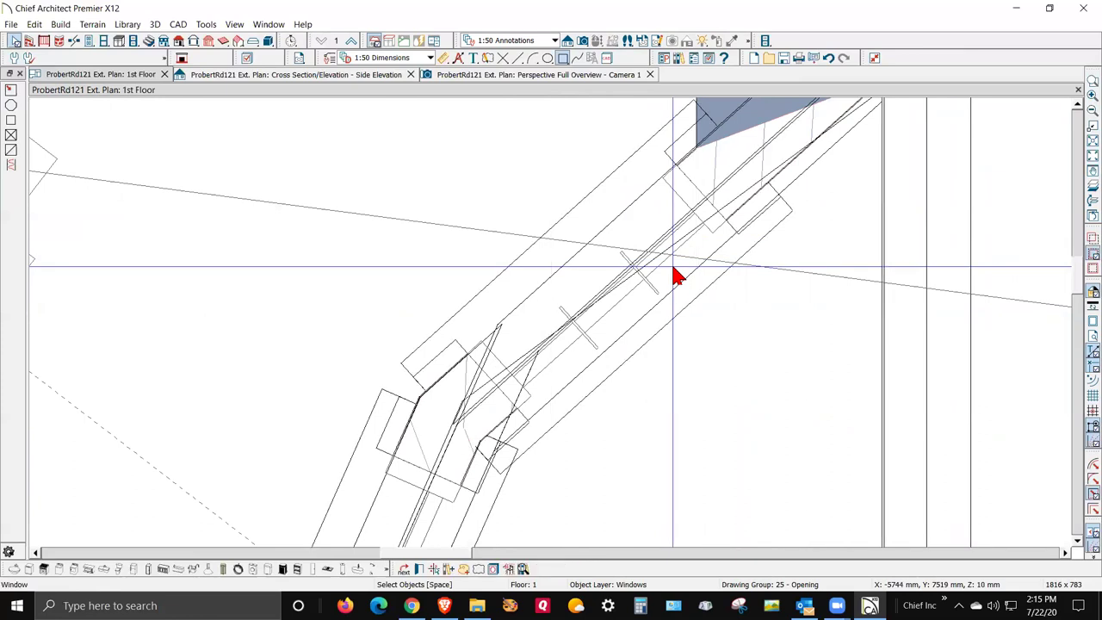
{"action": "scroll", "coordinate": [616, 452], "scroll_direction": "up", "scroll_amount": 3}
{"action": "left_click", "coordinate": [617, 453]}
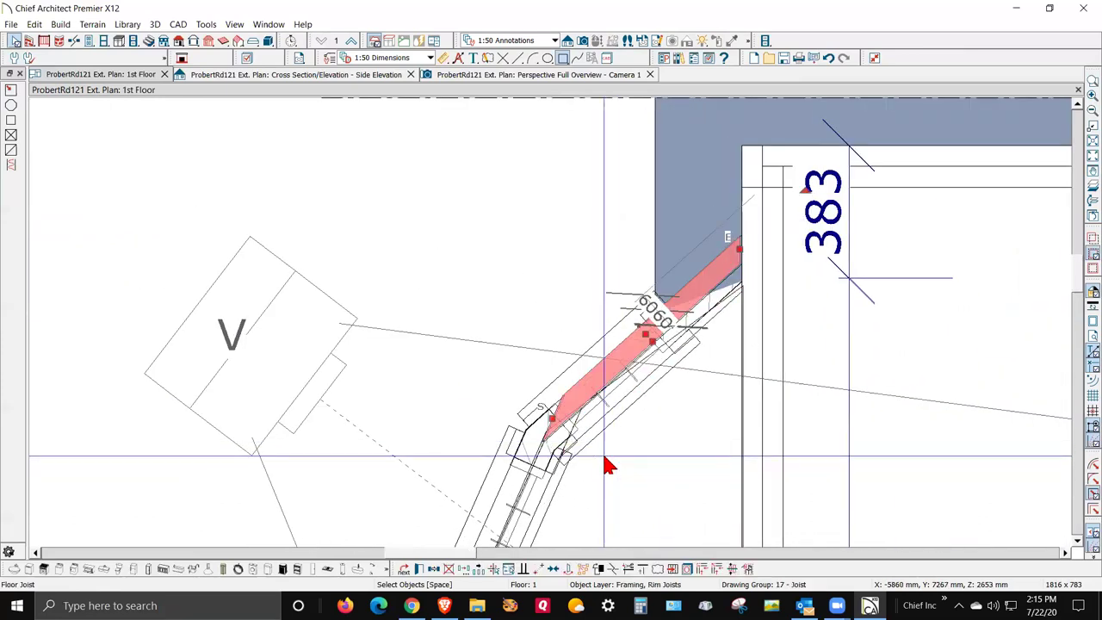
{"action": "key", "text": "Escape"}
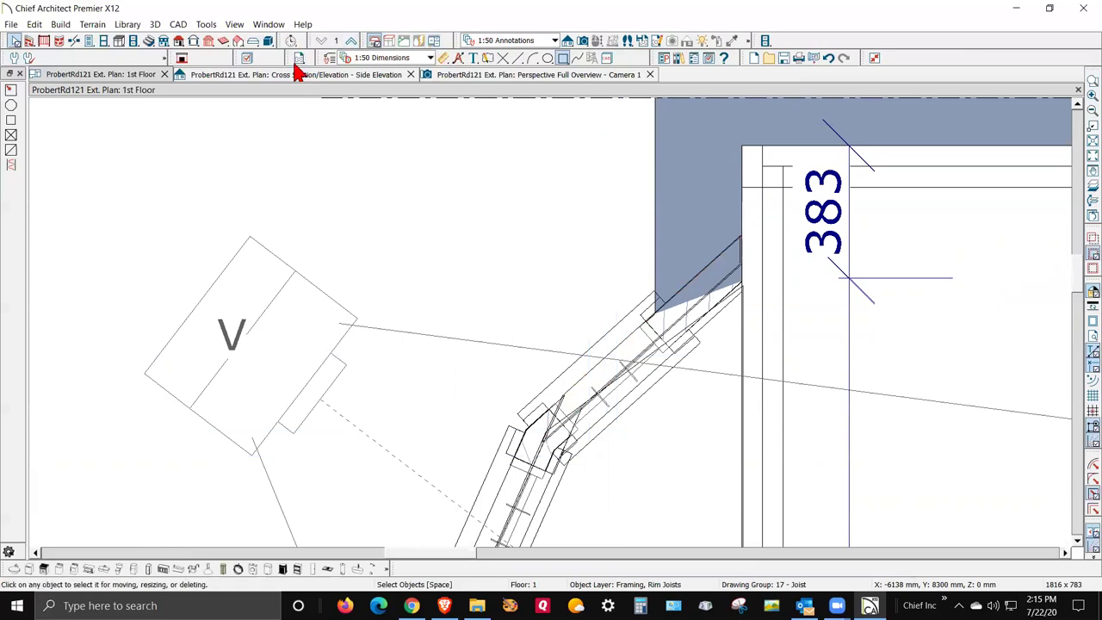
Step: Hide the "Framing, Rim Joists" layer in the plan's Working Layer Set and check the other framing layers
{"action": "left_click", "coordinate": [211, 25]}
{"action": "mouse_move", "coordinate": [222, 43]}
{"action": "left_click", "coordinate": [365, 43]}
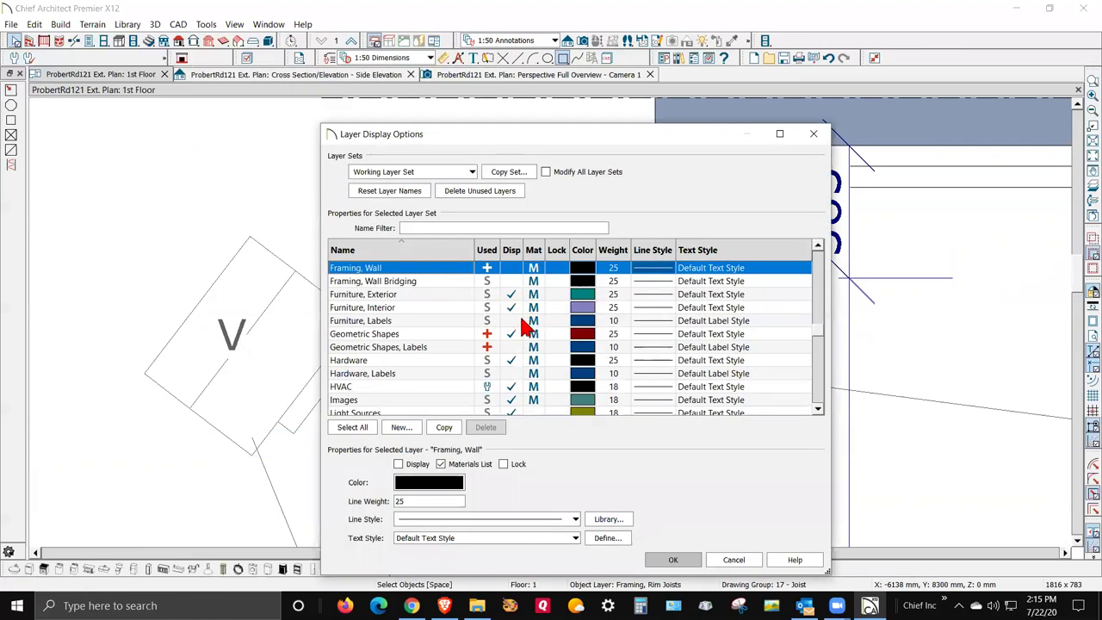
{"action": "scroll", "coordinate": [512, 315], "scroll_direction": "up", "scroll_amount": 3}
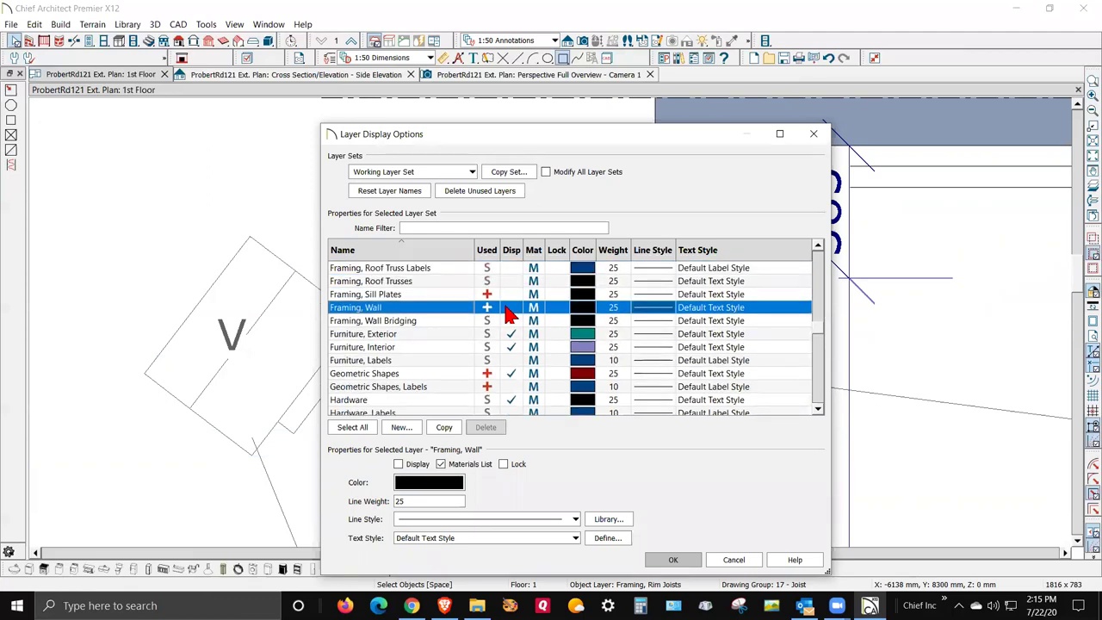
{"action": "scroll", "coordinate": [516, 316], "scroll_direction": "up", "scroll_amount": 1}
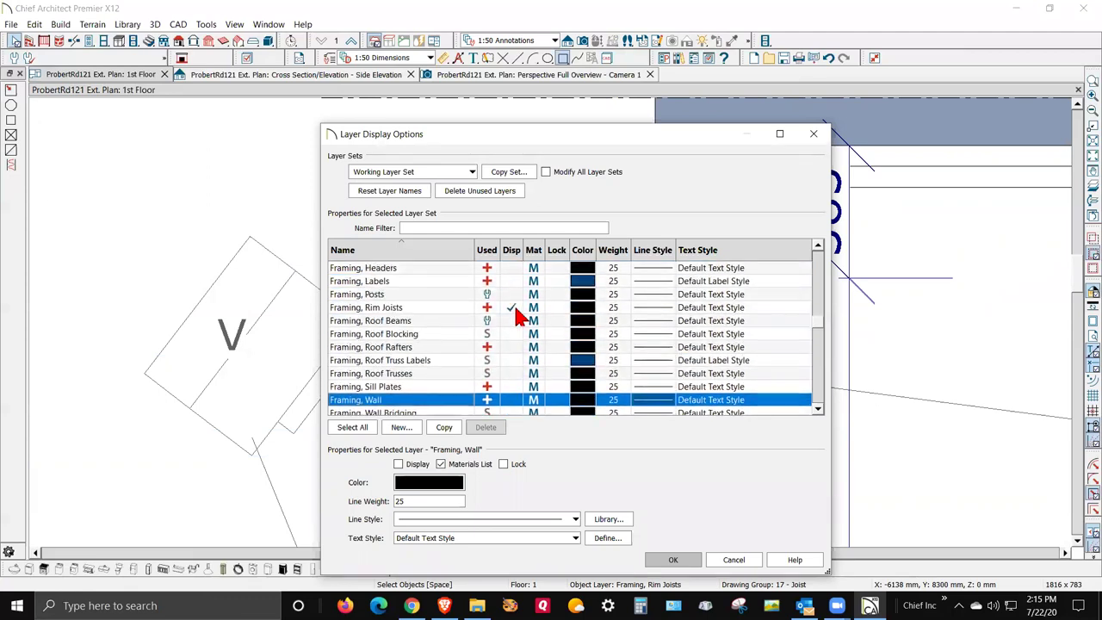
{"action": "left_click", "coordinate": [515, 313]}
{"action": "scroll", "coordinate": [515, 317], "scroll_direction": "up", "scroll_amount": 4}
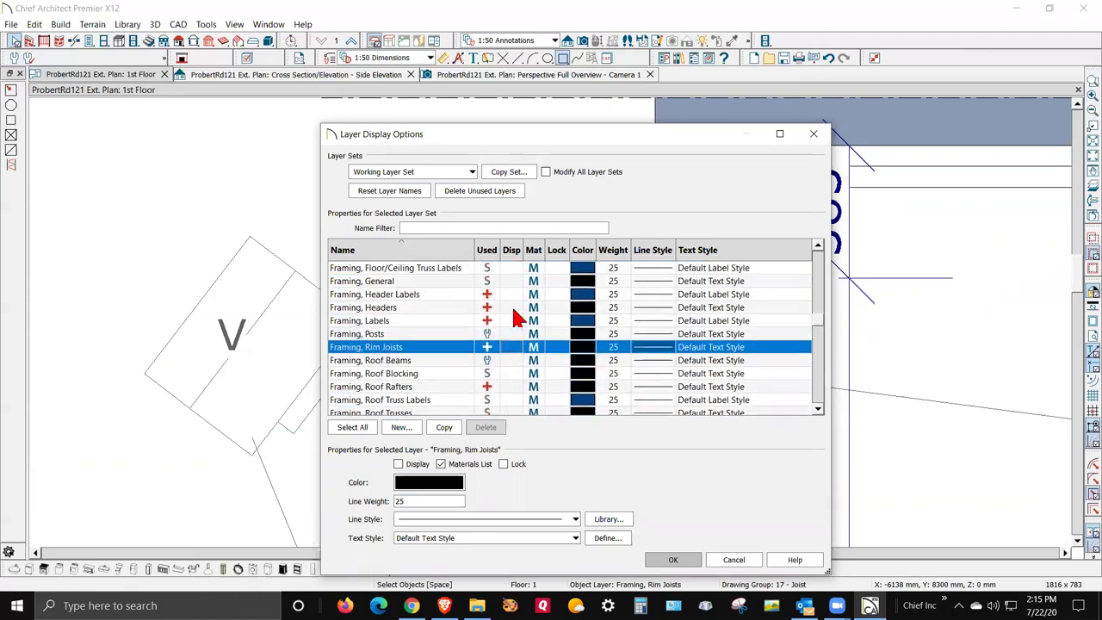
{"action": "scroll", "coordinate": [515, 317], "scroll_direction": "up", "scroll_amount": 2}
{"action": "scroll", "coordinate": [515, 316], "scroll_direction": "up", "scroll_amount": 1}
{"action": "scroll", "coordinate": [515, 317], "scroll_direction": "down", "scroll_amount": 6}
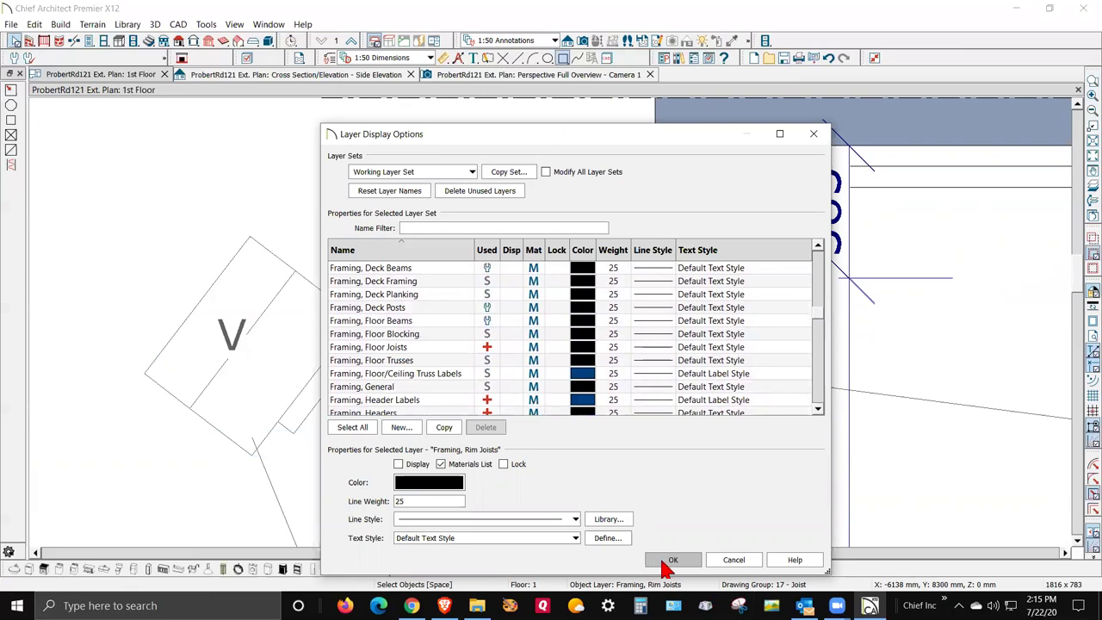
{"action": "left_click", "coordinate": [671, 561]}
Step: Move the bay slab's upper inner corner up to the wall face and its adjacent outer corner onto the first window joint
{"action": "scroll", "coordinate": [650, 381], "scroll_direction": "up", "scroll_amount": 3}
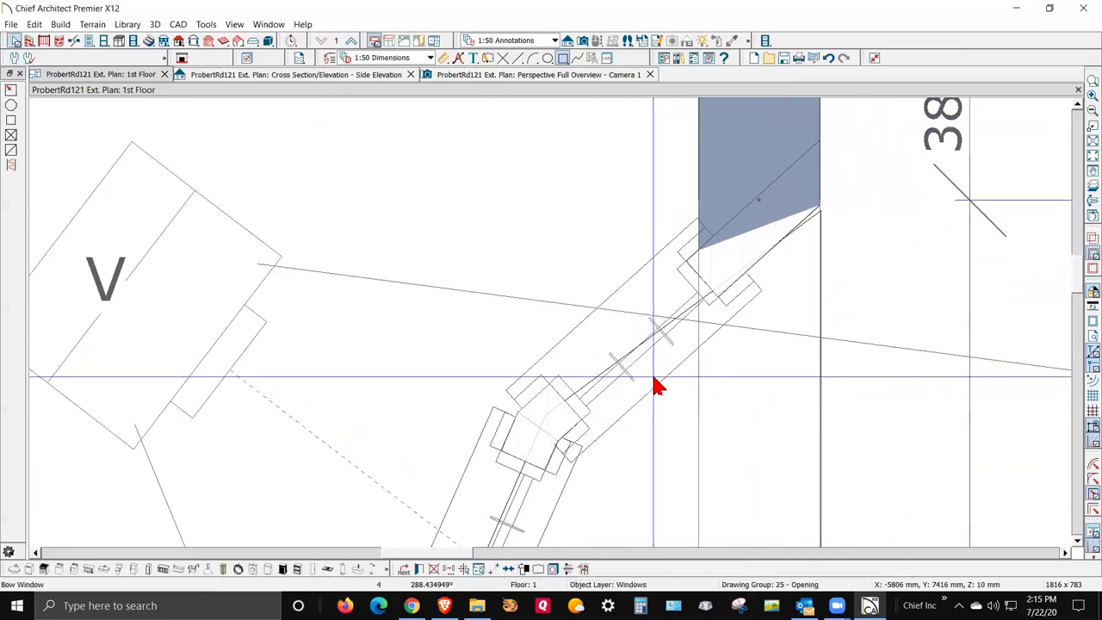
{"action": "left_click", "coordinate": [652, 381]}
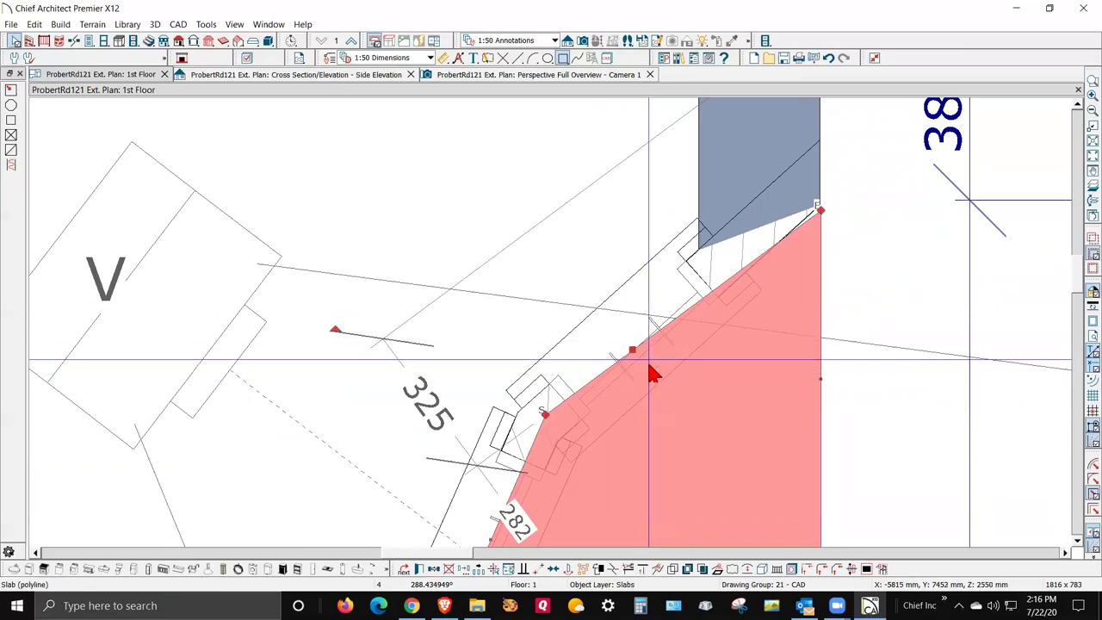
{"action": "left_click_drag", "start_coordinate": [820, 208], "coordinate": [816, 140]}
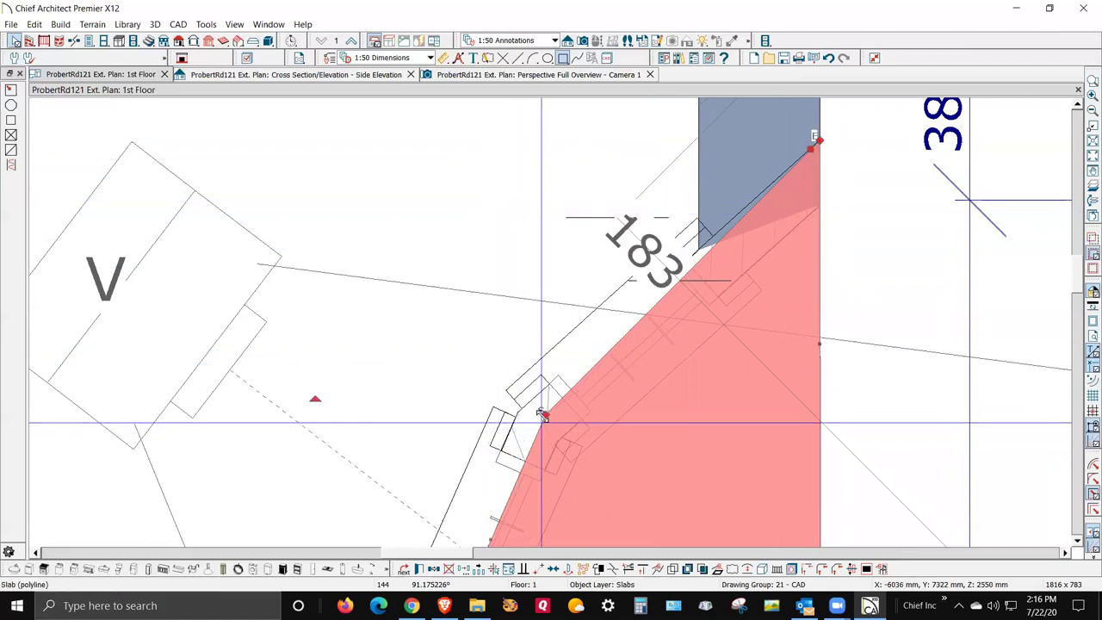
{"action": "left_click_drag", "start_coordinate": [536, 410], "coordinate": [515, 410]}
Step: Make the bay slab's outermost edge parallel to the house's main exterior wall
{"action": "scroll", "coordinate": [560, 323], "scroll_direction": "down", "scroll_amount": 2}
{"action": "scroll", "coordinate": [561, 381], "scroll_direction": "down", "scroll_amount": 2}
{"action": "scroll", "coordinate": [561, 370], "scroll_direction": "up", "scroll_amount": 4}
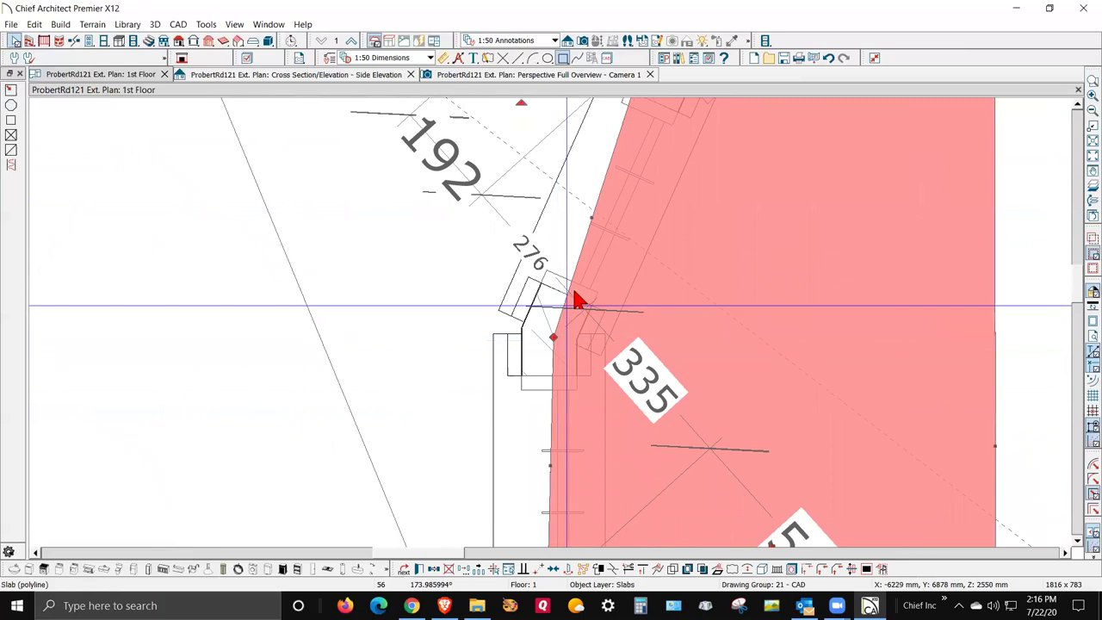
{"action": "scroll", "coordinate": [584, 320], "scroll_direction": "down", "scroll_amount": 2}
{"action": "scroll", "coordinate": [594, 490], "scroll_direction": "down", "scroll_amount": 2}
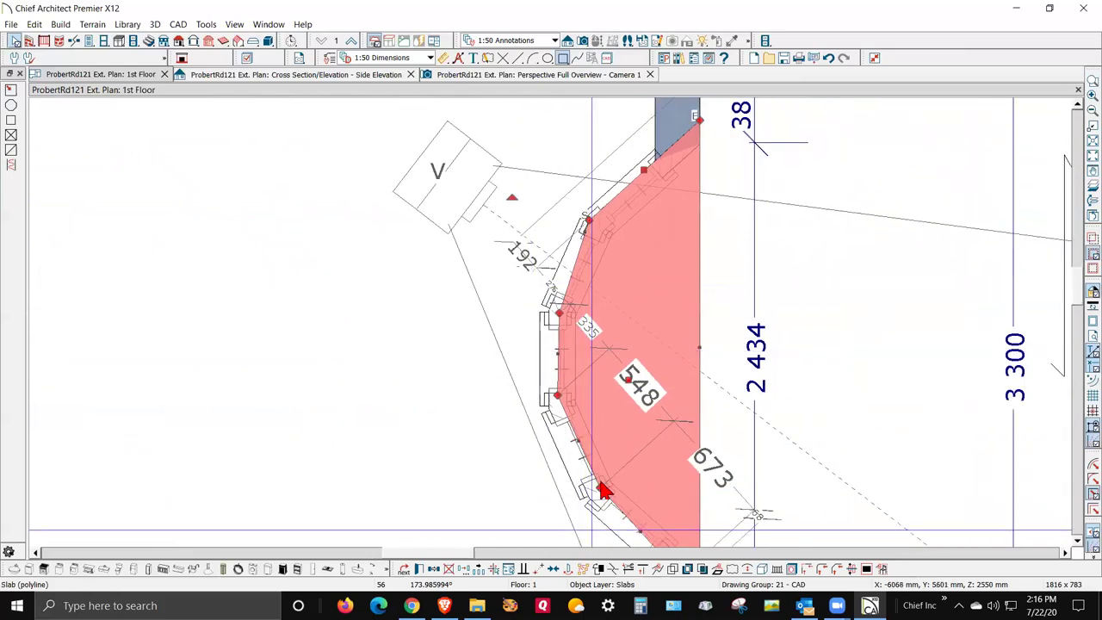
{"action": "scroll", "coordinate": [543, 344], "scroll_direction": "up", "scroll_amount": 3}
{"action": "scroll", "coordinate": [542, 344], "scroll_direction": "up", "scroll_amount": 2}
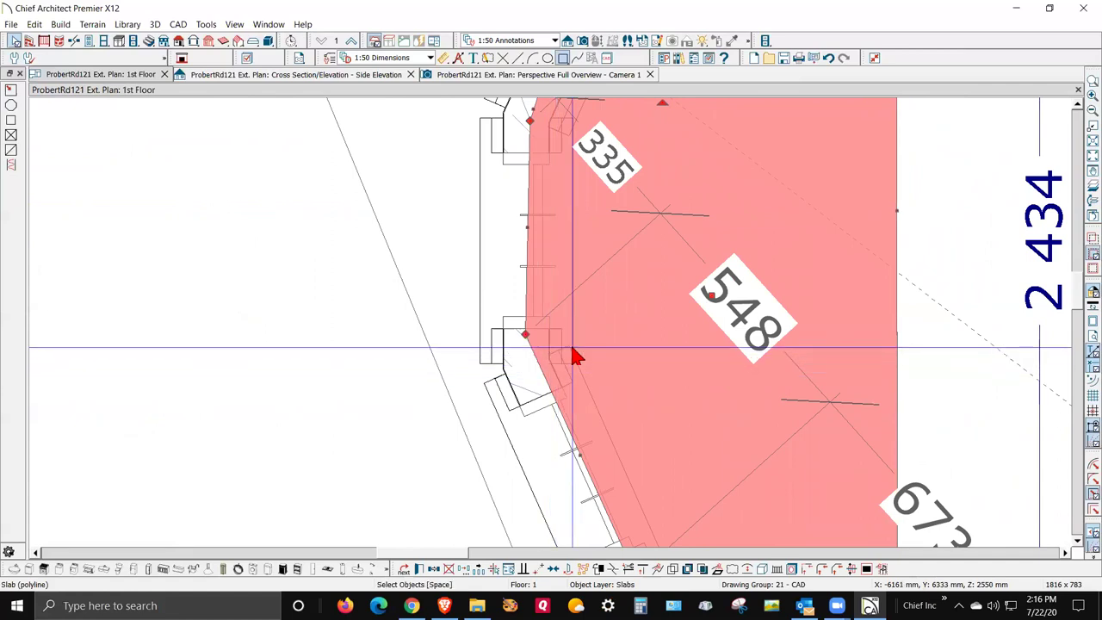
{"action": "scroll", "coordinate": [578, 366], "scroll_direction": "down", "scroll_amount": 2}
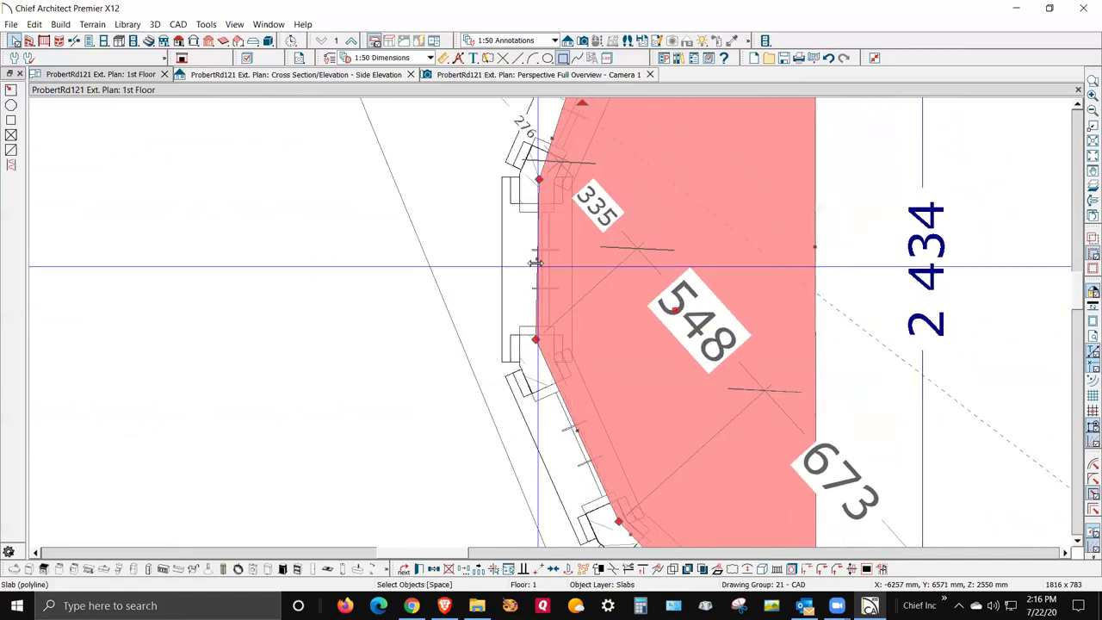
{"action": "left_click", "coordinate": [532, 264]}
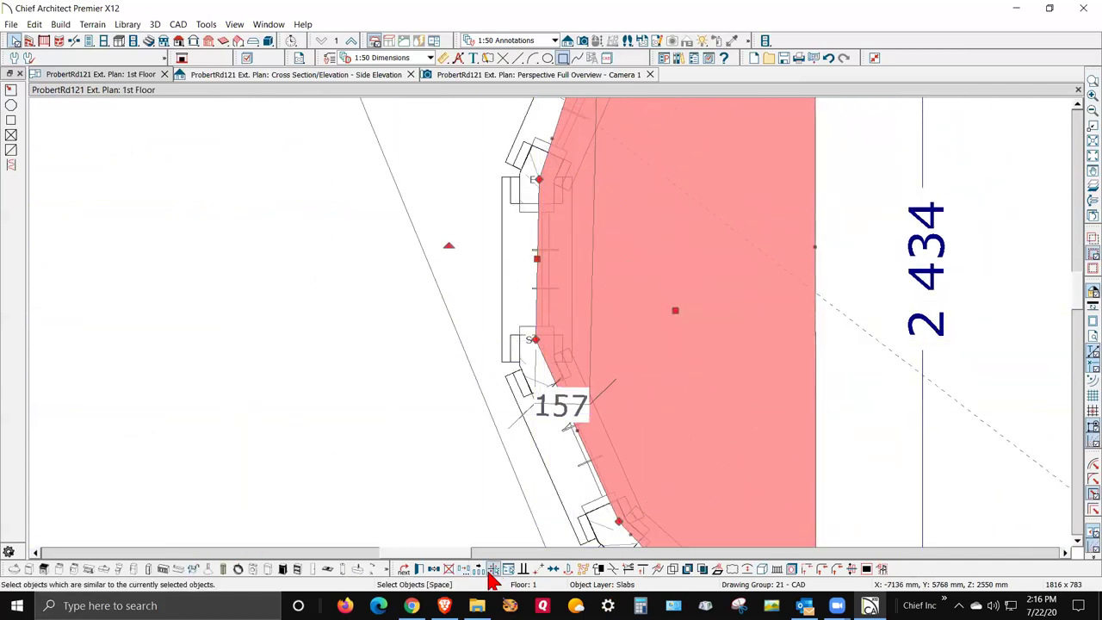
{"action": "scroll", "coordinate": [512, 377], "scroll_direction": "down", "scroll_amount": 3}
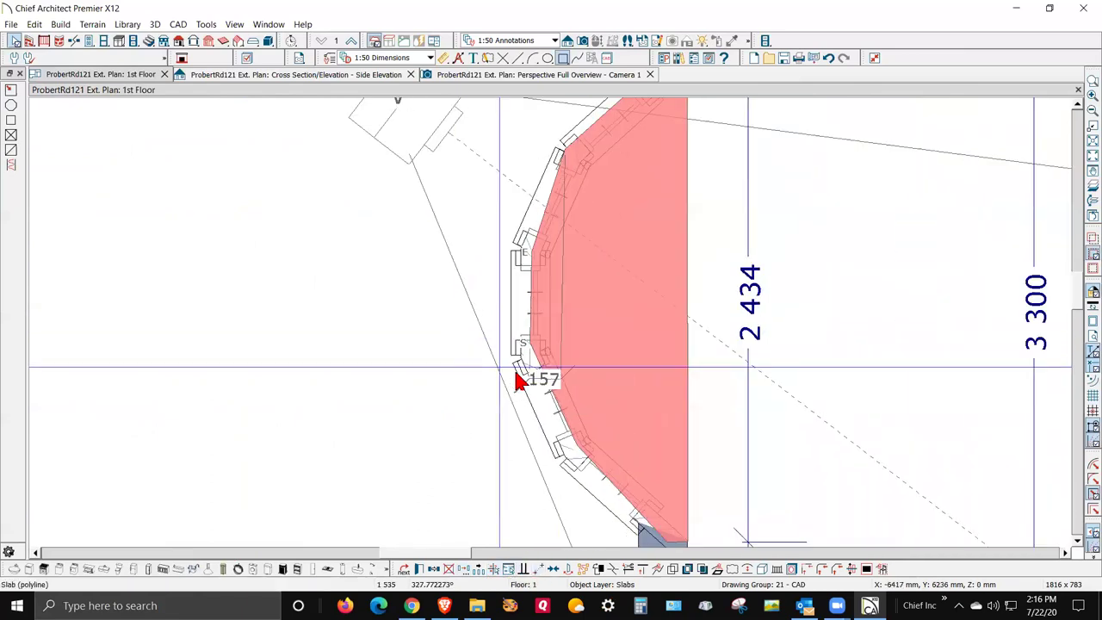
{"action": "scroll", "coordinate": [724, 289], "scroll_direction": "down", "scroll_amount": 2}
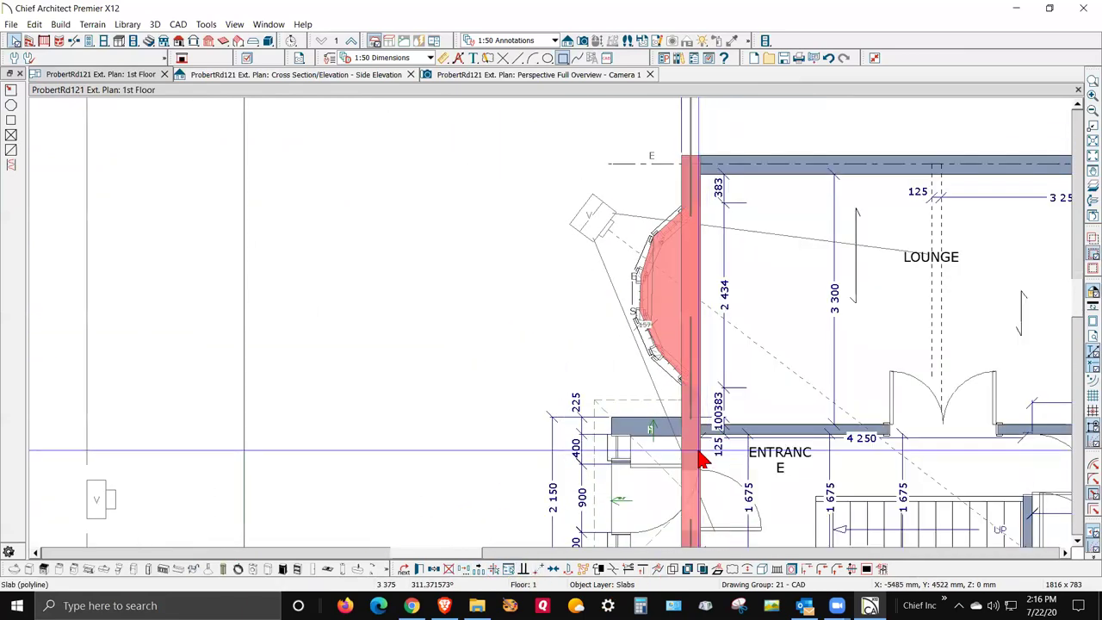
{"action": "scroll", "coordinate": [647, 293], "scroll_direction": "up", "scroll_amount": 5}
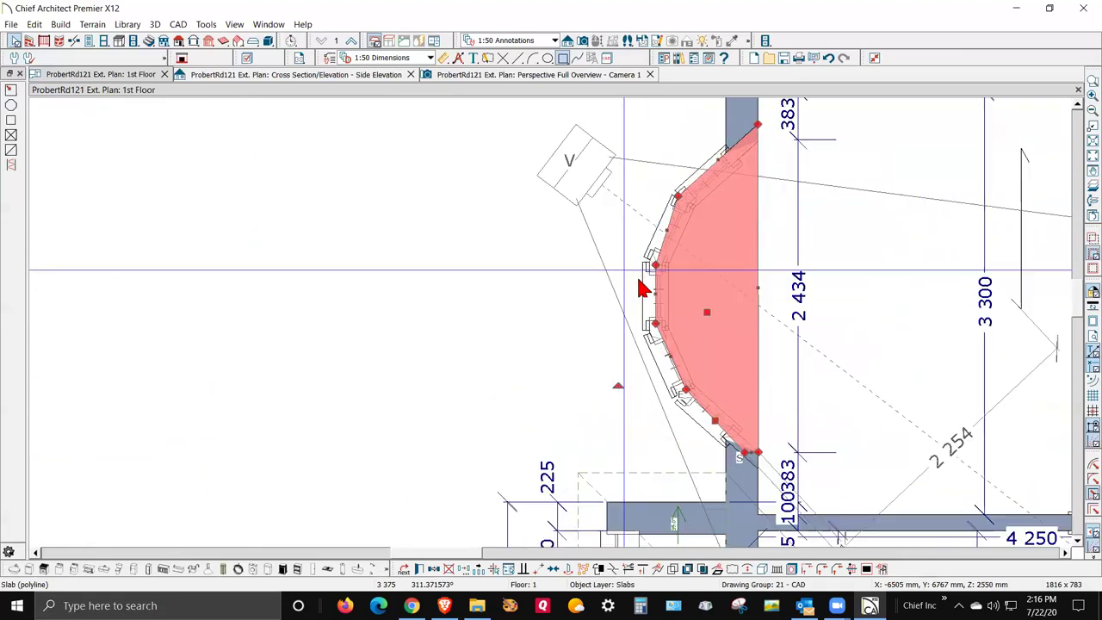
Step: Adjust the bay slab's lower angled edge so its corners sit on the bay window joints
{"action": "scroll", "coordinate": [693, 338], "scroll_direction": "up", "scroll_amount": 2}
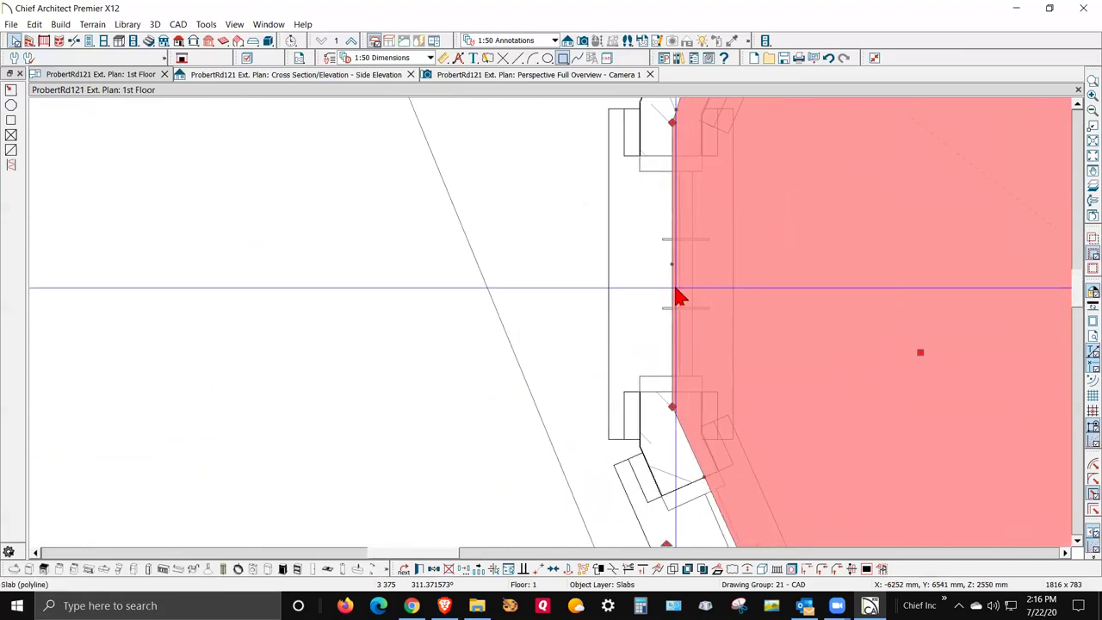
{"action": "left_click", "coordinate": [679, 327]}
{"action": "left_click", "coordinate": [773, 317]}
{"action": "scroll", "coordinate": [774, 317], "scroll_direction": "down", "scroll_amount": 2}
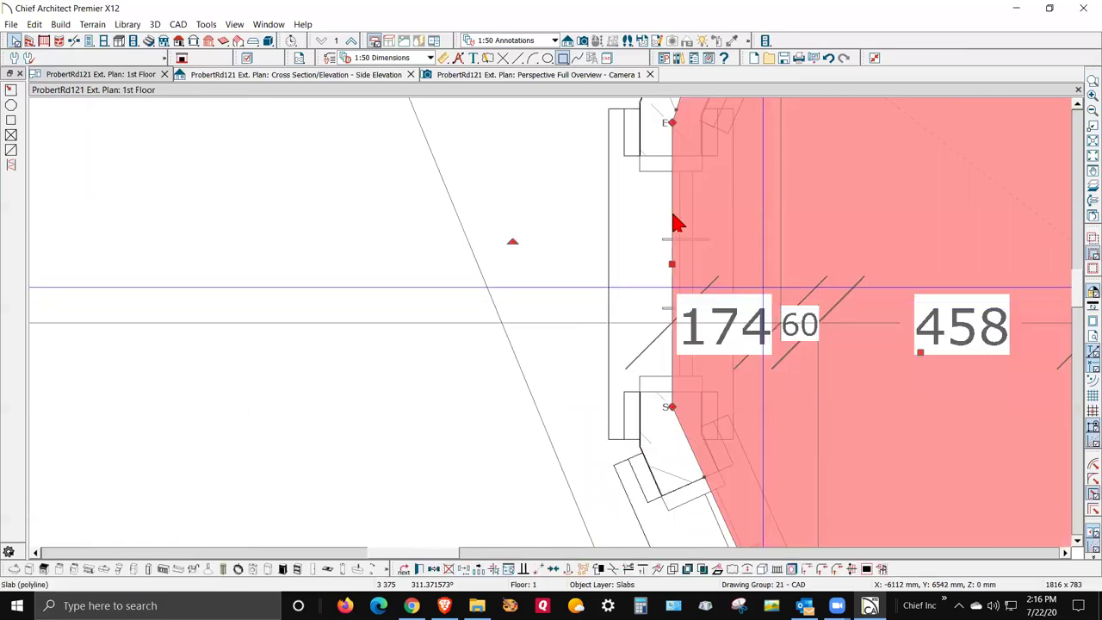
{"action": "scroll", "coordinate": [701, 253], "scroll_direction": "down", "scroll_amount": 2}
{"action": "scroll", "coordinate": [784, 480], "scroll_direction": "up", "scroll_amount": 2}
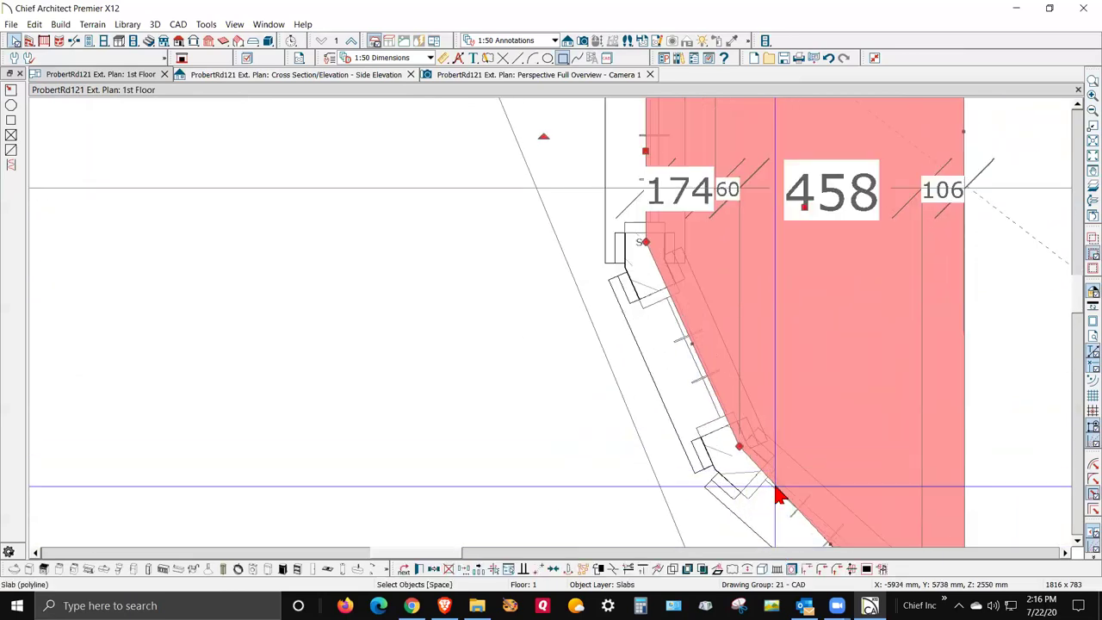
{"action": "scroll", "coordinate": [748, 448], "scroll_direction": "up", "scroll_amount": 1}
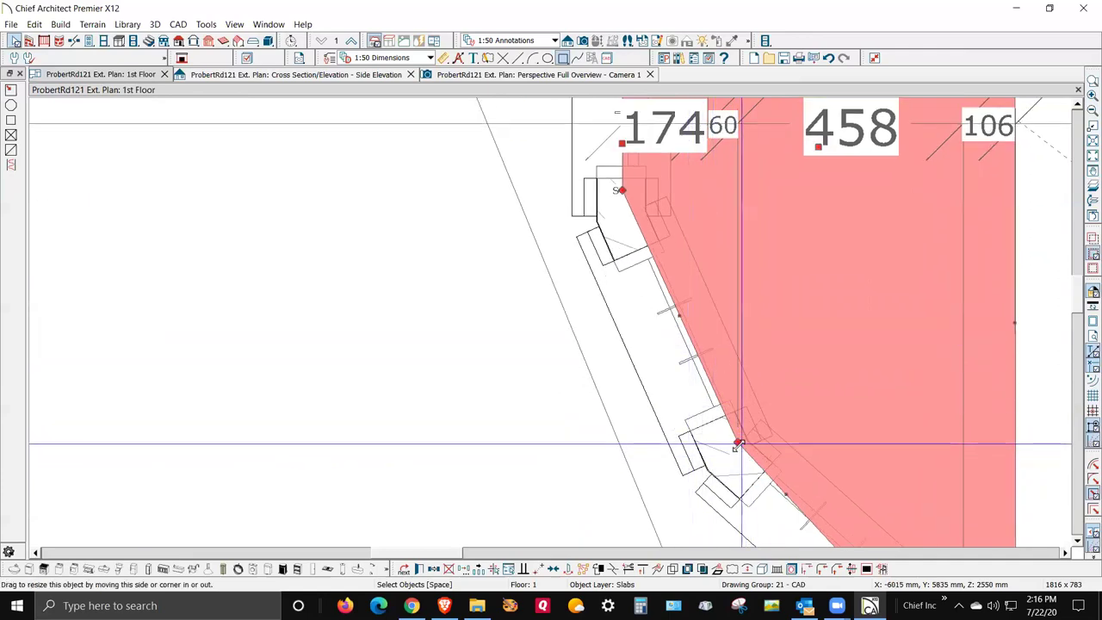
{"action": "left_click_drag", "start_coordinate": [739, 445], "coordinate": [621, 196]}
{"action": "scroll", "coordinate": [659, 361], "scroll_direction": "up", "scroll_amount": 2}
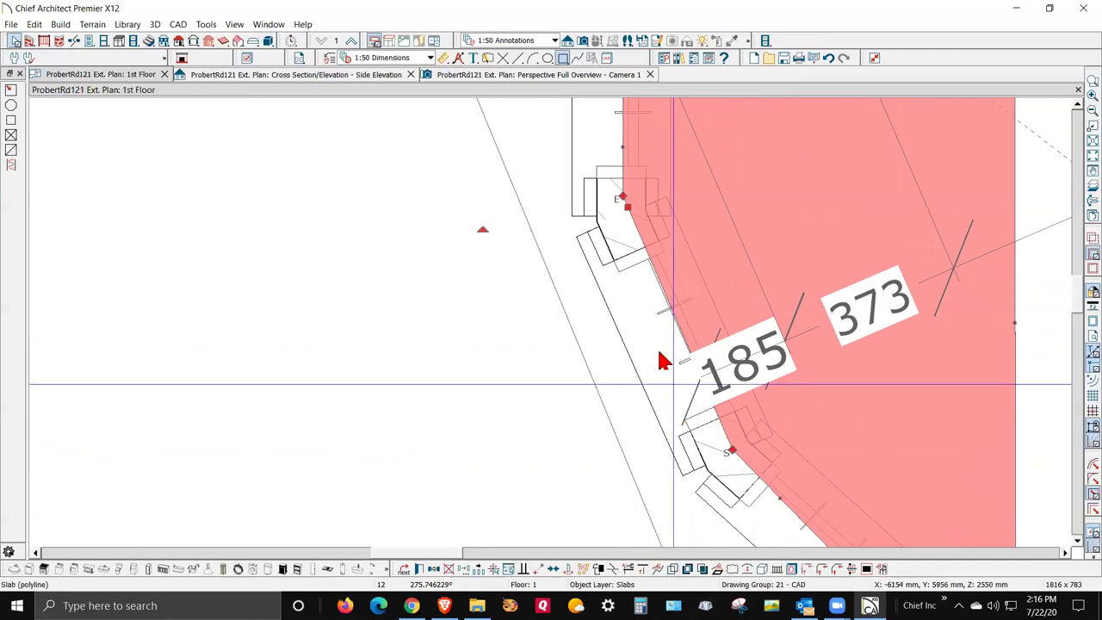
Step: Move the bay slab's lowest corner so the last edge follows the lower window segment into the wall, and check its outline
{"action": "scroll", "coordinate": [726, 480], "scroll_direction": "down", "scroll_amount": 3}
{"action": "scroll", "coordinate": [783, 505], "scroll_direction": "up", "scroll_amount": 3}
{"action": "scroll", "coordinate": [802, 513], "scroll_direction": "up", "scroll_amount": 2}
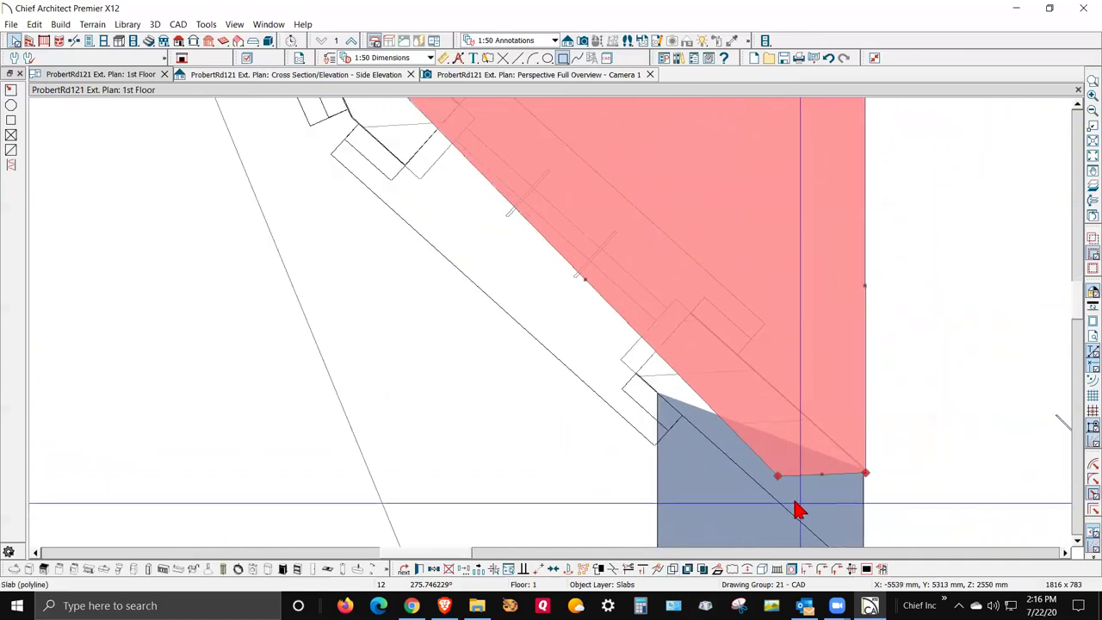
{"action": "left_click_drag", "start_coordinate": [819, 473], "coordinate": [843, 488]}
{"action": "scroll", "coordinate": [788, 490], "scroll_direction": "down", "scroll_amount": 2}
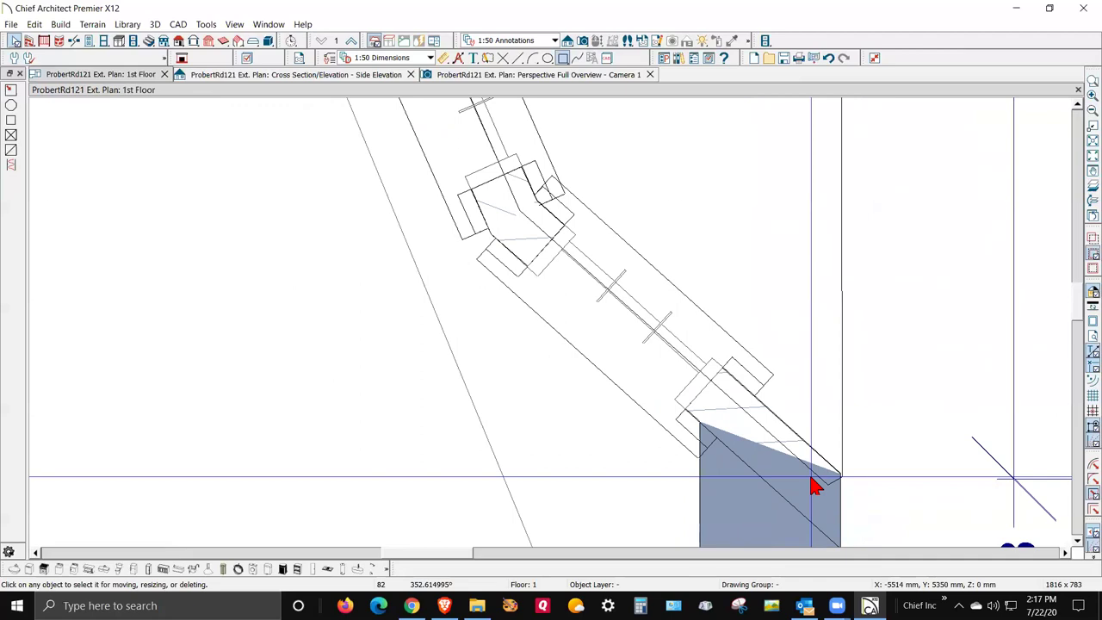
{"action": "left_click", "coordinate": [848, 401]}
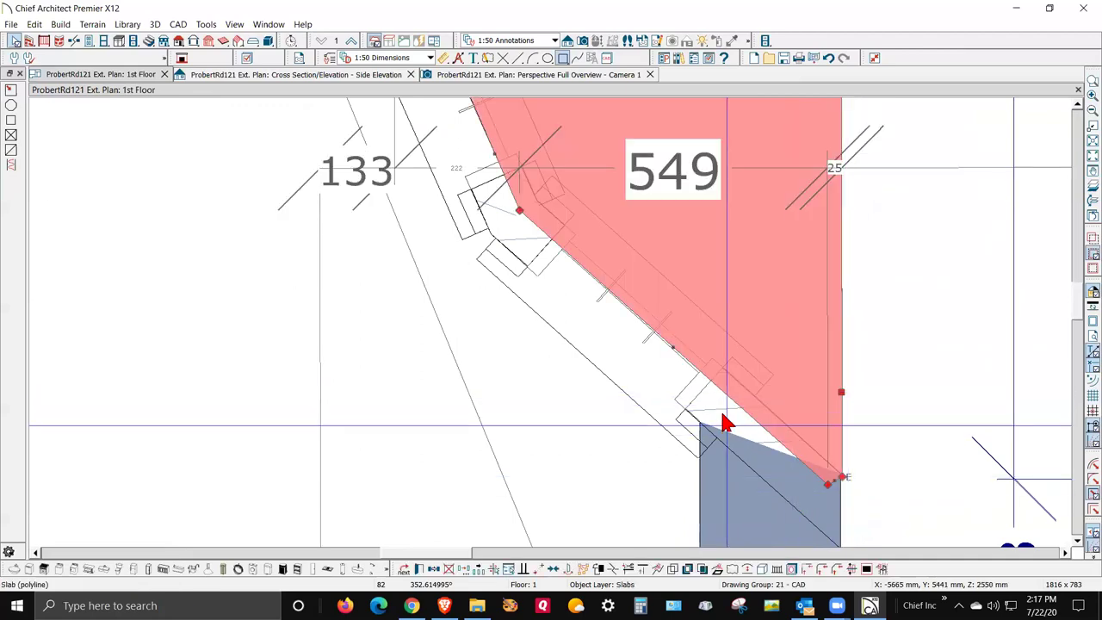
{"action": "key", "text": "Escape"}
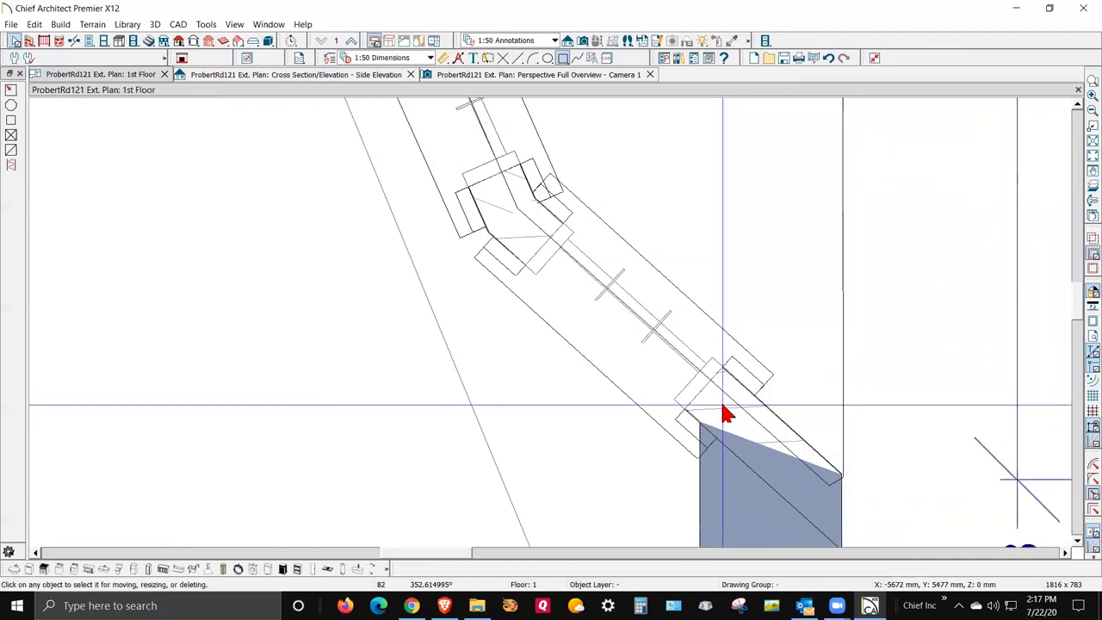
Step: In the perspective camera view, raise the bay slab's top edge to fill the gap between the upper and lower bay walls
{"action": "key", "text": "ctrl+Tab"}
{"action": "key", "text": "ctrl+Tab"}
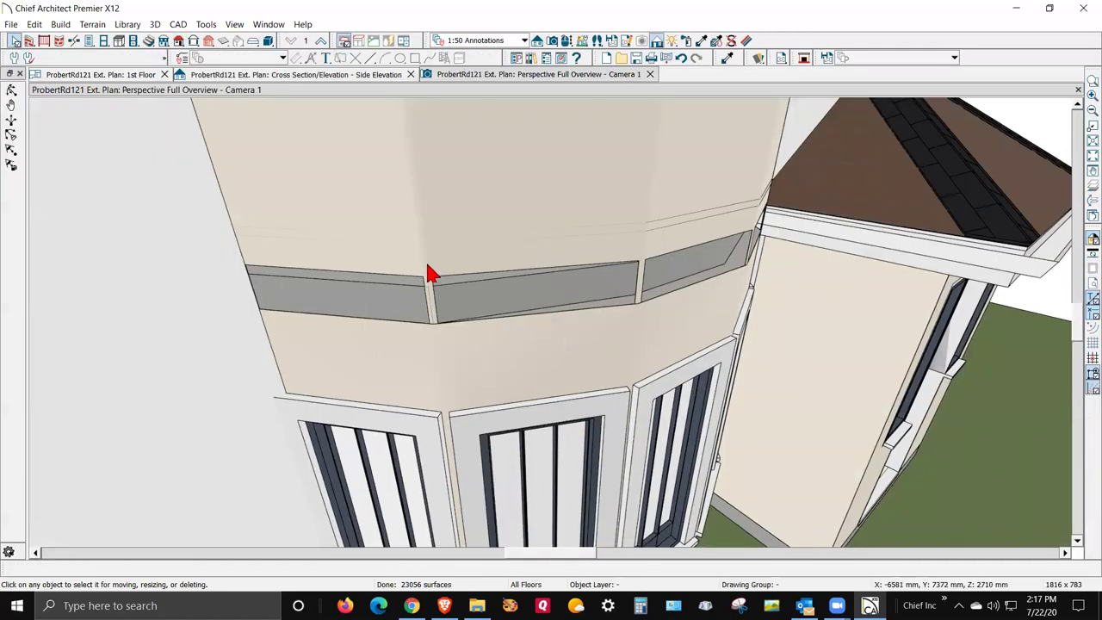
{"action": "left_click", "coordinate": [355, 306]}
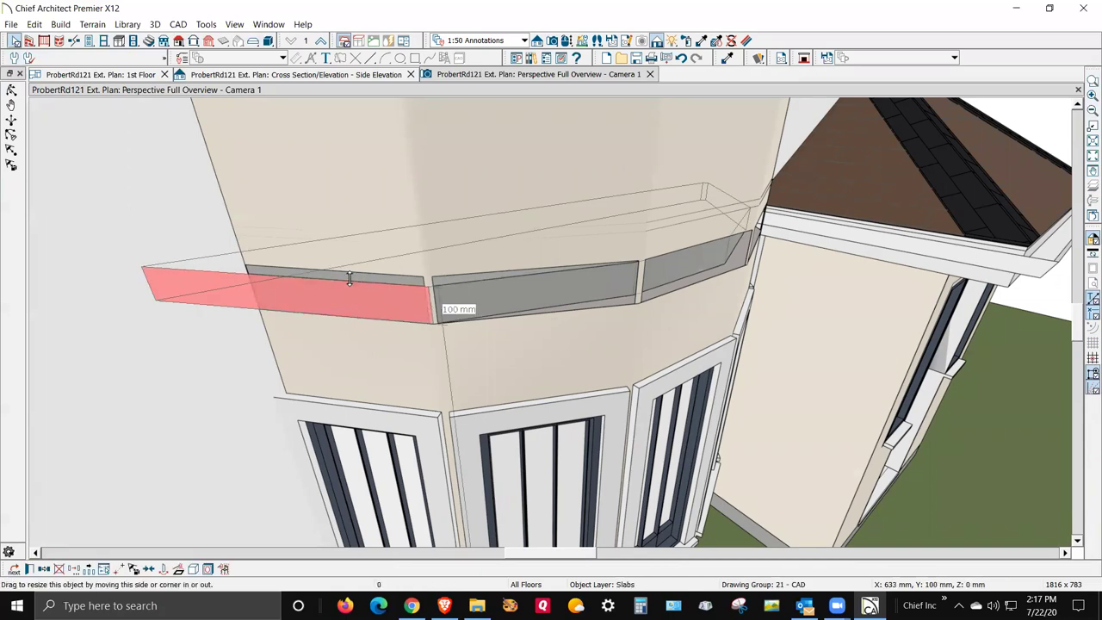
{"action": "left_click_drag", "start_coordinate": [349, 279], "coordinate": [344, 268]}
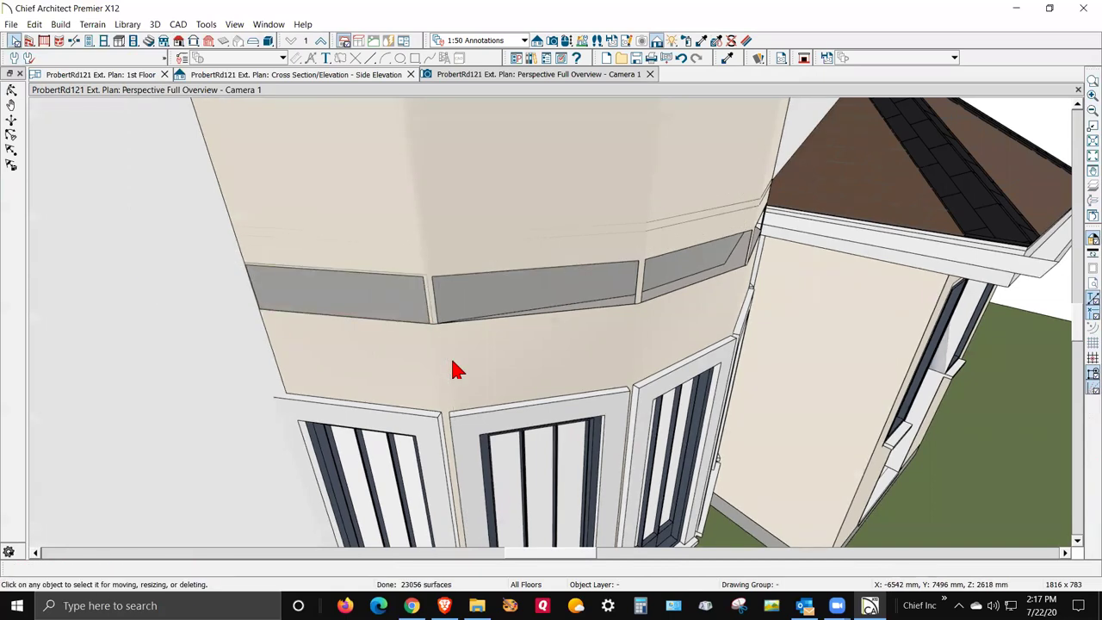
Step: Sample the Plasterboard material from the upper bay wall and paint it onto the bay slab
{"action": "scroll", "coordinate": [353, 308], "scroll_direction": "down", "scroll_amount": 3}
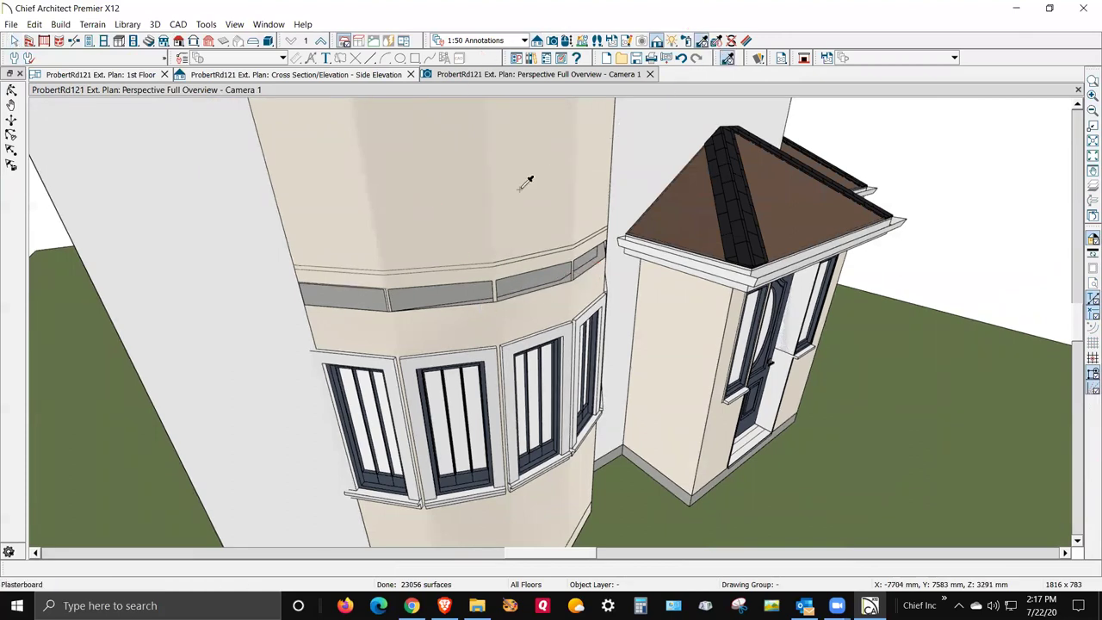
{"action": "scroll", "coordinate": [387, 306], "scroll_direction": "down", "scroll_amount": 2}
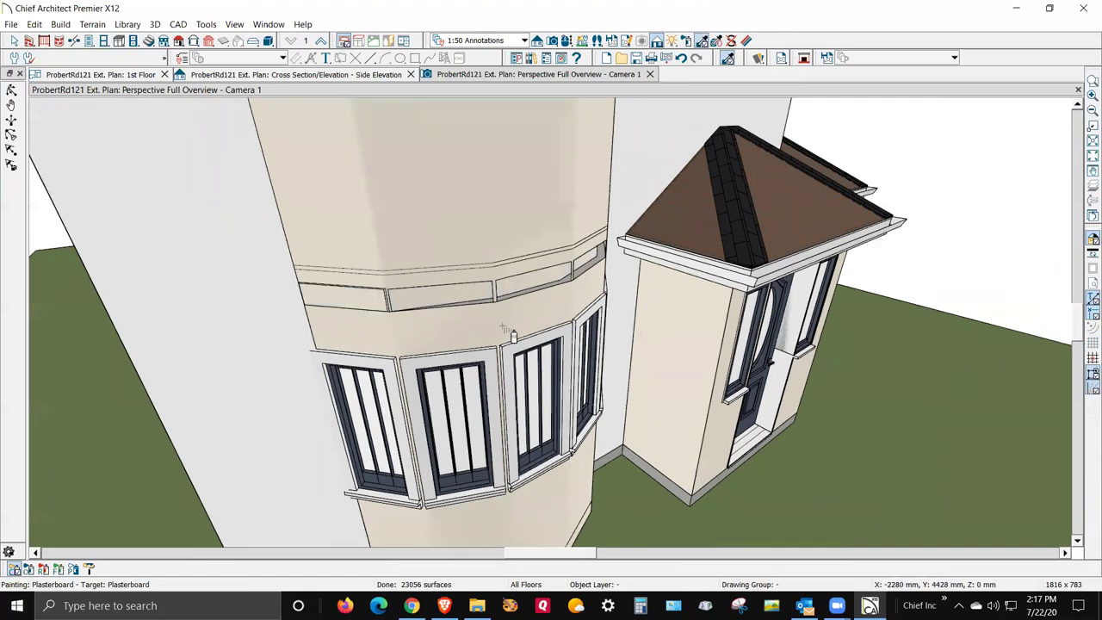
{"action": "scroll", "coordinate": [599, 272], "scroll_direction": "up", "scroll_amount": 3}
{"action": "scroll", "coordinate": [586, 284], "scroll_direction": "down", "scroll_amount": 2}
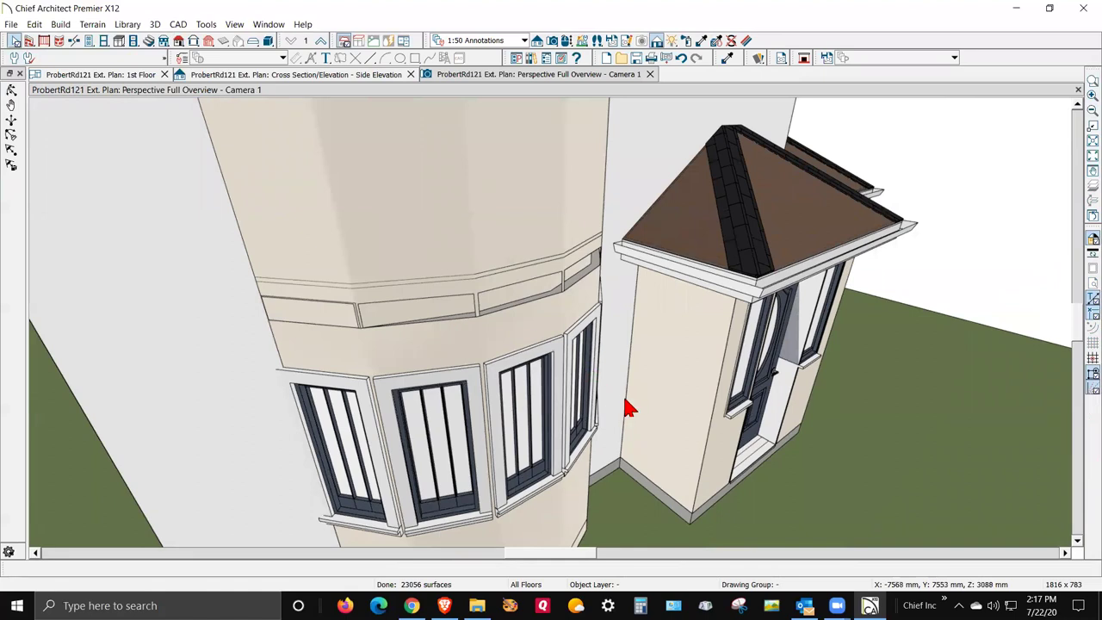
Step: In the 1st floor plan, move the bay slab's lower corner onto the outer joint between the two lowest bay window segments
{"action": "key", "text": "ctrl+Tab"}
{"action": "scroll", "coordinate": [571, 364], "scroll_direction": "up", "scroll_amount": 4}
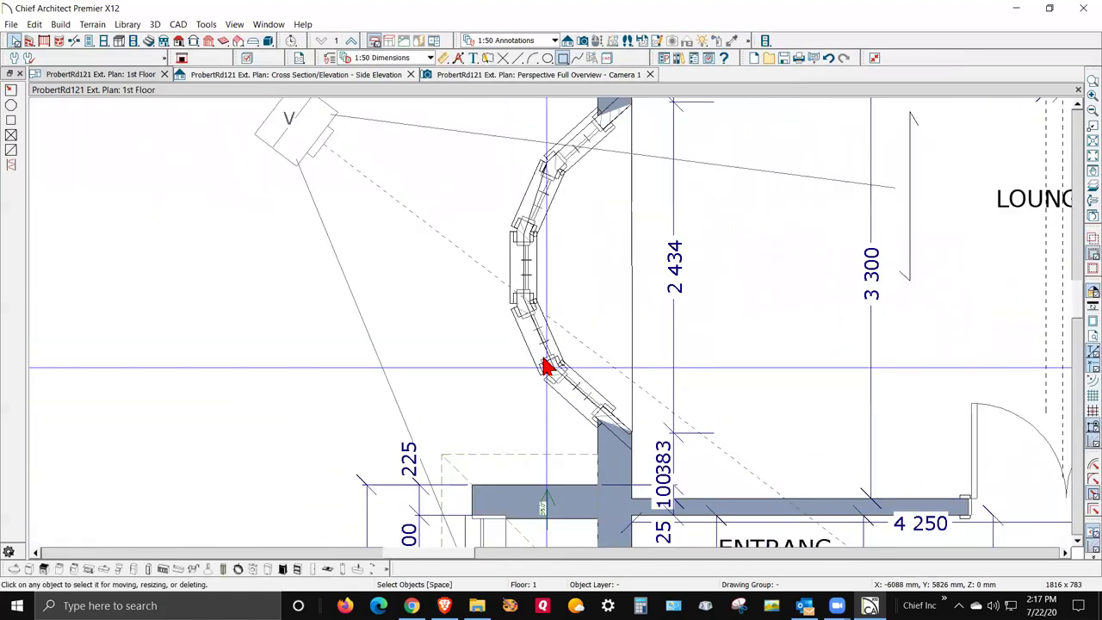
{"action": "scroll", "coordinate": [545, 366], "scroll_direction": "down", "scroll_amount": 3}
{"action": "scroll", "coordinate": [566, 204], "scroll_direction": "up", "scroll_amount": 4}
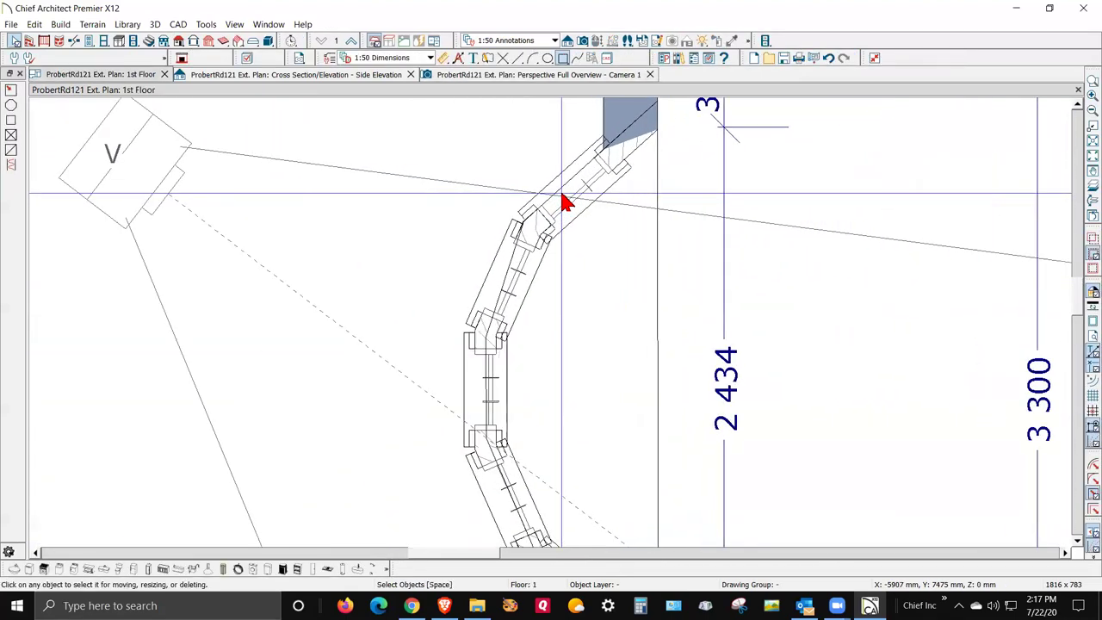
{"action": "scroll", "coordinate": [566, 204], "scroll_direction": "up", "scroll_amount": 3}
{"action": "scroll", "coordinate": [574, 300], "scroll_direction": "down", "scroll_amount": 4}
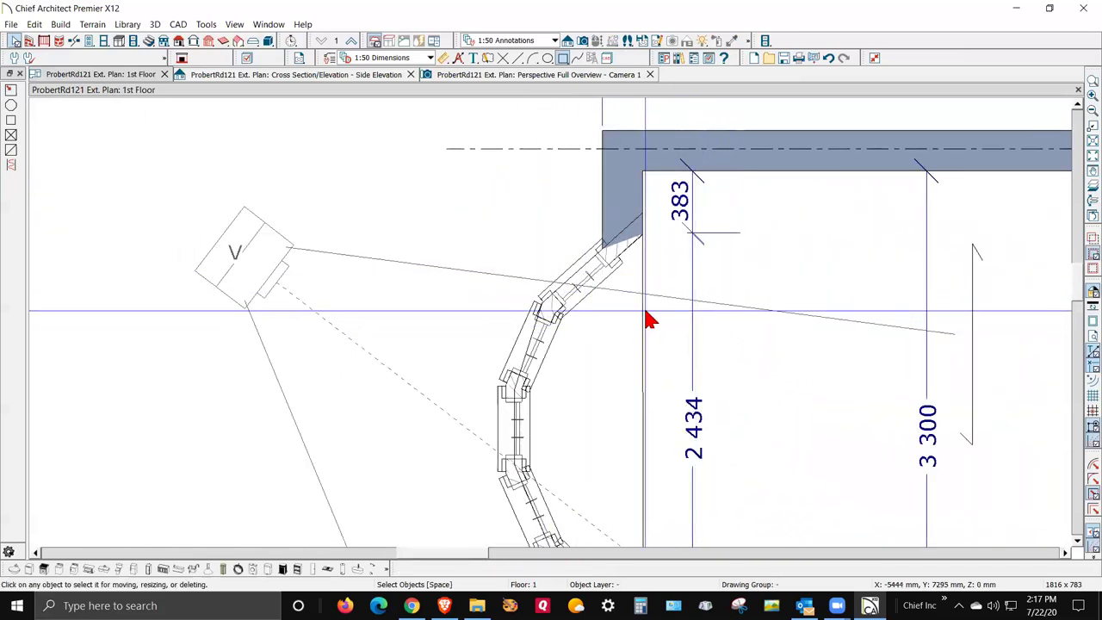
{"action": "scroll", "coordinate": [616, 279], "scroll_direction": "up", "scroll_amount": 1}
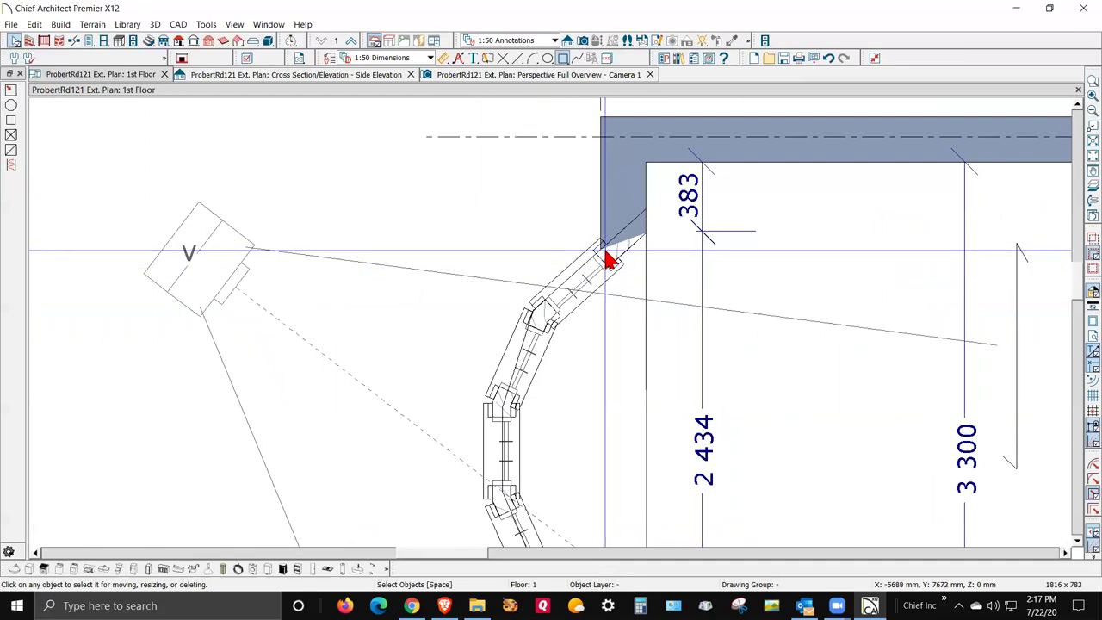
{"action": "left_click", "coordinate": [651, 317]}
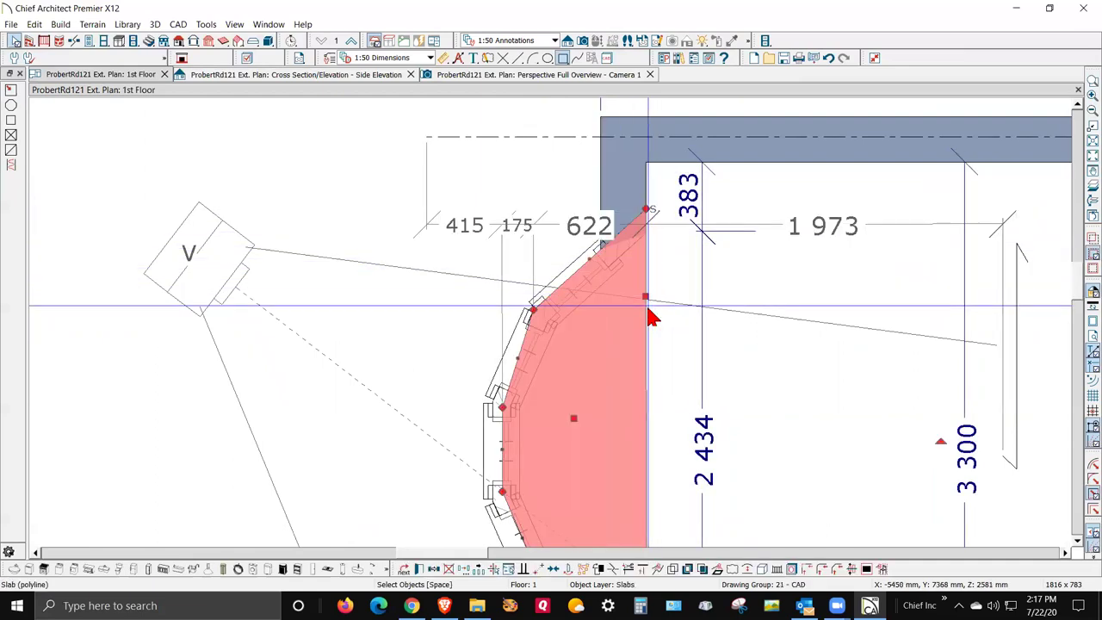
{"action": "scroll", "coordinate": [630, 296], "scroll_direction": "down", "scroll_amount": 2}
{"action": "scroll", "coordinate": [652, 364], "scroll_direction": "up", "scroll_amount": 2}
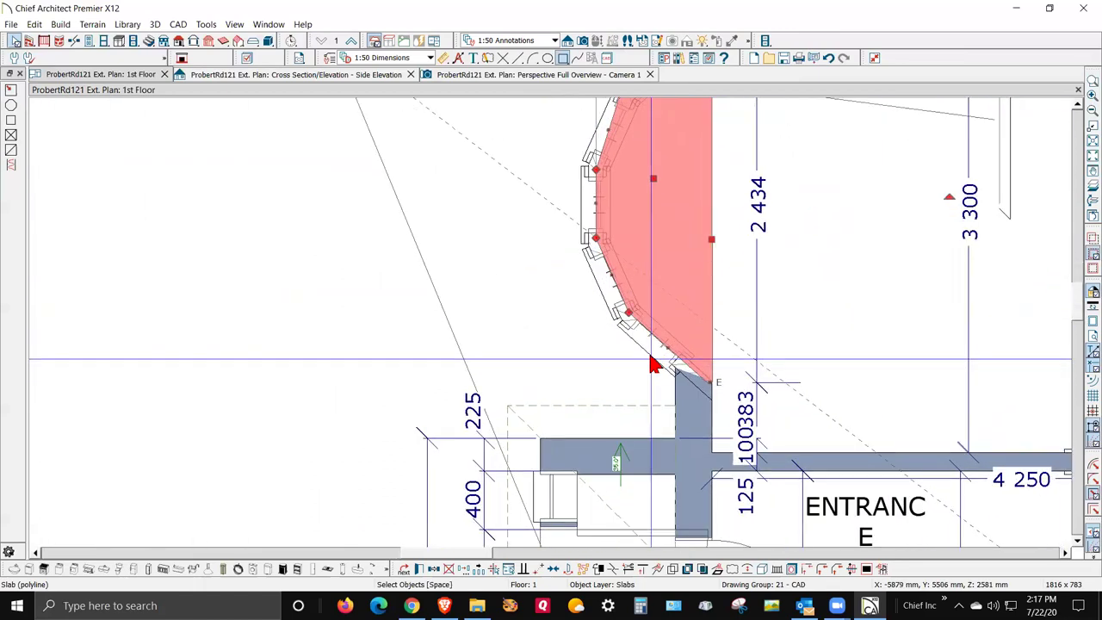
{"action": "scroll", "coordinate": [652, 364], "scroll_direction": "up", "scroll_amount": 4}
{"action": "left_click_drag", "start_coordinate": [590, 276], "coordinate": [549, 308]}
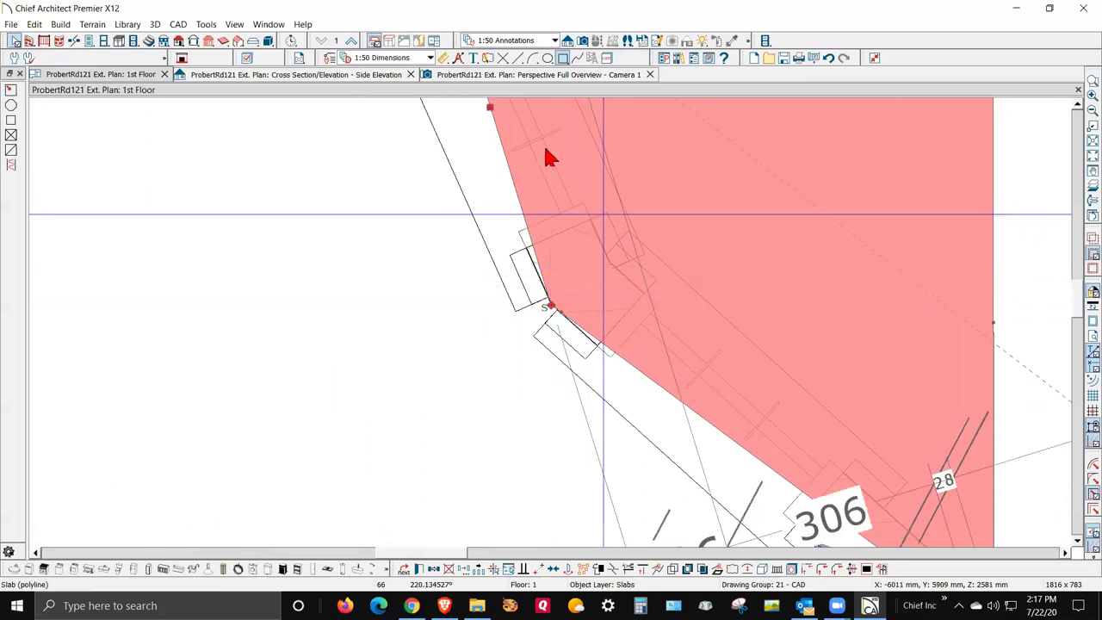
Step: Move the bay slab's lowest corner down along the inner wall face so its last edge follows the lowest window segment
{"action": "scroll", "coordinate": [706, 387], "scroll_direction": "down", "scroll_amount": 3}
{"action": "scroll", "coordinate": [714, 387], "scroll_direction": "up", "scroll_amount": 3}
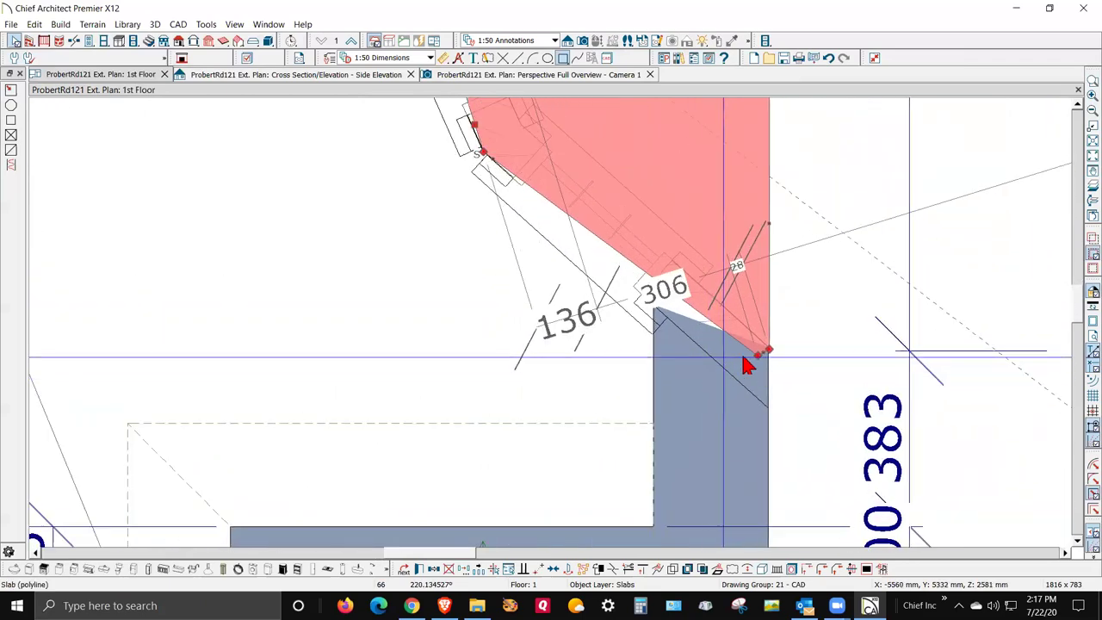
{"action": "left_click_drag", "start_coordinate": [765, 351], "coordinate": [750, 423]}
{"action": "scroll", "coordinate": [645, 258], "scroll_direction": "down", "scroll_amount": 2}
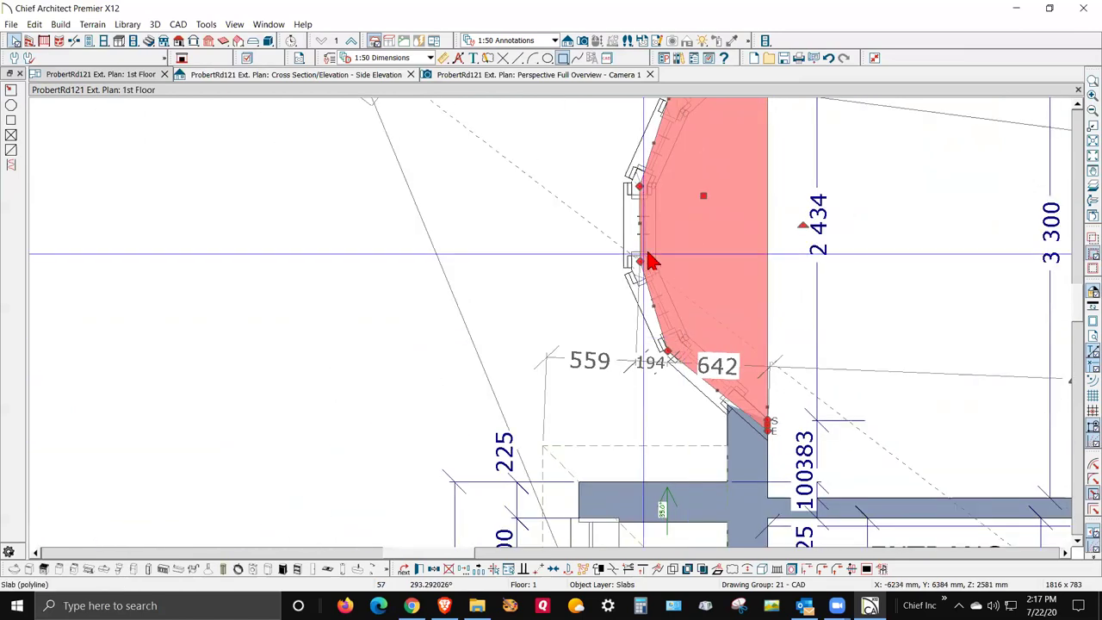
Step: Move both ends of the bay slab's outermost edge to the outer joints of the central window segment, then deselect the slab
{"action": "scroll", "coordinate": [674, 379], "scroll_direction": "up", "scroll_amount": 3}
{"action": "scroll", "coordinate": [674, 379], "scroll_direction": "up", "scroll_amount": 1}
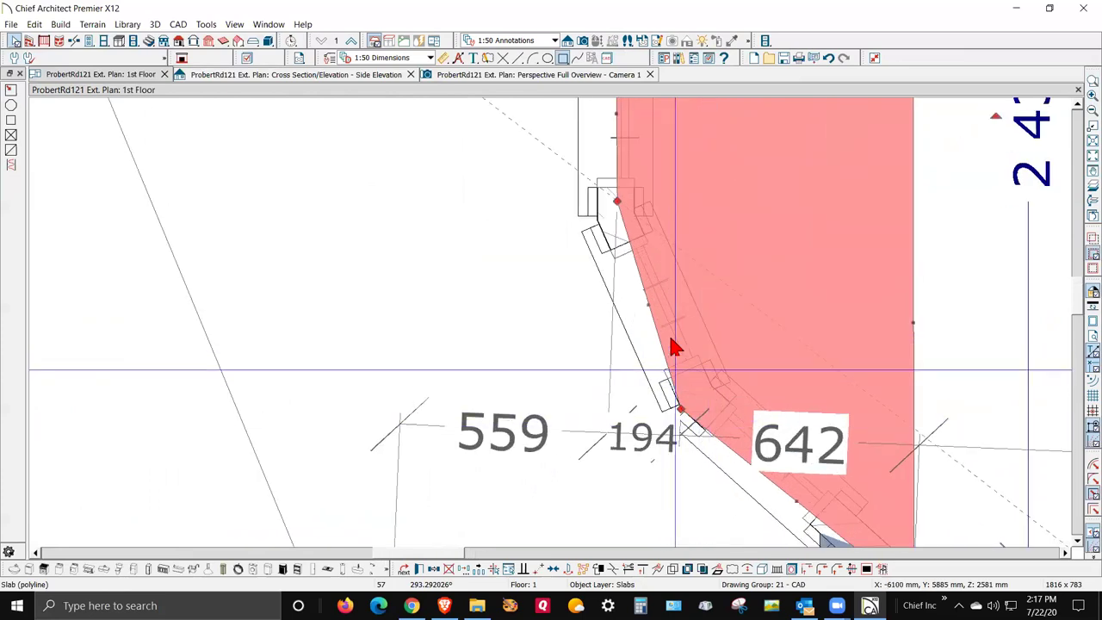
{"action": "left_click_drag", "start_coordinate": [614, 209], "coordinate": [697, 315]}
{"action": "scroll", "coordinate": [706, 383], "scroll_direction": "down", "scroll_amount": 2}
{"action": "scroll", "coordinate": [686, 280], "scroll_direction": "up", "scroll_amount": 5}
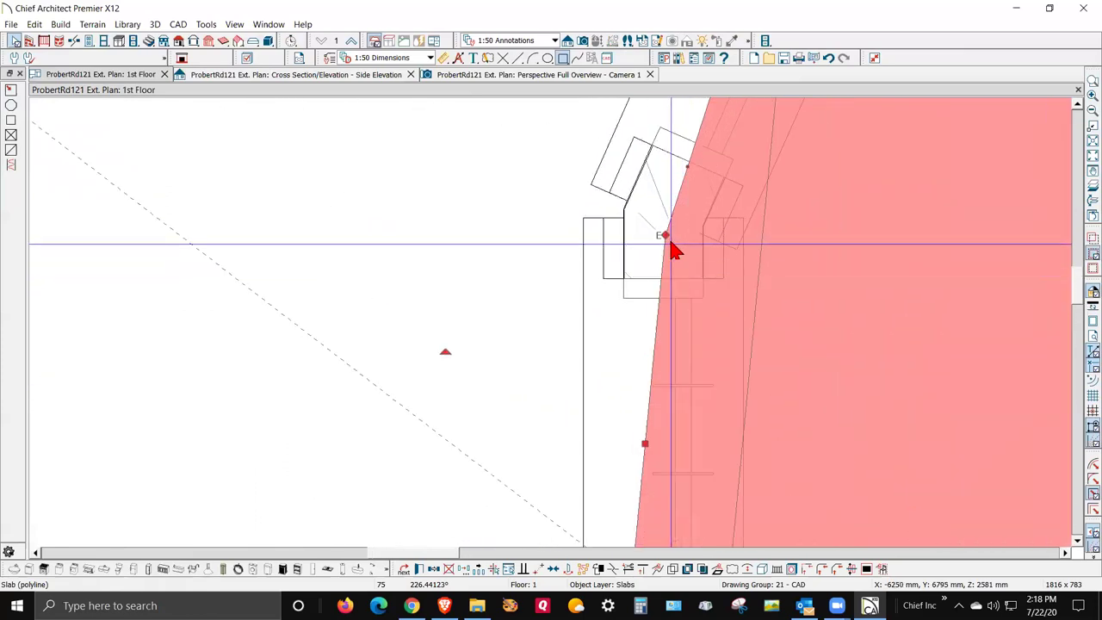
{"action": "left_click_drag", "start_coordinate": [662, 234], "coordinate": [623, 212]}
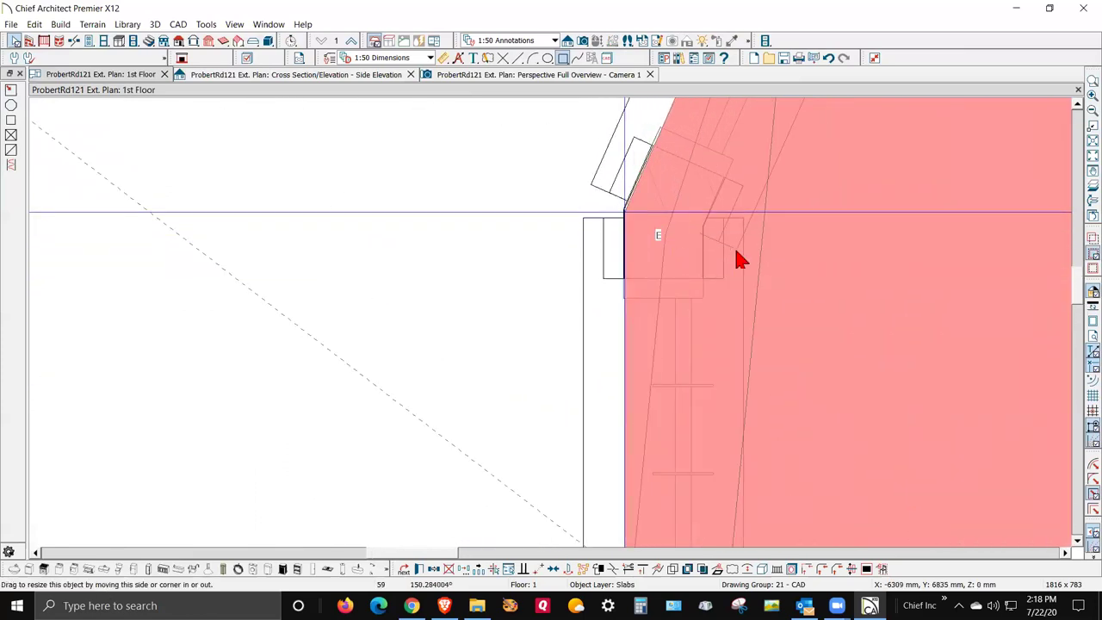
{"action": "scroll", "coordinate": [738, 259], "scroll_direction": "down", "scroll_amount": 3}
{"action": "key", "text": "Escape"}
{"action": "scroll", "coordinate": [722, 331], "scroll_direction": "down", "scroll_amount": 4}
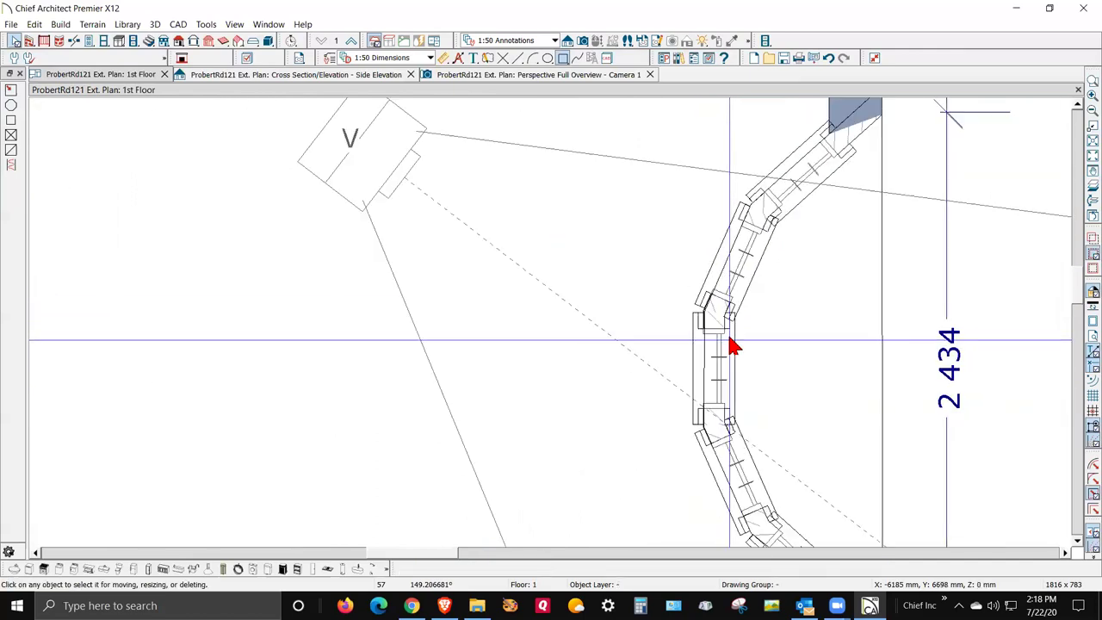
Step: Show the perspective camera view with textured rendering and examine how the slab blends with the bay walls
{"action": "key", "text": "ctrl+Tab"}
{"action": "key", "text": "ctrl+Tab"}
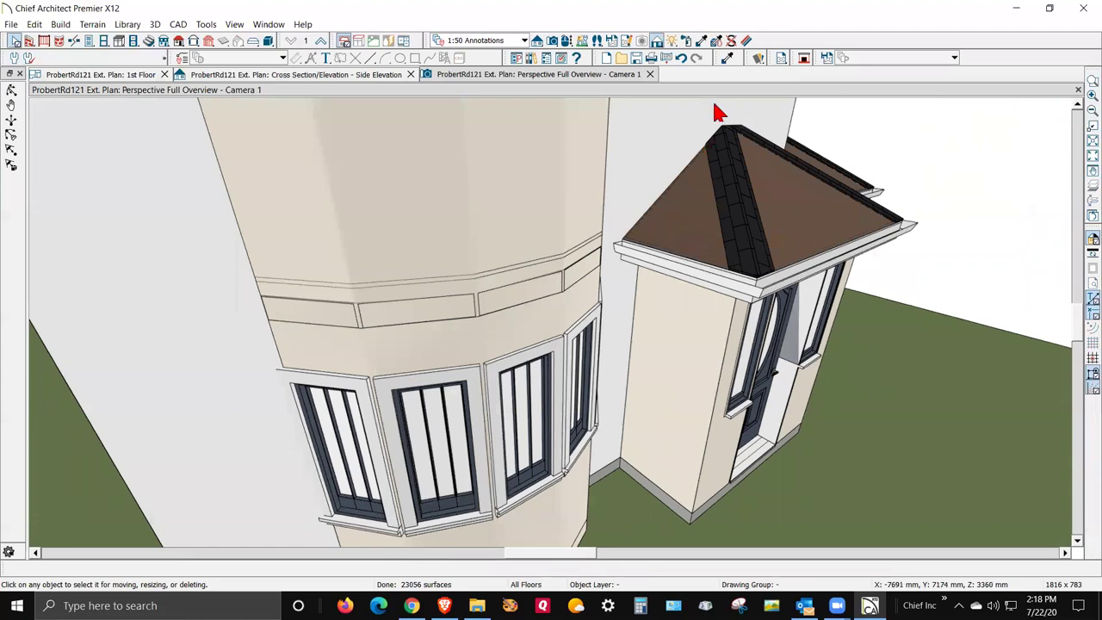
{"action": "left_click", "coordinate": [656, 43]}
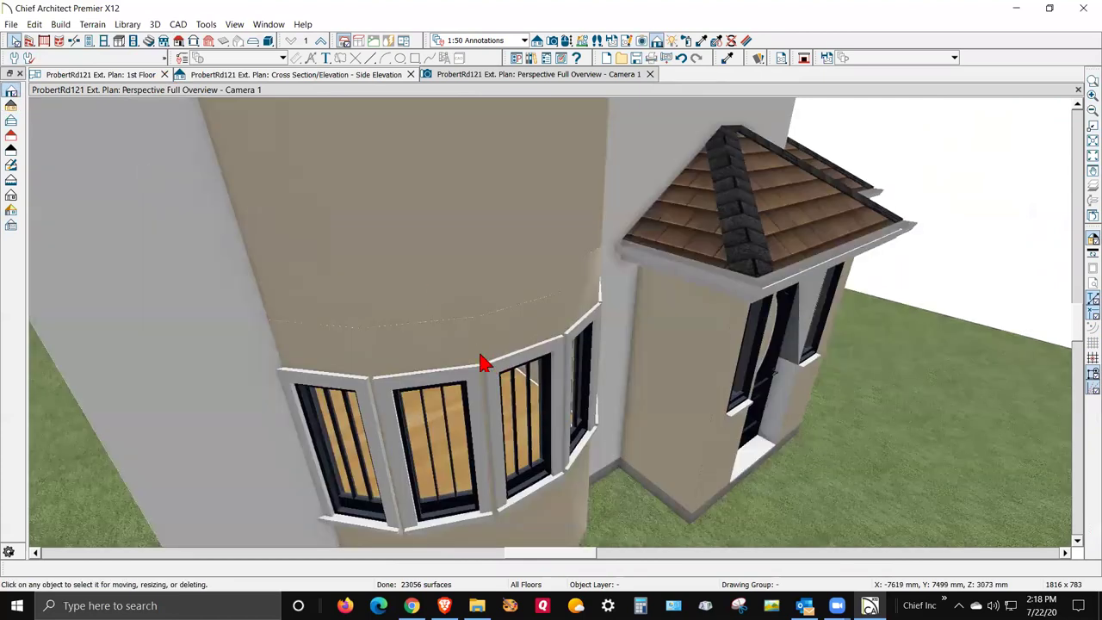
{"action": "scroll", "coordinate": [457, 306], "scroll_direction": "down", "scroll_amount": 5}
{"action": "scroll", "coordinate": [465, 315], "scroll_direction": "up", "scroll_amount": 4}
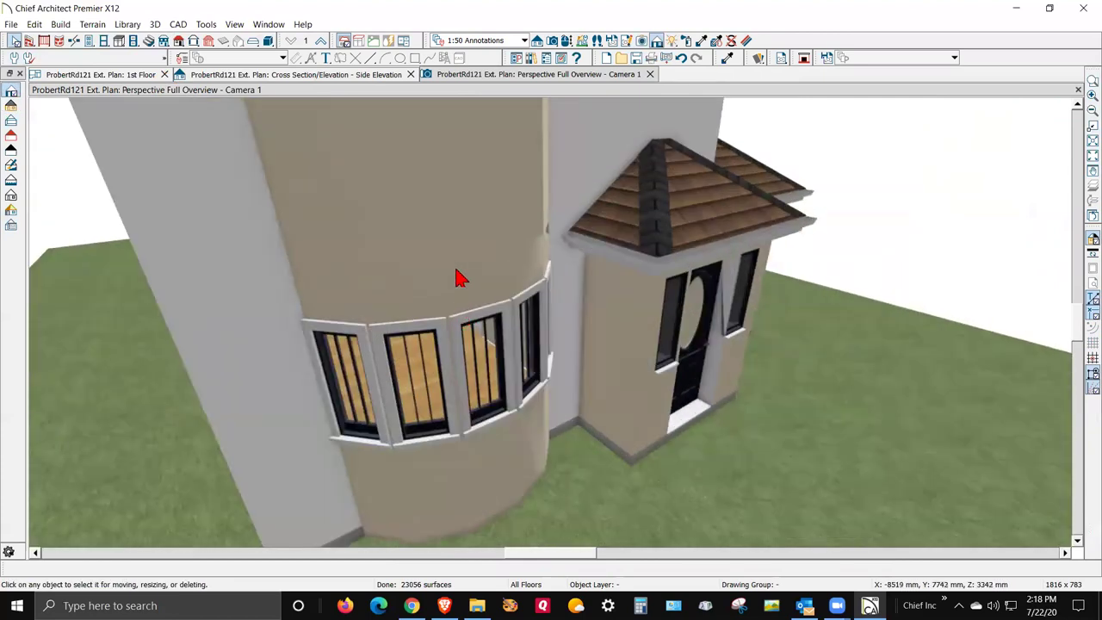
{"action": "left_click", "coordinate": [480, 290]}
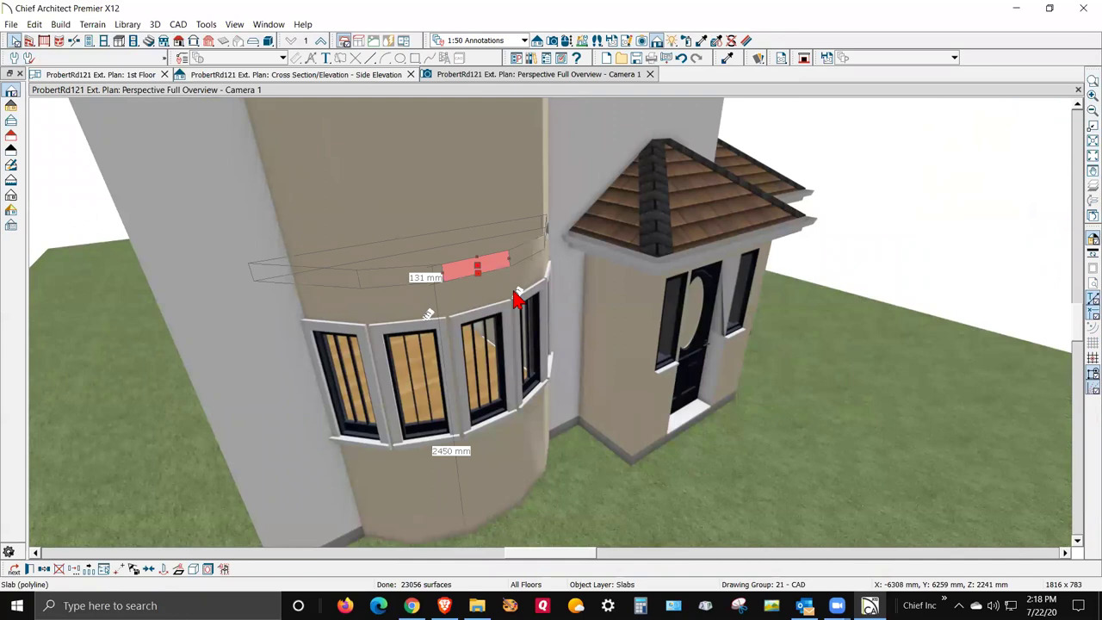
{"action": "key", "text": "Escape"}
{"action": "scroll", "coordinate": [465, 360], "scroll_direction": "down", "scroll_amount": 5}
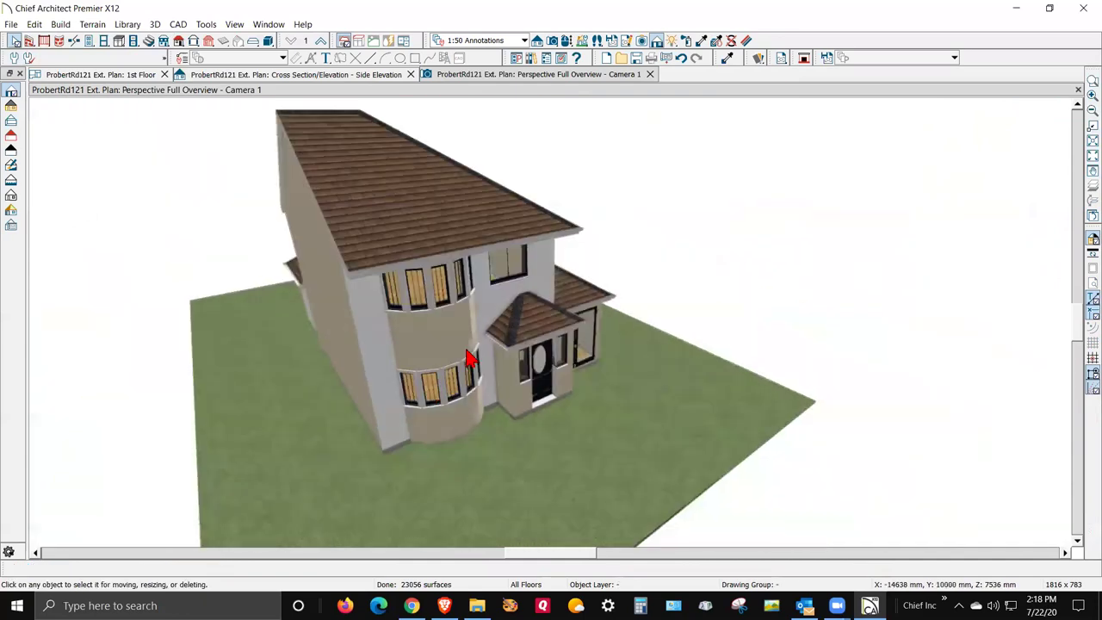
Step: Close the perspective overview and the side elevation views, leaving the 1st floor plan open
{"action": "left_click", "coordinate": [1079, 90]}
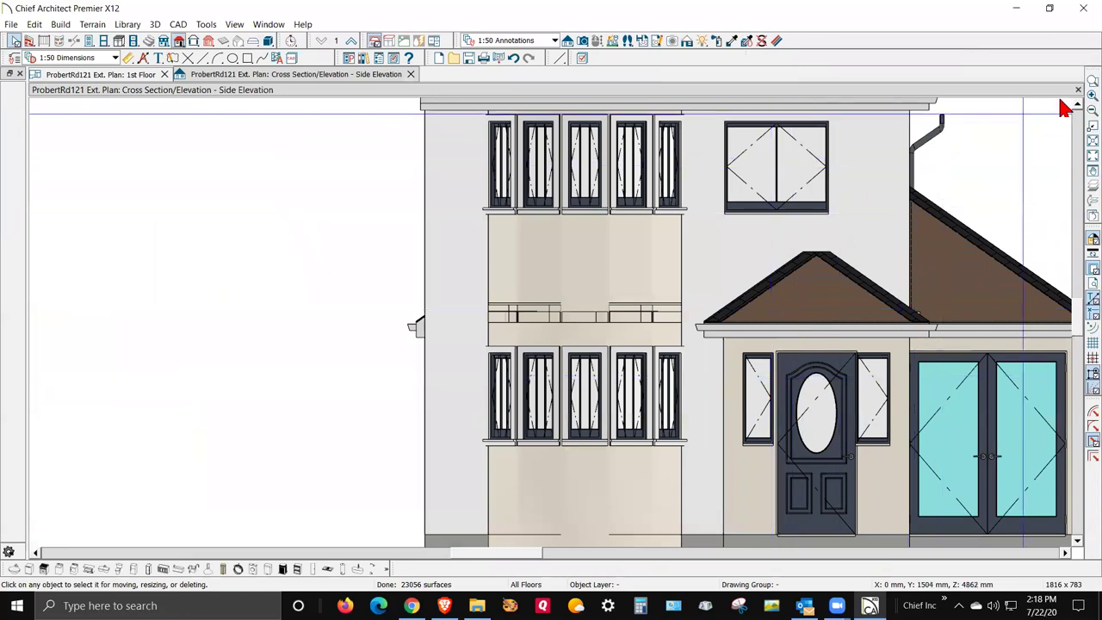
{"action": "key", "text": "ctrl+w"}
{"action": "scroll", "coordinate": [135, 244], "scroll_direction": "down", "scroll_amount": 3}
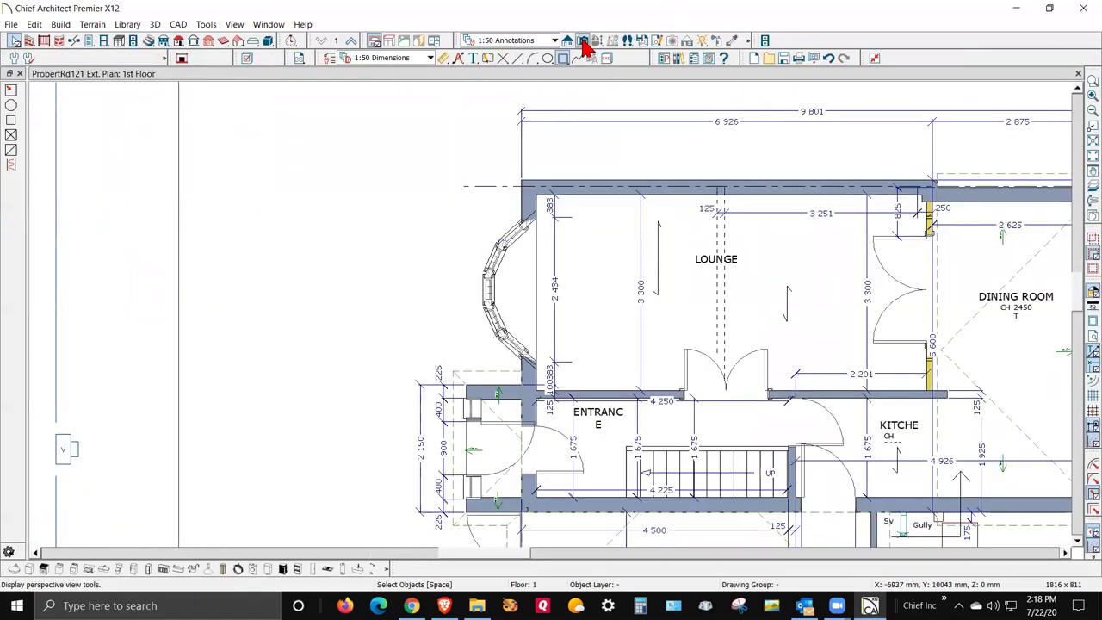
Step: Create a full camera facing the lounge bay, raise it to floor 2 to examine the ceiling above the bay windows, and close it
{"action": "left_click", "coordinate": [583, 41]}
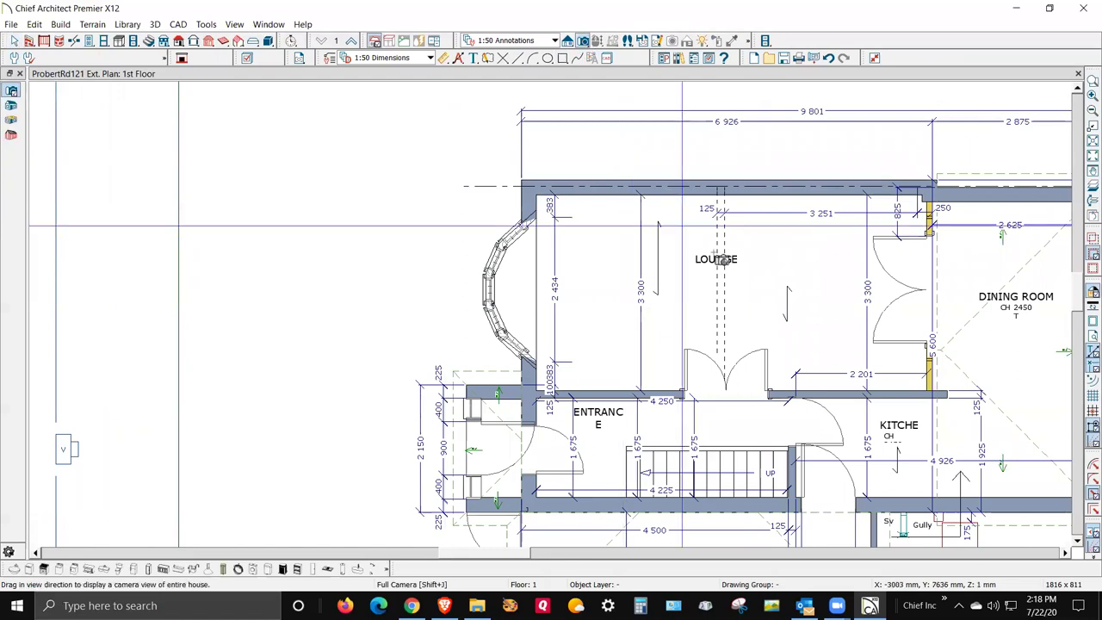
{"action": "left_click", "coordinate": [479, 276]}
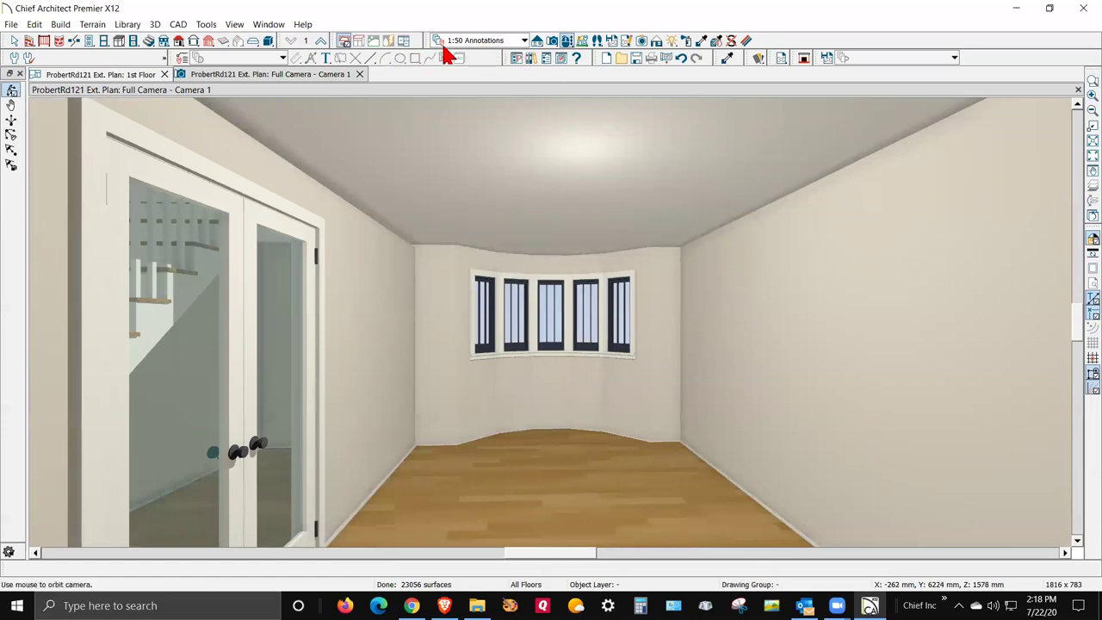
{"action": "left_click", "coordinate": [320, 43]}
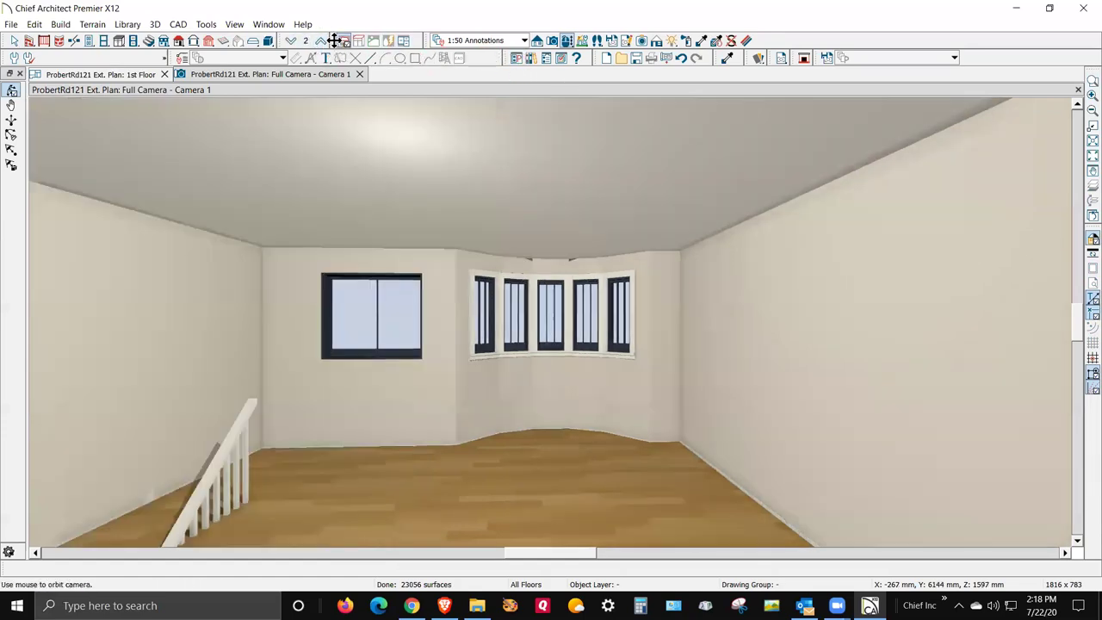
{"action": "scroll", "coordinate": [560, 267], "scroll_direction": "up", "scroll_amount": 3}
{"action": "scroll", "coordinate": [560, 267], "scroll_direction": "up", "scroll_amount": 5}
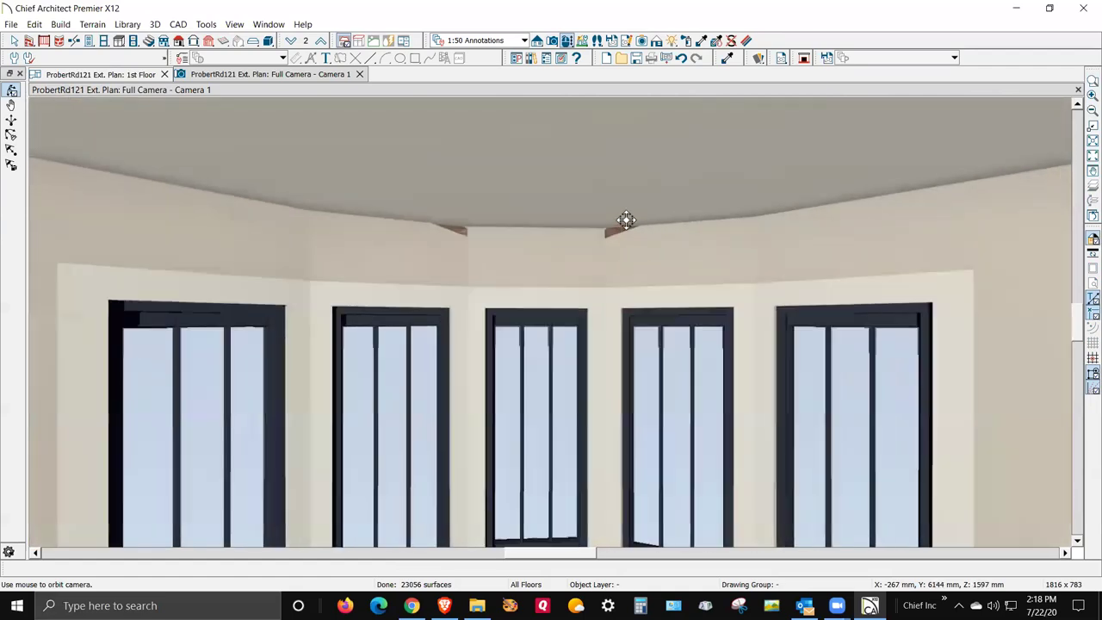
{"action": "scroll", "coordinate": [626, 221], "scroll_direction": "down", "scroll_amount": 5}
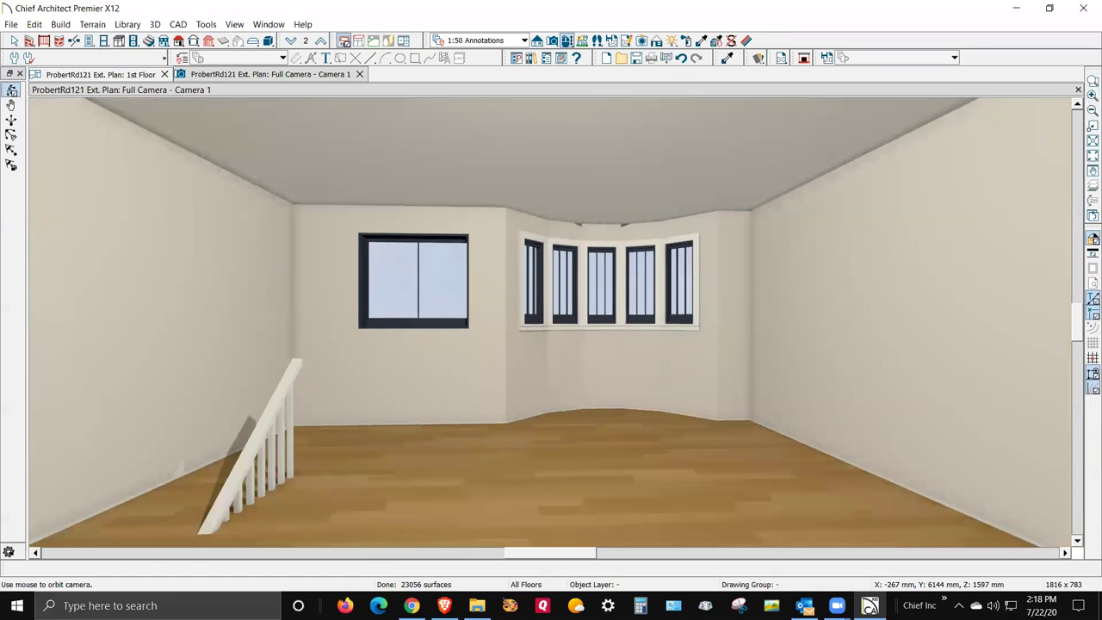
{"action": "left_click", "coordinate": [1079, 90]}
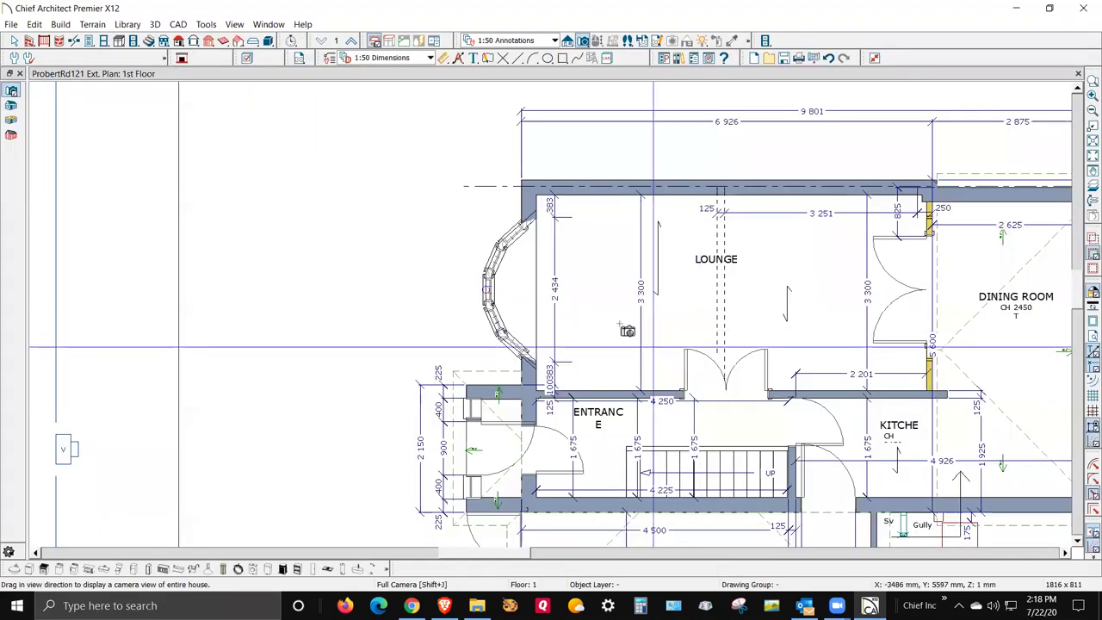
Step: Create a perspective full overview to examine the house's bay and side wall from outside, then return to the 1st floor plan
{"action": "scroll", "coordinate": [539, 225], "scroll_direction": "down", "scroll_amount": 4}
{"action": "scroll", "coordinate": [783, 319], "scroll_direction": "up", "scroll_amount": 5}
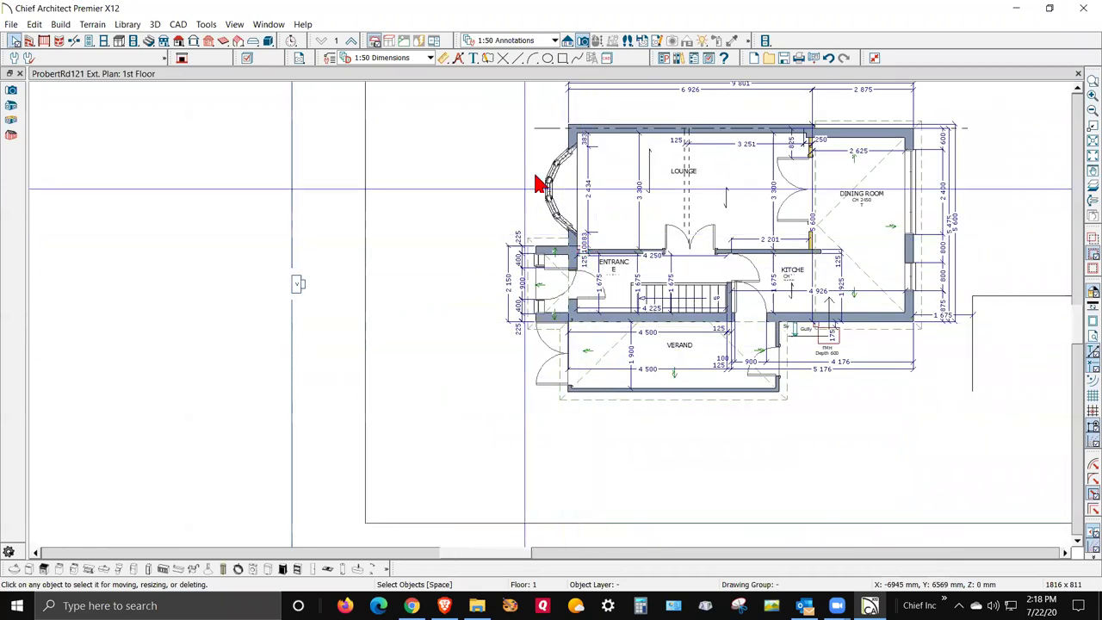
{"action": "left_click", "coordinate": [584, 41]}
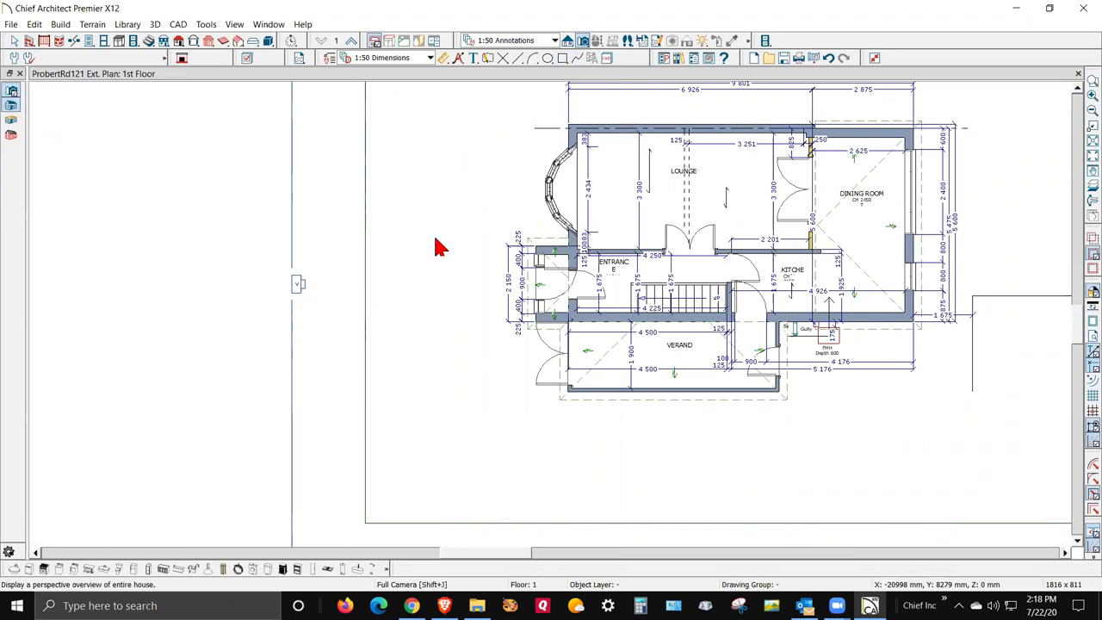
{"action": "left_click_drag", "start_coordinate": [560, 360], "coordinate": [827, 344]}
{"action": "scroll", "coordinate": [586, 303], "scroll_direction": "up", "scroll_amount": 5}
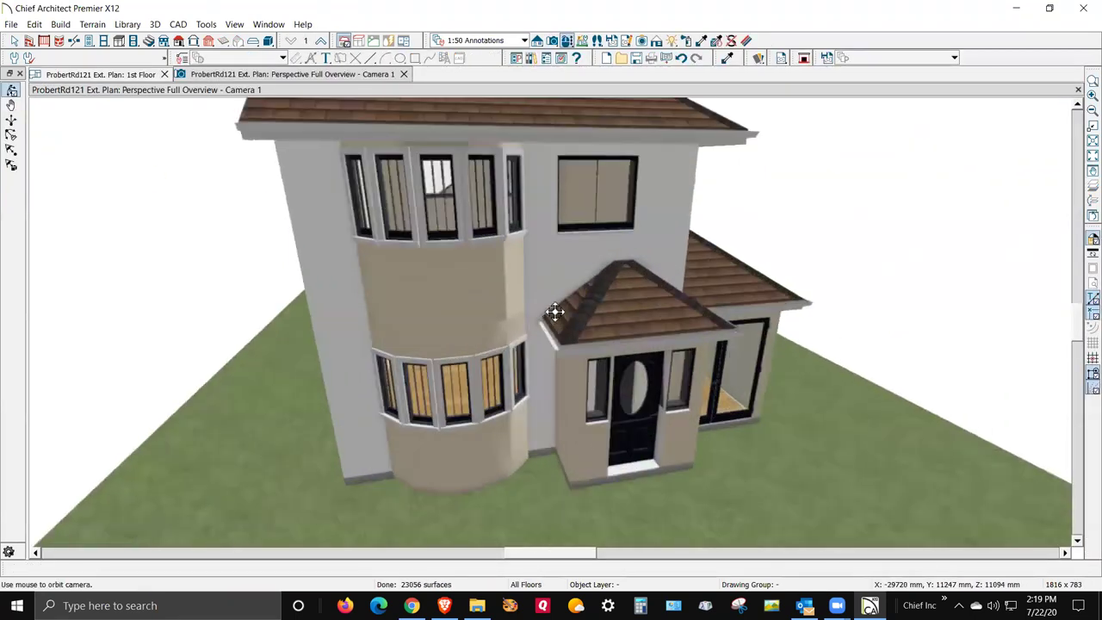
{"action": "left_click_drag", "start_coordinate": [505, 308], "coordinate": [743, 243]}
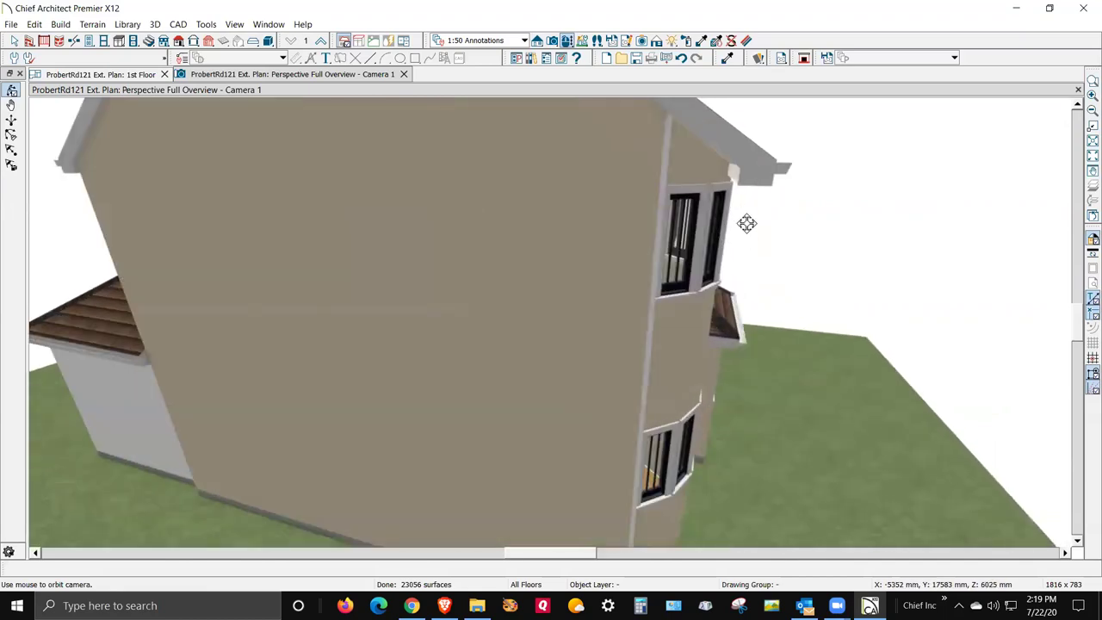
{"action": "key", "text": "ctrl+Tab"}
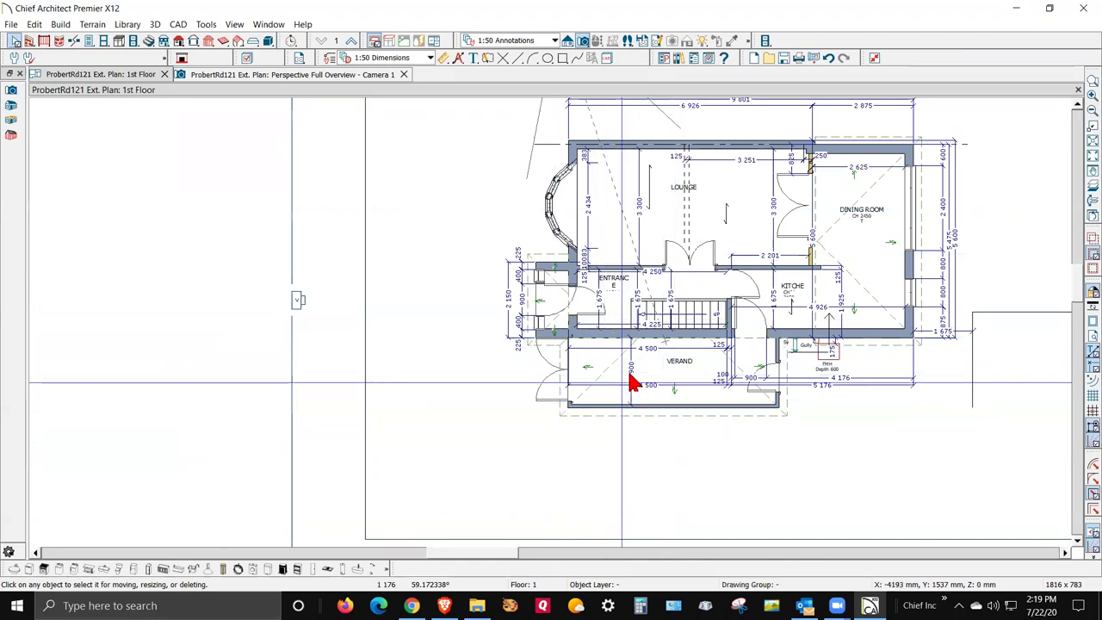
{"action": "scroll", "coordinate": [633, 383], "scroll_direction": "down", "scroll_amount": 2}
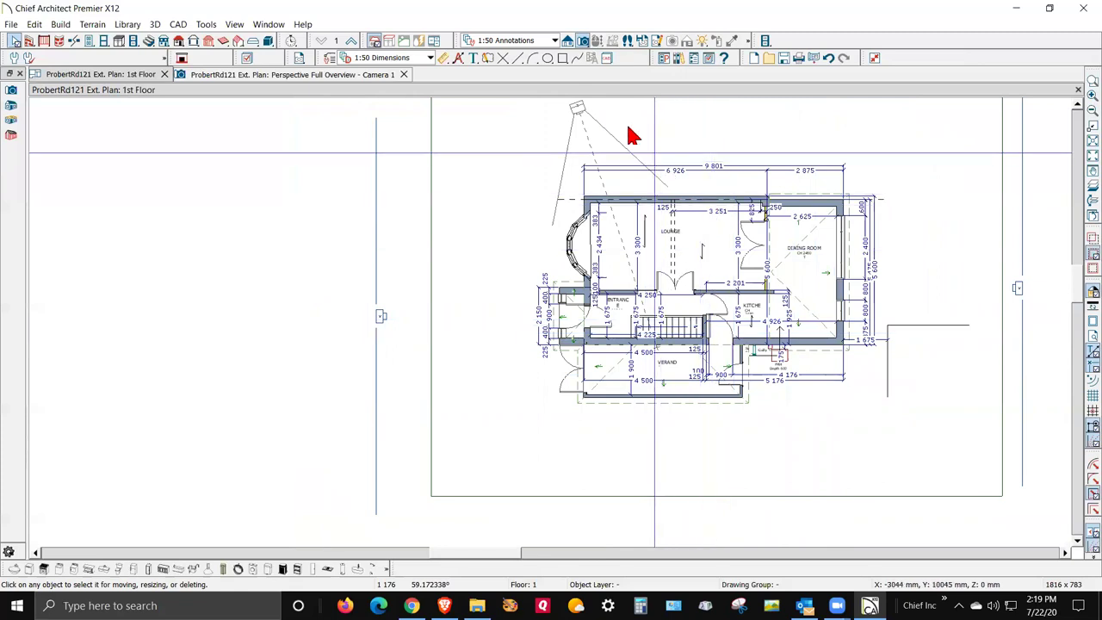
Step: Show the 2nd floor plan and examine the roof plane edges around the bay and the surrounding walls
{"action": "left_click", "coordinate": [351, 41]}
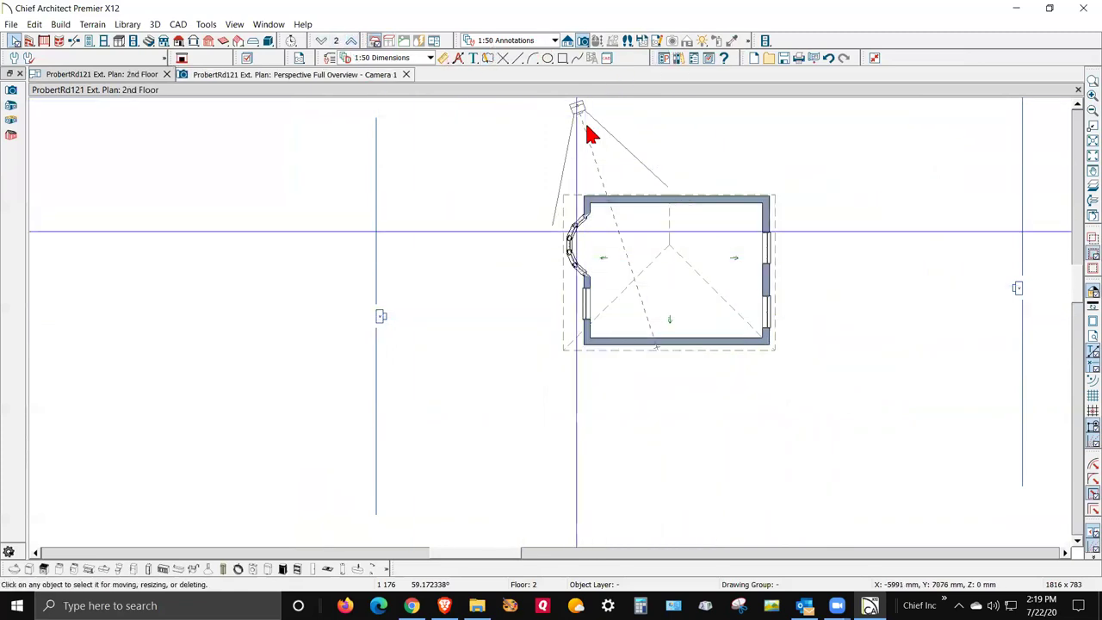
{"action": "scroll", "coordinate": [542, 353], "scroll_direction": "up", "scroll_amount": 4}
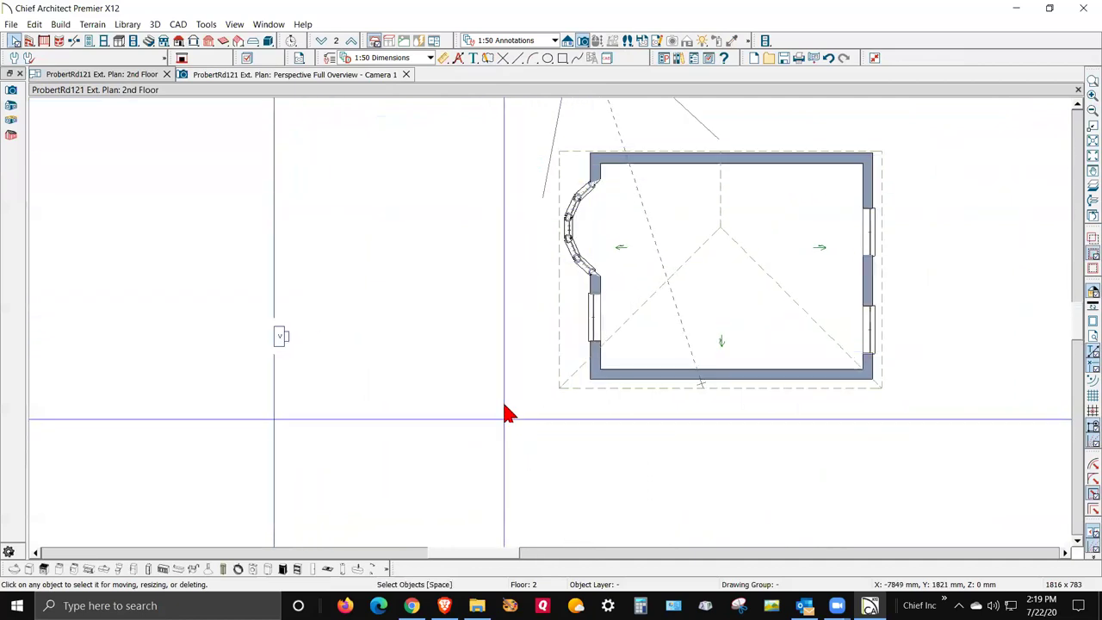
{"action": "scroll", "coordinate": [552, 347], "scroll_direction": "up", "scroll_amount": 3}
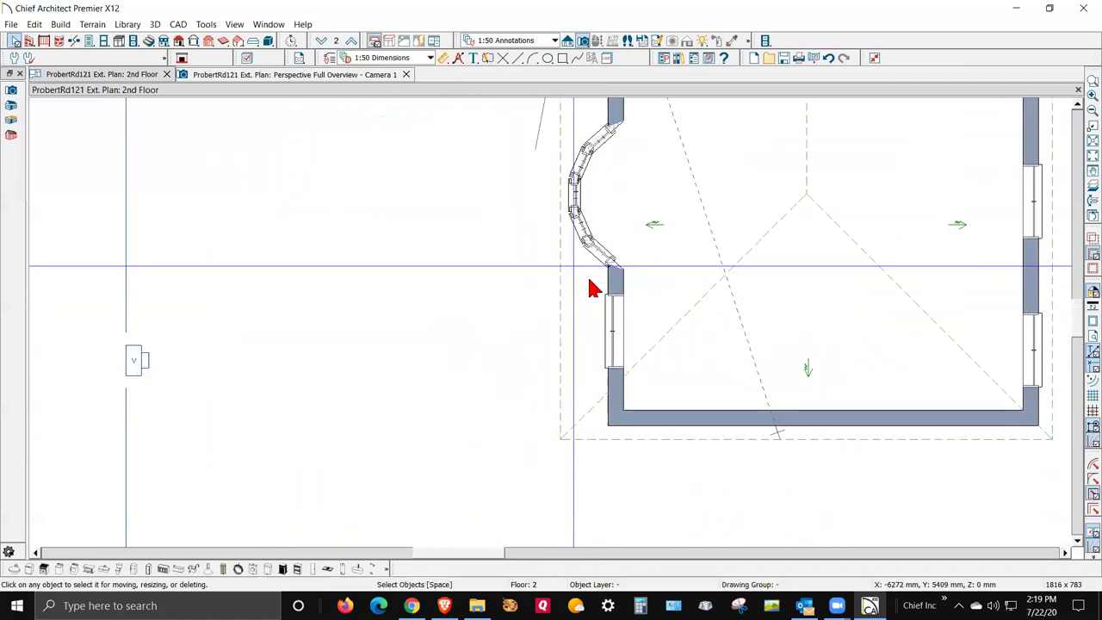
{"action": "scroll", "coordinate": [586, 401], "scroll_direction": "down", "scroll_amount": 2}
{"action": "scroll", "coordinate": [585, 451], "scroll_direction": "up", "scroll_amount": 4}
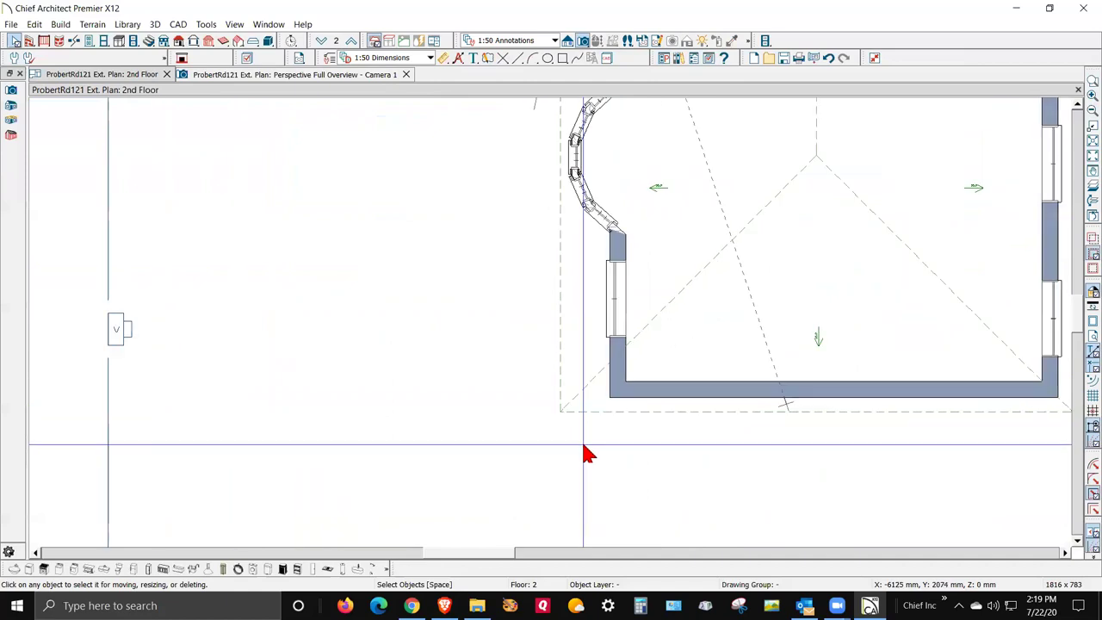
{"action": "scroll", "coordinate": [586, 448], "scroll_direction": "down", "scroll_amount": 3}
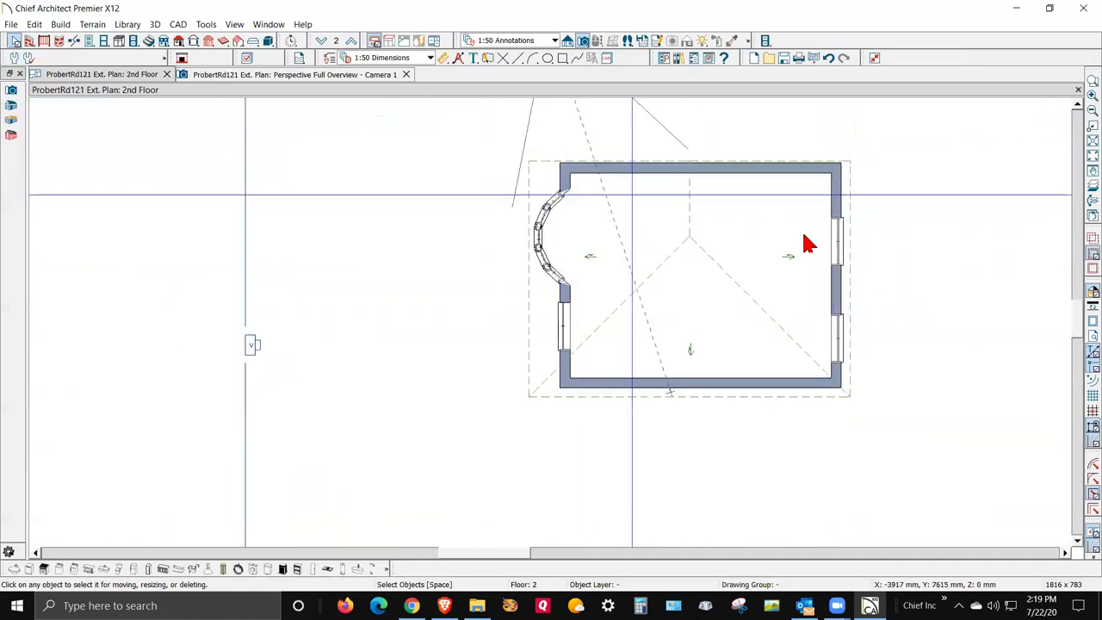
{"action": "scroll", "coordinate": [850, 211], "scroll_direction": "up", "scroll_amount": 1}
{"action": "scroll", "coordinate": [850, 225], "scroll_direction": "down", "scroll_amount": 1}
{"action": "scroll", "coordinate": [847, 146], "scroll_direction": "up", "scroll_amount": 3}
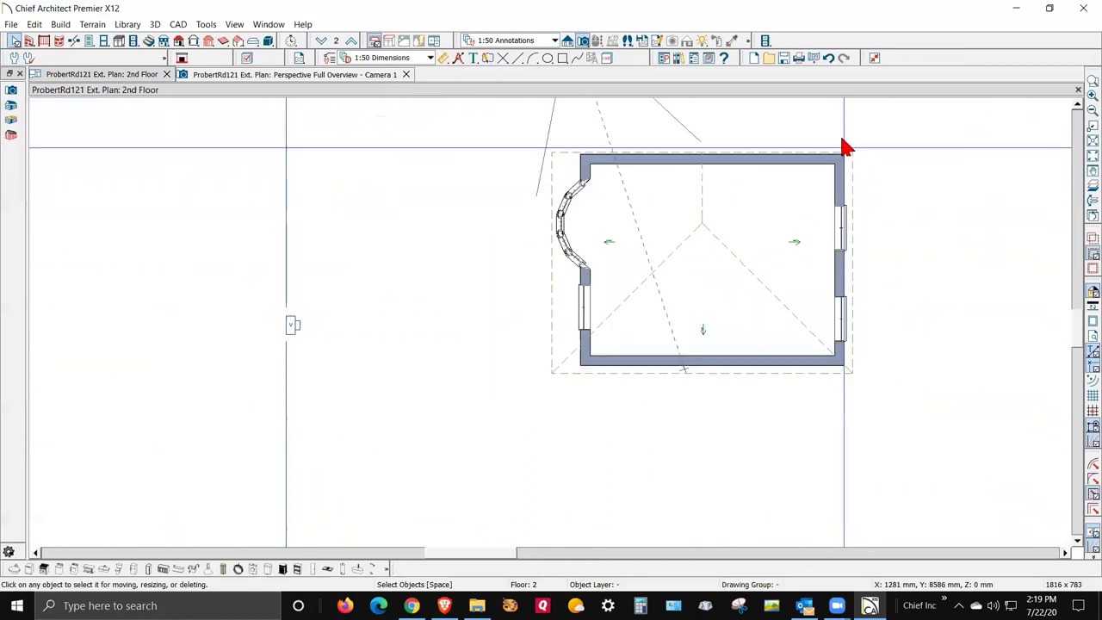
{"action": "scroll", "coordinate": [853, 163], "scroll_direction": "up", "scroll_amount": 1}
{"action": "scroll", "coordinate": [879, 198], "scroll_direction": "down", "scroll_amount": 2}
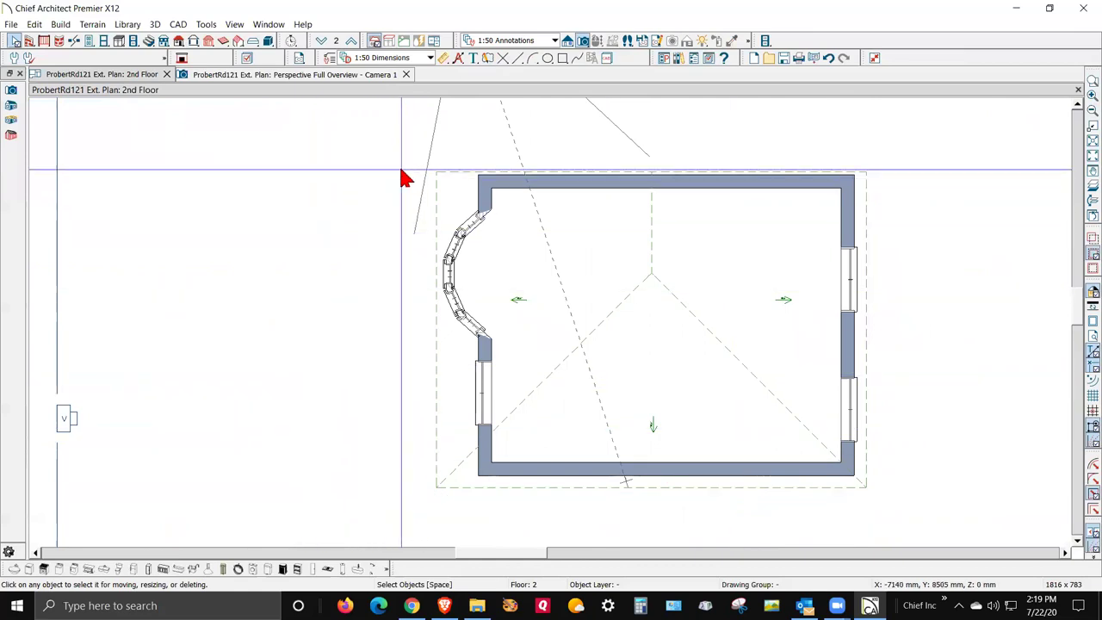
{"action": "scroll", "coordinate": [402, 175], "scroll_direction": "up", "scroll_amount": 1}
{"action": "scroll", "coordinate": [414, 188], "scroll_direction": "up", "scroll_amount": 2}
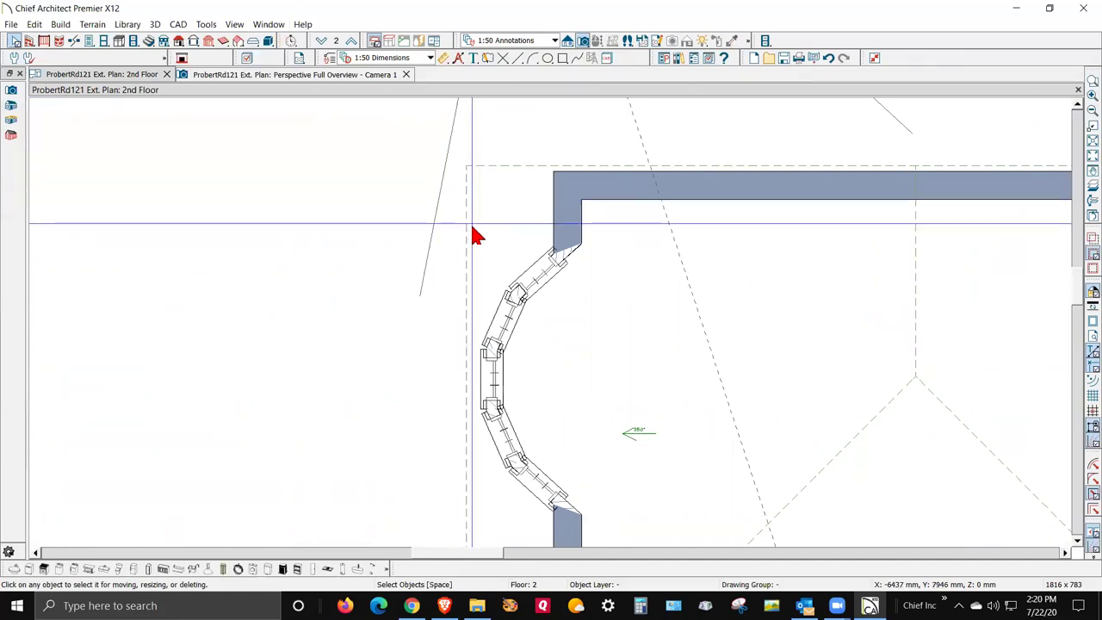
Step: Add a break to the bay-side roof plane's eave edge, level with the bay's upper end
{"action": "left_click", "coordinate": [531, 202]}
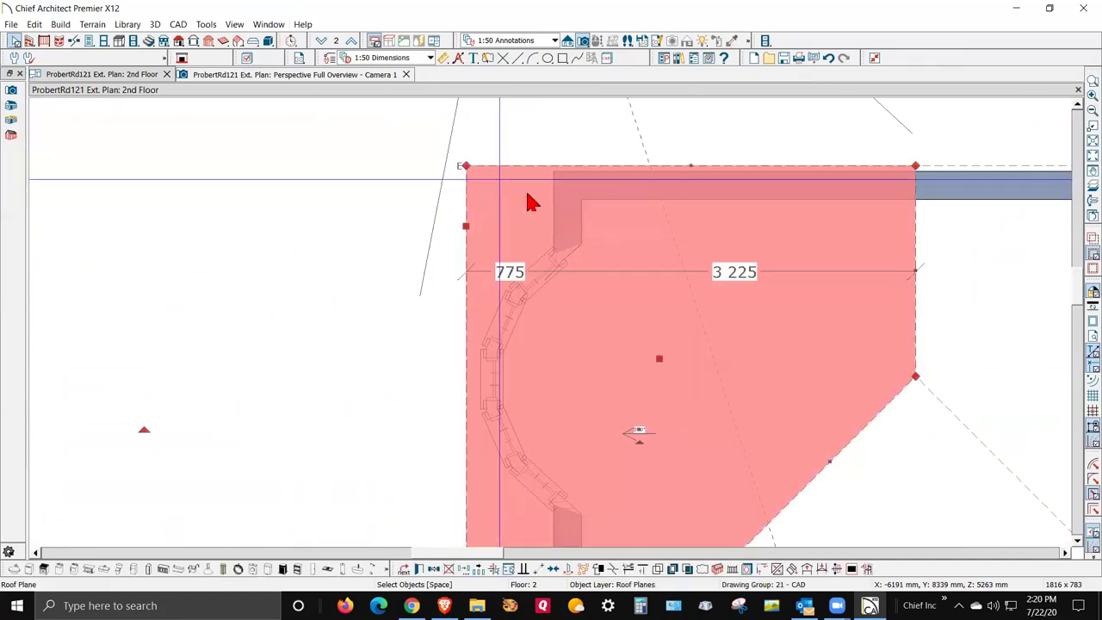
{"action": "left_click", "coordinate": [614, 571]}
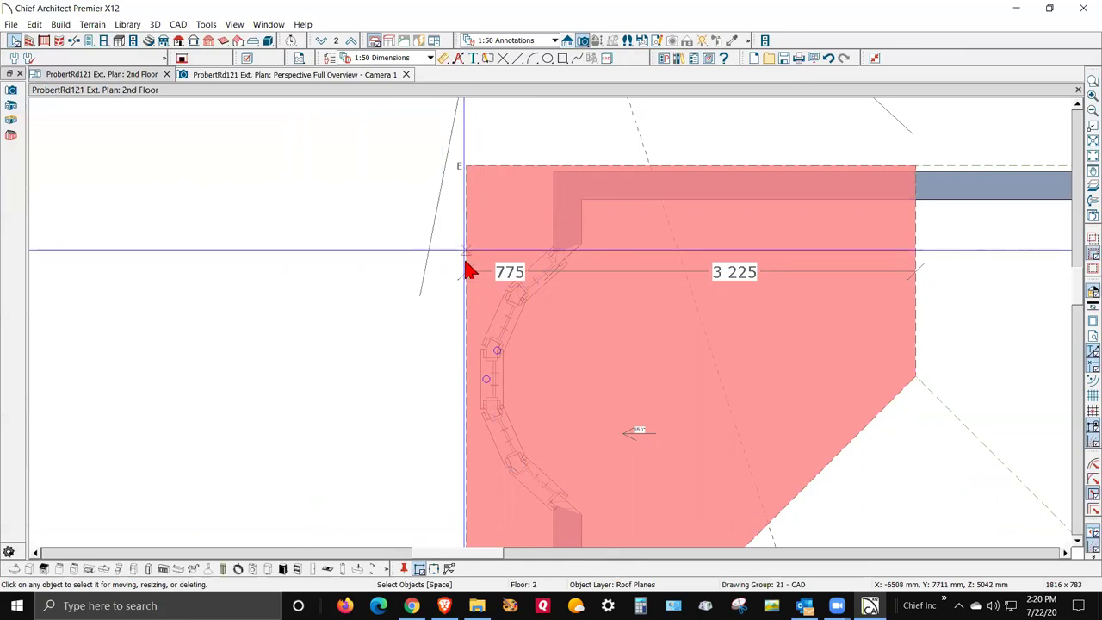
{"action": "left_click_drag", "start_coordinate": [469, 271], "coordinate": [528, 312]}
{"action": "left_click", "coordinate": [593, 333]}
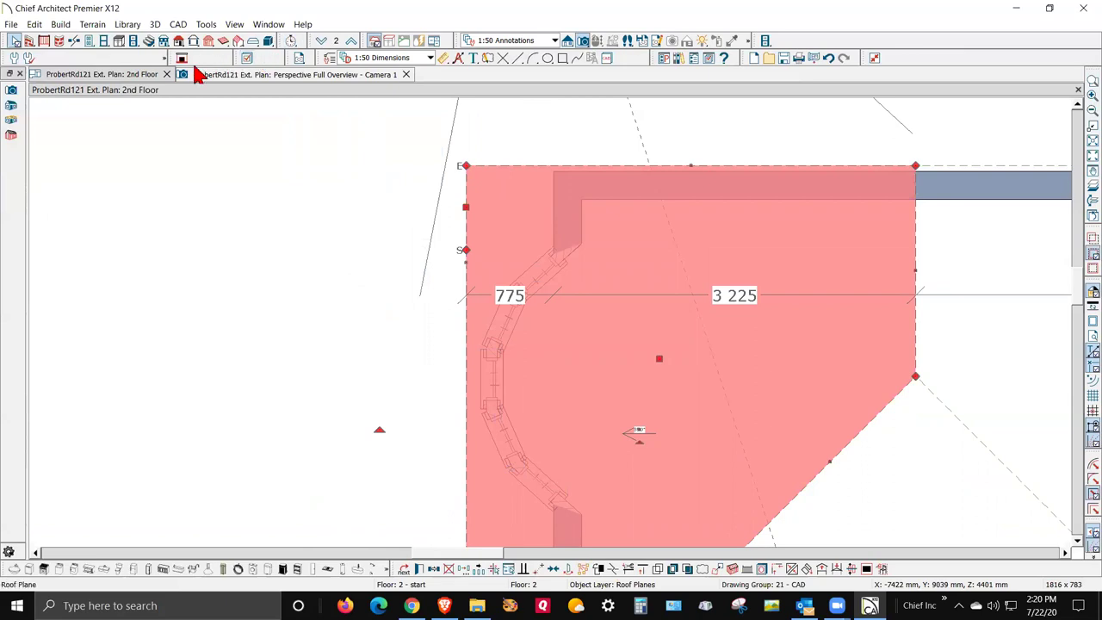
{"action": "left_click", "coordinate": [178, 42]}
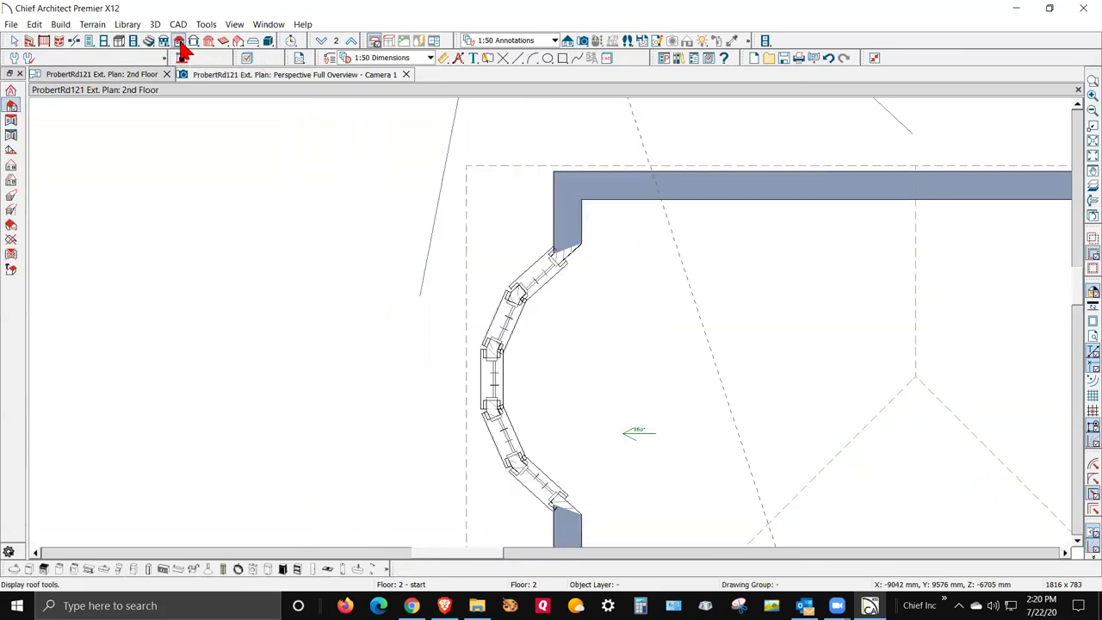
{"action": "double_click", "coordinate": [181, 47]}
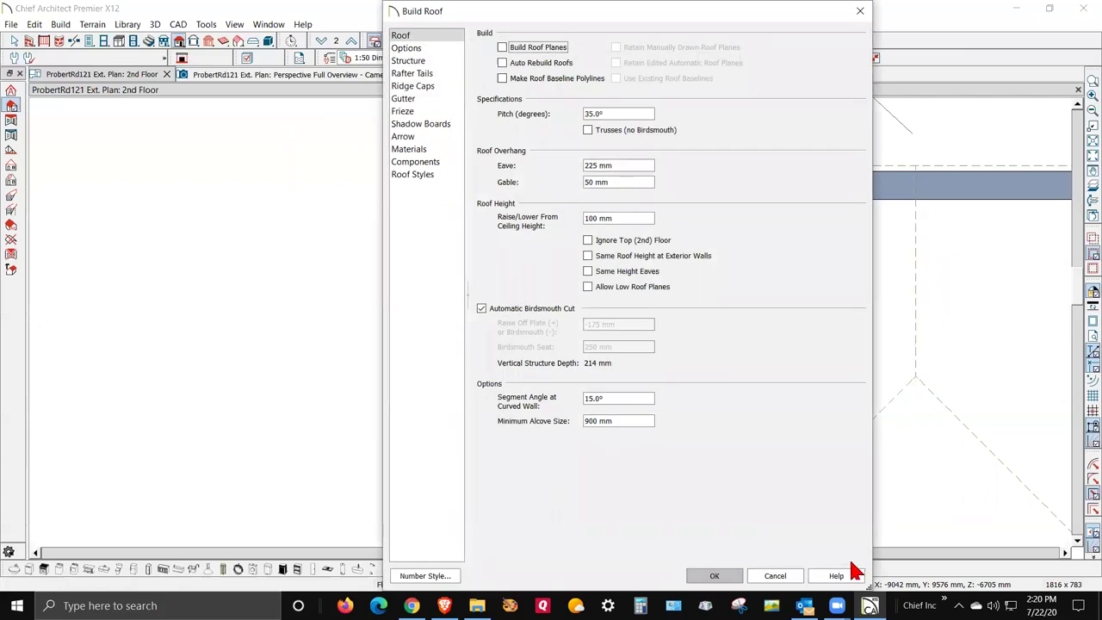
{"action": "left_click", "coordinate": [789, 577]}
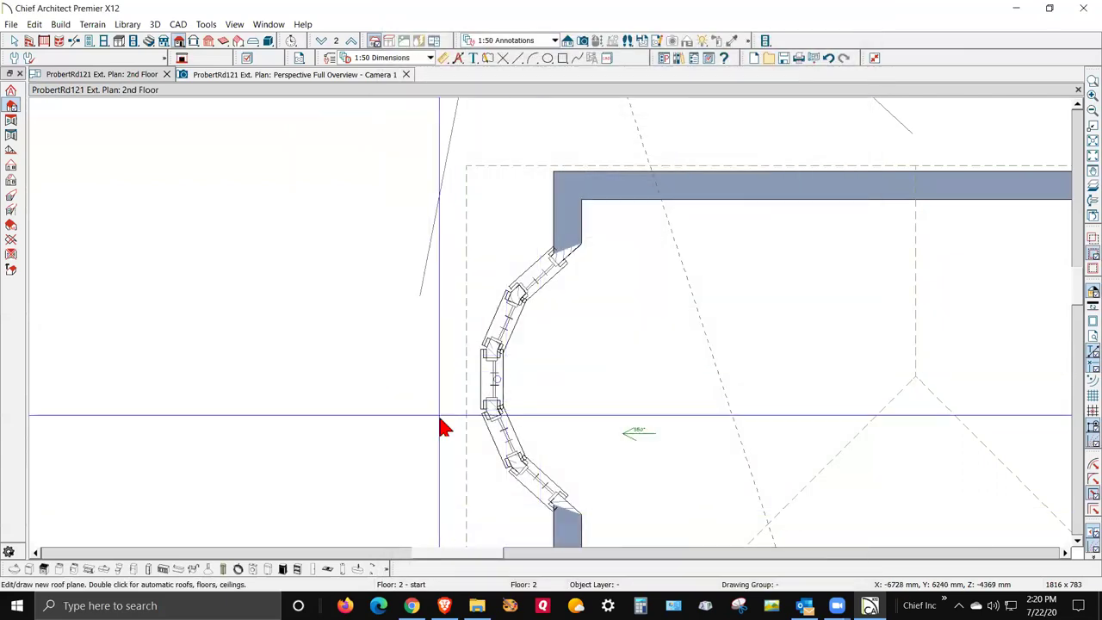
Step: Add a second break to the roof plane's eave edge, level with the bay's lower end
{"action": "left_click", "coordinate": [591, 221]}
{"action": "scroll", "coordinate": [577, 209], "scroll_direction": "down", "scroll_amount": 2}
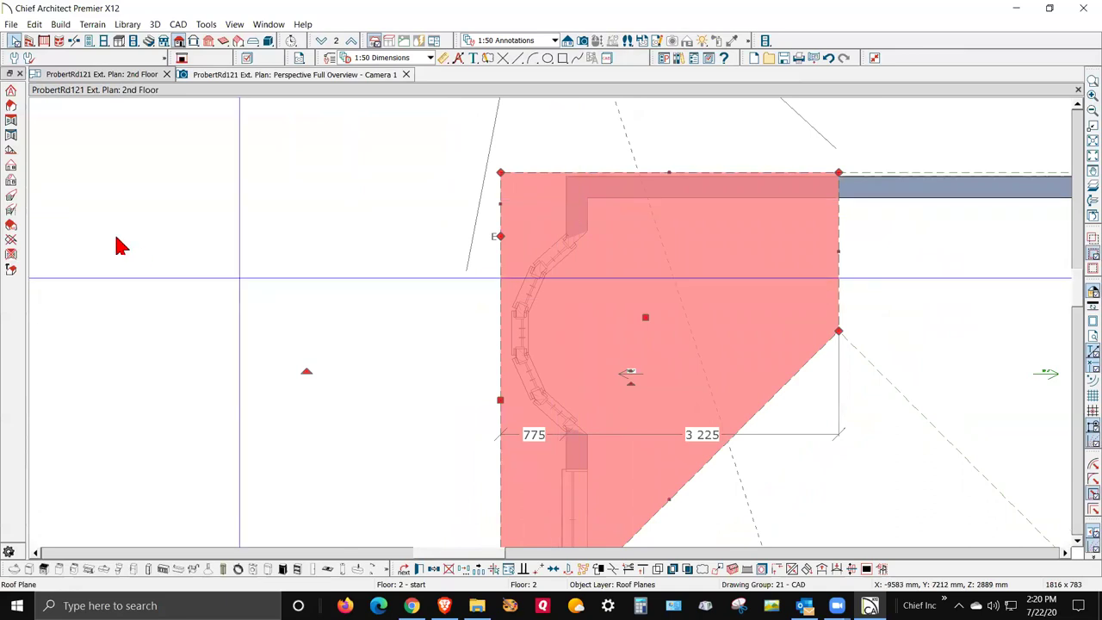
{"action": "scroll", "coordinate": [60, 178], "scroll_direction": "down", "scroll_amount": 1}
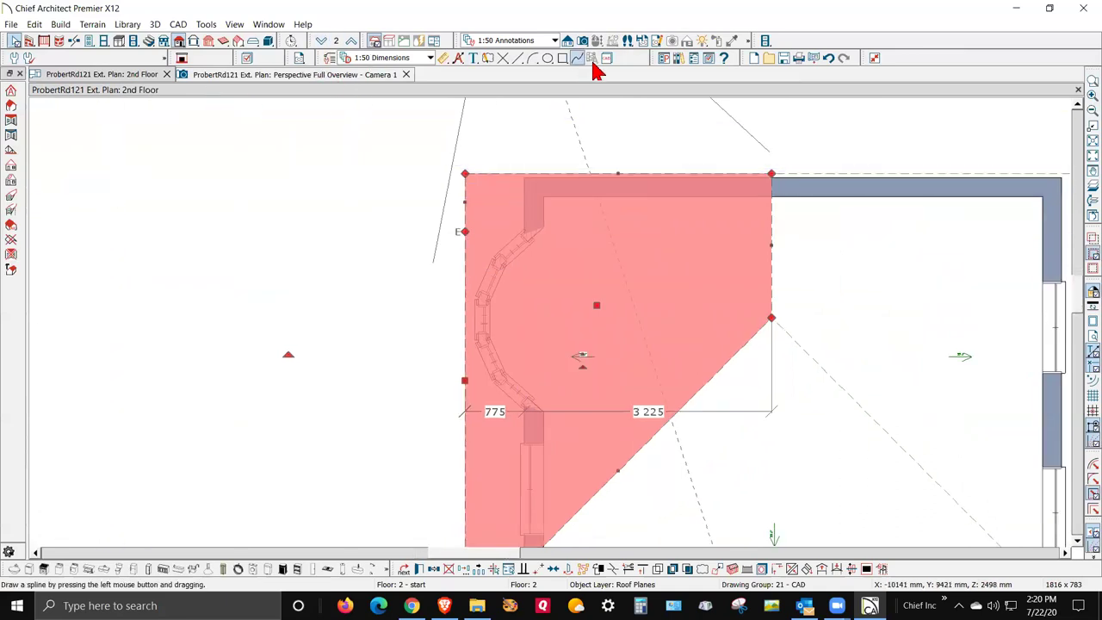
{"action": "left_click", "coordinate": [590, 568]}
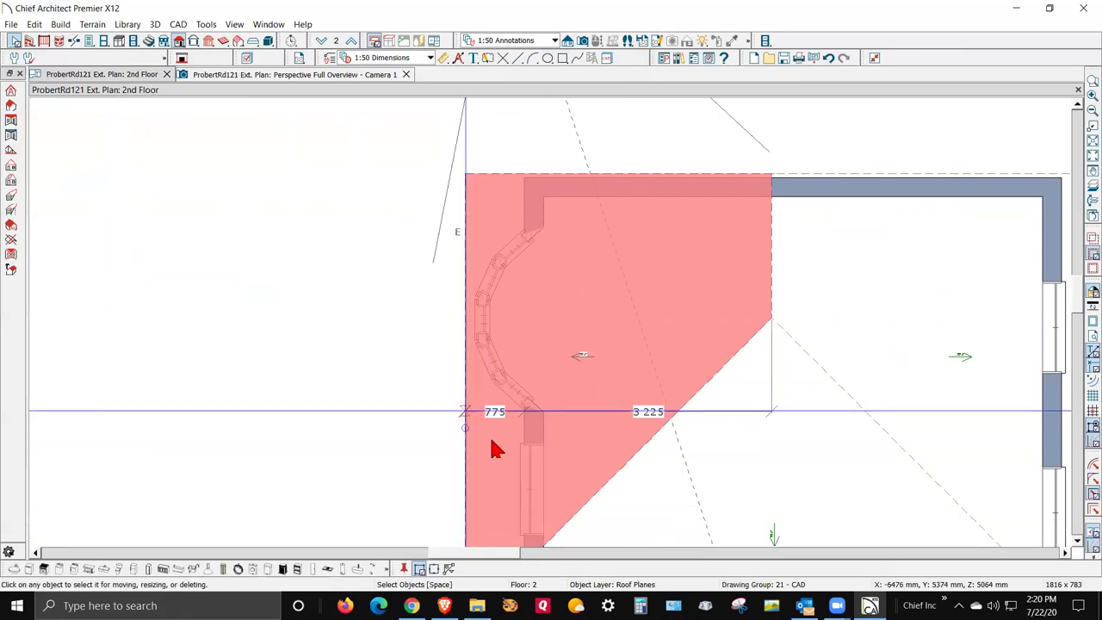
{"action": "key", "text": "Escape"}
Step: Set the boxed eave length of the eave segment above the bay to 0 mm without defaulting to the overhang
{"action": "left_click", "coordinate": [470, 215]}
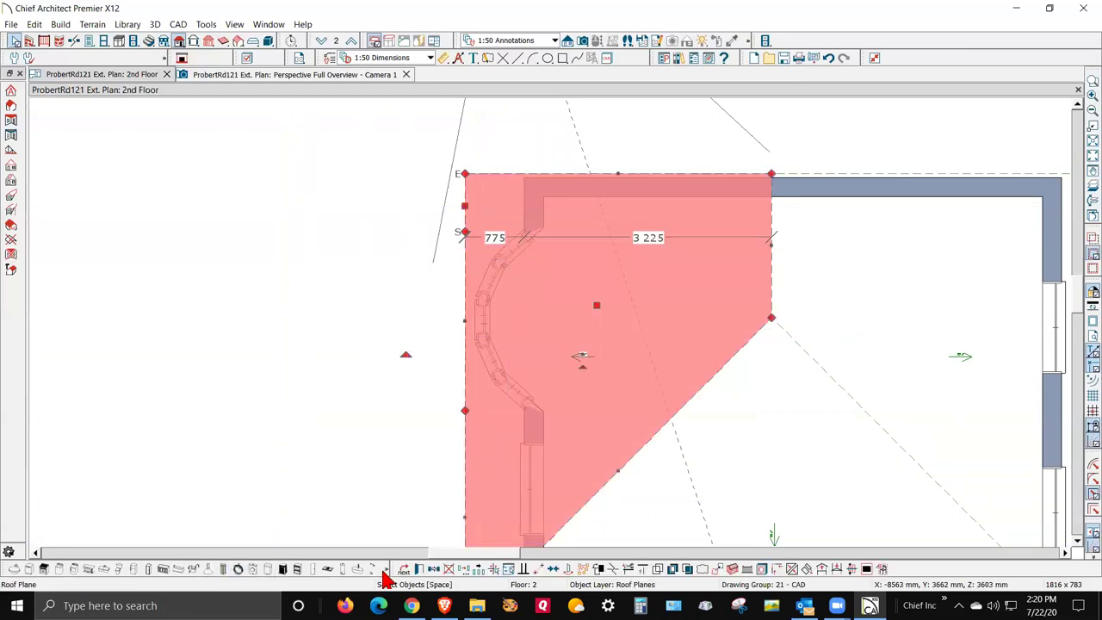
{"action": "double_click", "coordinate": [554, 256]}
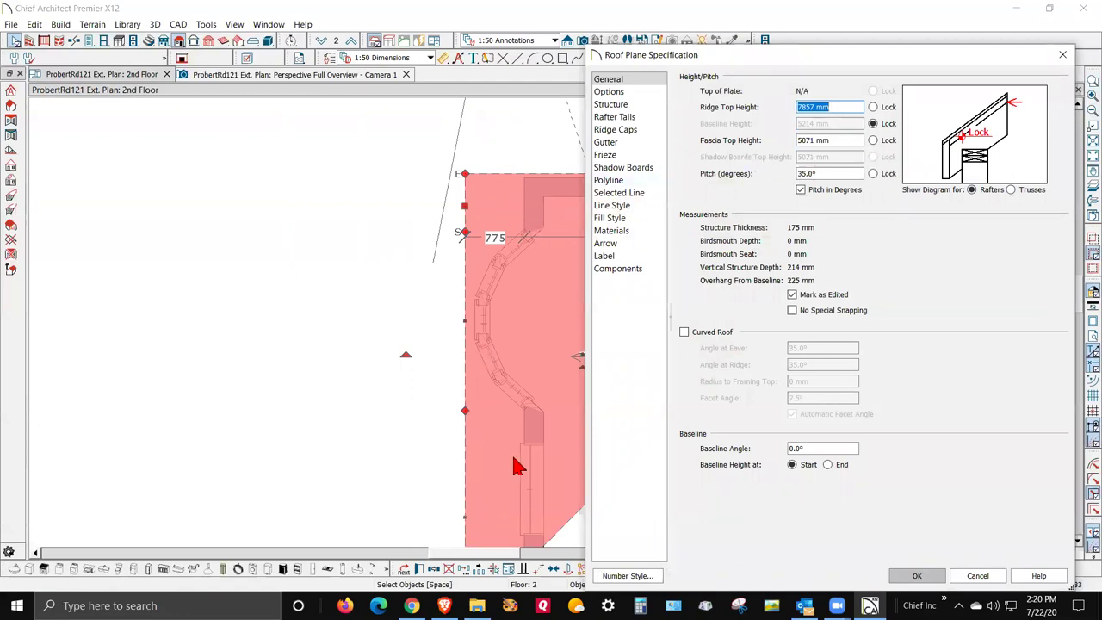
{"action": "left_click", "coordinate": [636, 92]}
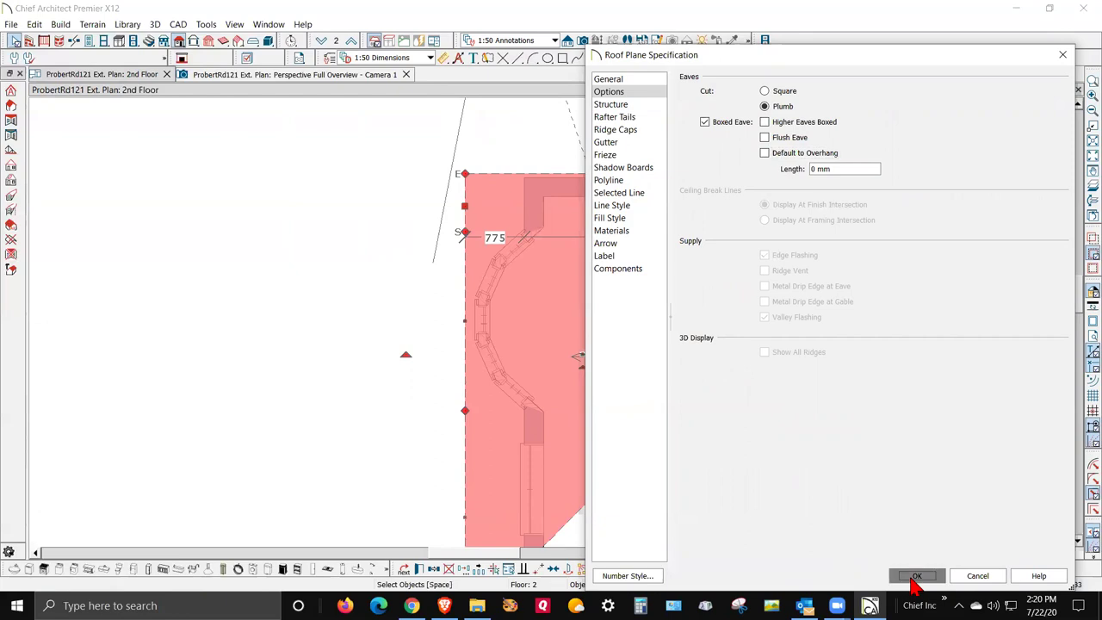
{"action": "left_click", "coordinate": [913, 578]}
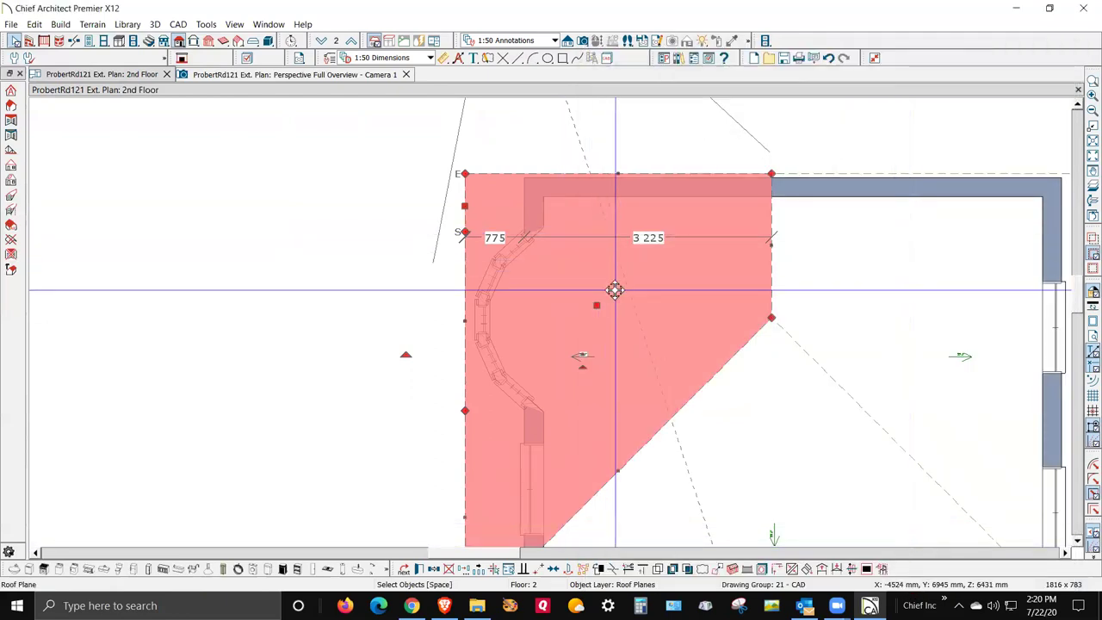
Step: Examine the roof eave above the bay in the perspective overview, then return to the 2nd floor plan
{"action": "key", "text": "ctrl+Tab"}
{"action": "left_click_drag", "start_coordinate": [590, 410], "coordinate": [691, 215]}
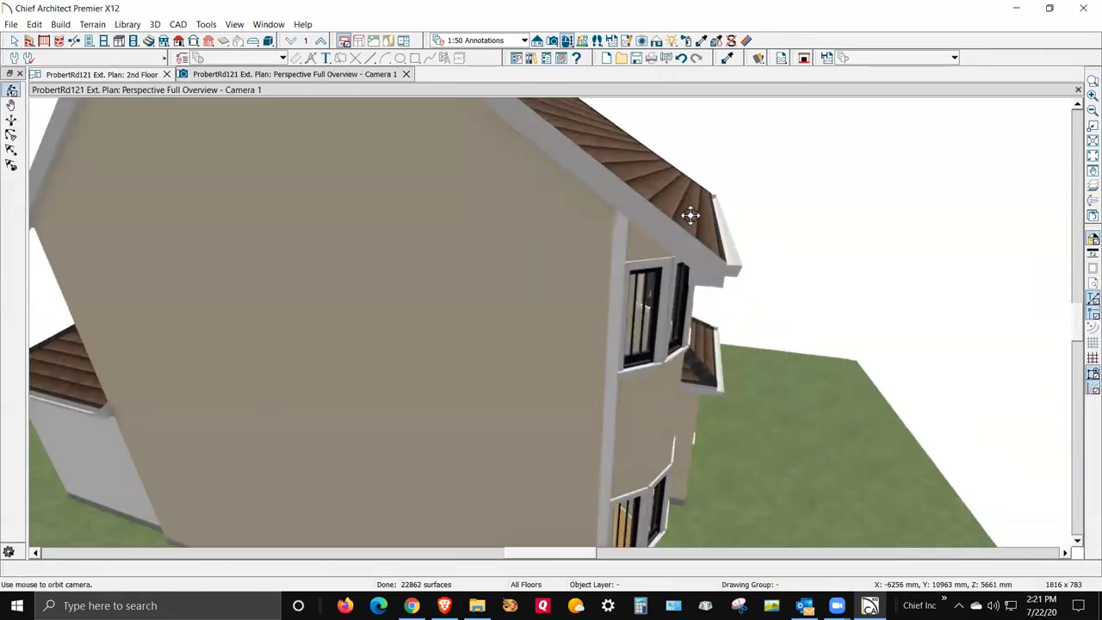
{"action": "key", "text": "ctrl+Tab"}
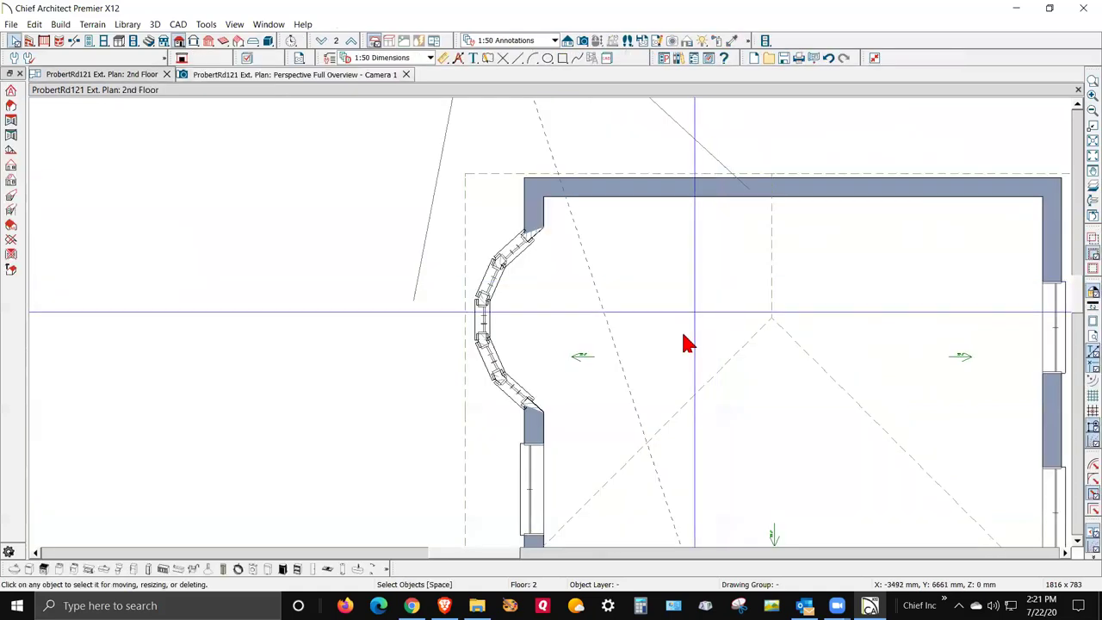
Step: Turn off Default to Overhang for the bay-side roof plane's boxed eave and set its length to 775 mm
{"action": "left_click", "coordinate": [474, 232]}
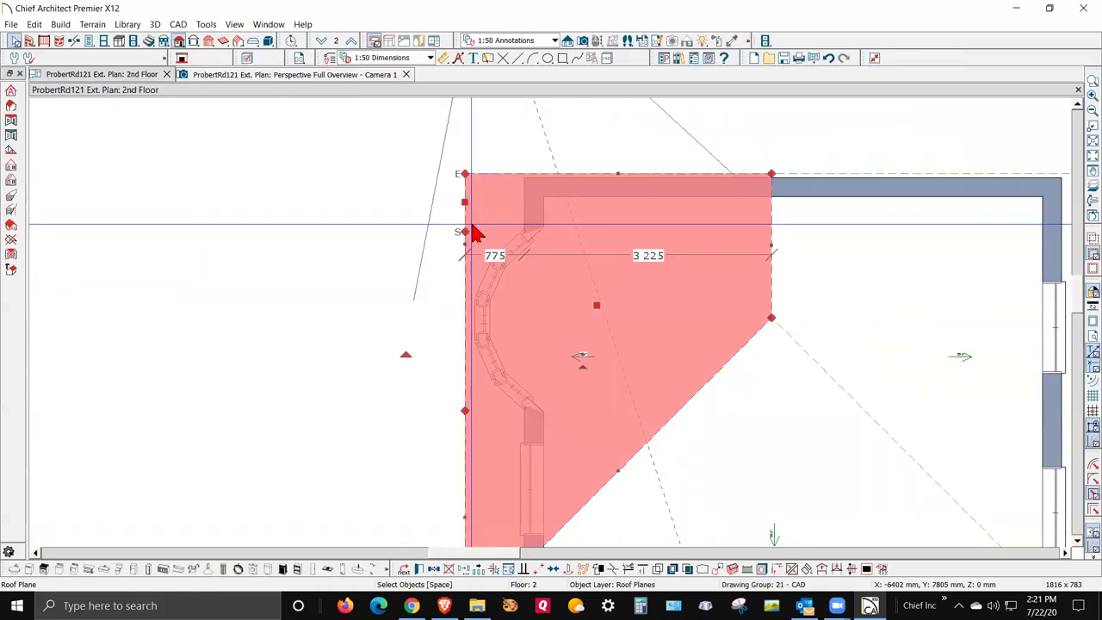
{"action": "double_click", "coordinate": [478, 234]}
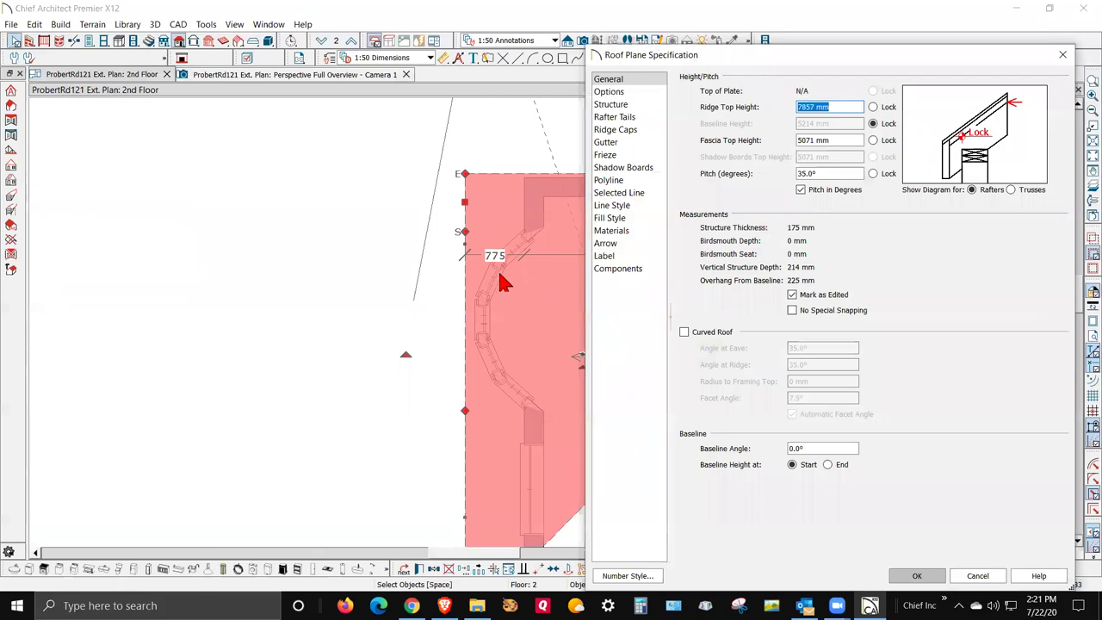
{"action": "left_click", "coordinate": [612, 91]}
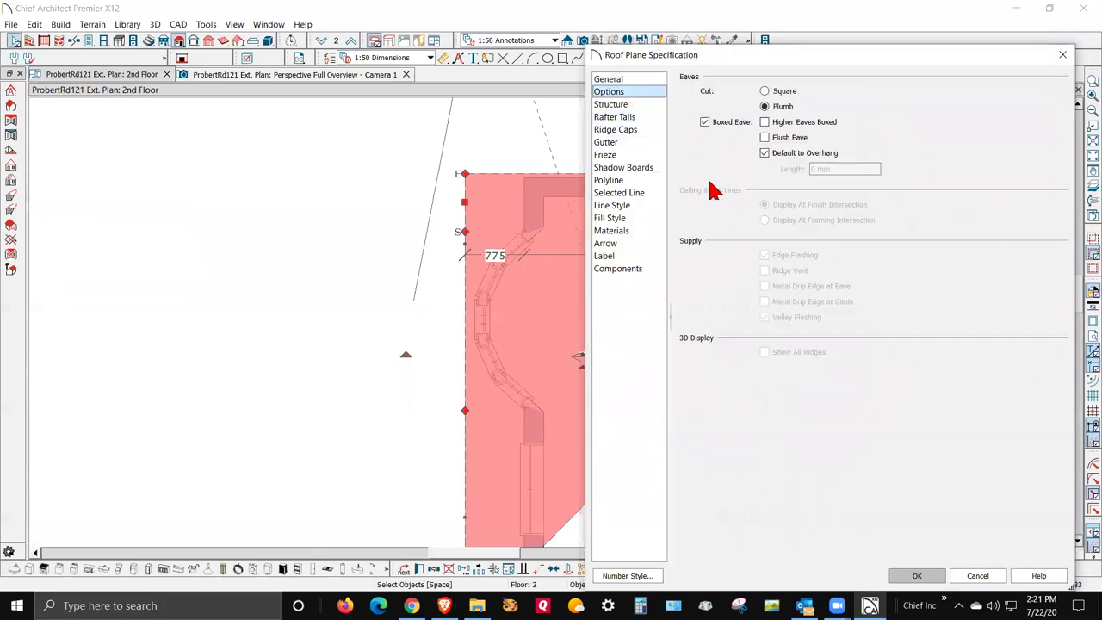
{"action": "left_click", "coordinate": [773, 156]}
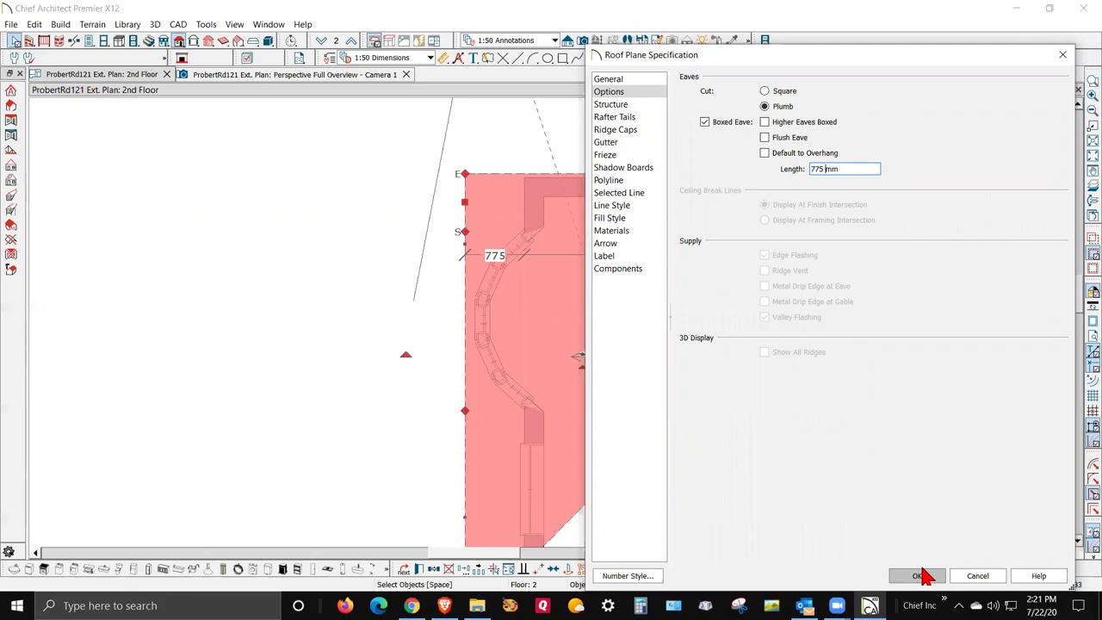
{"action": "left_click", "coordinate": [919, 577]}
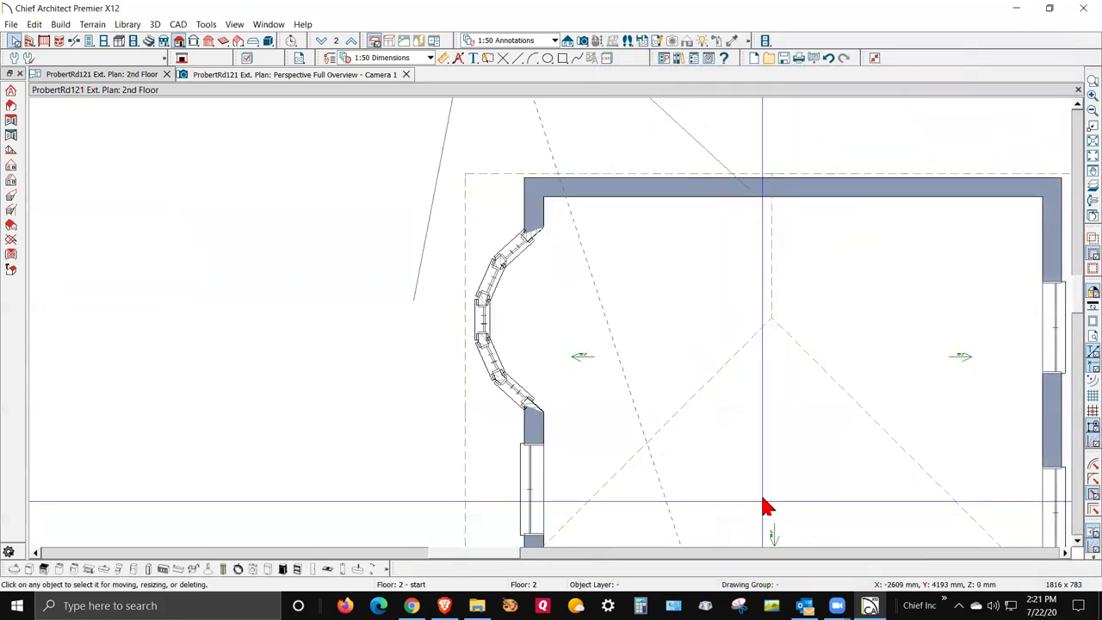
Step: Examine the boxed eave above the bay, gable wall and front corner from several angles in the perspective overview
{"action": "key", "text": "ctrl+Tab"}
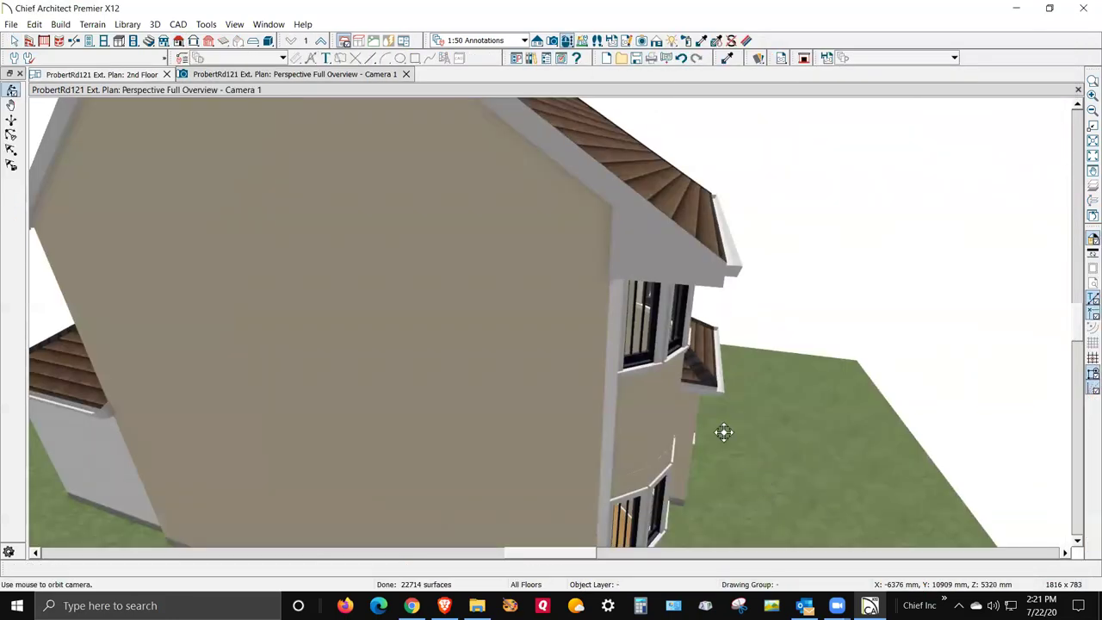
{"action": "left_click_drag", "start_coordinate": [746, 249], "coordinate": [501, 250]}
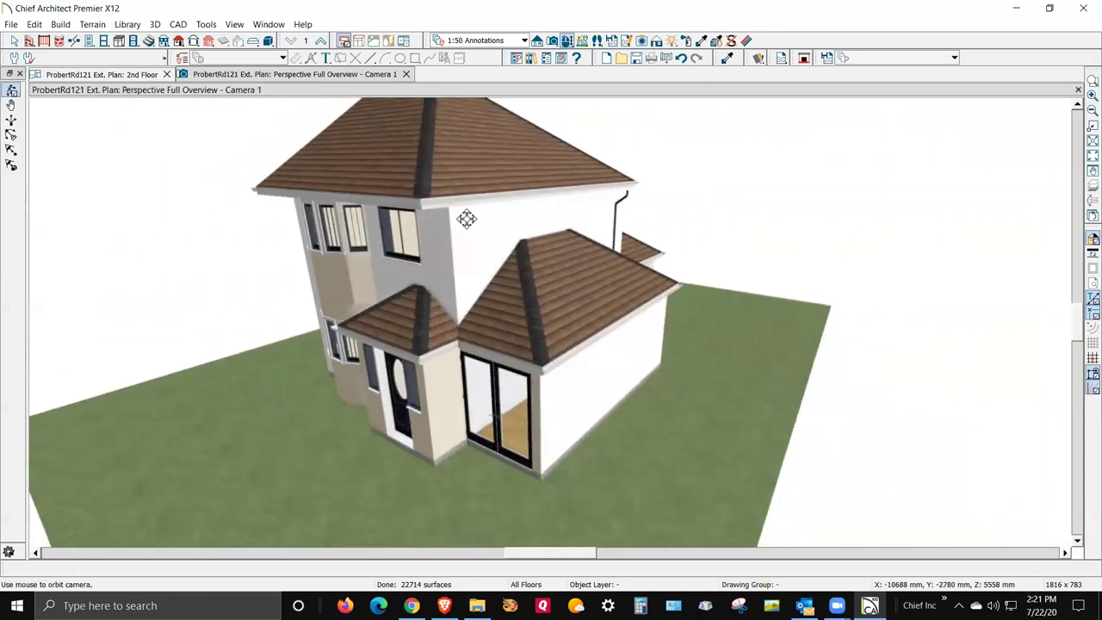
{"action": "scroll", "coordinate": [468, 217], "scroll_direction": "up", "scroll_amount": 5}
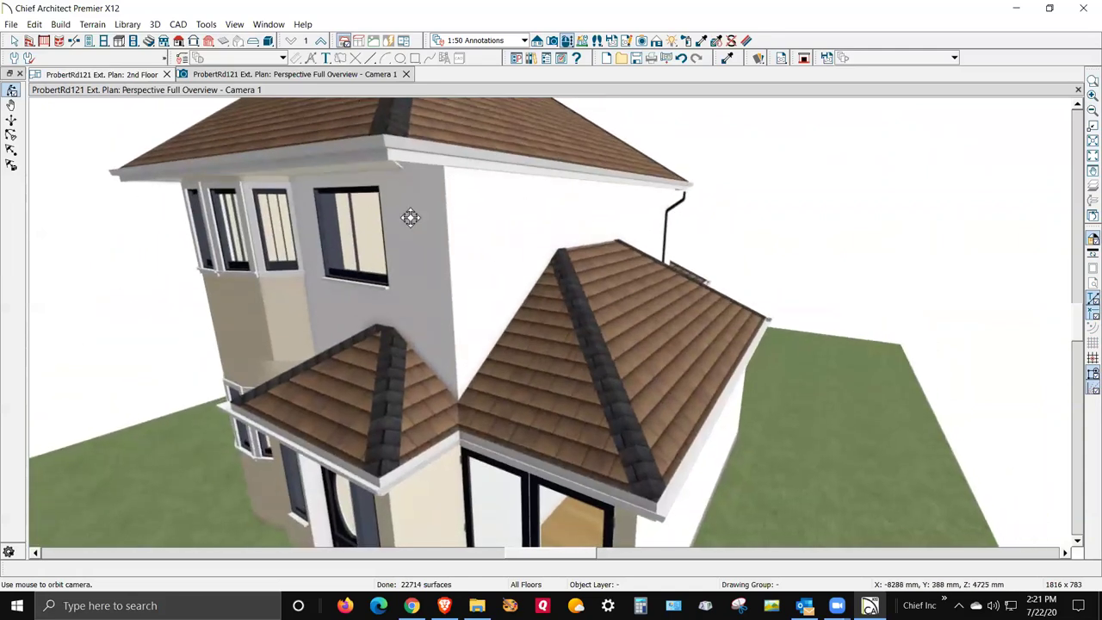
{"action": "scroll", "coordinate": [511, 165], "scroll_direction": "up", "scroll_amount": 5}
{"action": "scroll", "coordinate": [664, 180], "scroll_direction": "down", "scroll_amount": 5}
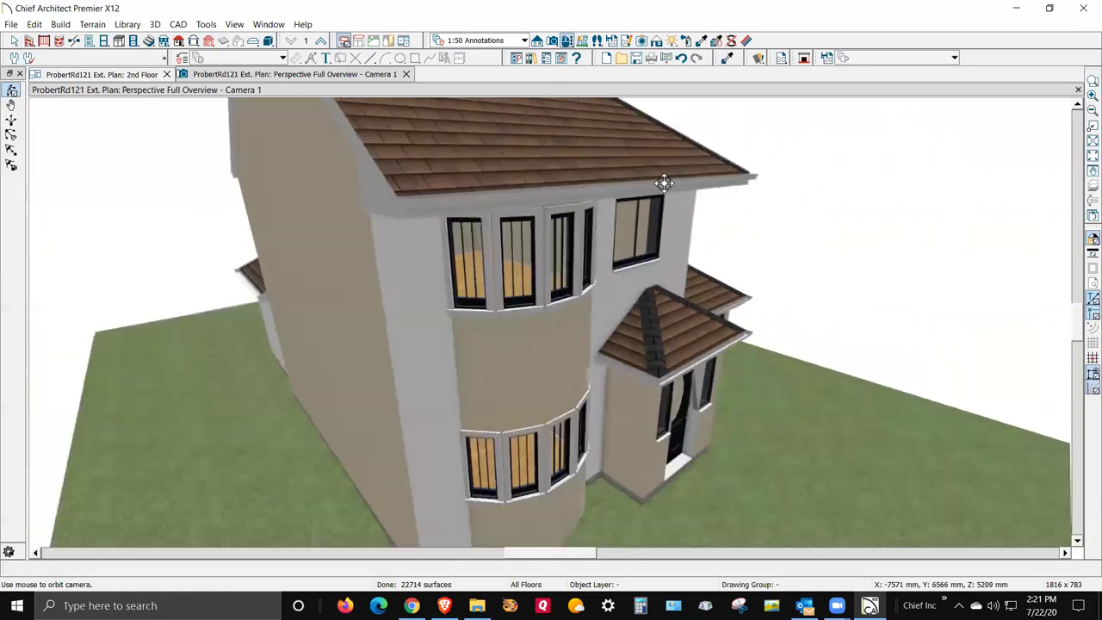
{"action": "left_click_drag", "start_coordinate": [399, 214], "coordinate": [438, 229]}
{"action": "scroll", "coordinate": [540, 273], "scroll_direction": "up", "scroll_amount": 5}
{"action": "key", "text": "space"}
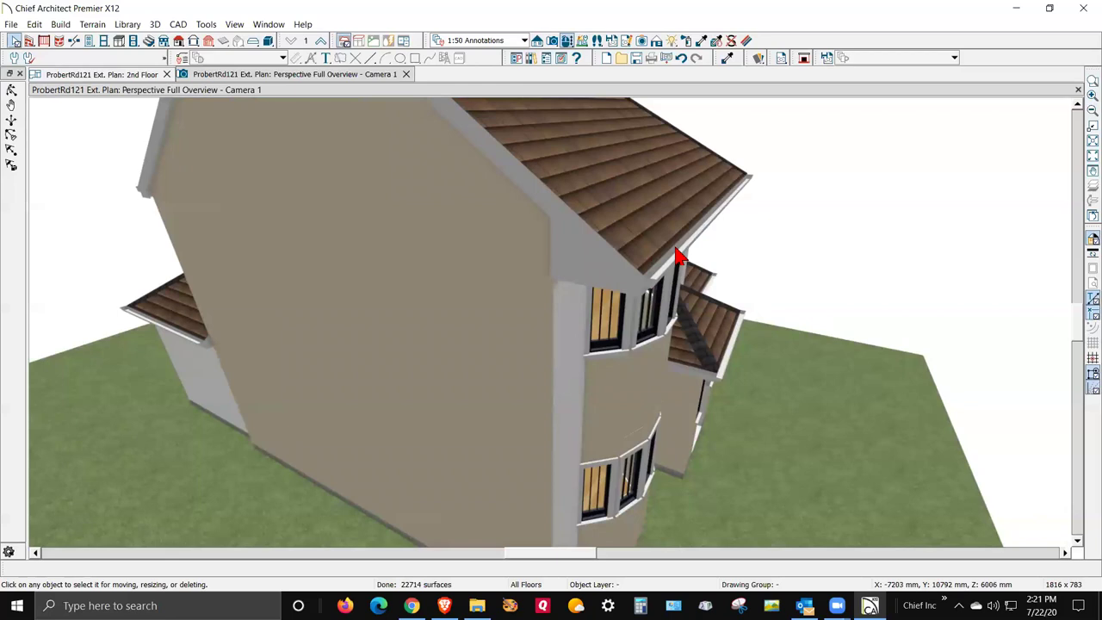
Step: Return to the 2nd floor plan and remove both breaks from the eave edge by merging them into its upper corner
{"action": "key", "text": "ctrl+Tab"}
{"action": "left_click", "coordinate": [482, 388]}
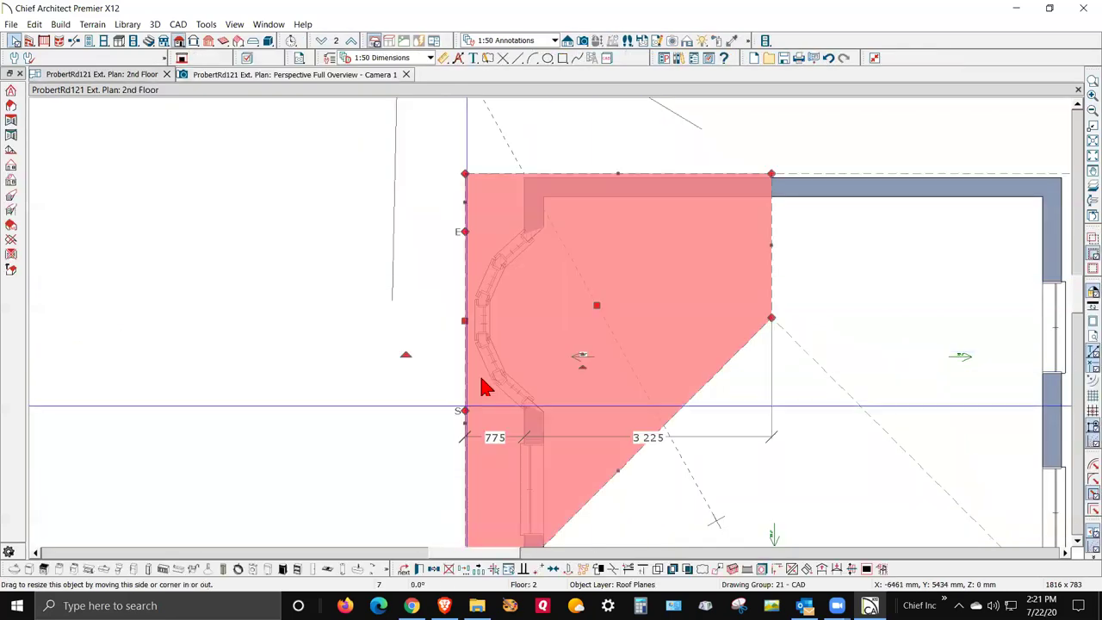
{"action": "left_click_drag", "start_coordinate": [466, 214], "coordinate": [464, 173]}
{"action": "left_click_drag", "start_coordinate": [459, 341], "coordinate": [464, 175]}
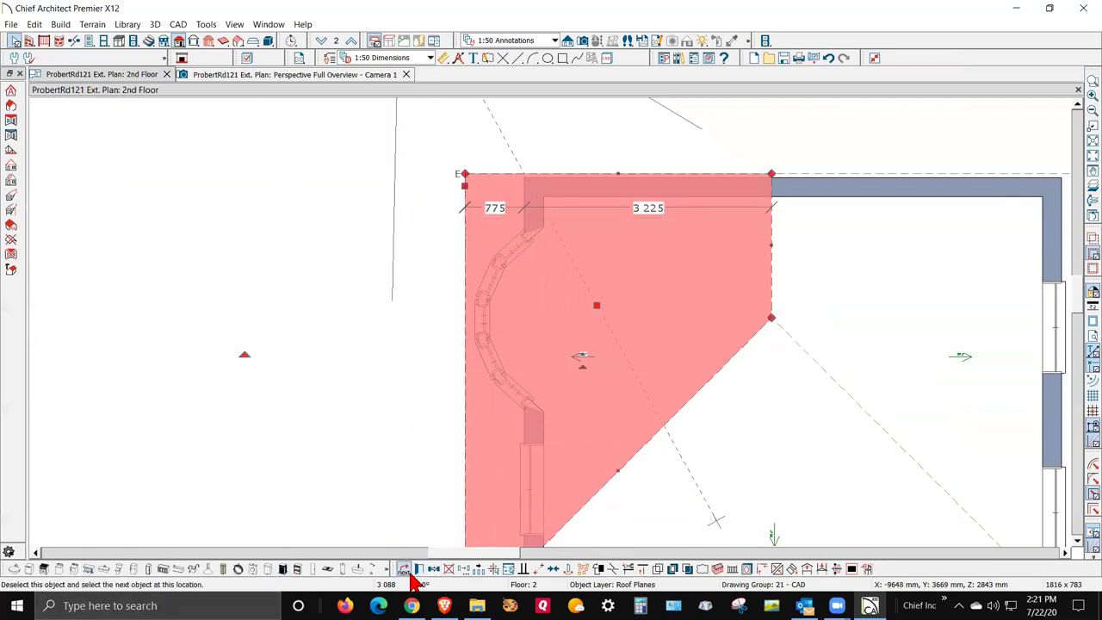
Step: Review the boxed eave options of the bay-side roof plane, then close its specification and deselect the plane
{"action": "double_click", "coordinate": [560, 168]}
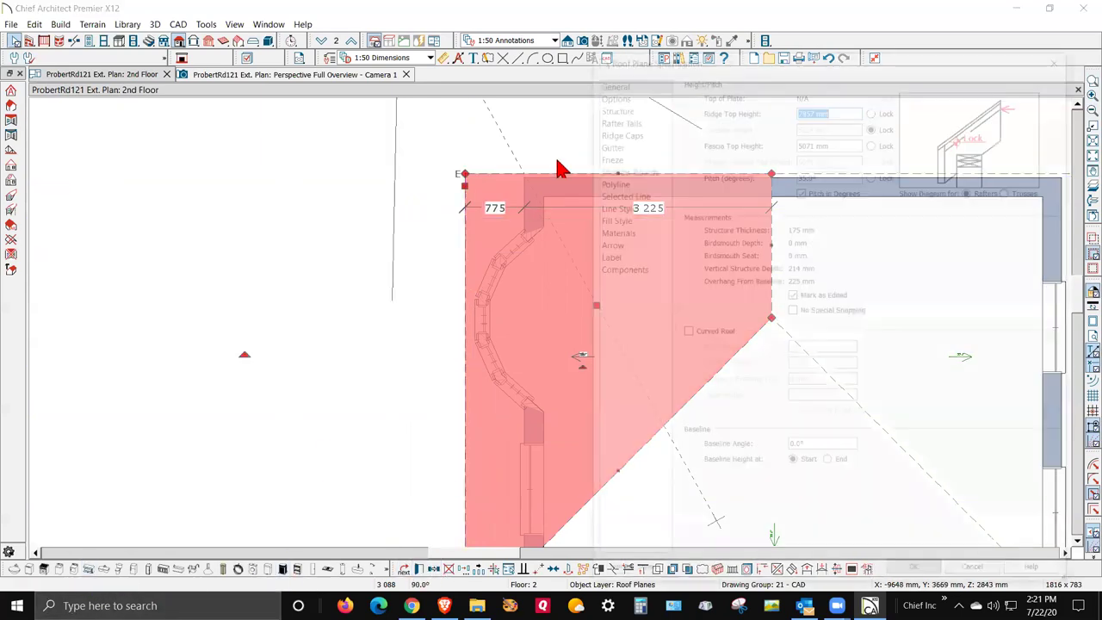
{"action": "left_click", "coordinate": [609, 91]}
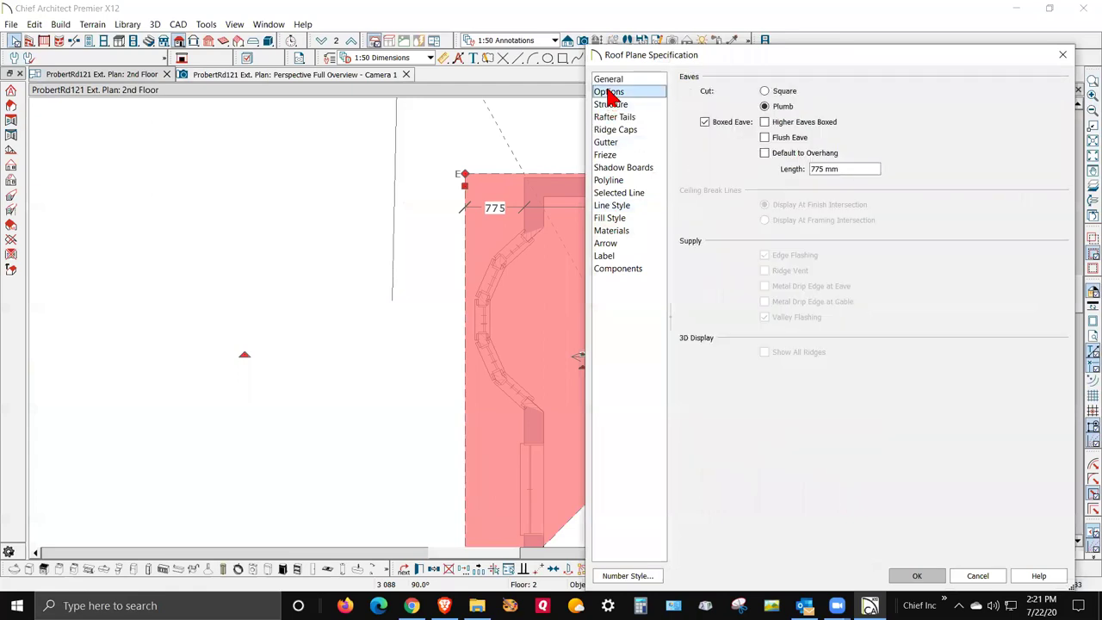
{"action": "left_click", "coordinate": [920, 575]}
{"action": "left_click", "coordinate": [262, 396]}
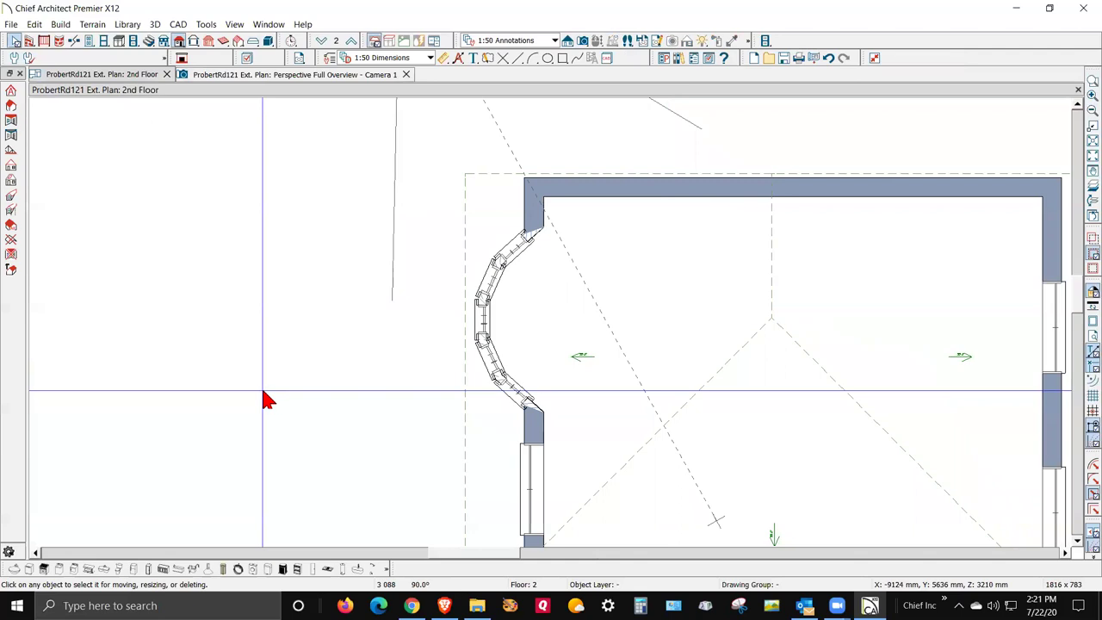
Step: Examine the eave end, corner wall and curved bay windows on both floors in the perspective overview
{"action": "key", "text": "ctrl+Tab"}
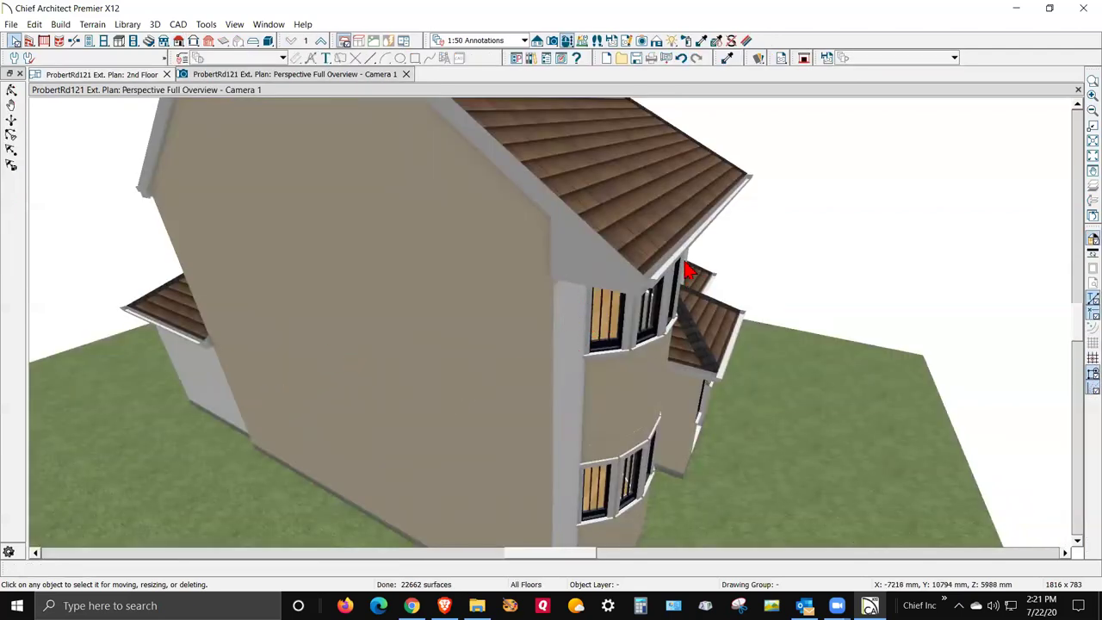
{"action": "scroll", "coordinate": [689, 271], "scroll_direction": "down", "scroll_amount": 3}
{"action": "scroll", "coordinate": [647, 411], "scroll_direction": "up", "scroll_amount": 3}
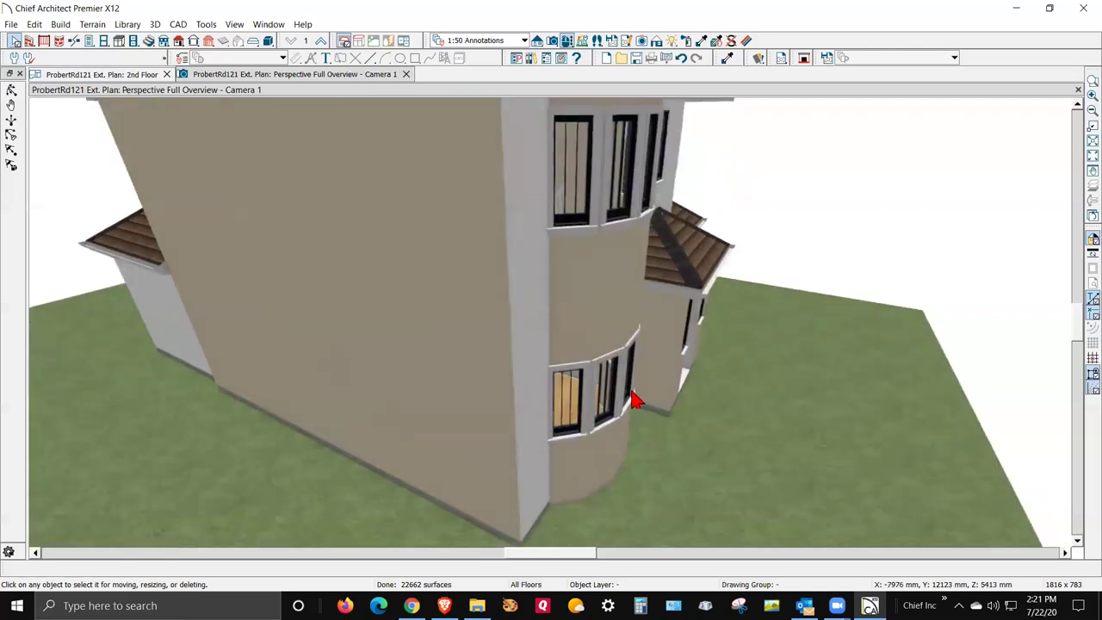
{"action": "scroll", "coordinate": [591, 382], "scroll_direction": "up", "scroll_amount": 2}
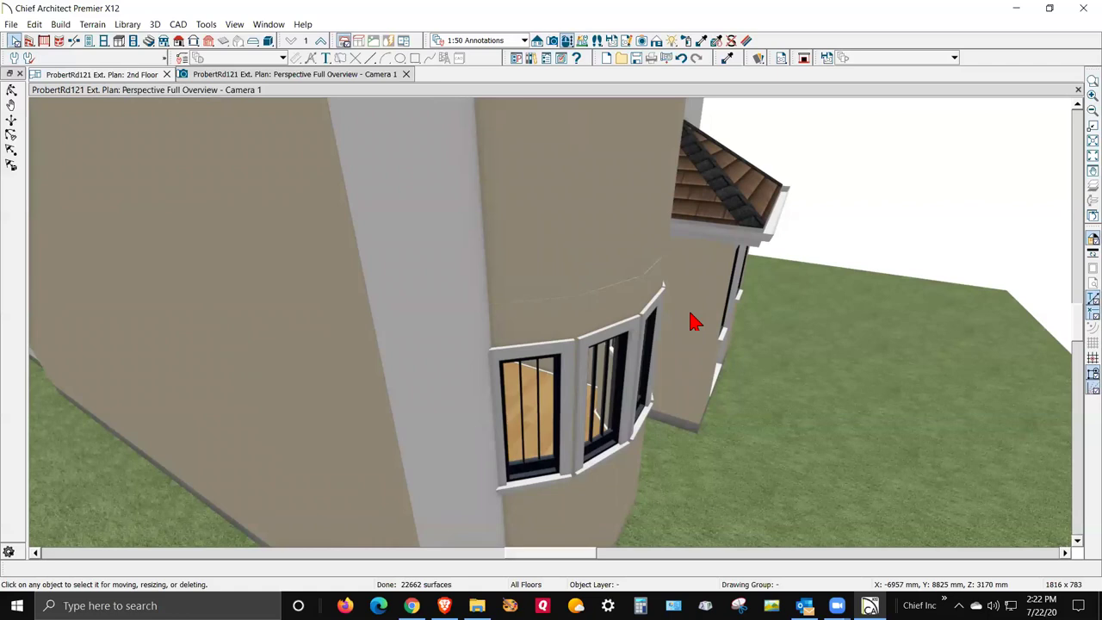
{"action": "scroll", "coordinate": [688, 331], "scroll_direction": "down", "scroll_amount": 3}
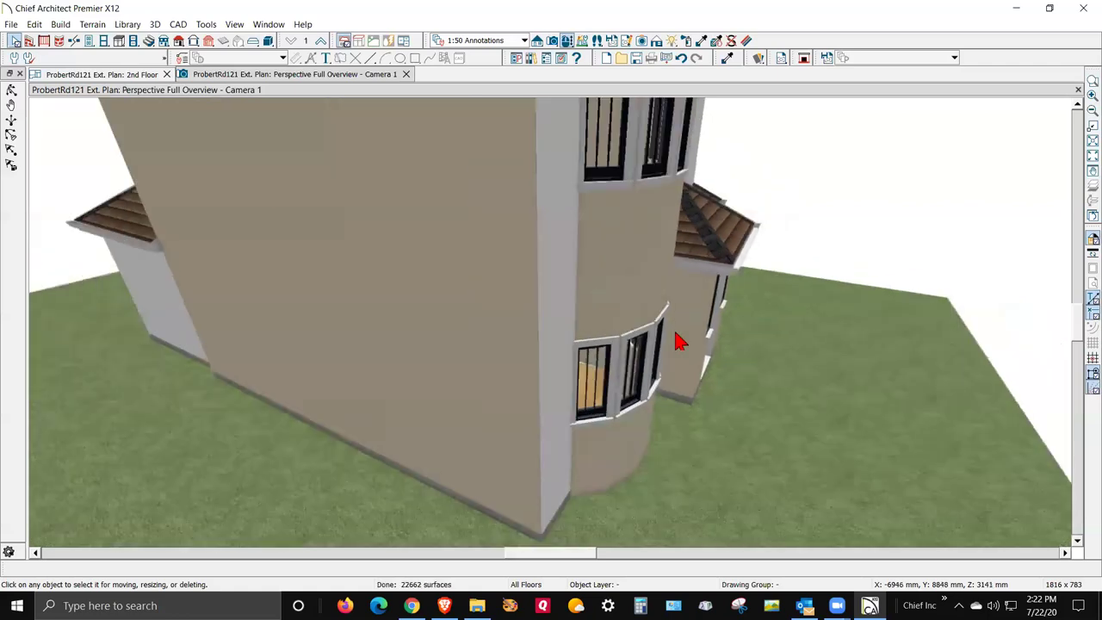